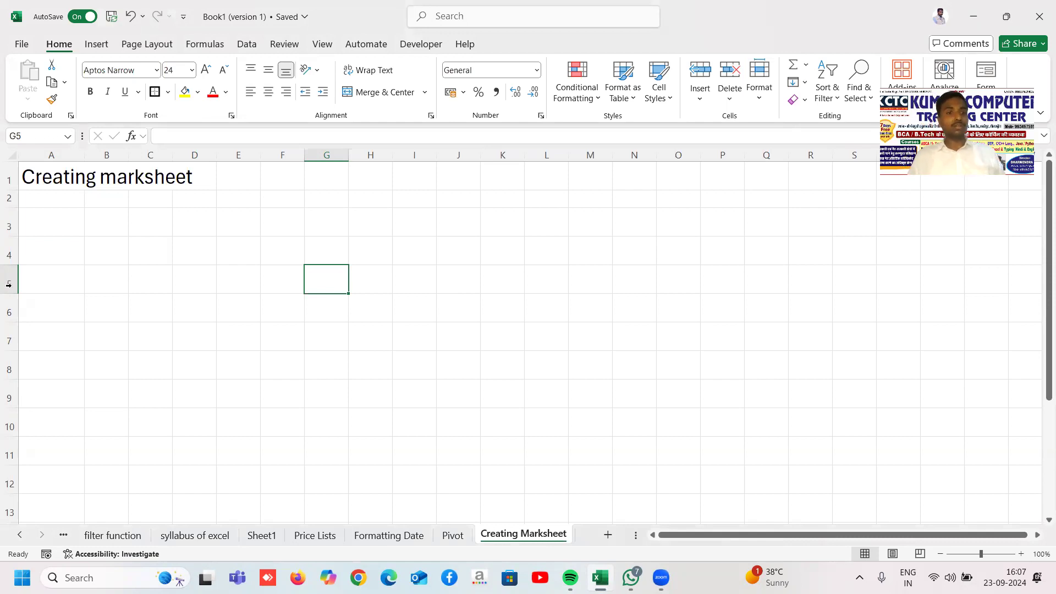
Step: Enter the headers Rollno, Name and Course in cells A3, B3 and C3
click(120, 178)
click(59, 213)
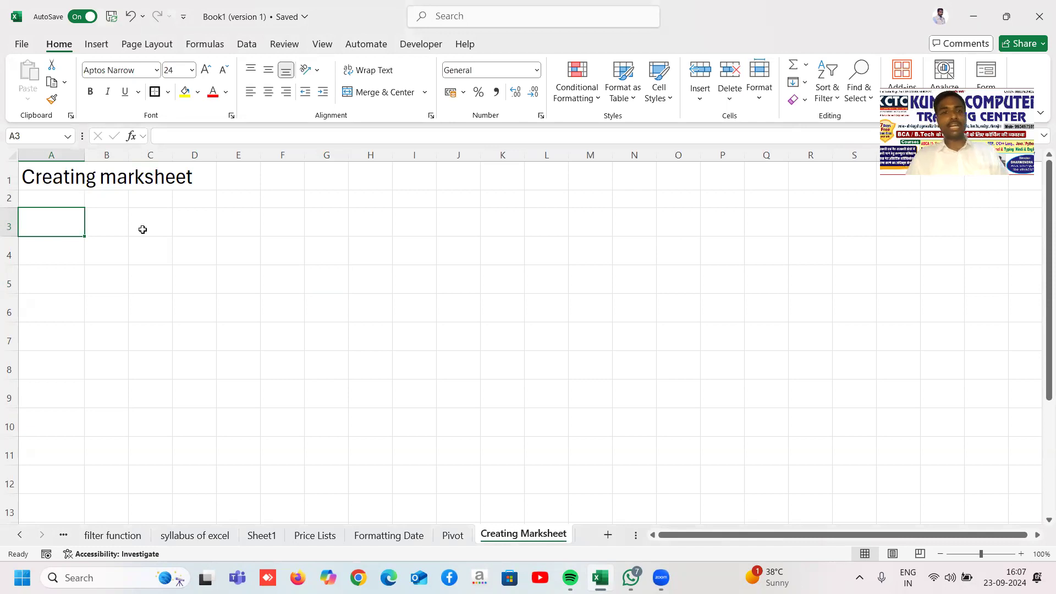
key(Right)
key(Left)
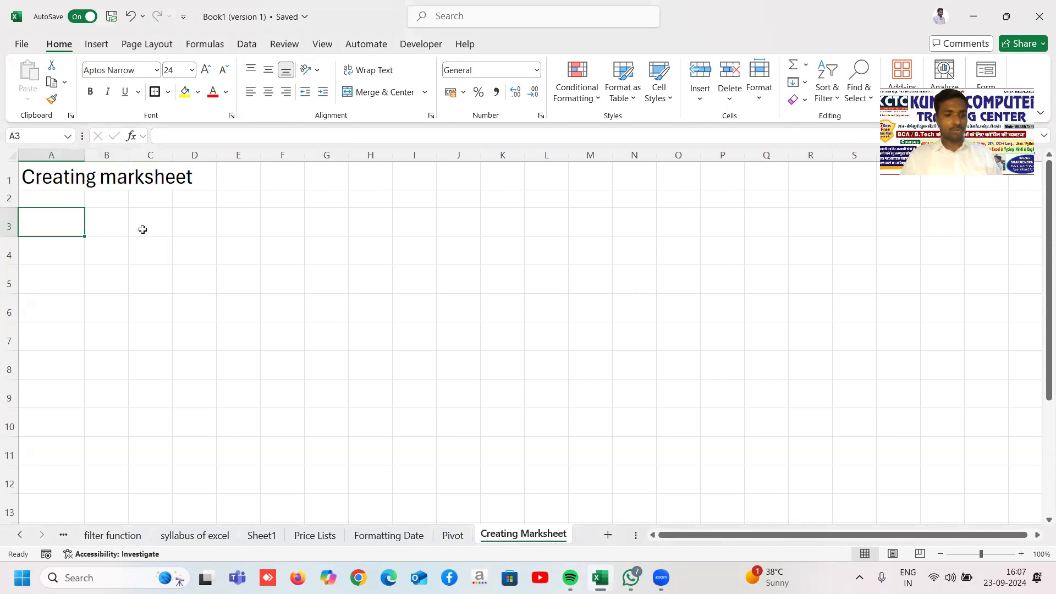
text(ROllno)
key(Right)
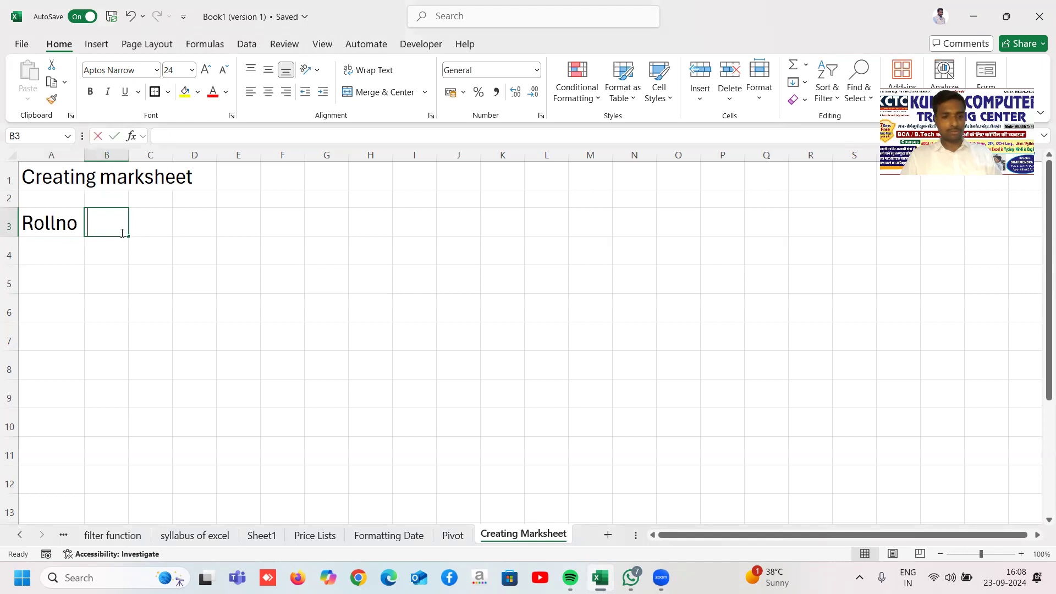
text(Name)
key(Right)
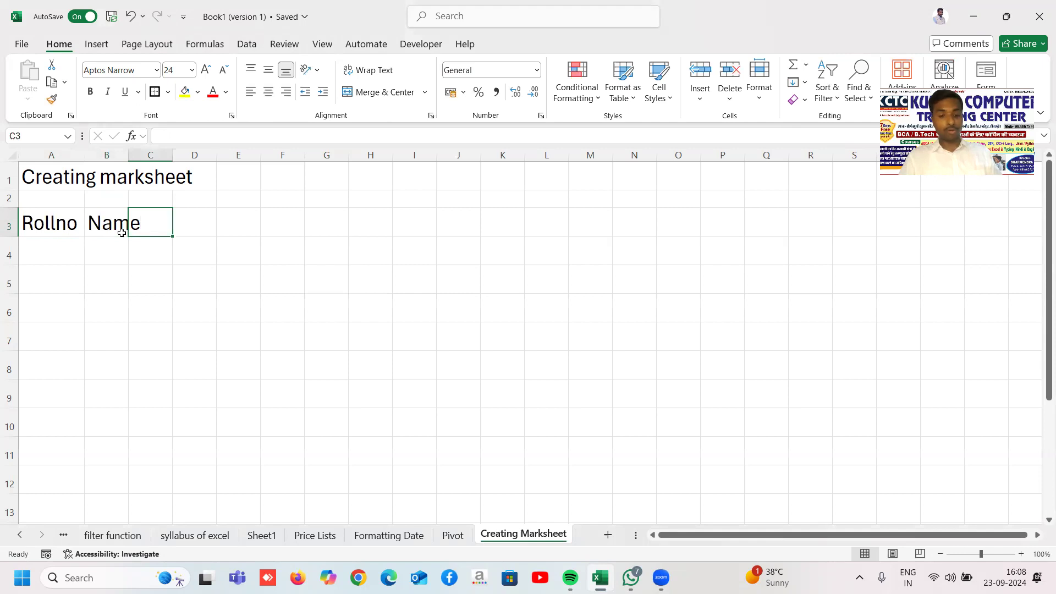
text(Course)
key(Return)
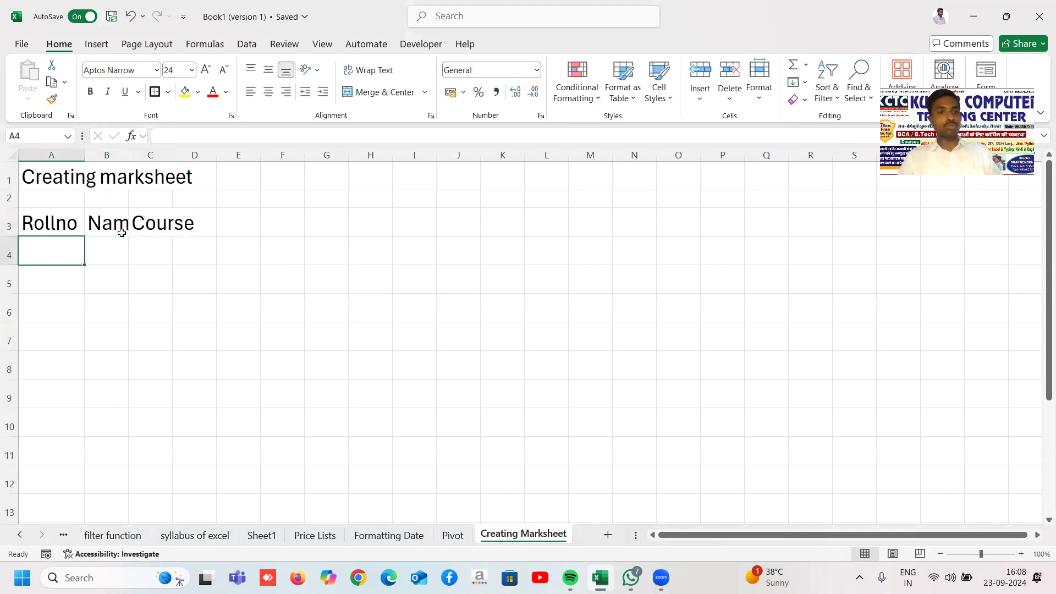
Step: Widen columns B and C so the Name and Course headers fit
drag(172, 156, 210, 157)
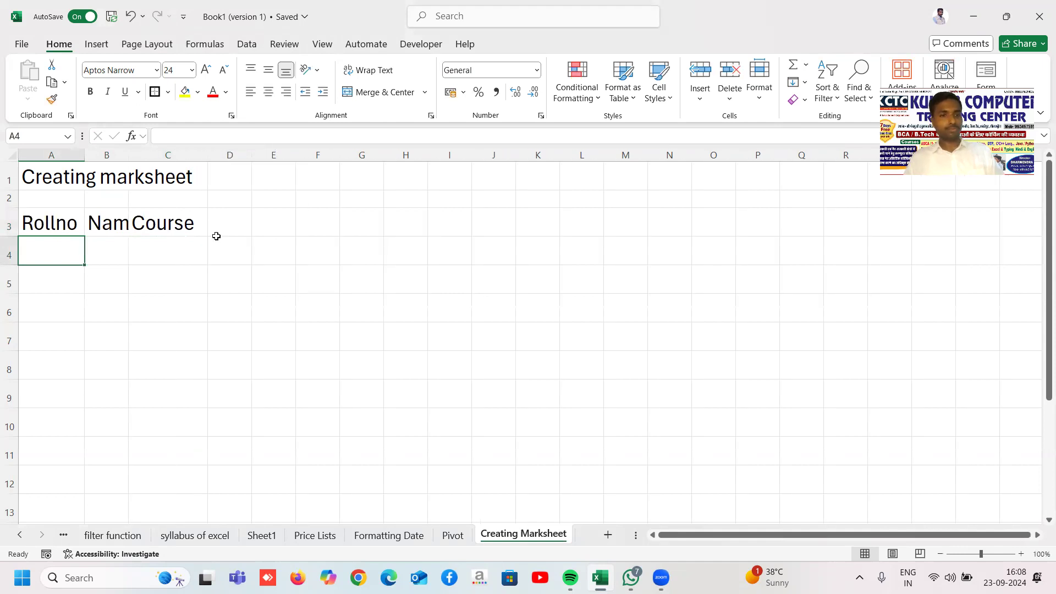
click(187, 225)
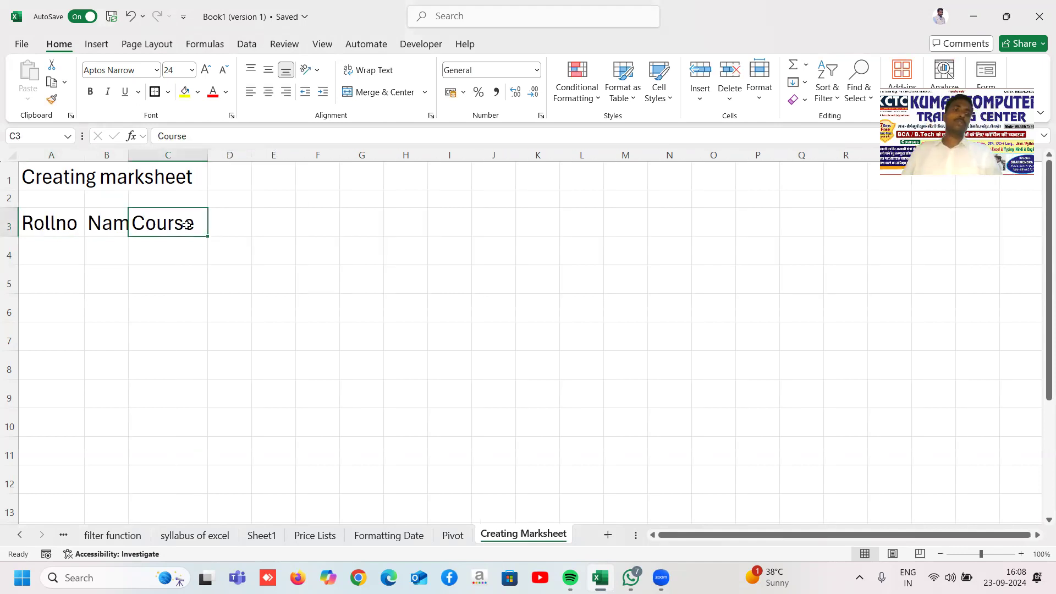
drag(128, 156, 147, 159)
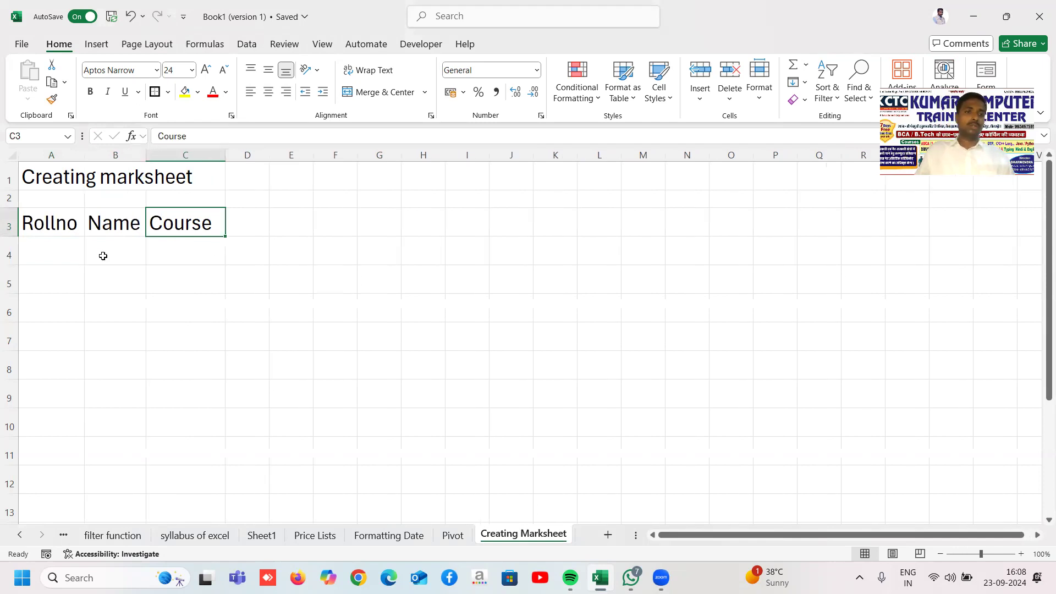
click(67, 255)
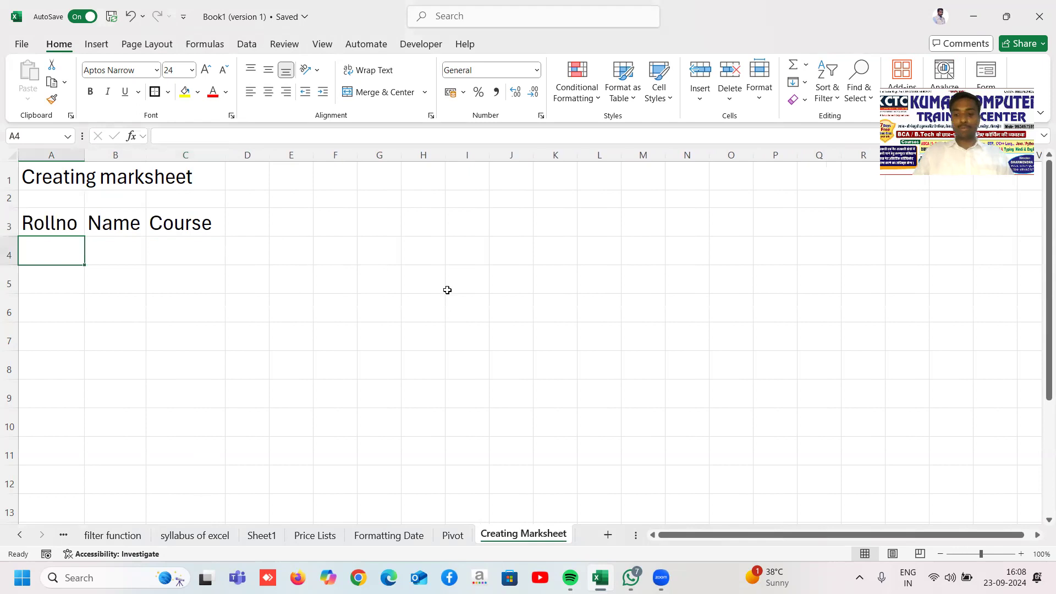
Step: Enter roll number 240010 in A4 and widen column A to show it fully
text(240010)
key(Return)
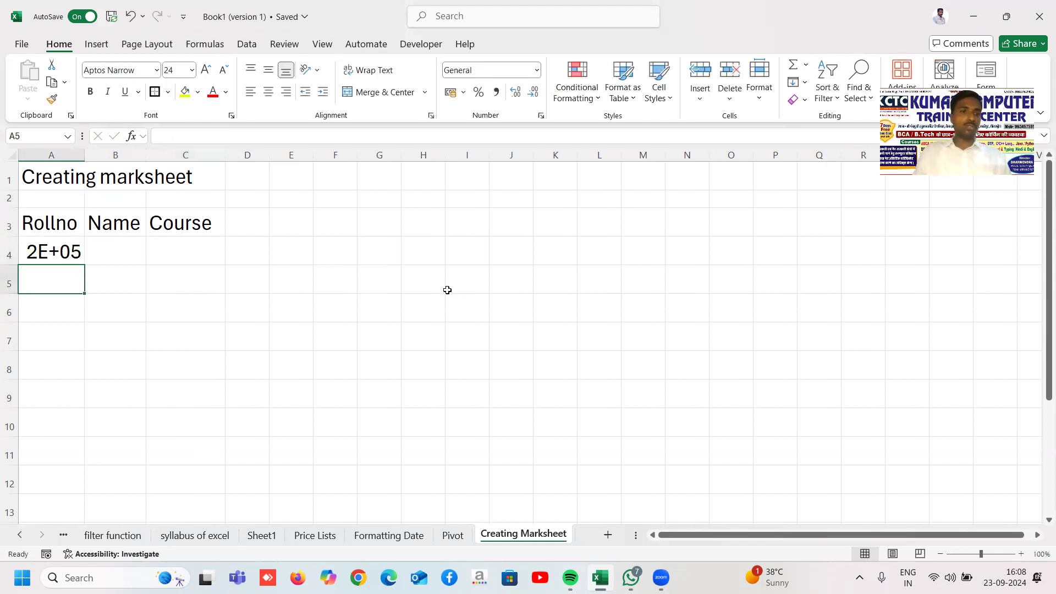
drag(85, 156, 104, 156)
key(Up)
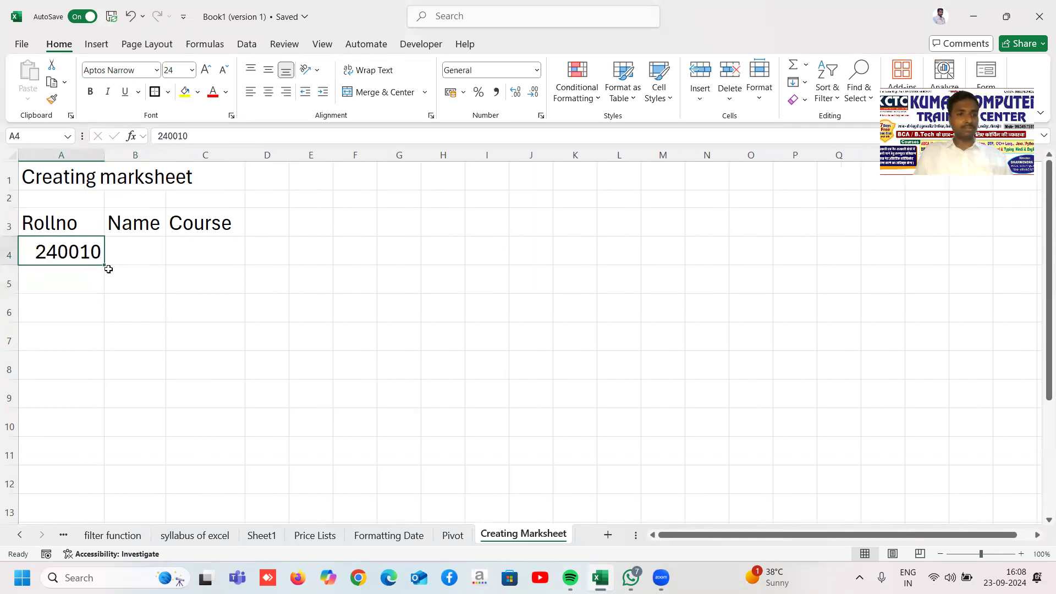
Step: Fill the roll-number series down to A7, giving 240010 through 240013
drag(102, 267, 97, 344)
click(228, 321)
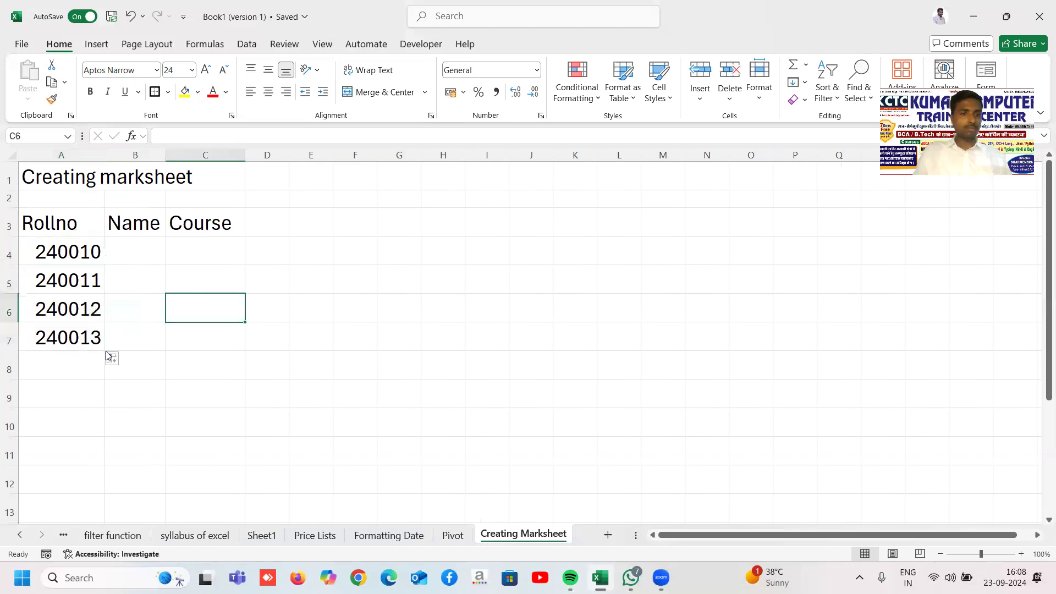
click(94, 338)
click(128, 252)
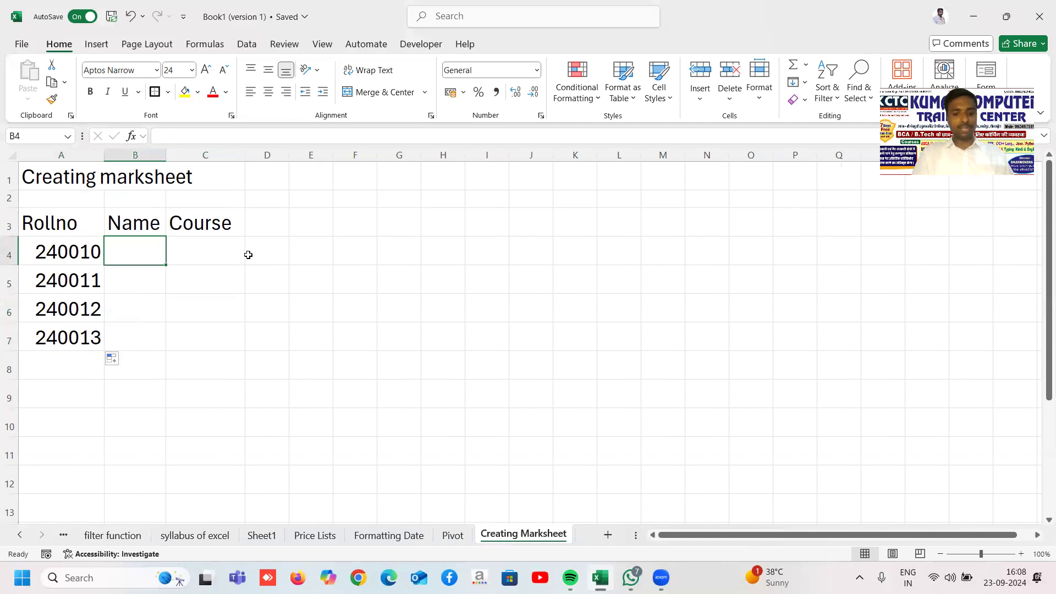
Step: Enter the first two students' names in B4:B5, widening column B to fit
key(Return)
drag(159, 158, 220, 159)
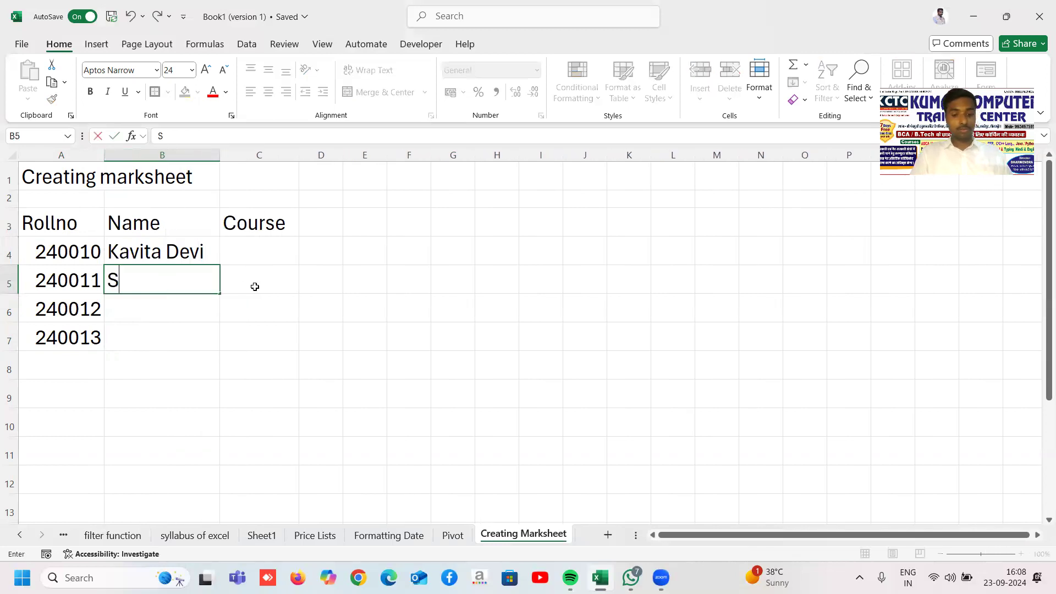
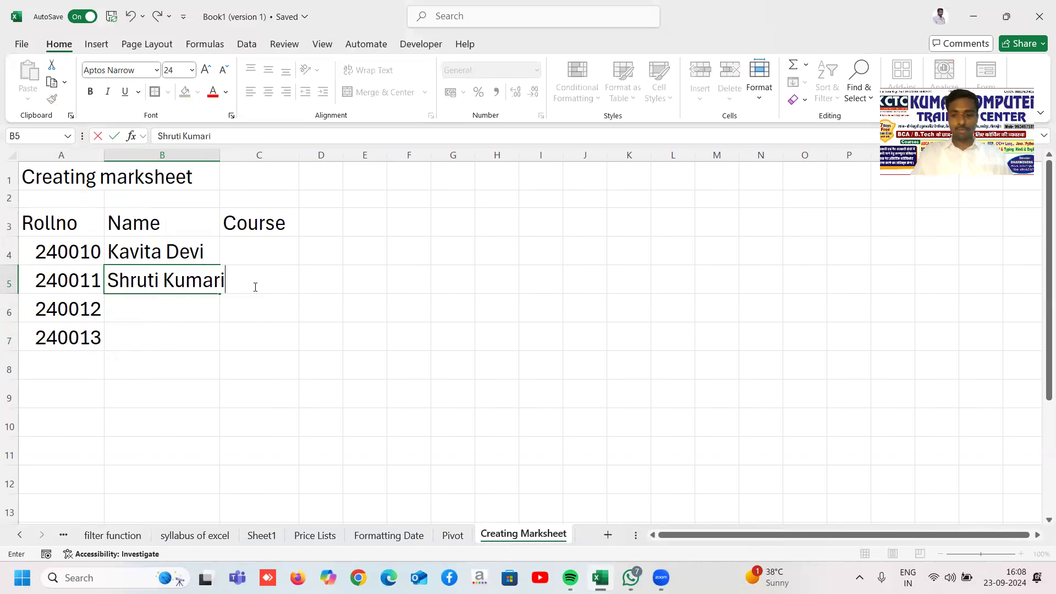
key(Return)
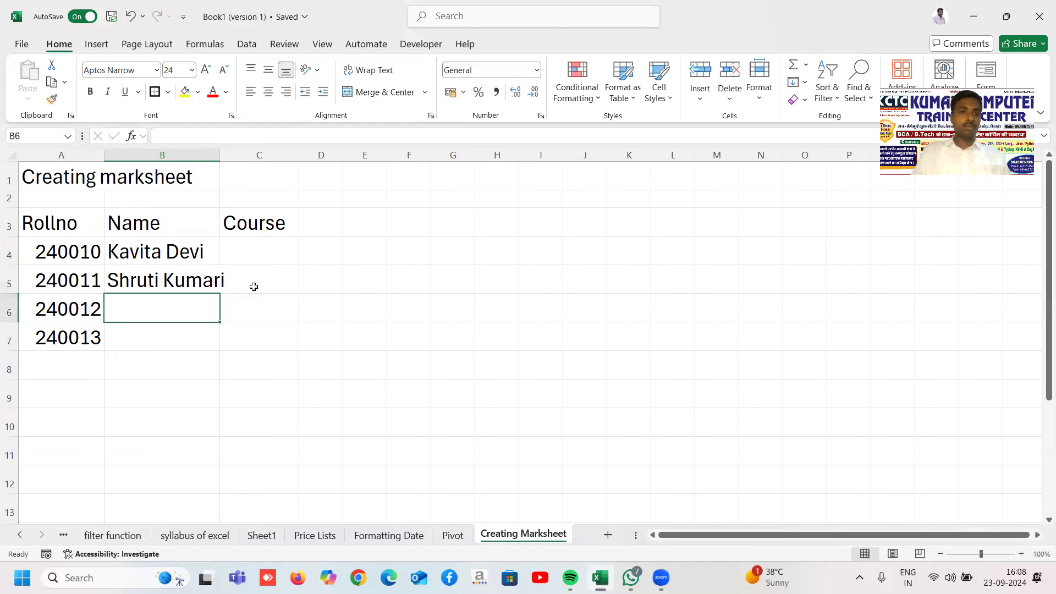
drag(224, 155, 253, 155)
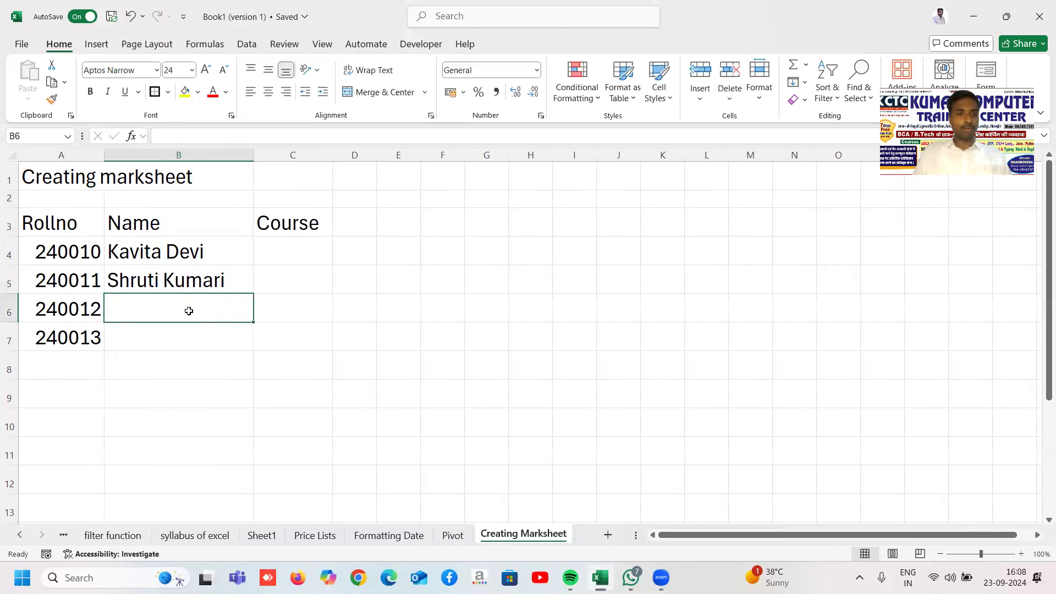
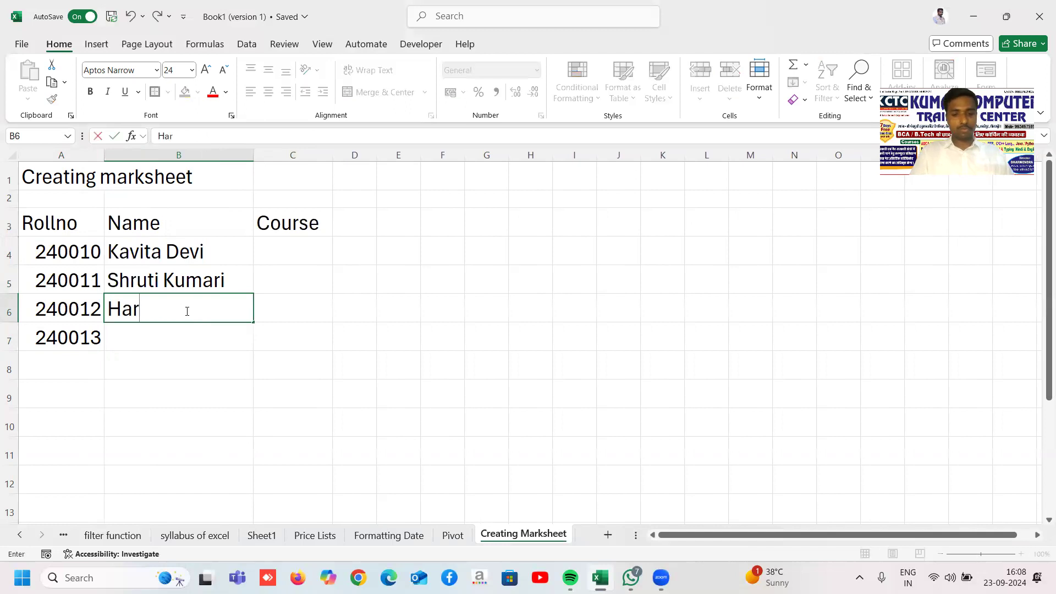
Step: Enter the third and fourth students' names in B6:B7, correcting a surname, and widen column C
text(Jha)
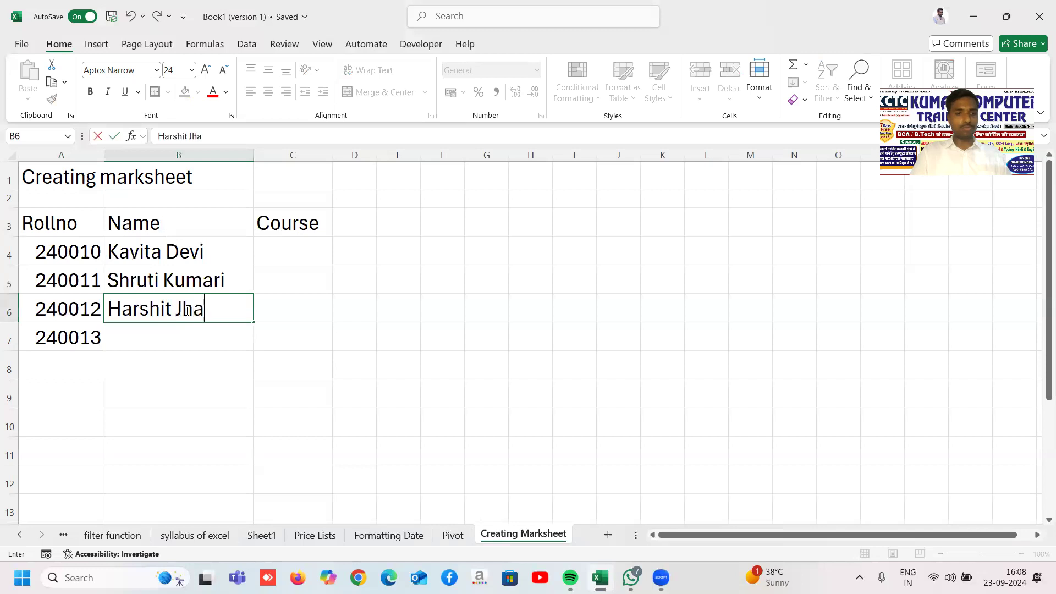
key(Return)
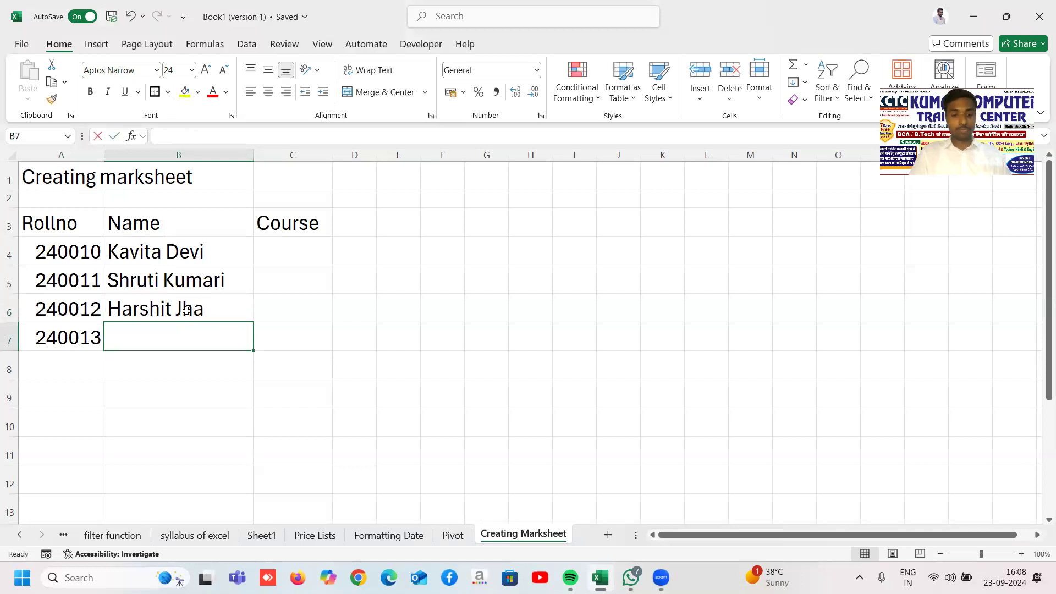
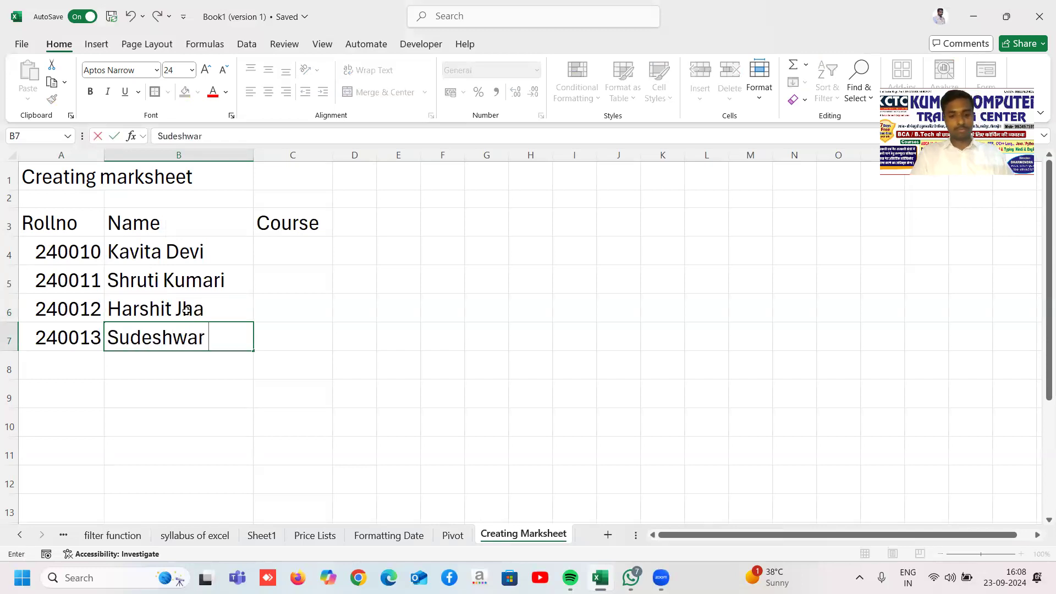
key(Return)
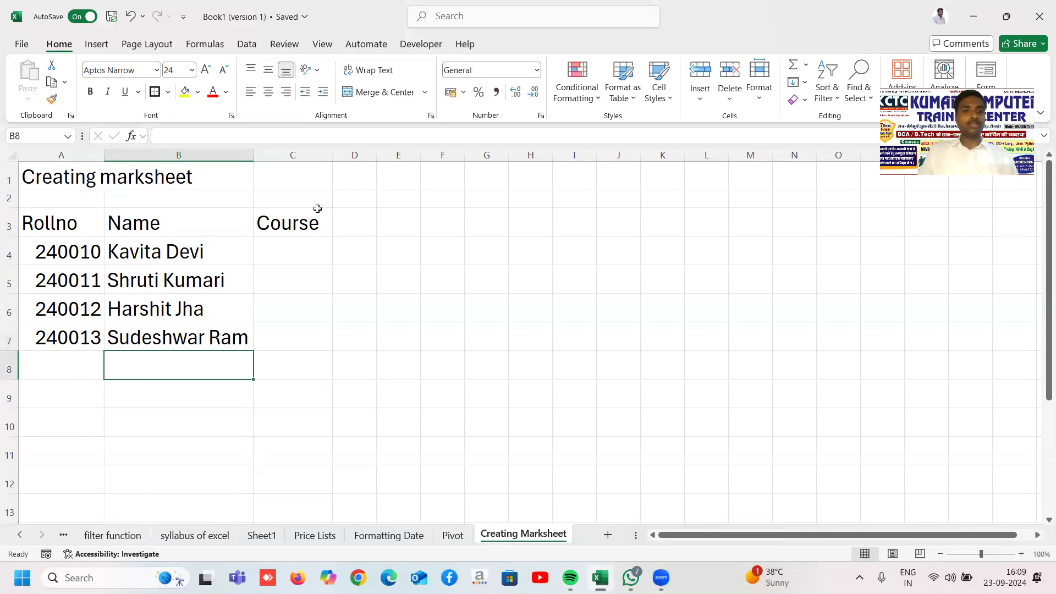
drag(328, 155, 342, 155)
Step: Enter DCA in C4 and ADCA in C5, C6 and C7
click(295, 247)
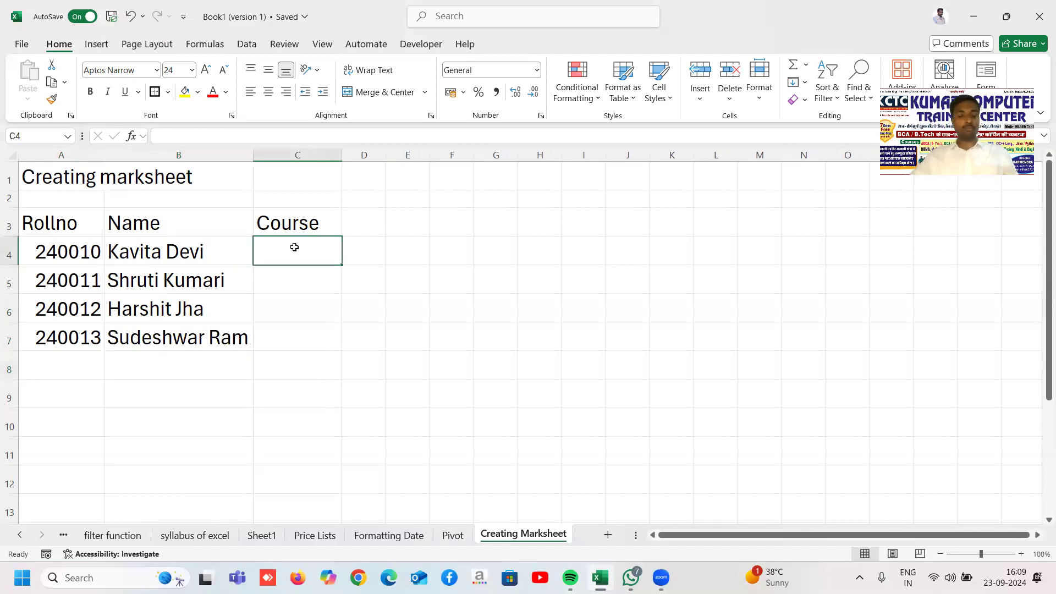
text(DCA)
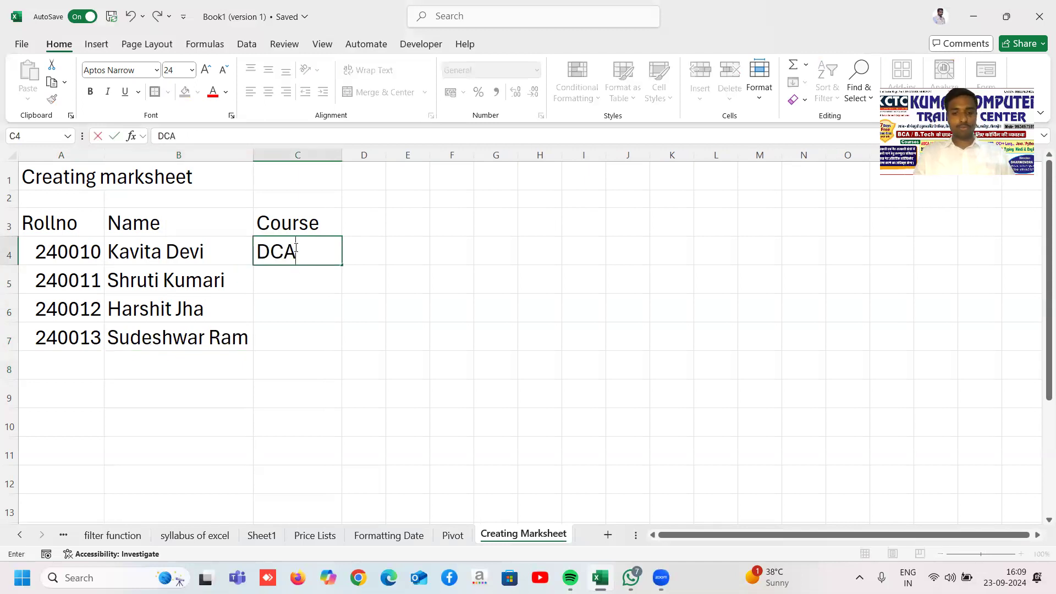
key(Return)
text(ADCA)
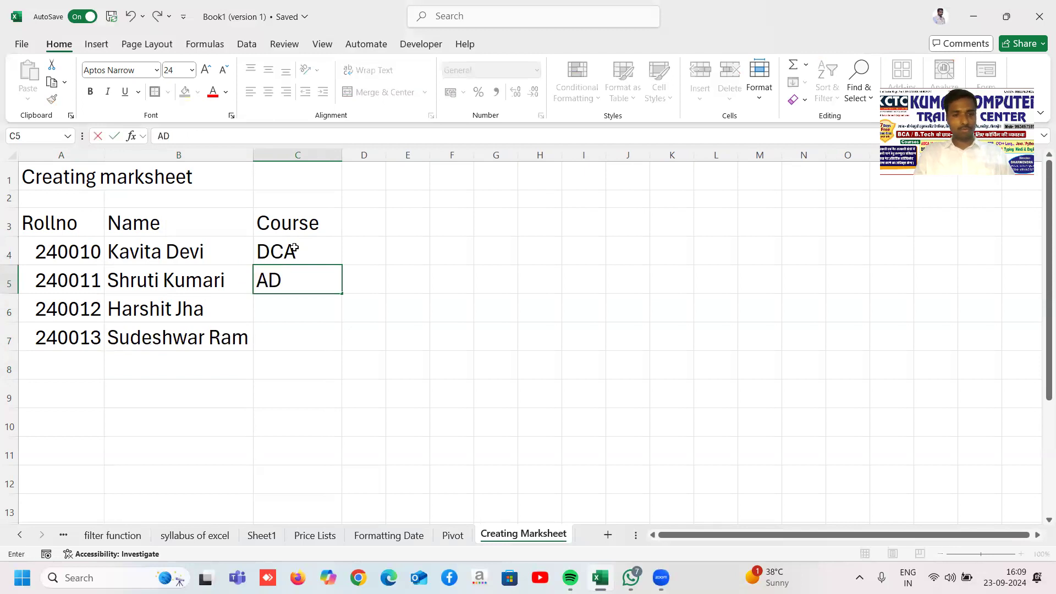
key(Return)
text(ADCA)
key(Return)
text(ADC)
key(Return)
key(Up)
key(Up)
key(Up)
key(Up)
key(Up)
key(Right)
key(Up)
key(Down)
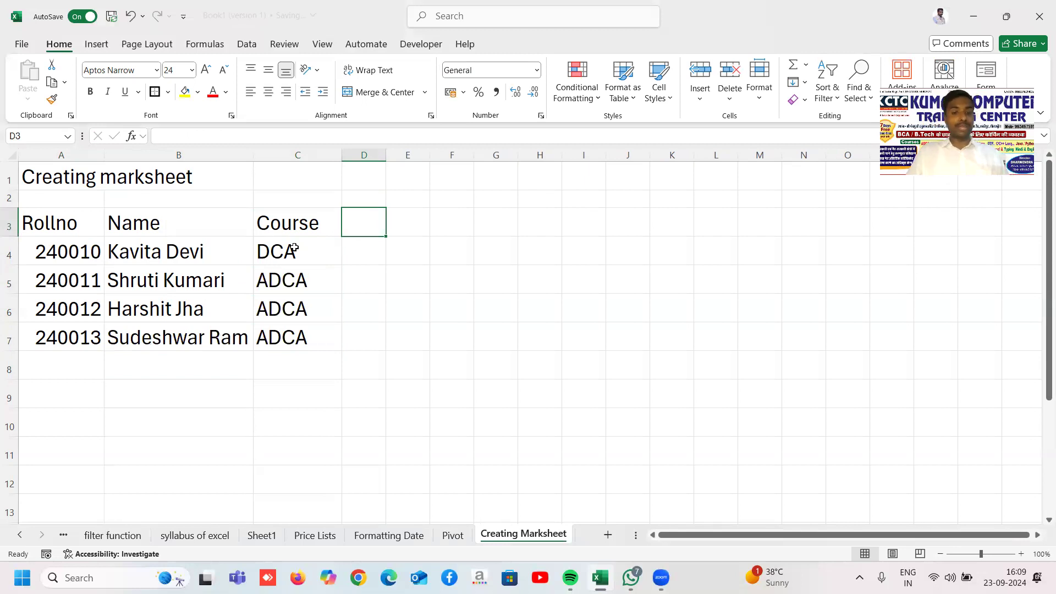
Step: Add the Msoffice and TallyPrime headers in D3:E3, widening columns D and E to fit
text(Msoffice)
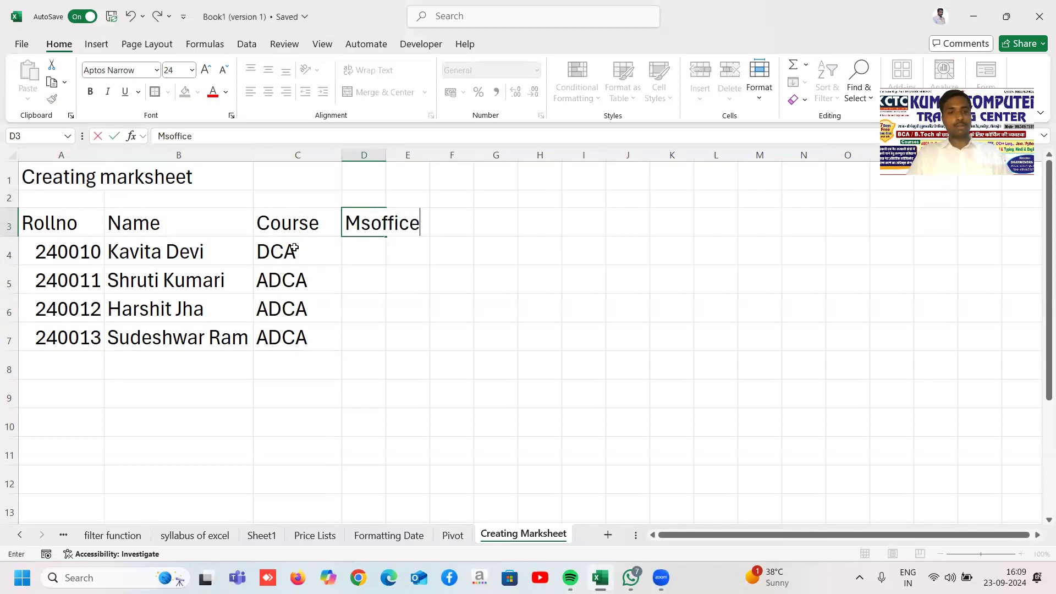
key(Return)
drag(387, 156, 426, 251)
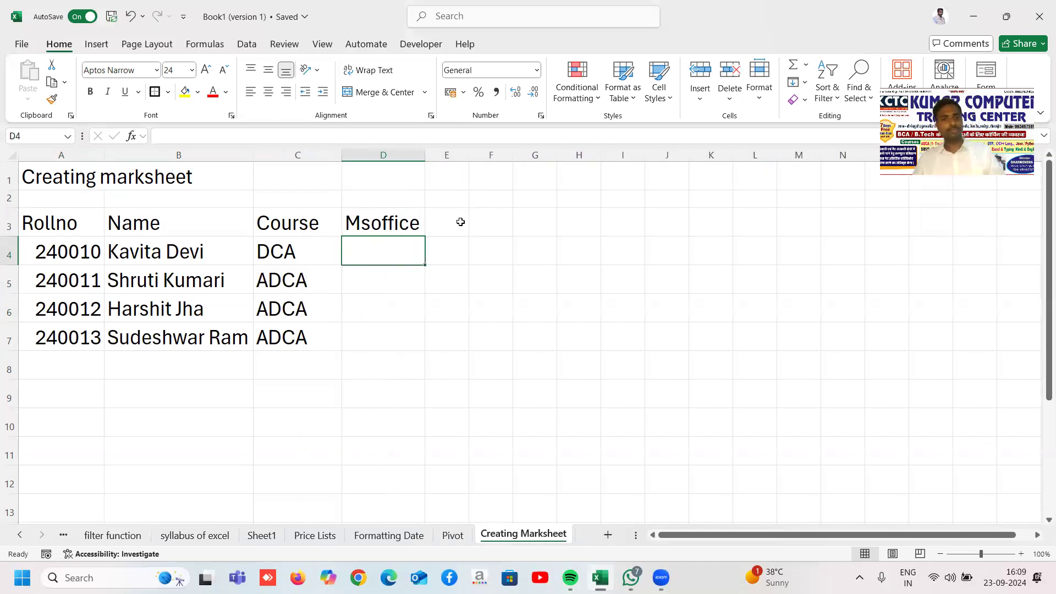
click(461, 220)
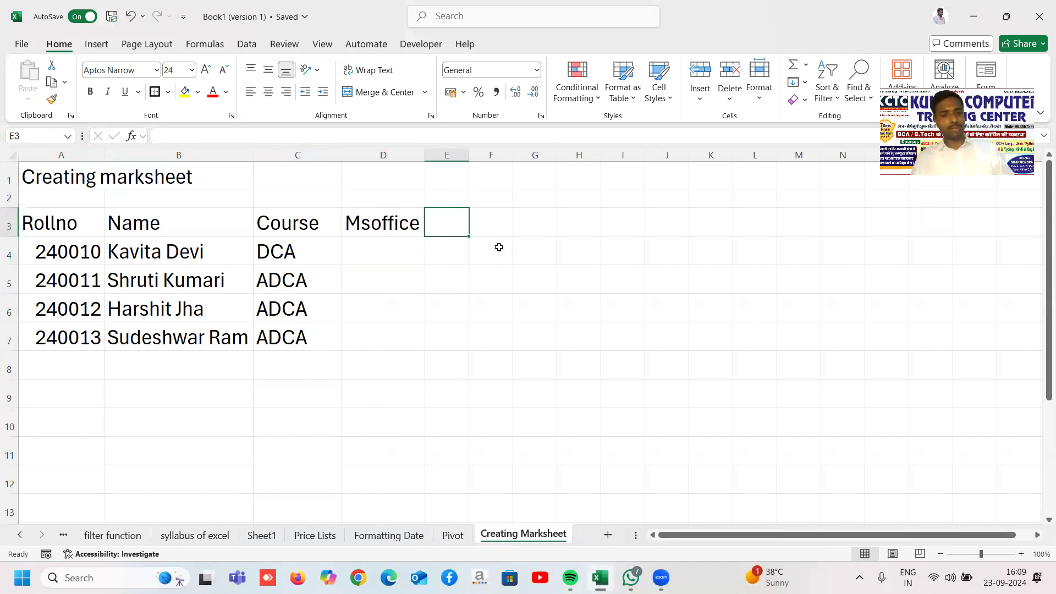
text(Tally)
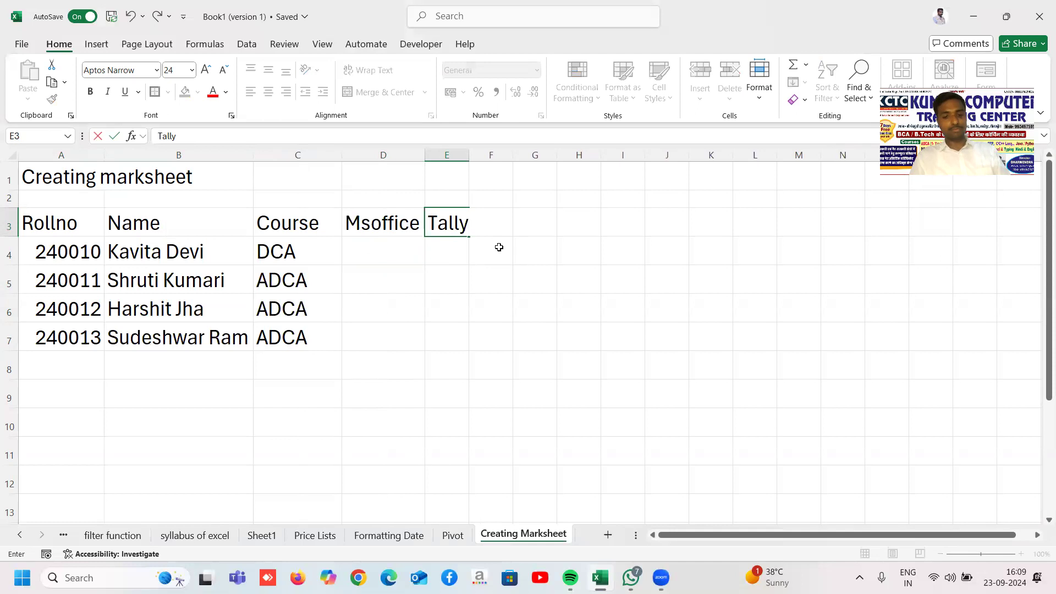
text(Prime)
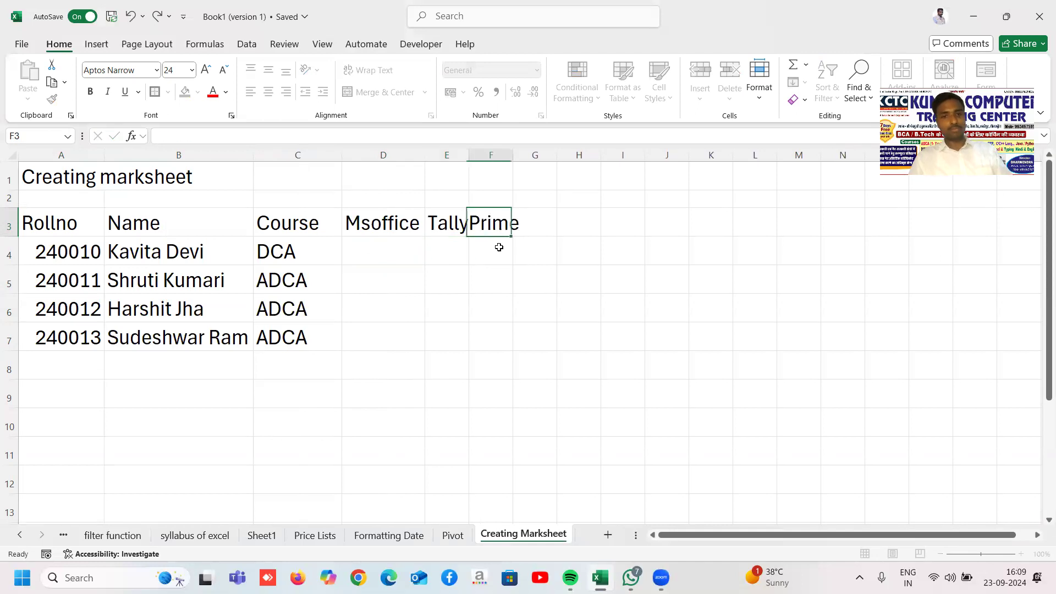
key(Tab)
drag(468, 155, 528, 156)
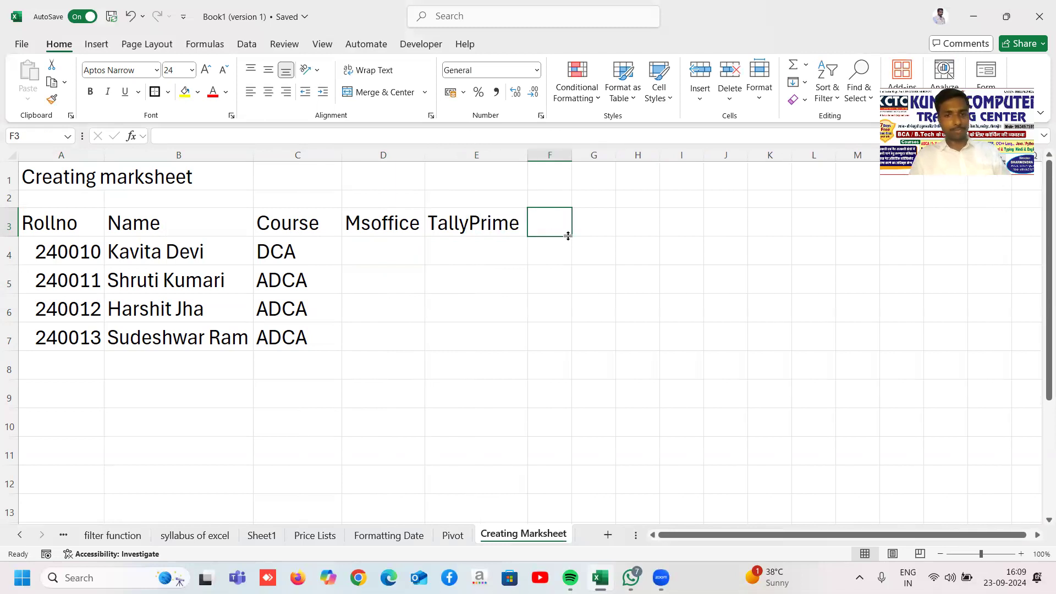
Step: Add the DTP, C, C++ and DBMS headers in F3:I3, widening columns F and I
text(DTP)
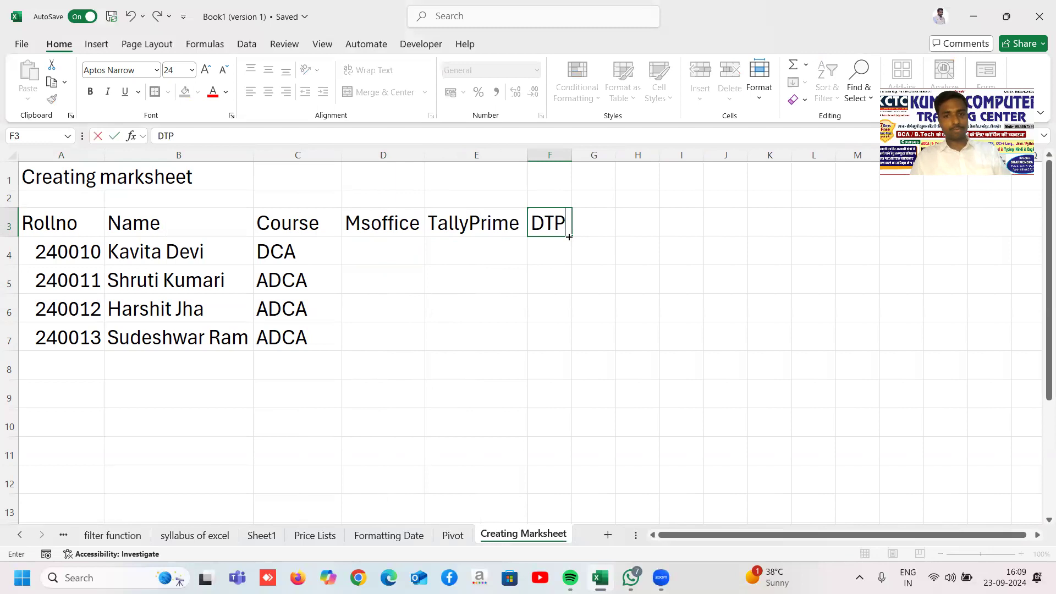
key(Tab)
drag(571, 155, 584, 155)
text(C)
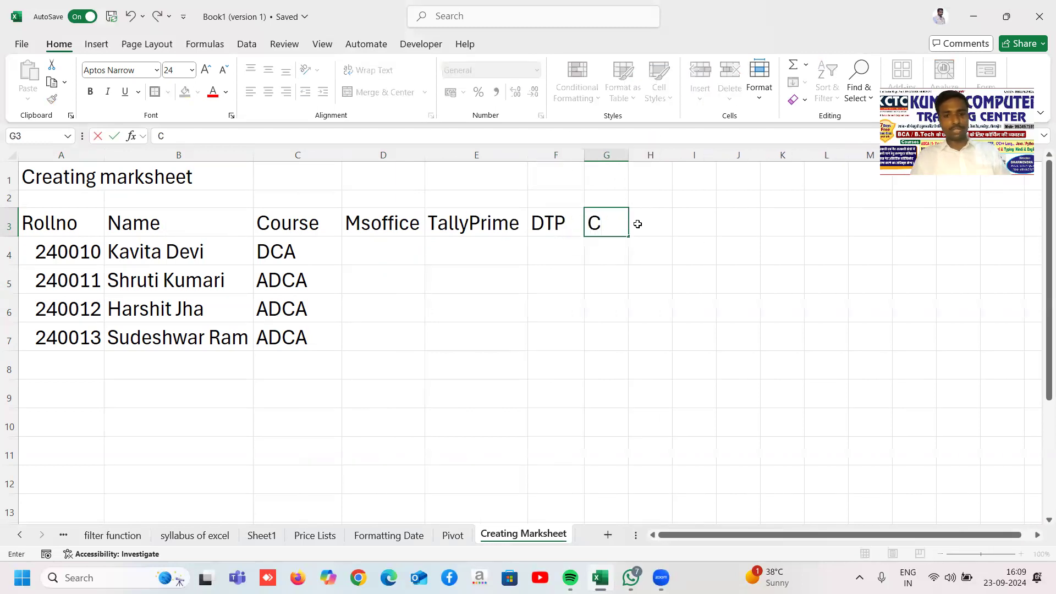
key(Tab)
text(C++)
key(Return)
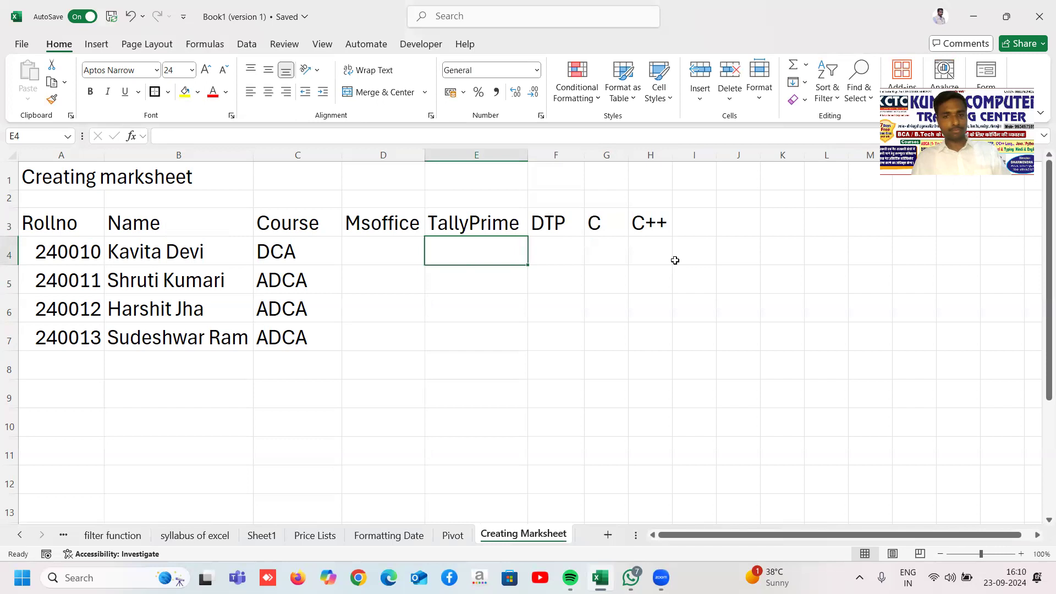
click(686, 225)
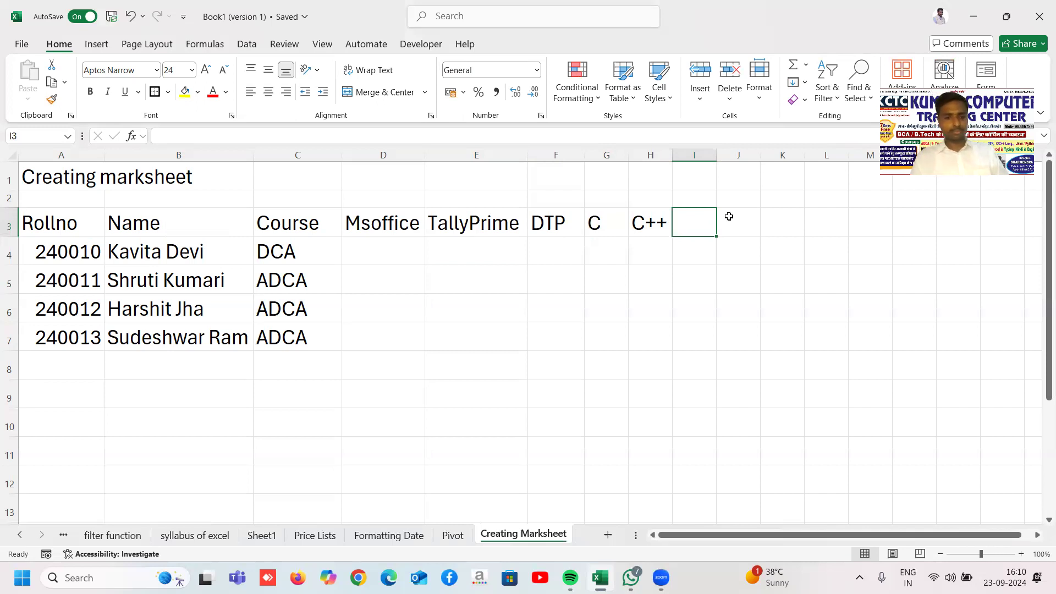
text(DBMS)
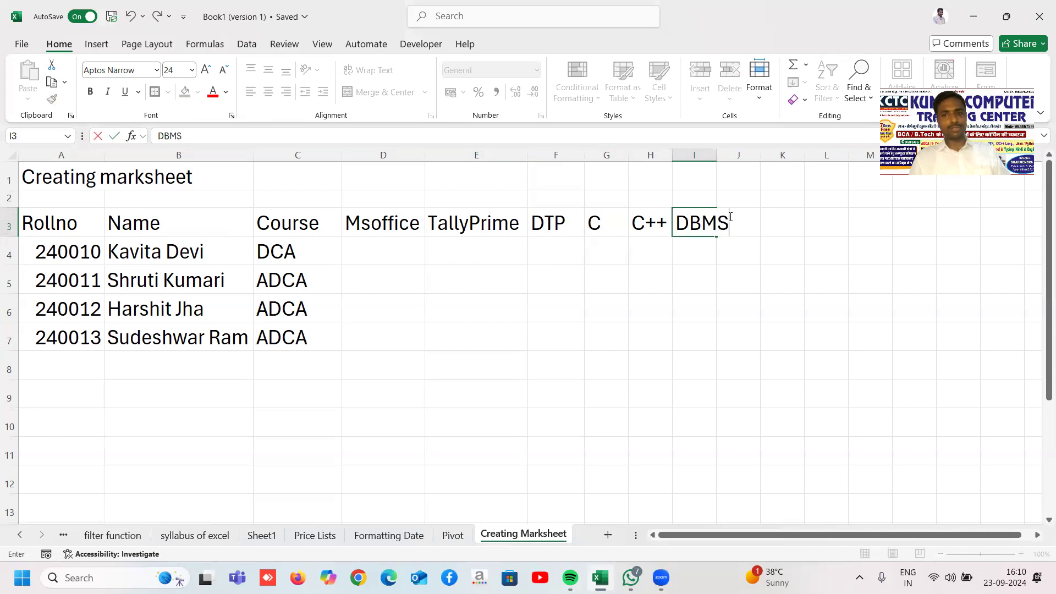
key(Return)
drag(717, 156, 737, 157)
click(771, 296)
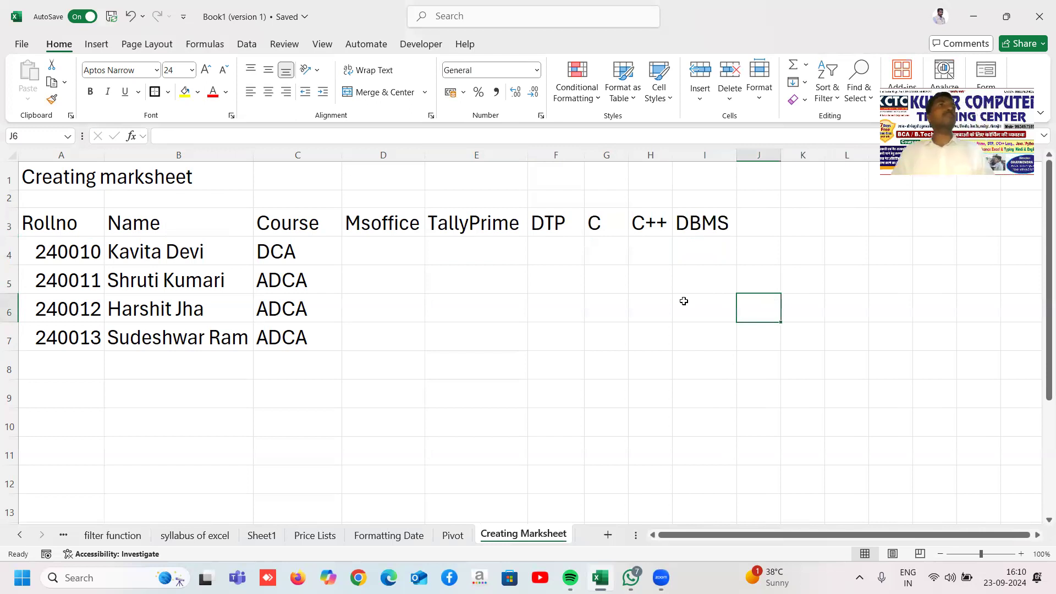
Step: Select the subject headings and inspect the DBMS heading text in I3
drag(395, 219, 691, 223)
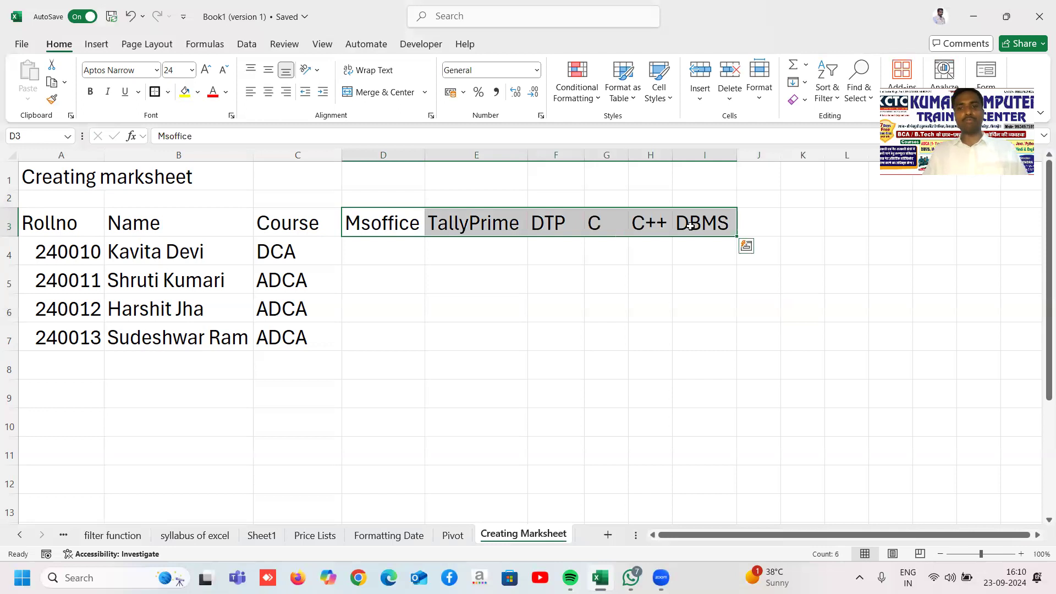
double_click(694, 225)
click(725, 225)
drag(725, 225, 680, 223)
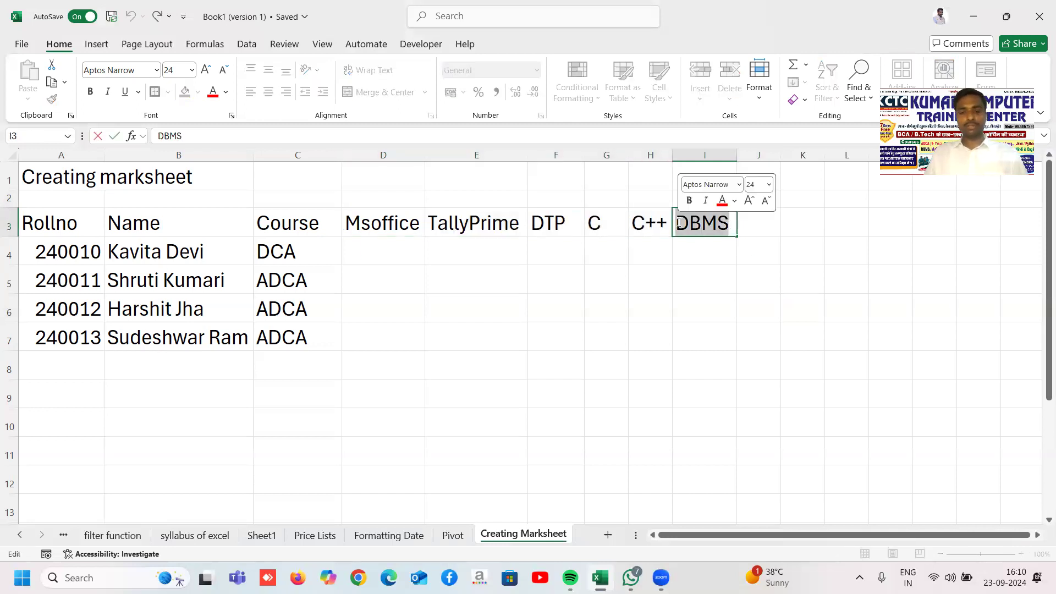
click(670, 246)
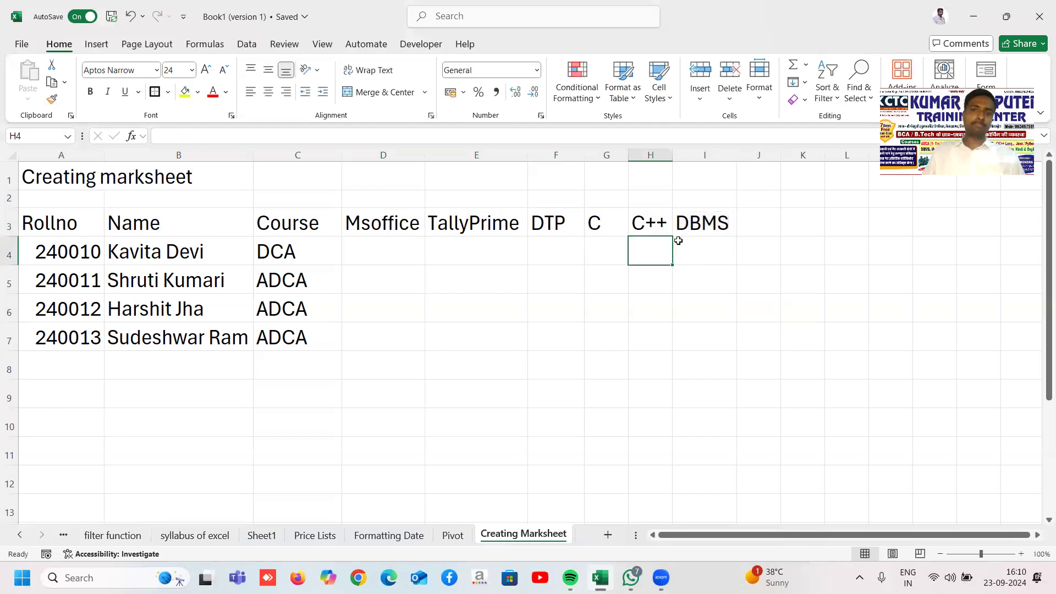
click(698, 224)
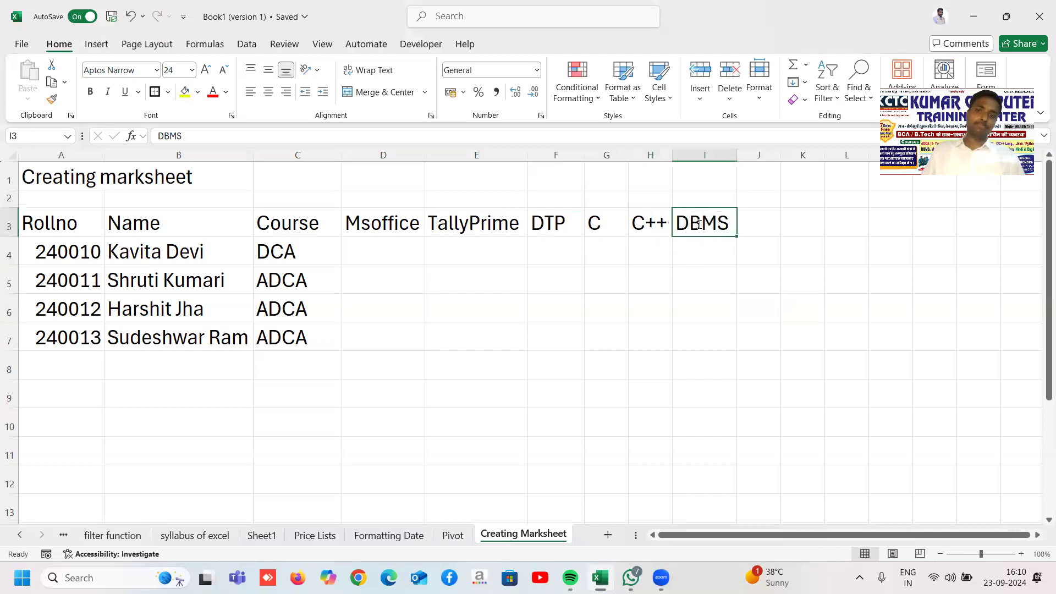
click(677, 271)
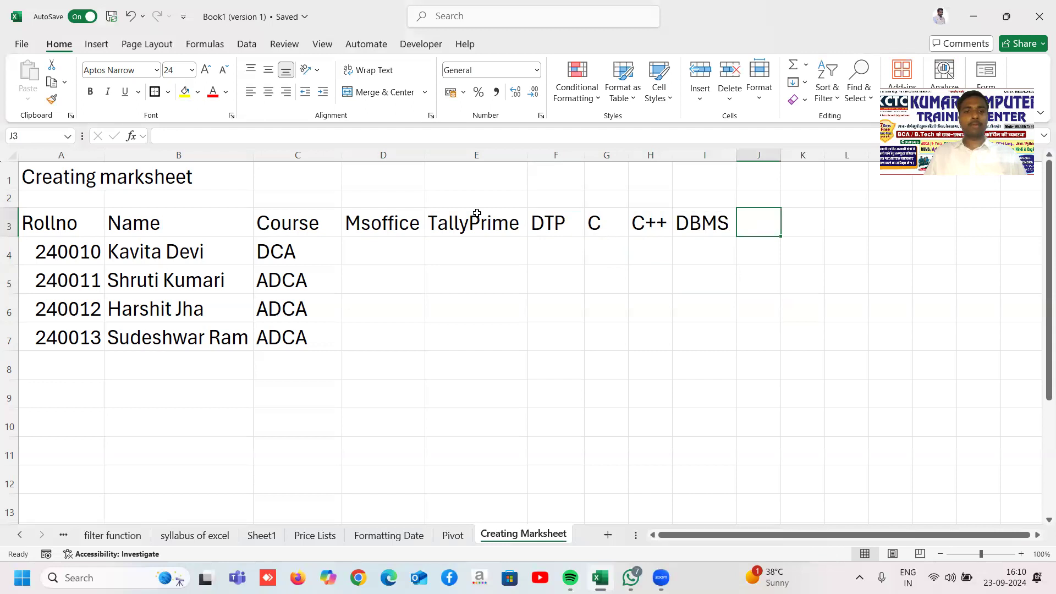
Step: Apply All Borders to the headings D3:I3, then to the whole table A3:I7
drag(409, 223, 715, 220)
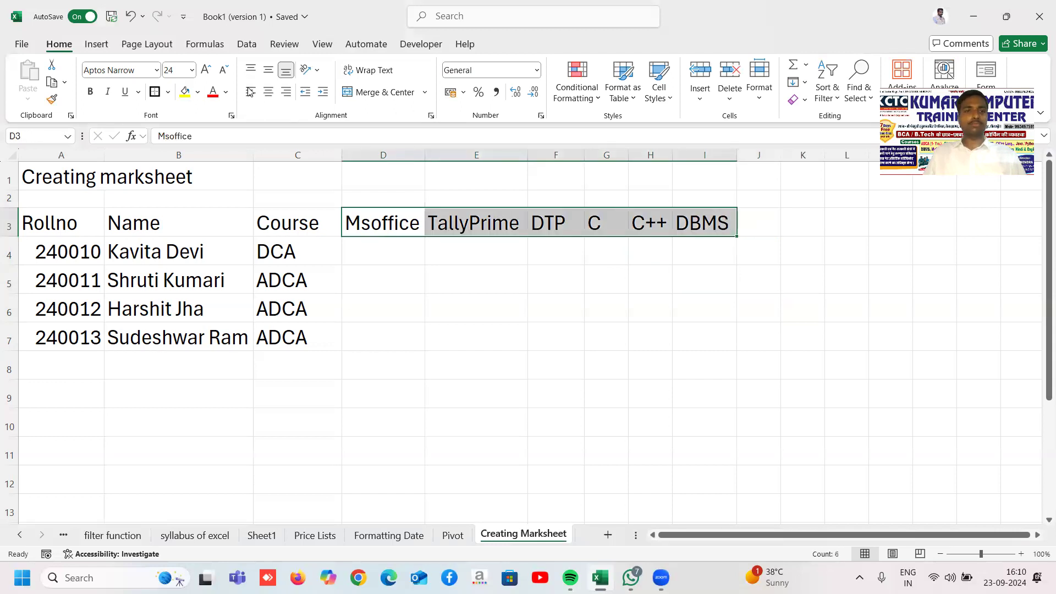
click(168, 92)
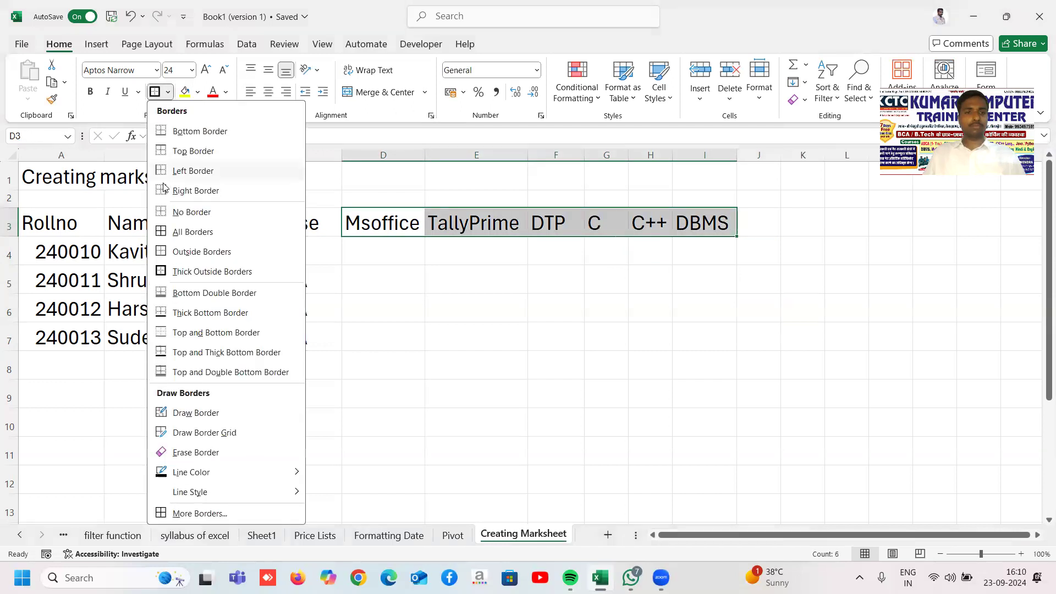
click(167, 233)
click(421, 268)
drag(66, 223, 672, 330)
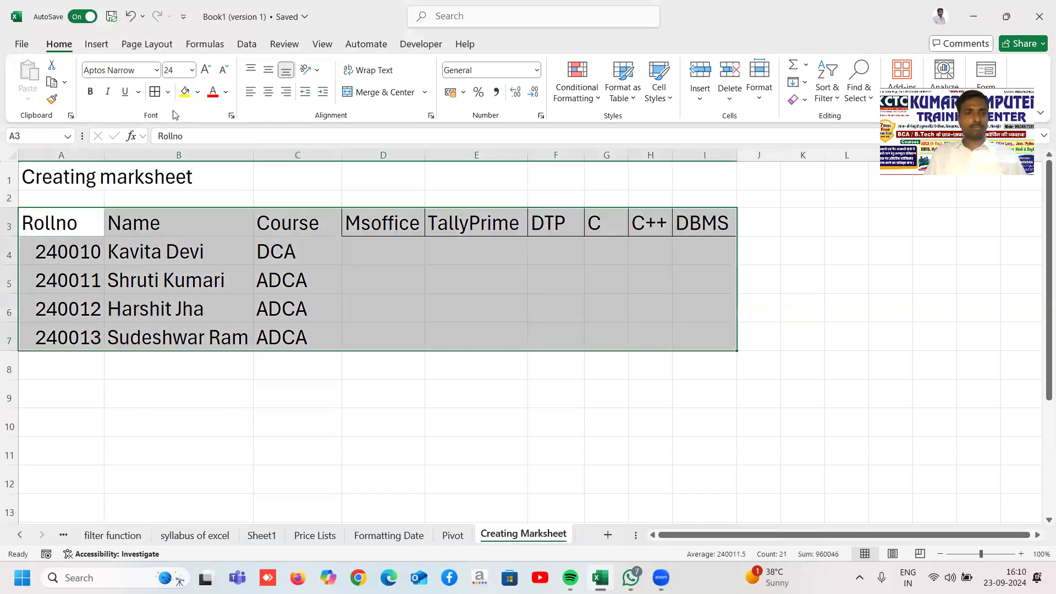
click(156, 93)
Step: Merge and centre the title across A1:I1 with a yellow fill and red text
click(393, 395)
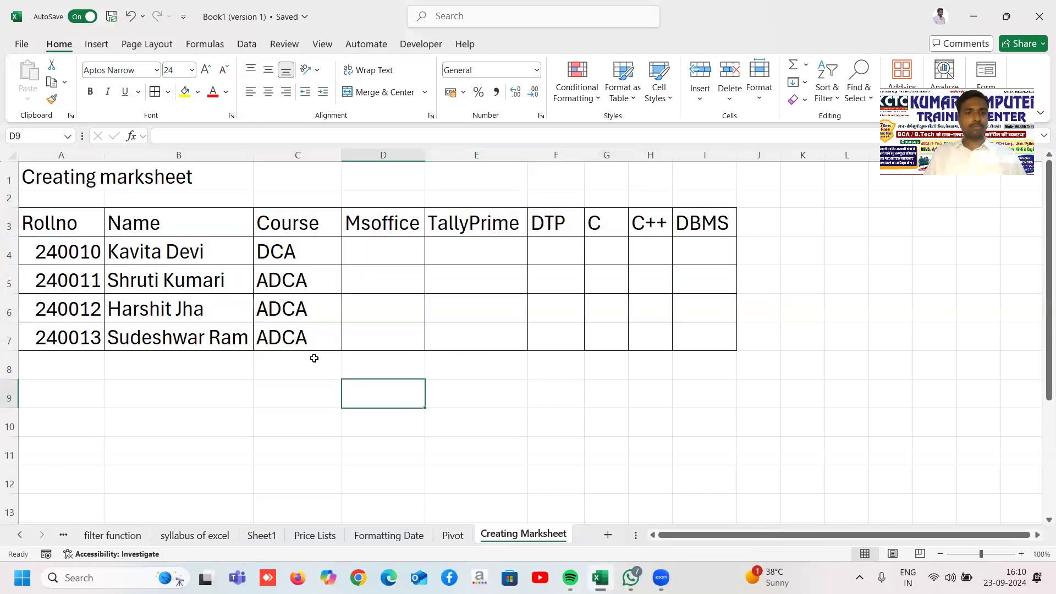
drag(75, 180, 712, 176)
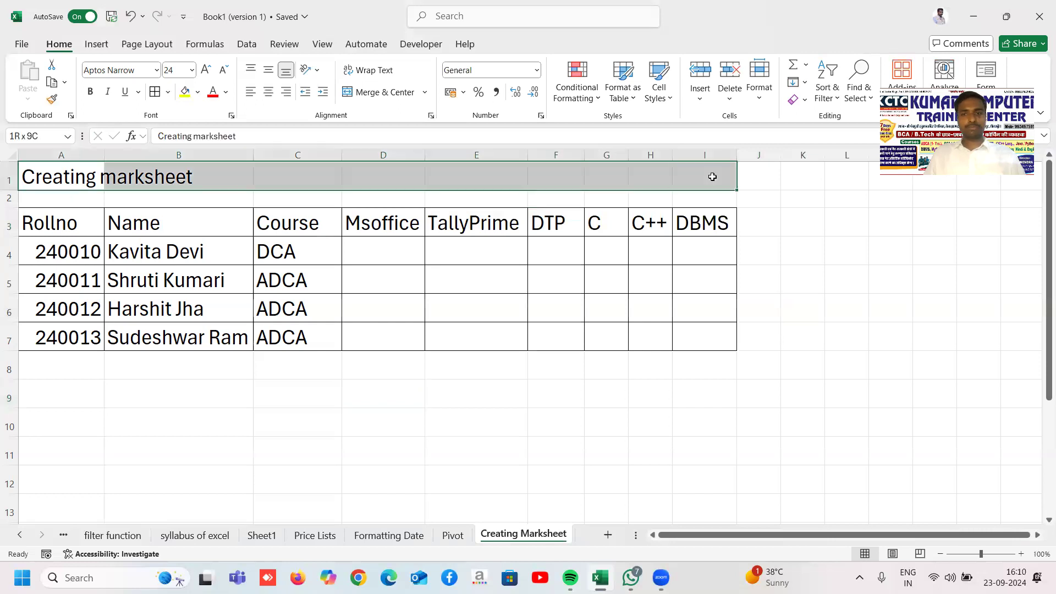
click(377, 92)
click(187, 92)
click(205, 93)
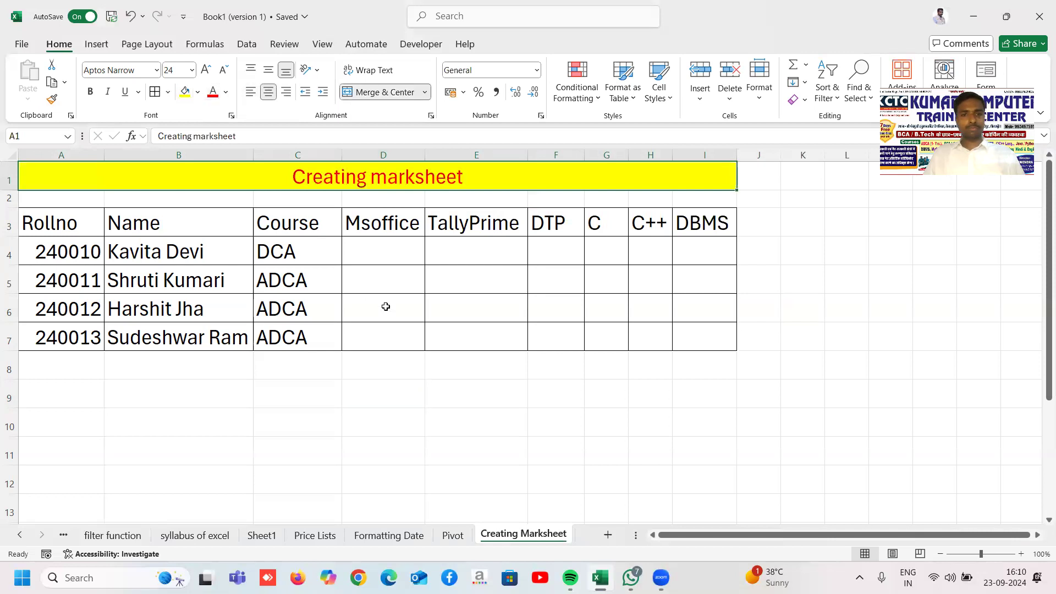
click(384, 307)
click(843, 342)
Step: Fill the header row A3:I3 with light blue
drag(44, 223, 704, 223)
click(654, 219)
click(59, 220)
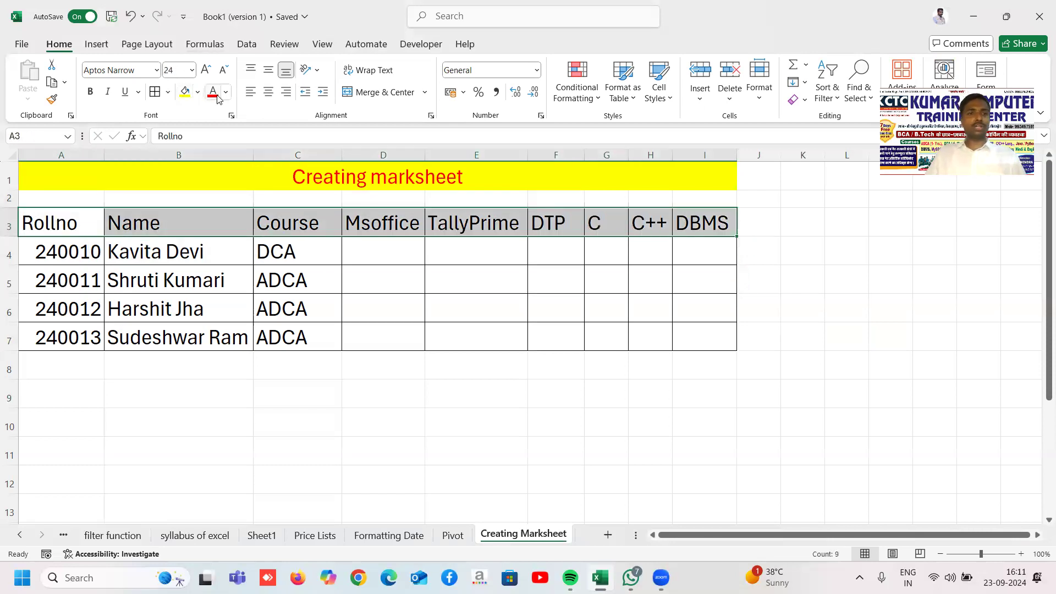
click(197, 92)
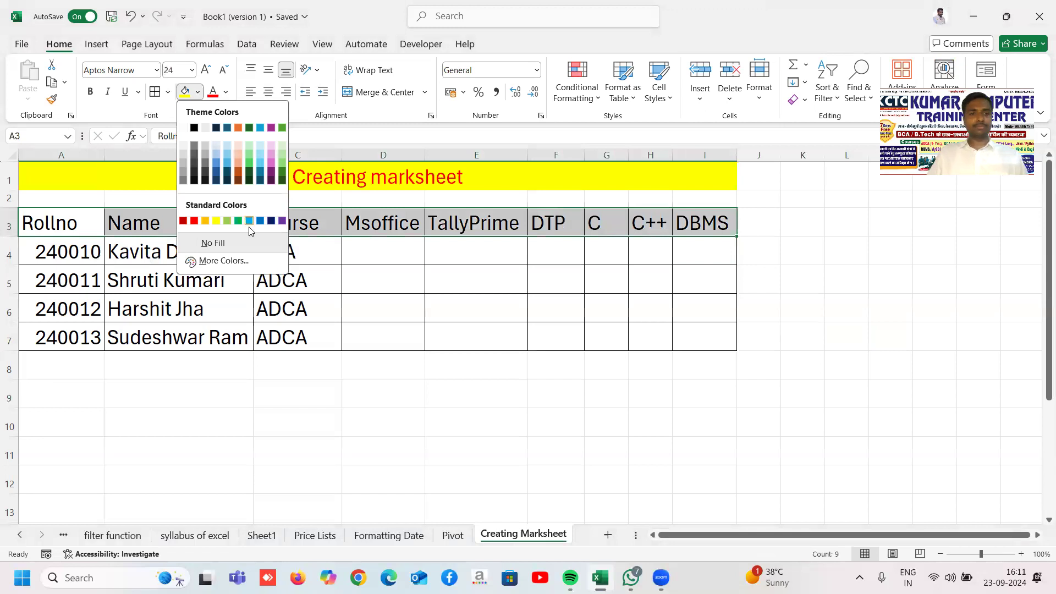
key(Escape)
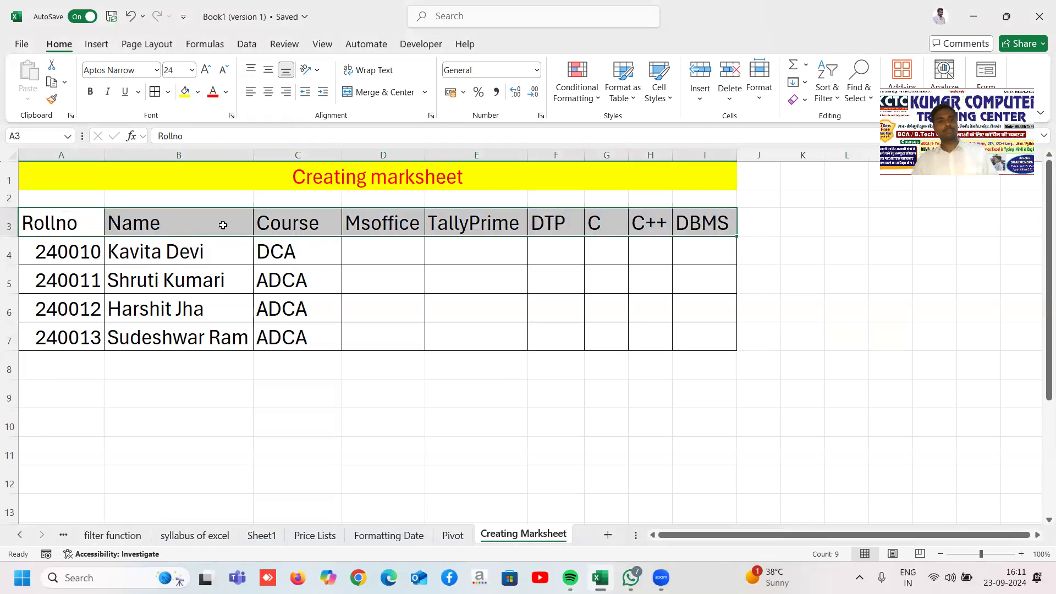
click(197, 92)
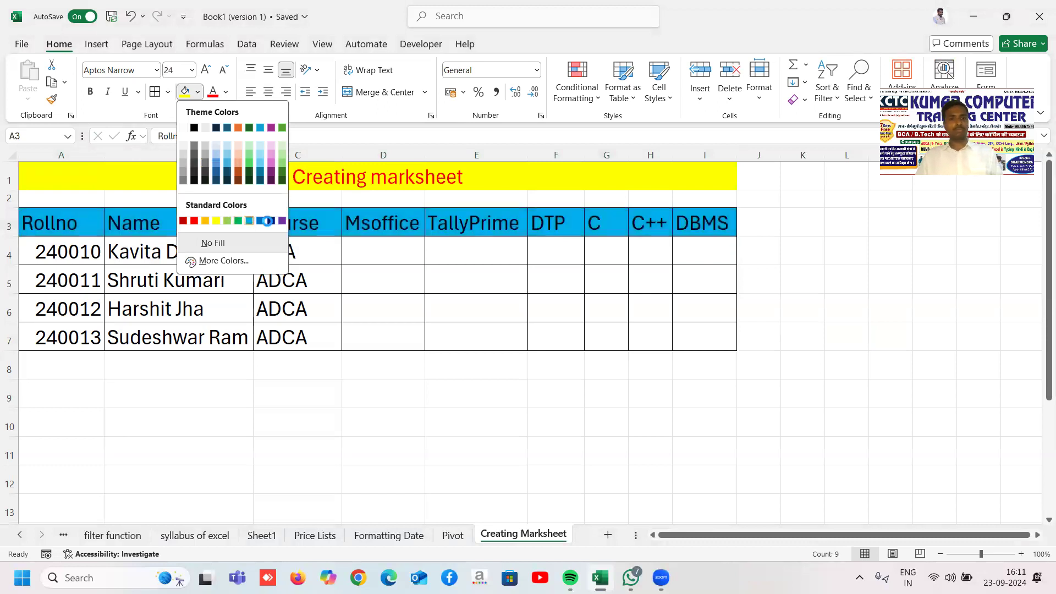
click(250, 221)
click(567, 302)
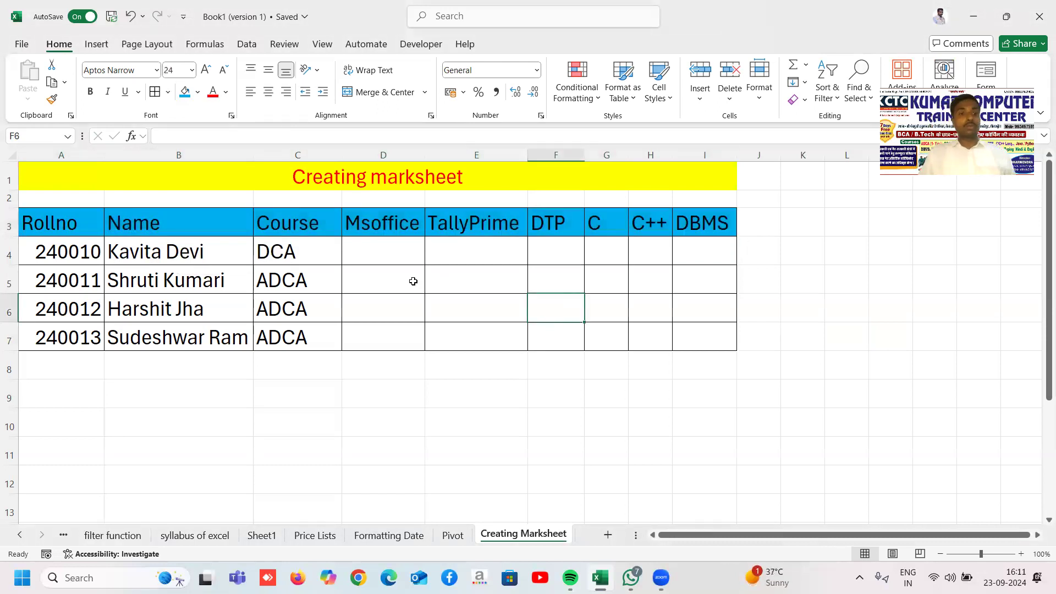
click(365, 258)
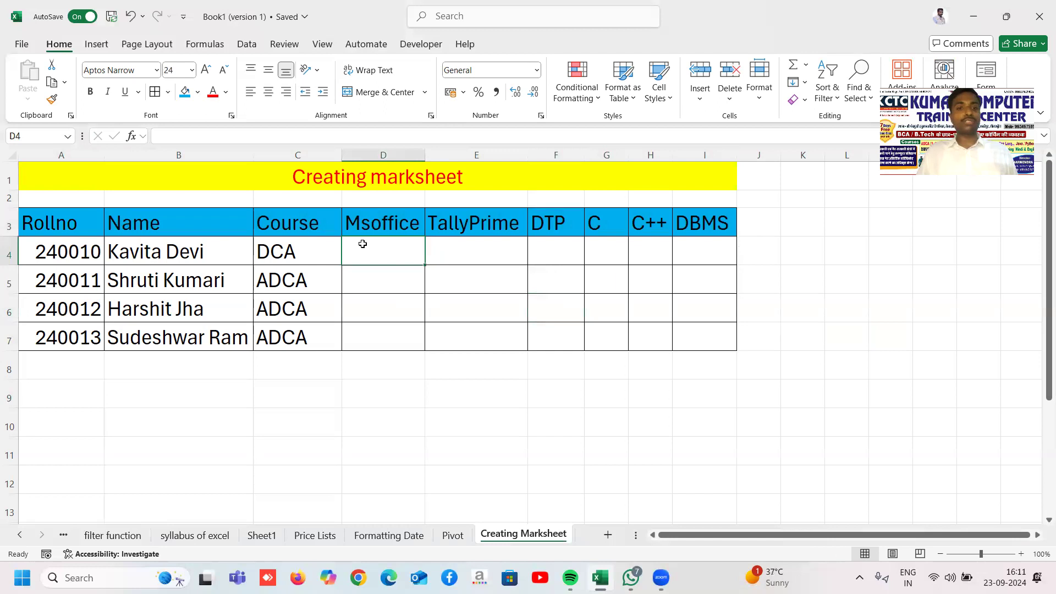
Step: Enter the first student's Msoffice mark 90 and TallyPrime mark 160 in D4:E4
click(399, 329)
click(390, 257)
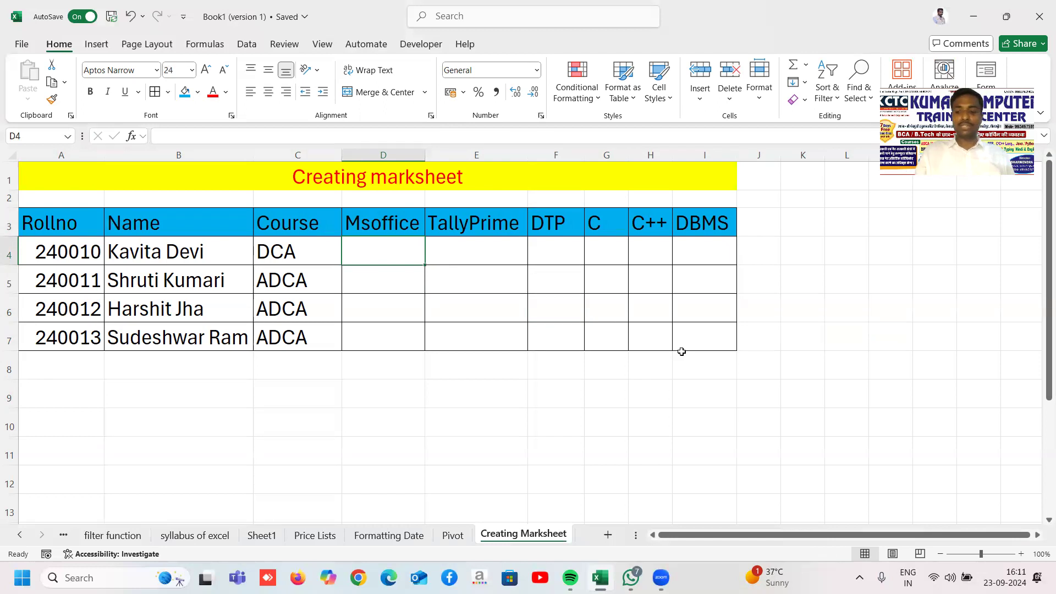
text(90)
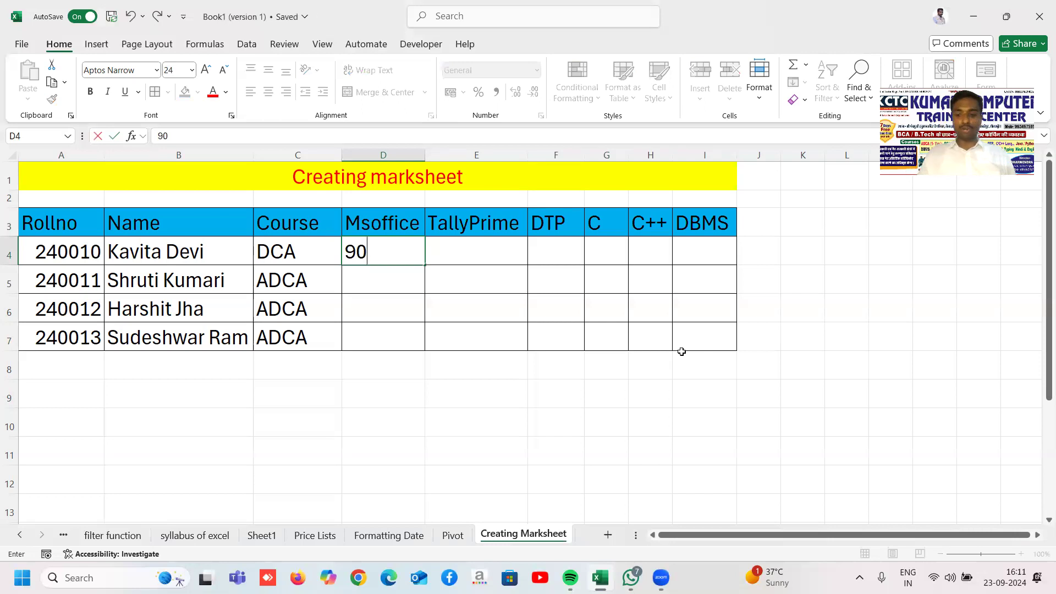
key(Tab)
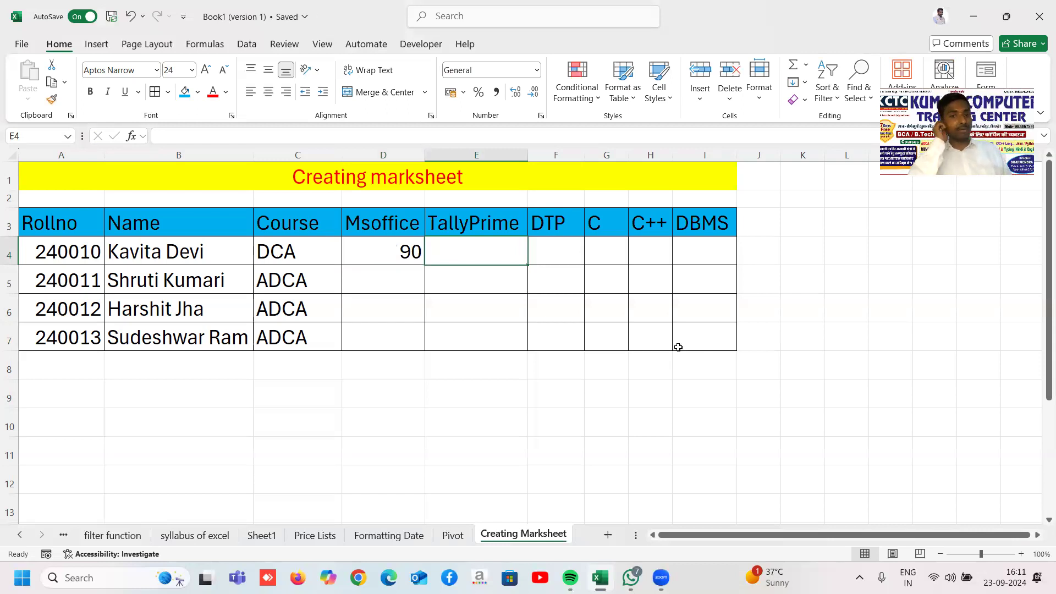
text(160)
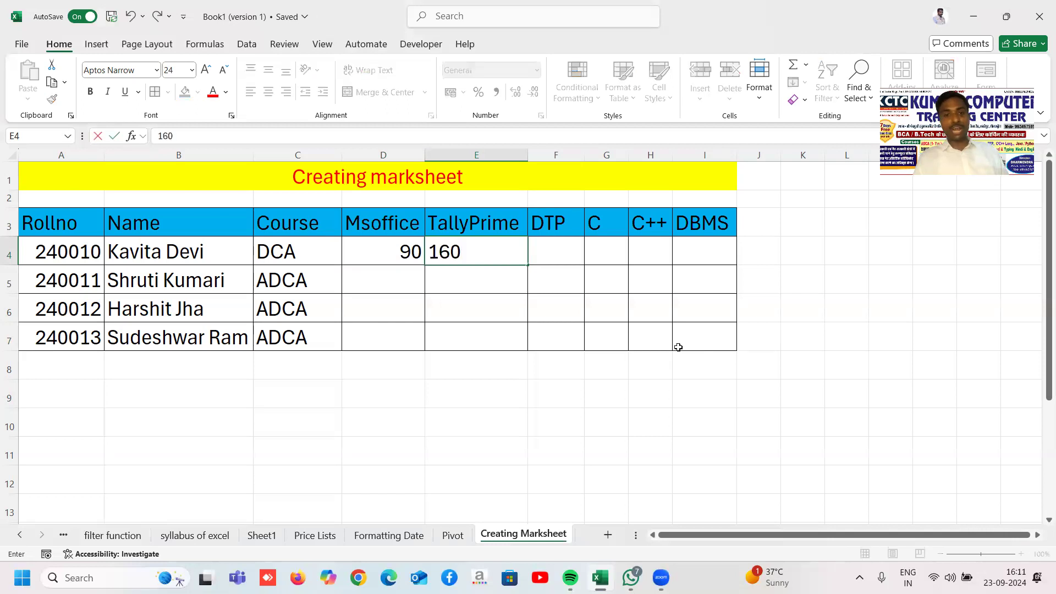
key(Tab)
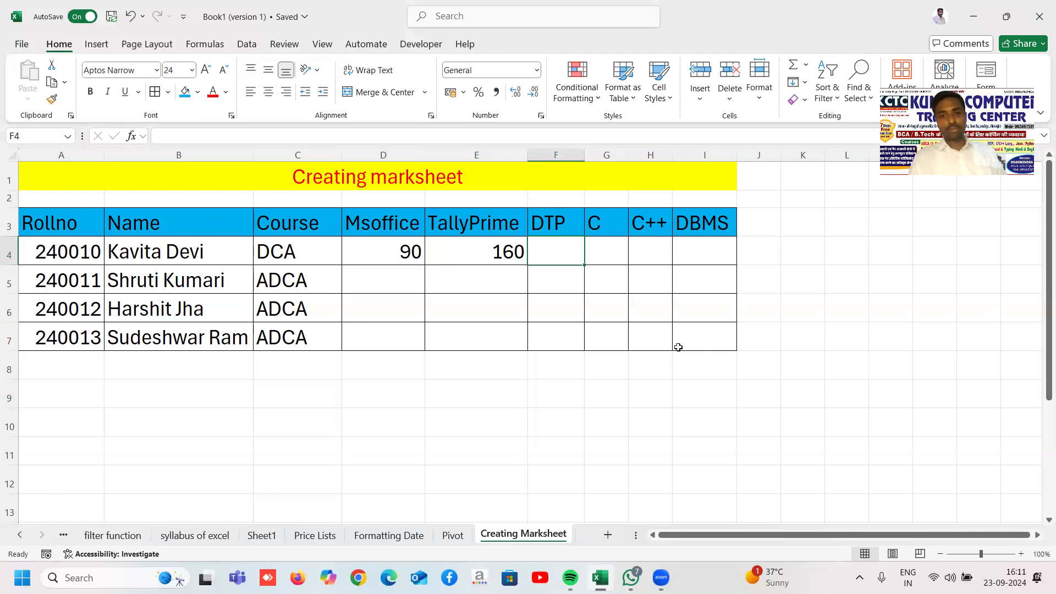
Step: Enter DTP 85, C 75, C++ 80 and DBMS 80 in F4:I4, then begin typing 'Full makrs' in J3
text(85)
key(Tab)
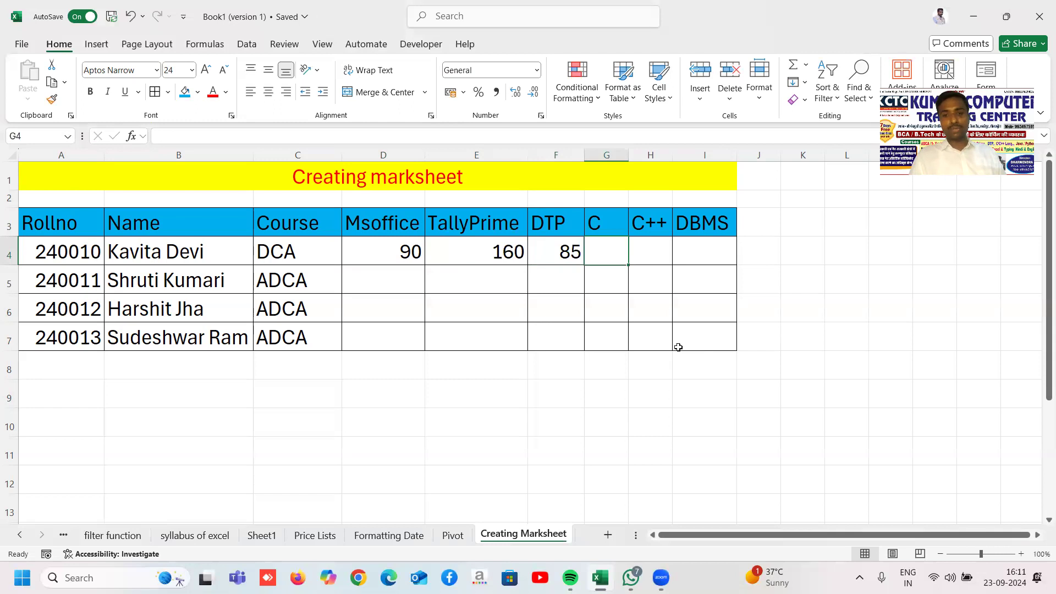
text(75)
key(Tab)
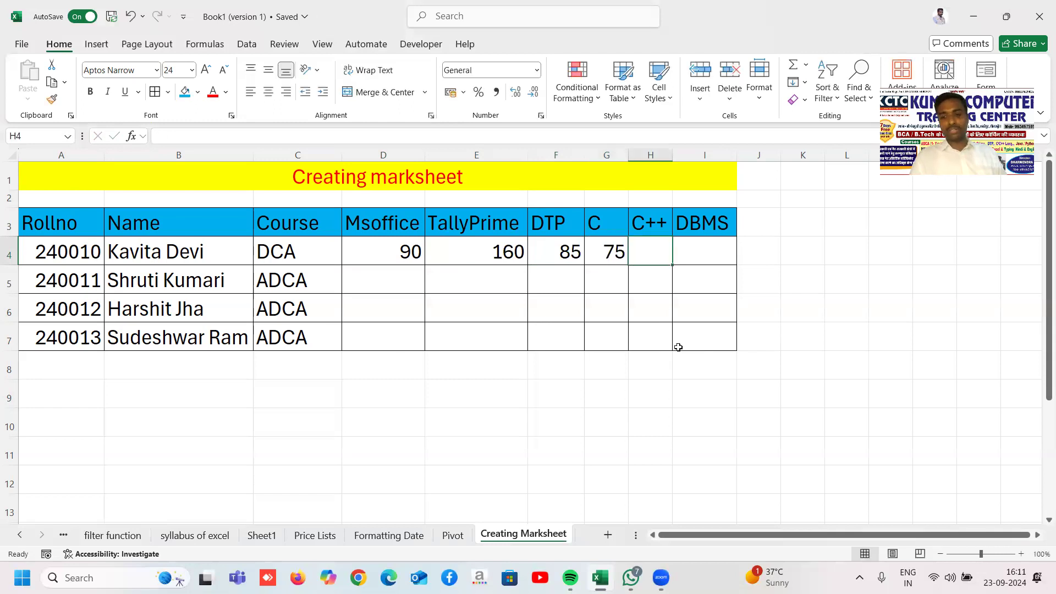
text(80)
key(Tab)
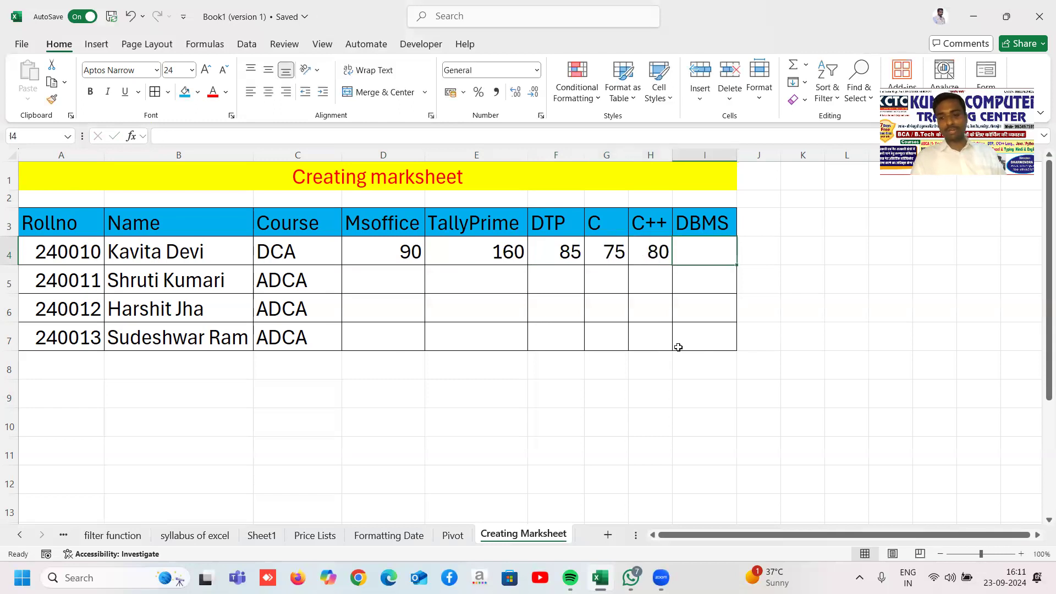
text(80)
key(ctrl+Return)
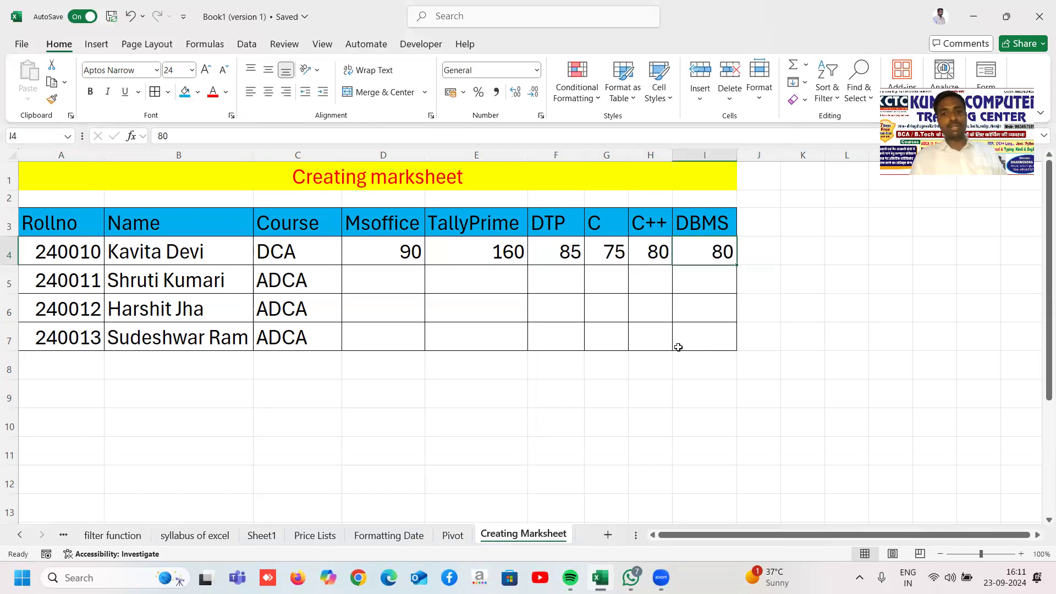
key(Up)
key(Right)
text(Full makrs)
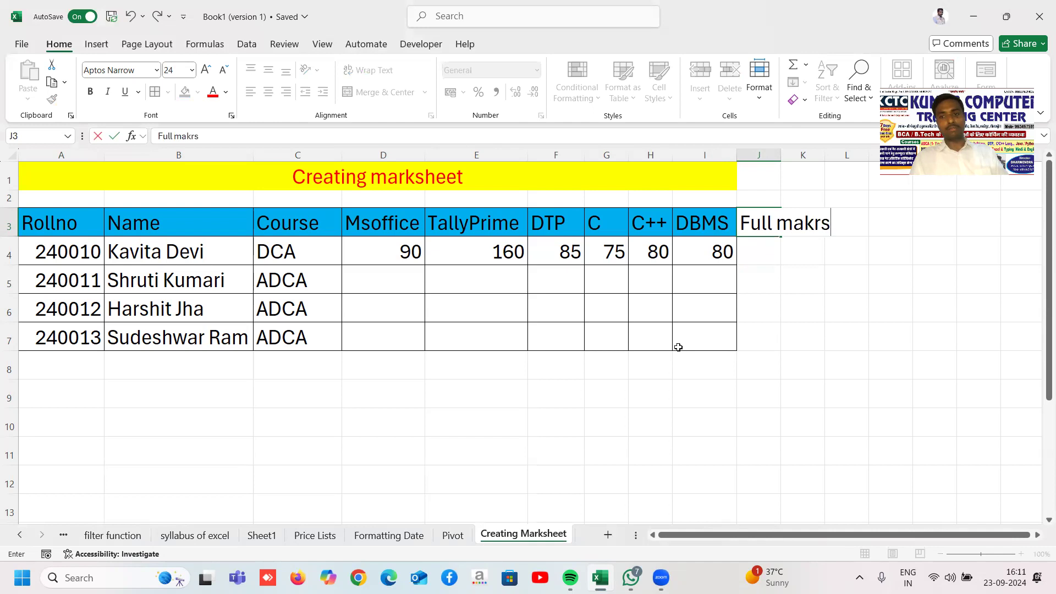
Step: Correct the J3 header so it reads 'Full Marks'
key(Return)
key(Up)
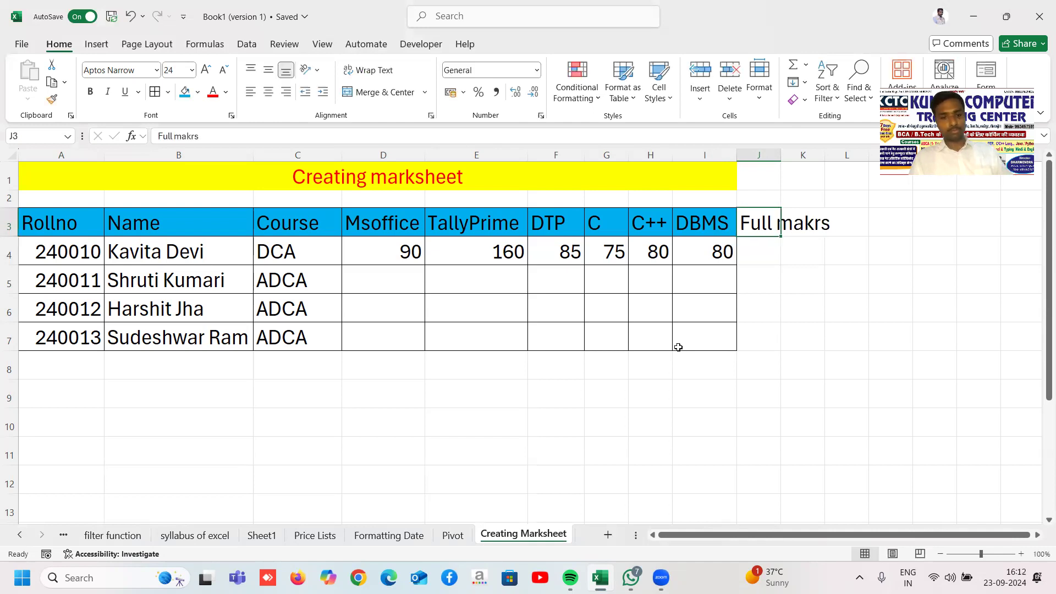
text(FUll Marks)
key(Return)
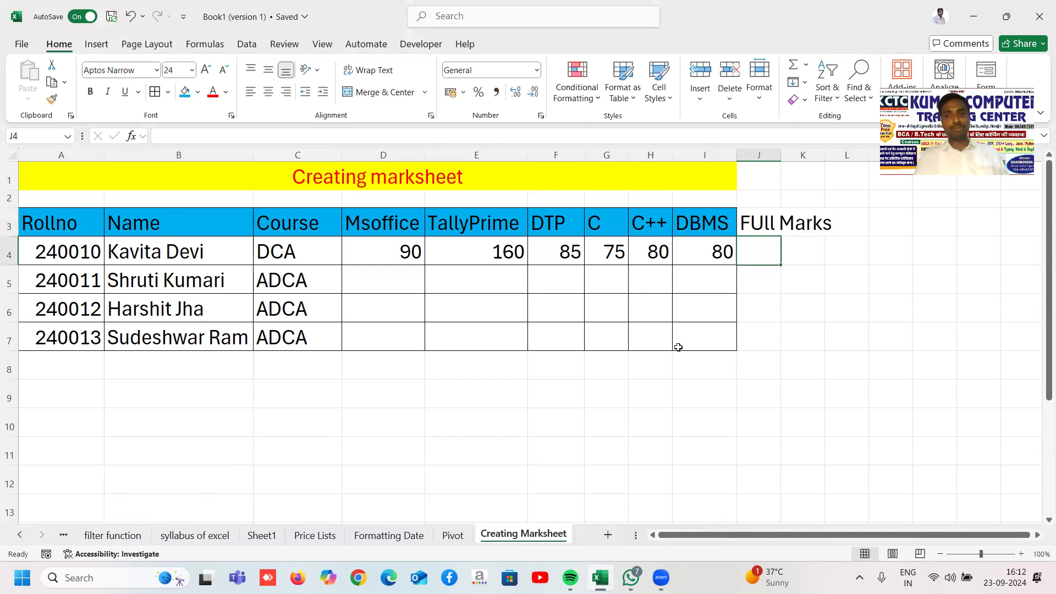
click(757, 219)
double_click(765, 220)
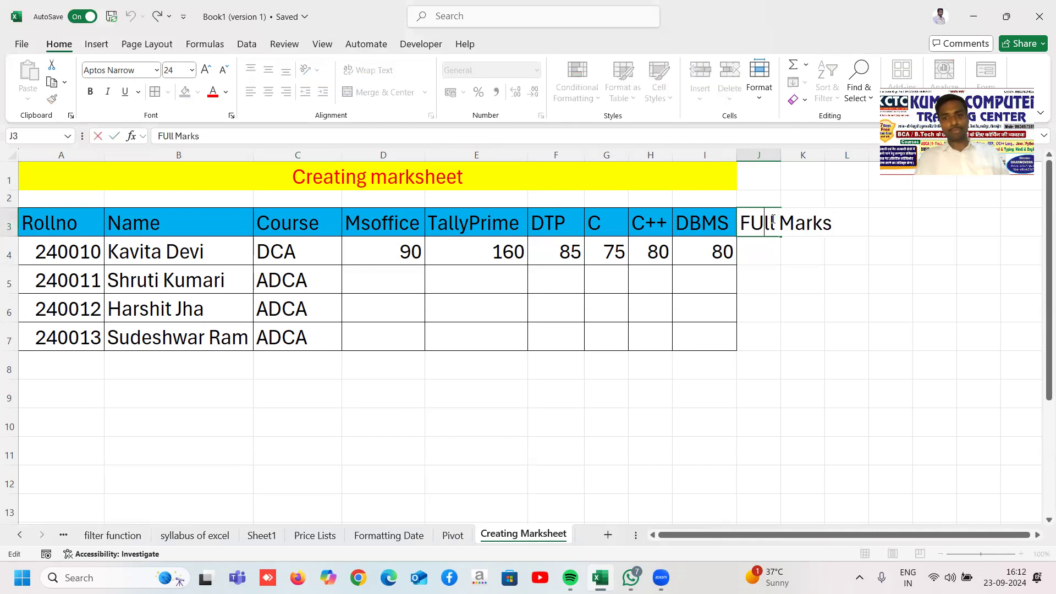
key(BackSpace)
text(u)
key(Return)
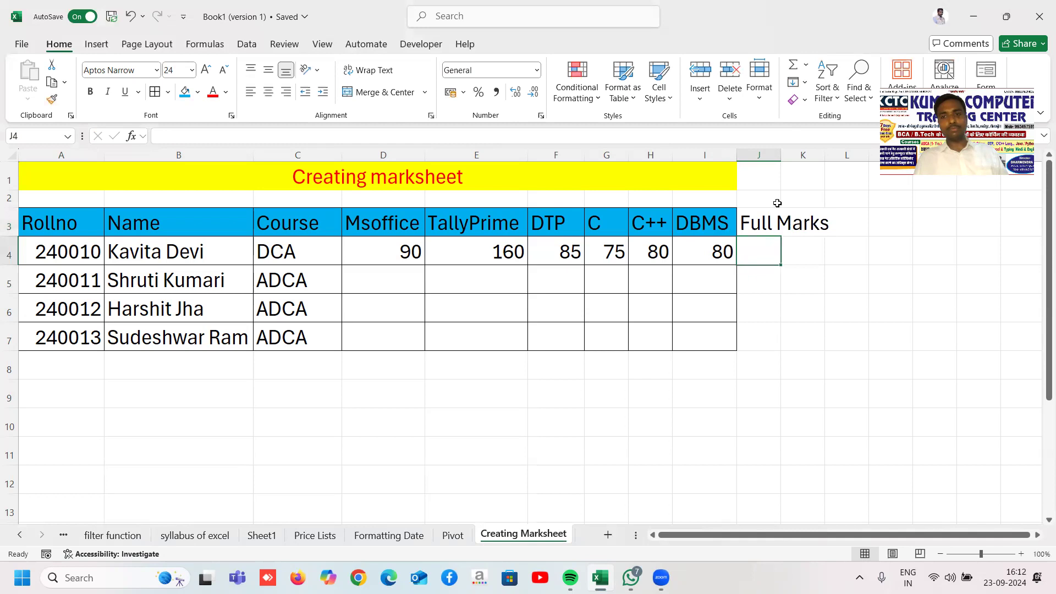
Step: Widen column J, break 'Full Marks' over two lines, and enter 700 in J4
drag(778, 154, 807, 154)
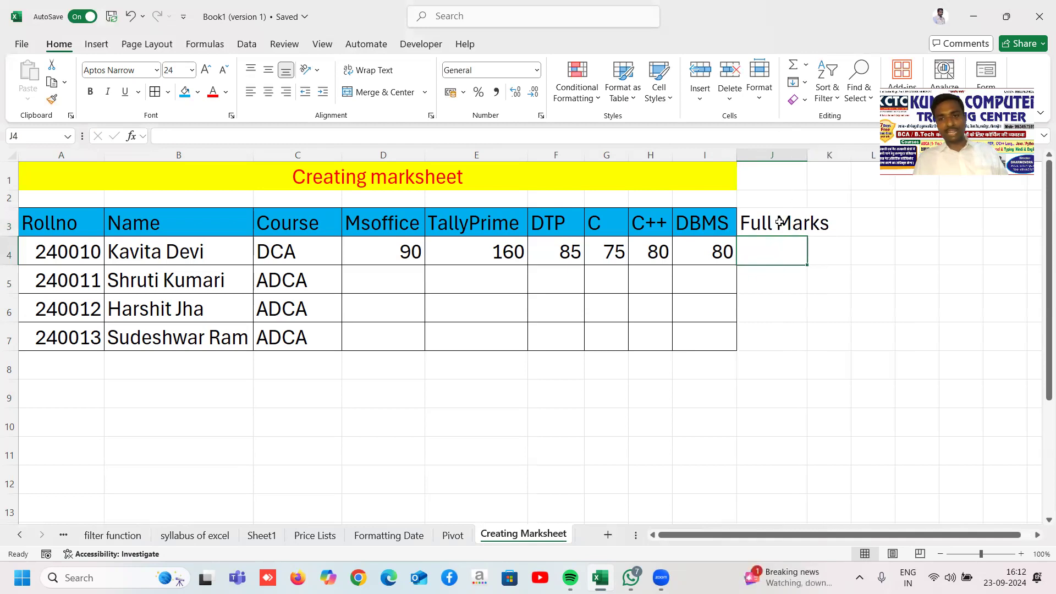
double_click(781, 221)
key(alt+Return)
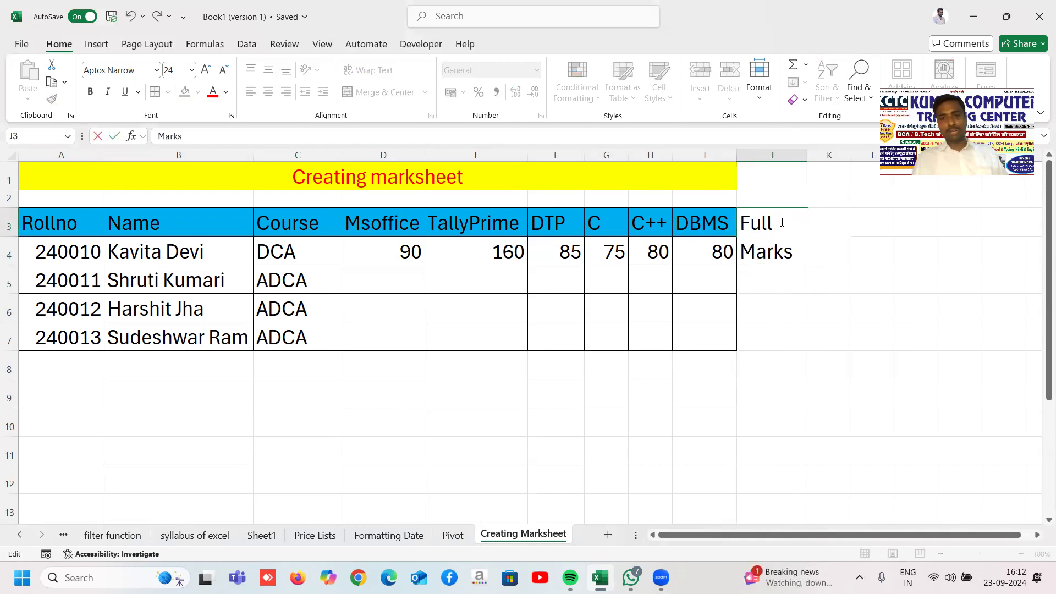
key(Return)
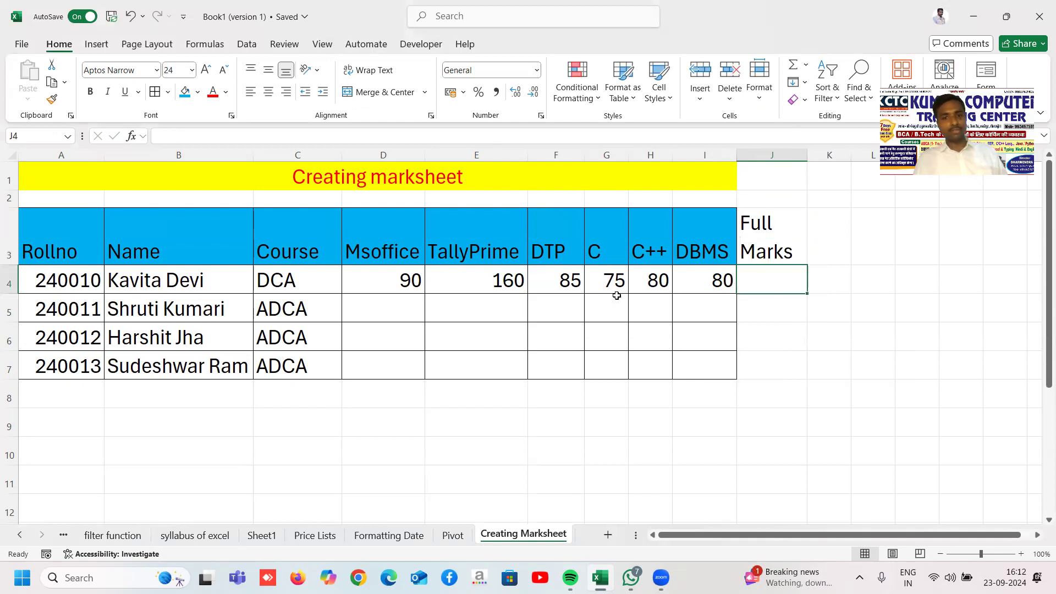
click(402, 282)
click(518, 284)
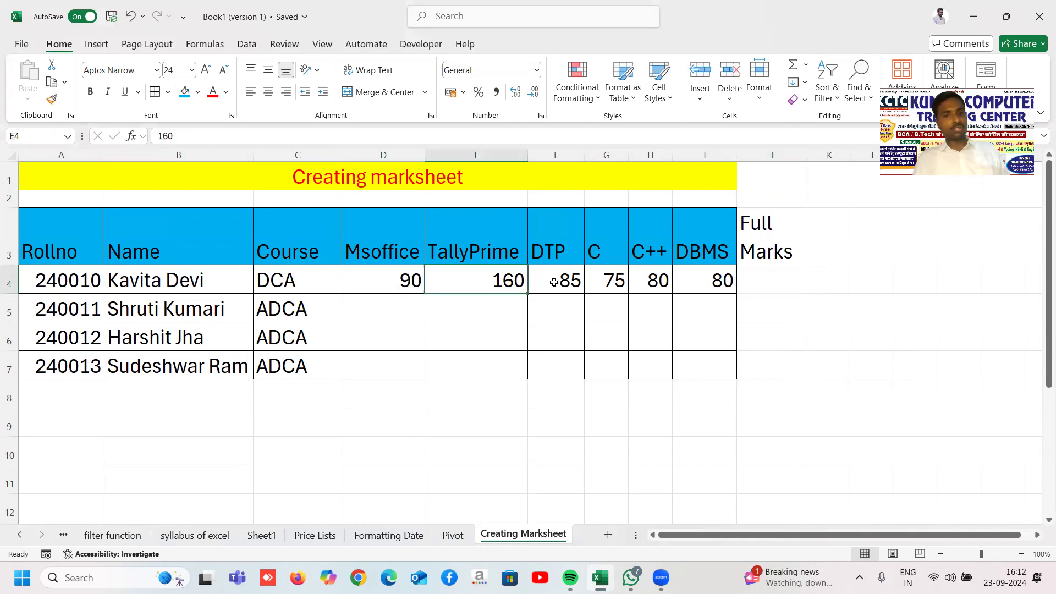
click(775, 278)
text(700)
key(Return)
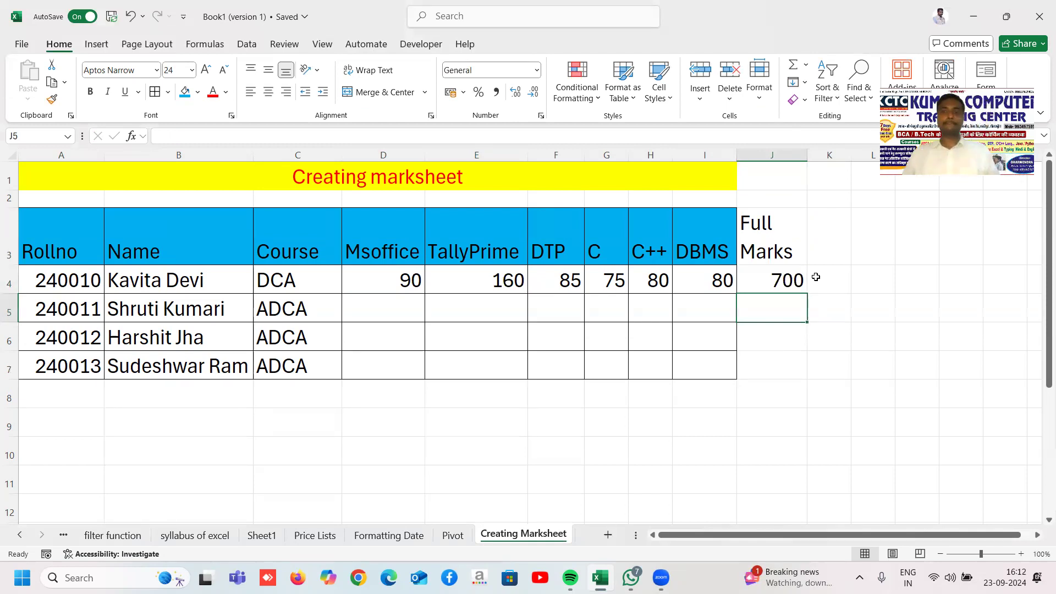
Step: Move Full Marks and 700 into column K and enter a two-line 'Marks Obtained' header in J3
drag(777, 238, 782, 278)
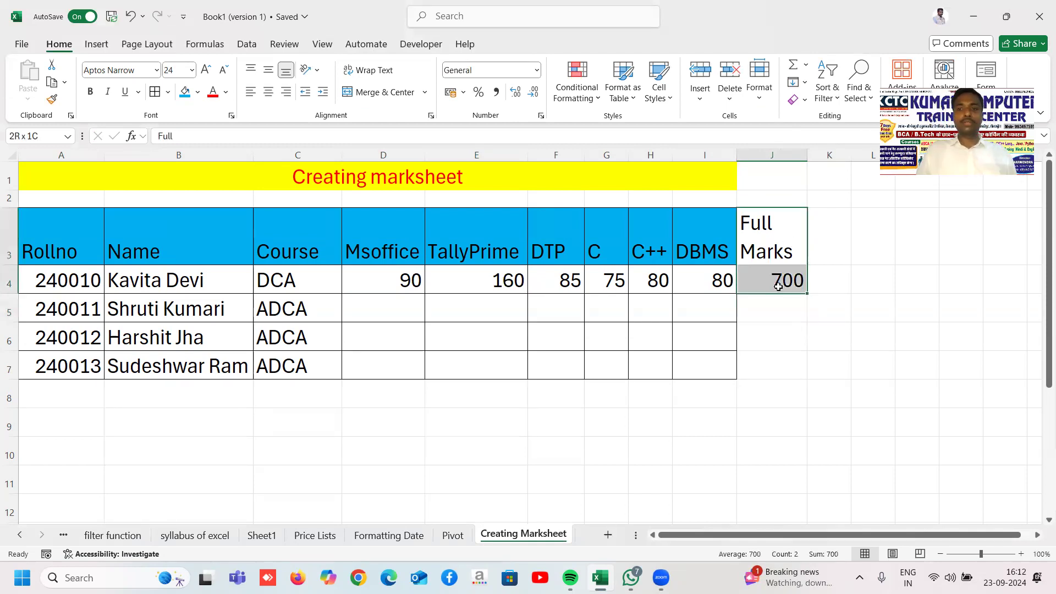
drag(808, 245, 822, 247)
click(794, 244)
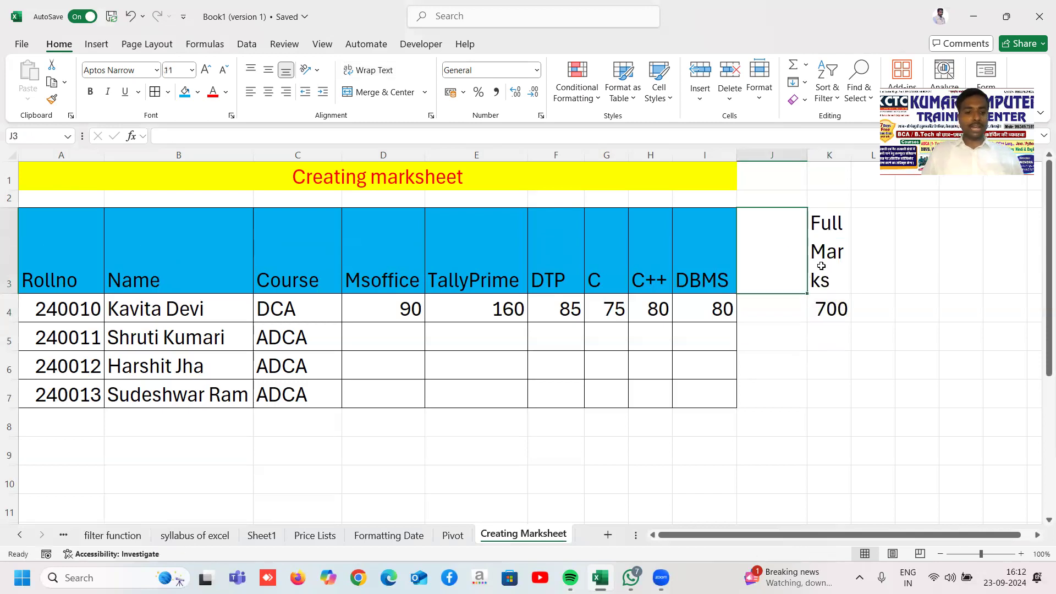
text(Marks)
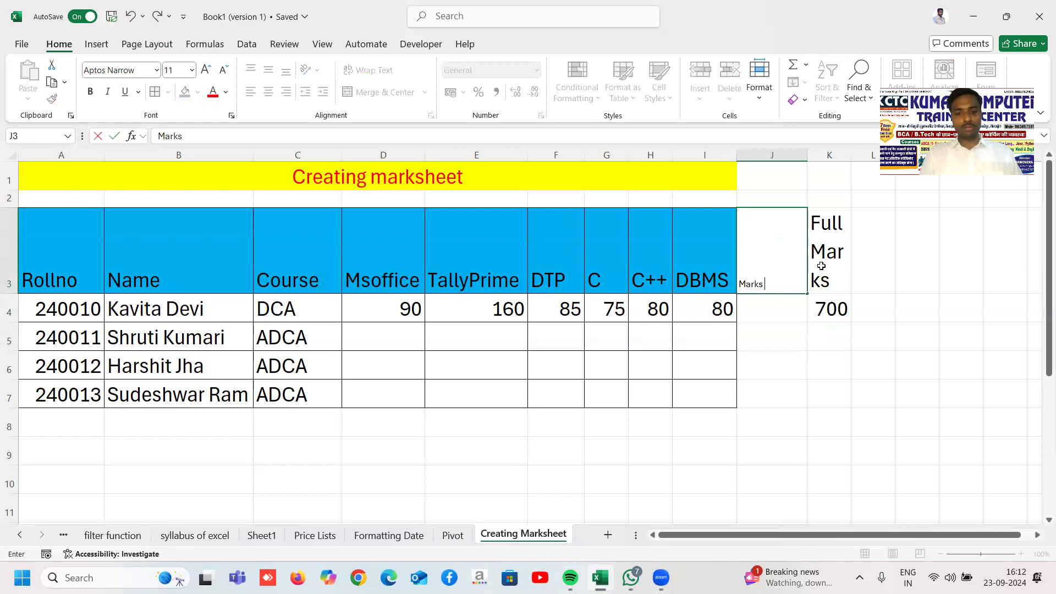
text( Obtained)
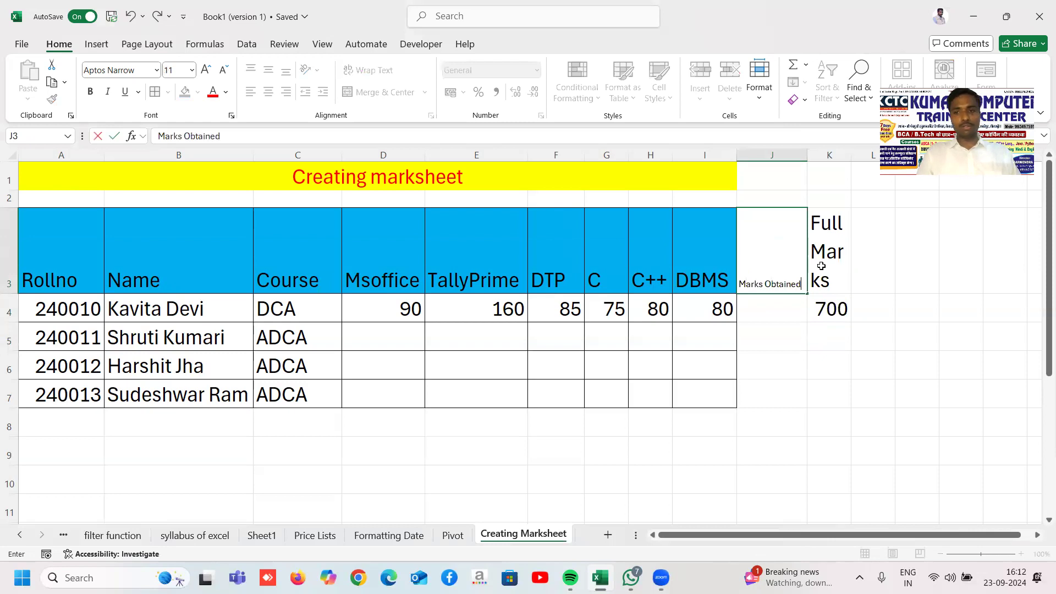
key(Return)
click(792, 280)
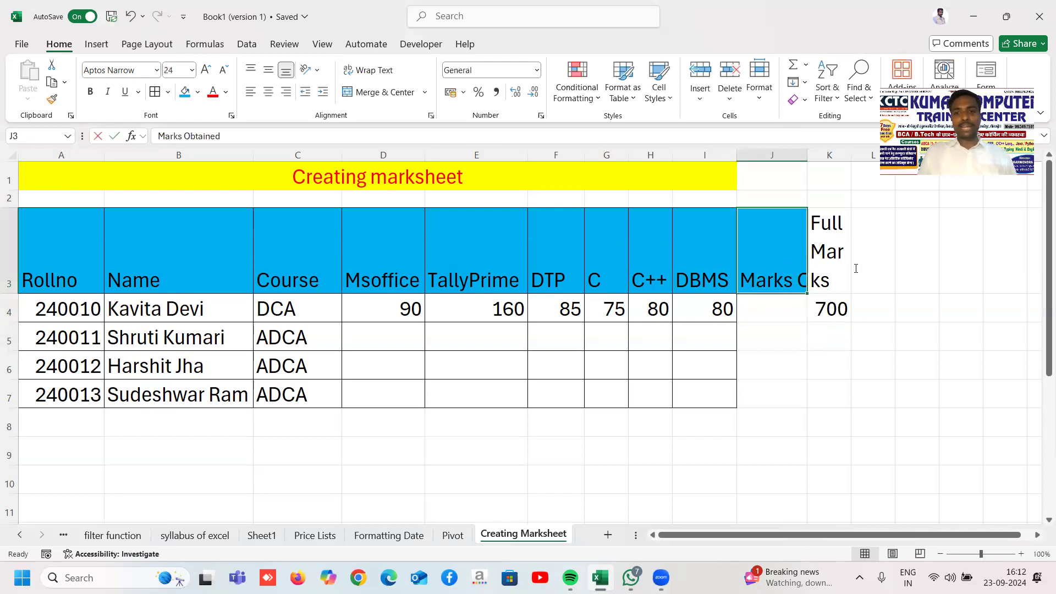
key(F2)
key(alt+Return)
key(Return)
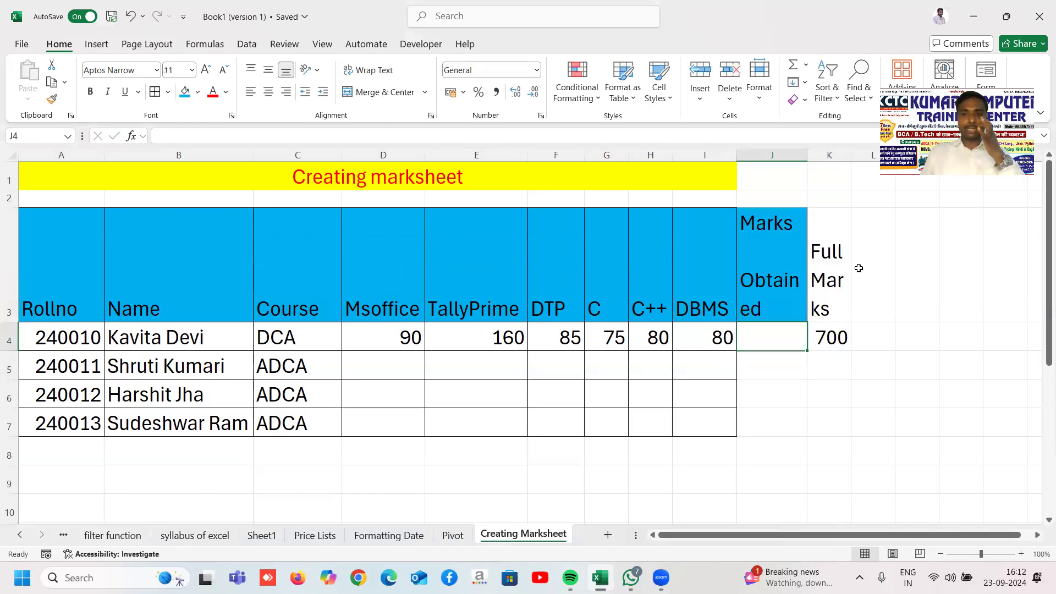
Step: Widen columns J and K to fit the Marks Obtained and Full Marks headers
drag(808, 155, 827, 151)
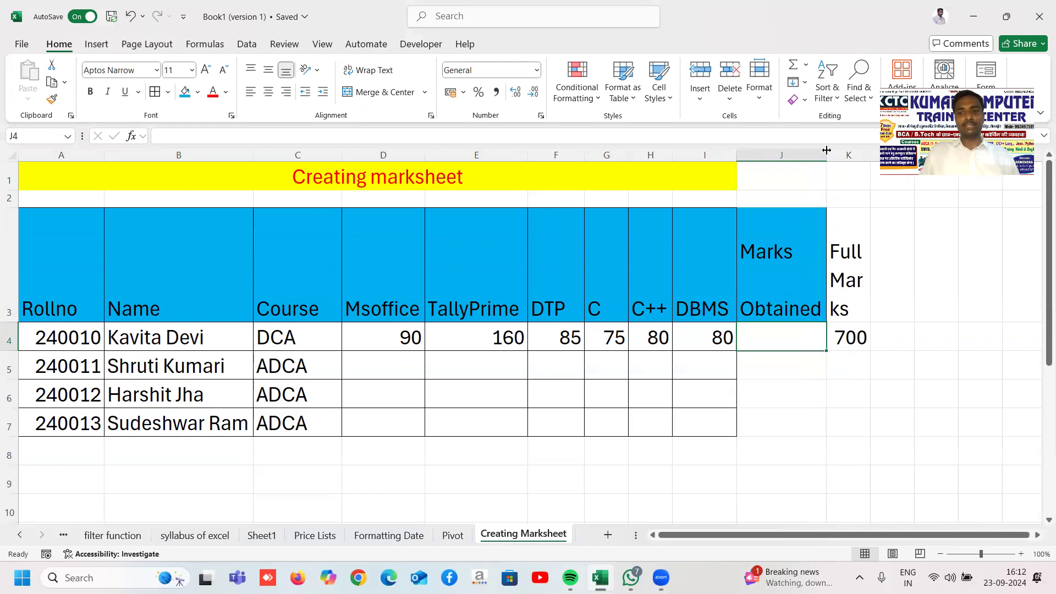
click(800, 437)
click(773, 330)
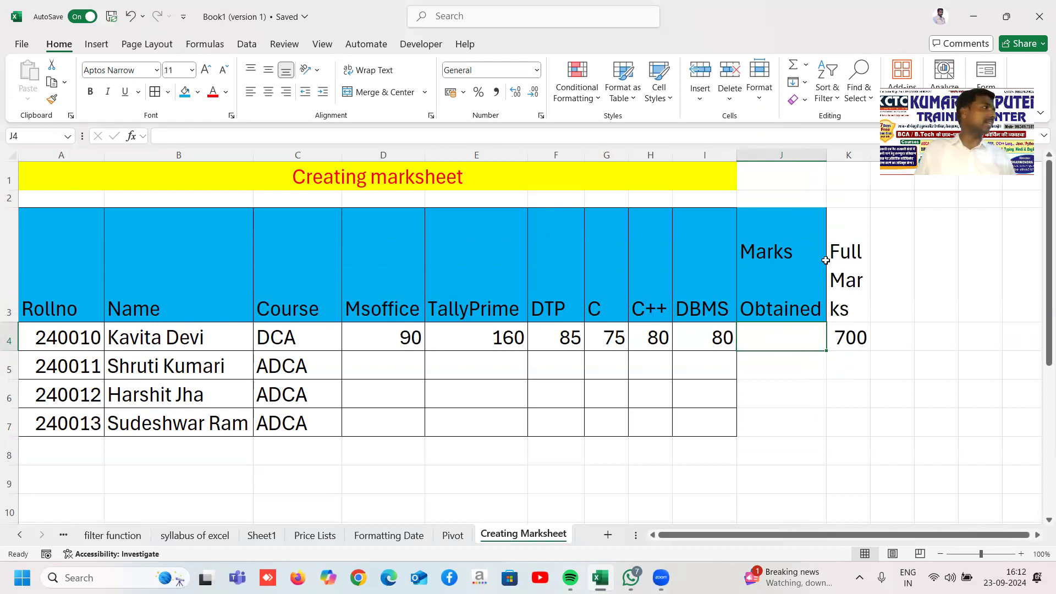
drag(867, 158, 892, 158)
click(844, 339)
click(752, 368)
drag(774, 342, 947, 432)
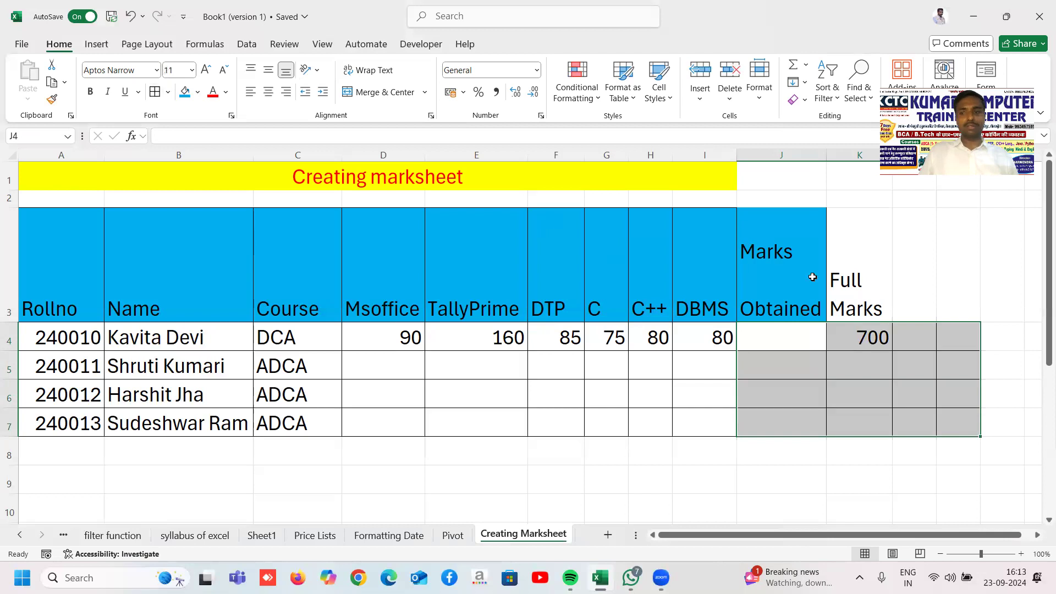
Step: Fill header cells J3:M3 with the same blue as the other headers
drag(801, 249, 950, 250)
click(950, 250)
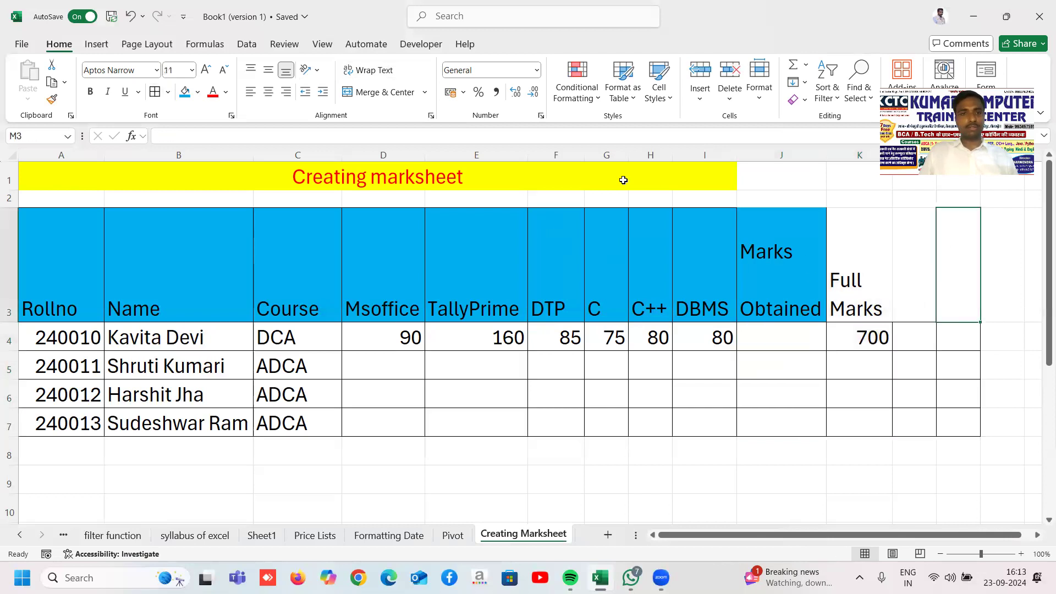
click(180, 96)
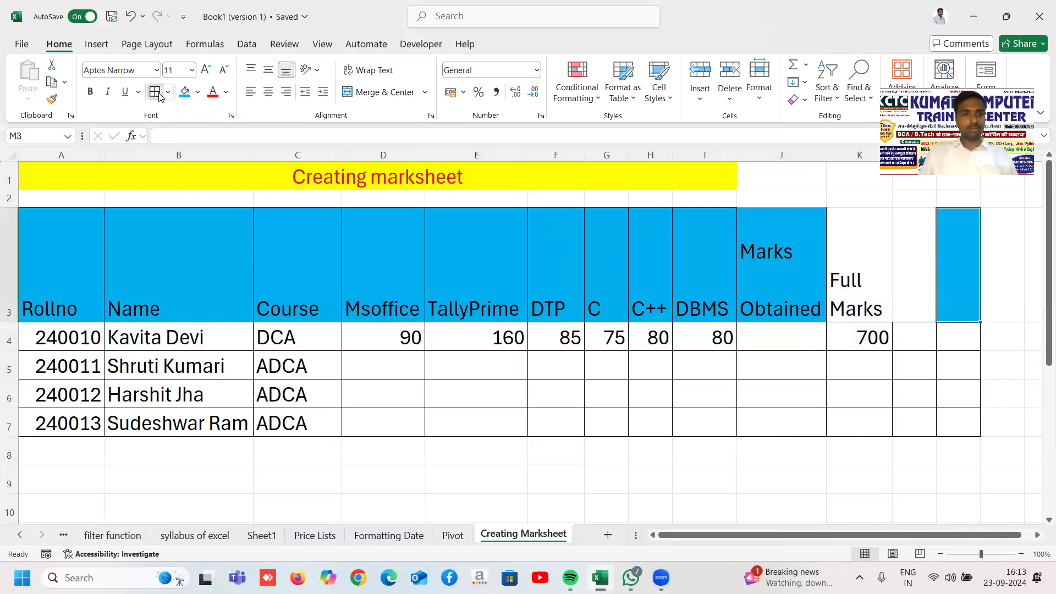
click(555, 299)
drag(941, 259, 790, 255)
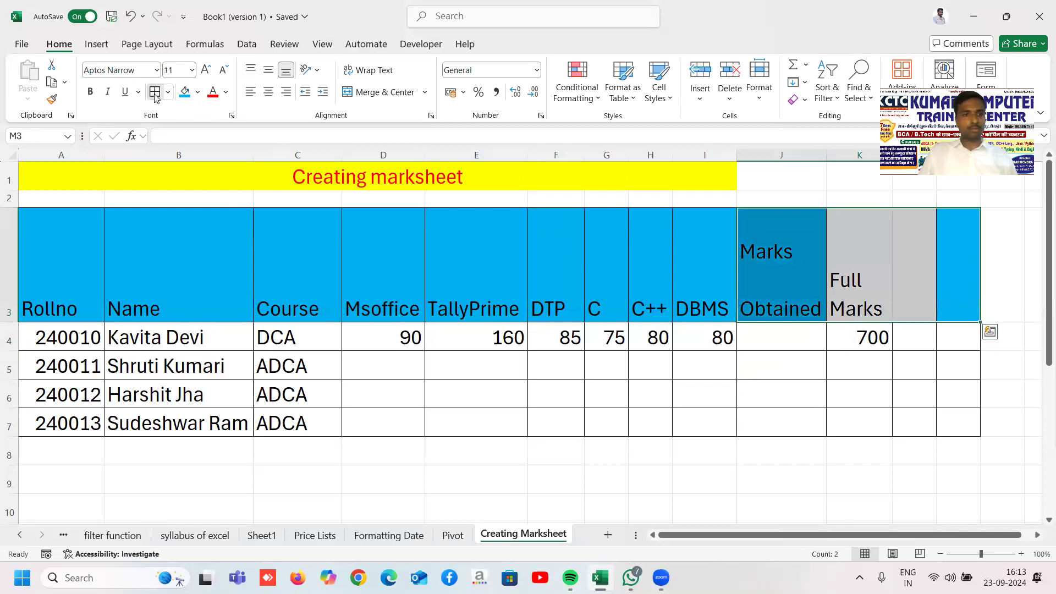
click(185, 91)
click(554, 302)
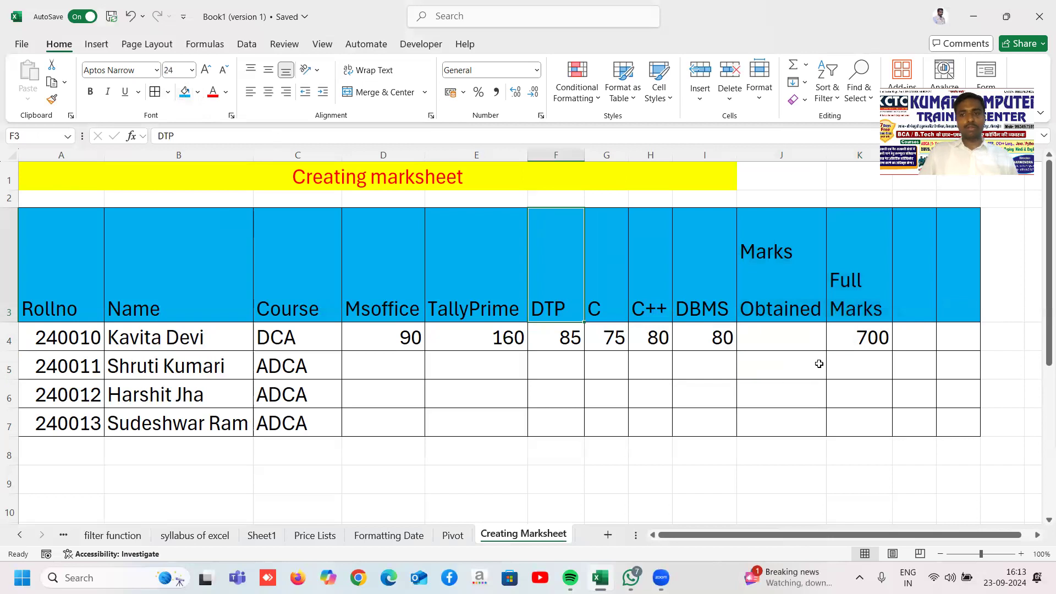
Step: Copy the full marks 700 down from K4 to K7 for all students
click(818, 365)
click(783, 332)
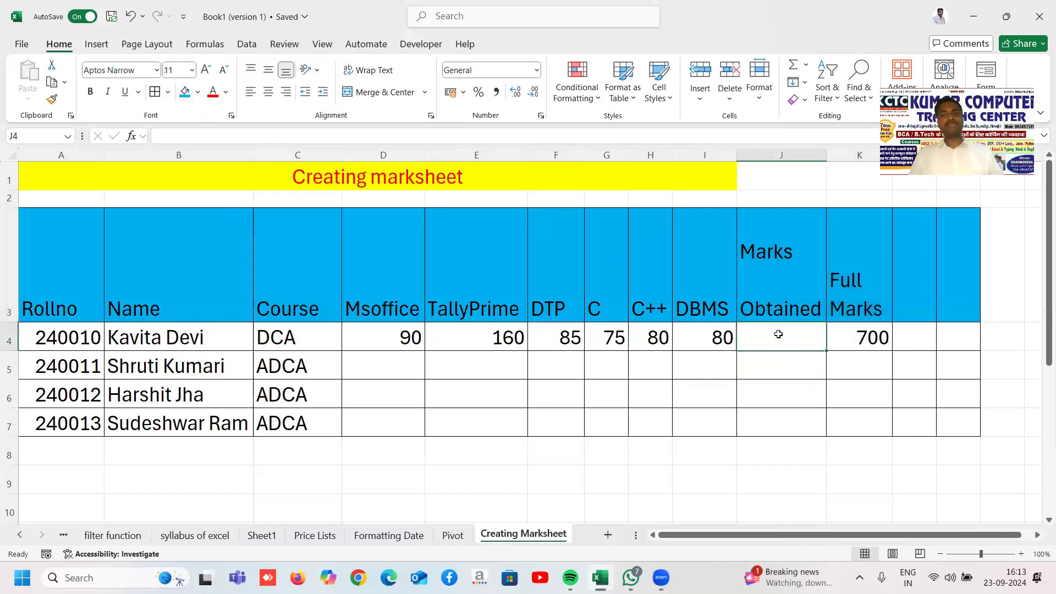
click(873, 340)
drag(892, 351, 891, 427)
Step: Copy the marks 160, 85, 75, 80, 80 from E4:I4 into rows 5, 6 and 7
click(669, 362)
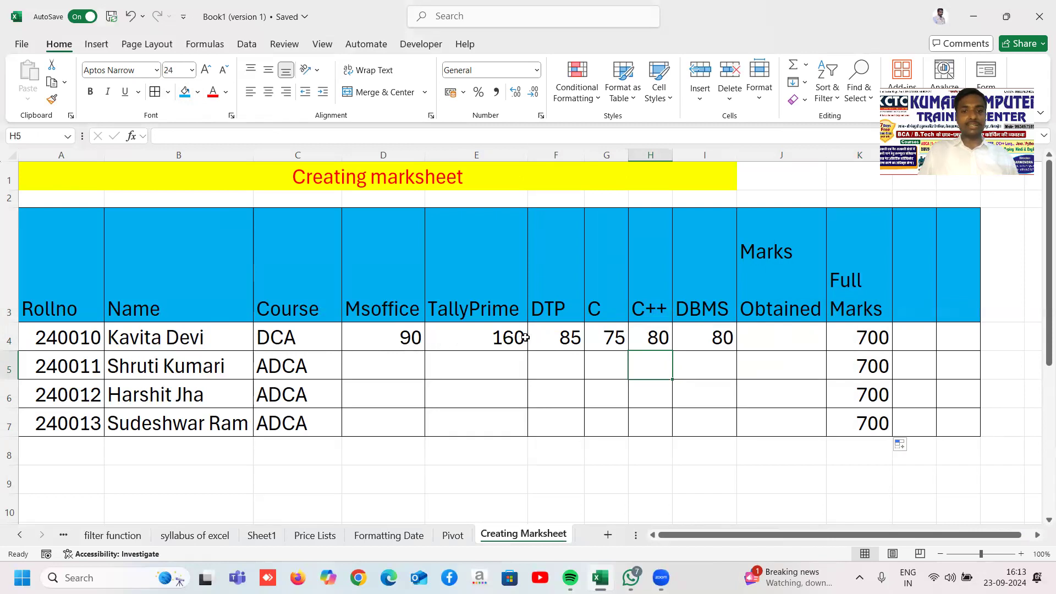
drag(518, 336, 714, 336)
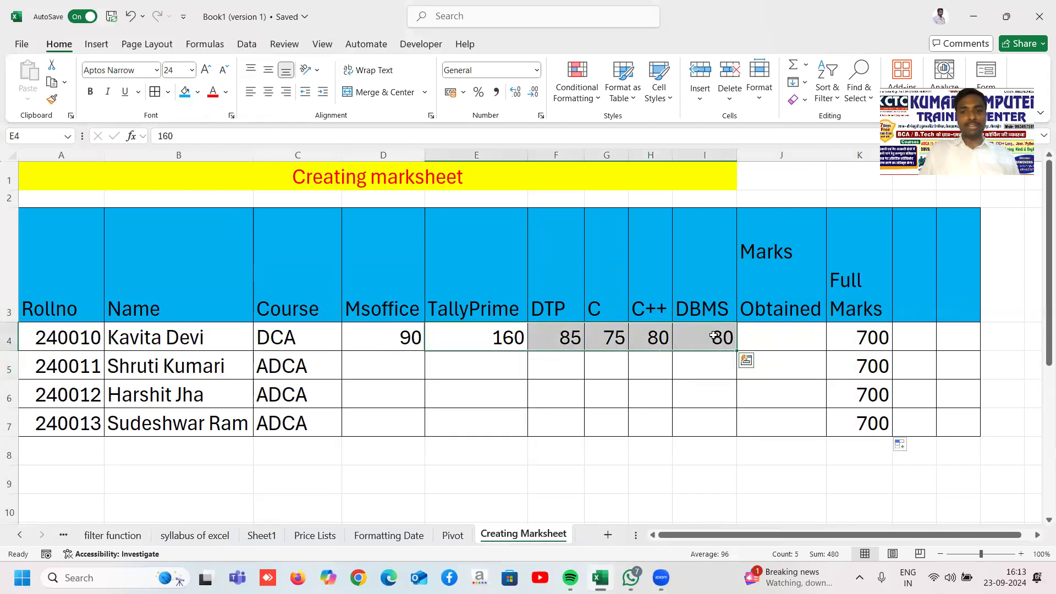
click(714, 336)
drag(466, 337, 715, 337)
click(714, 336)
drag(495, 343, 711, 344)
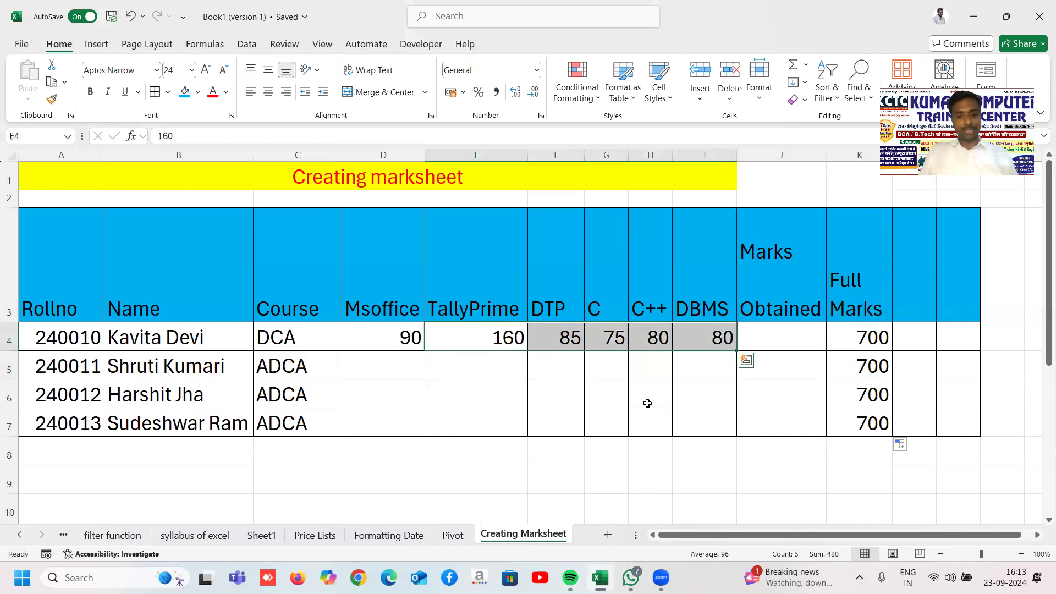
key(ctrl+c)
click(483, 368)
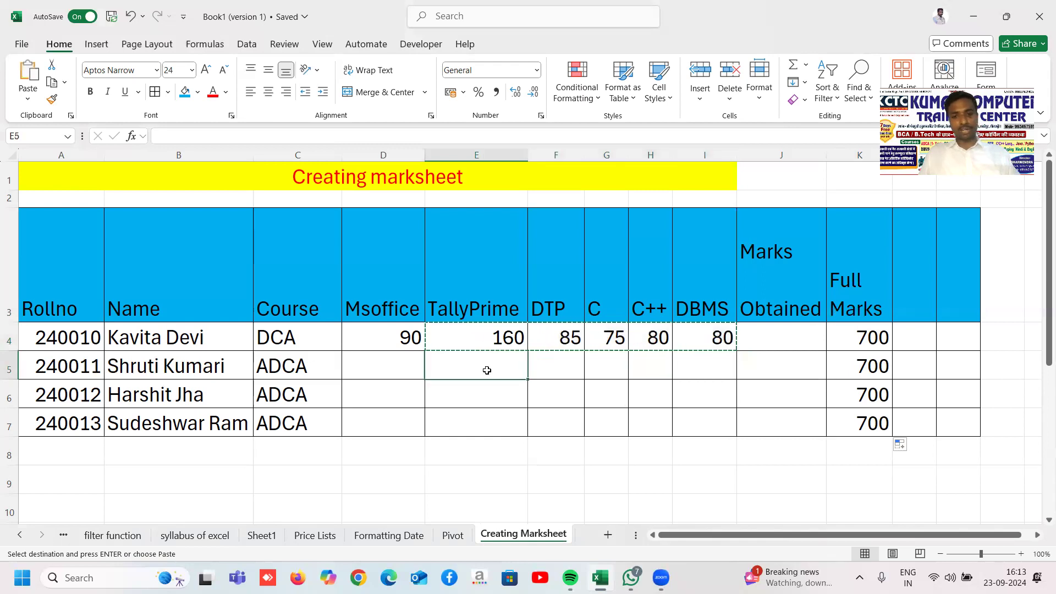
key(ctrl+v)
click(492, 423)
key(ctrl+v)
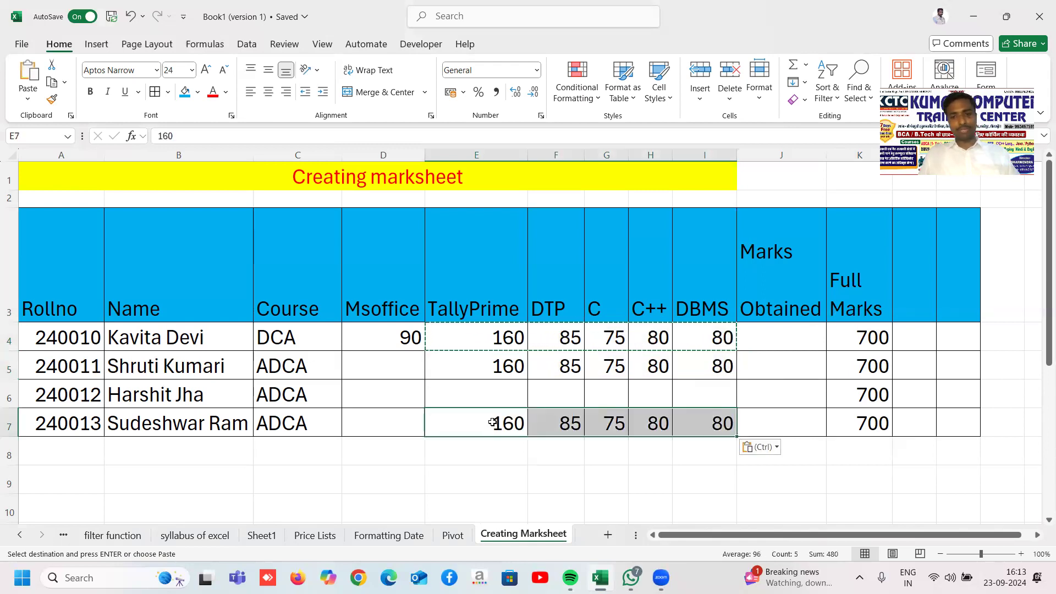
click(492, 392)
key(ctrl+v)
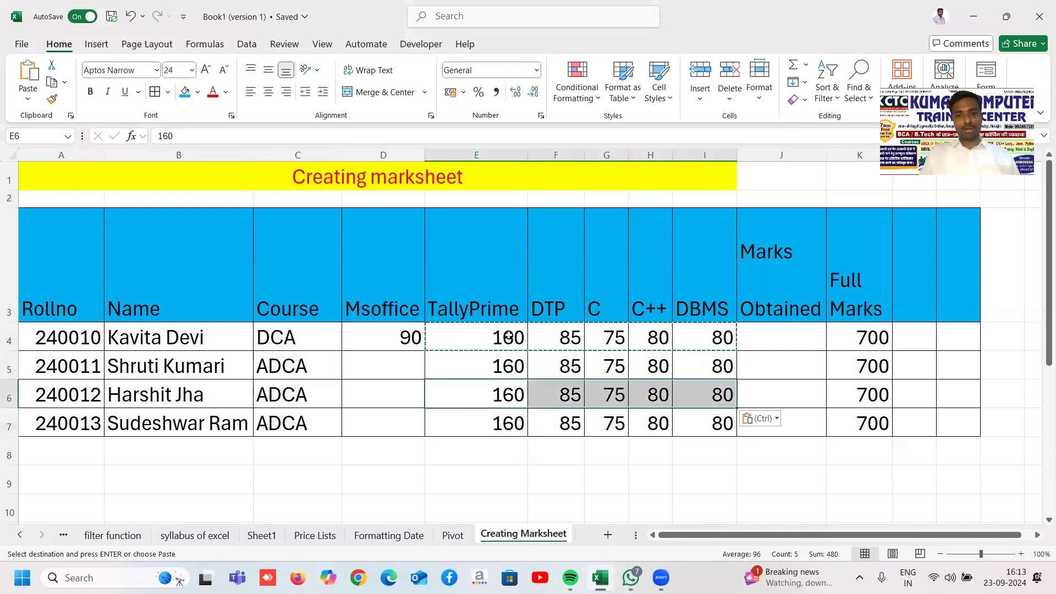
Step: Clear the first student's marks from E4:I4
drag(508, 337, 706, 342)
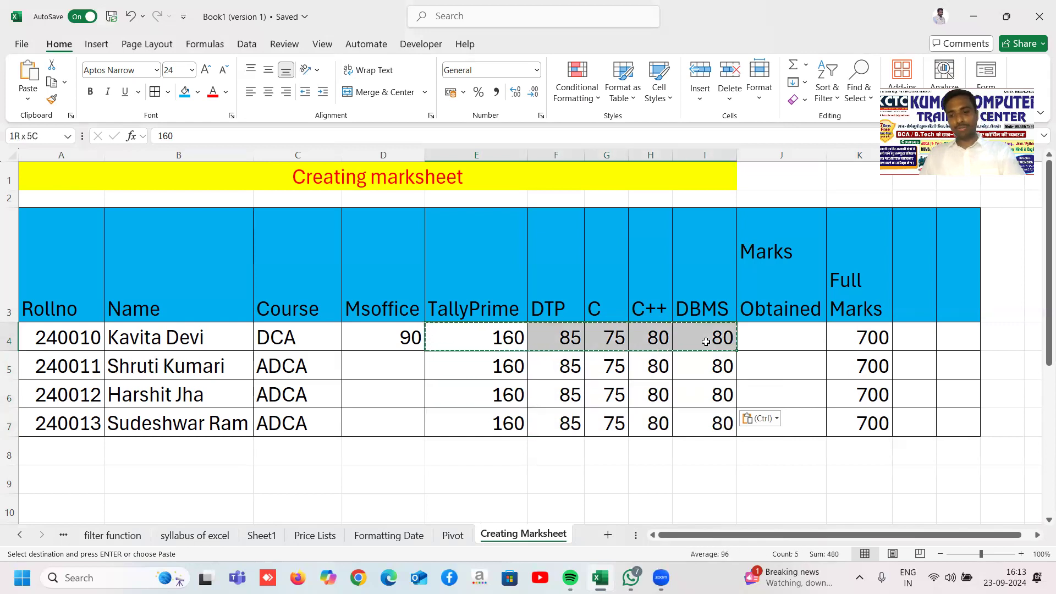
key(Delete)
click(860, 337)
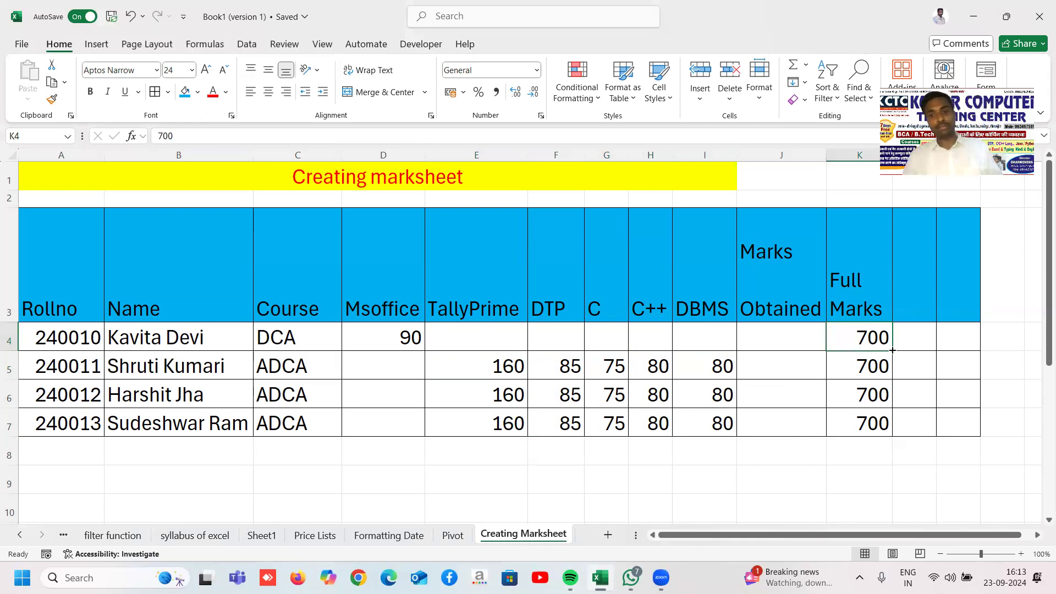
click(749, 155)
Step: Insert a new column J headed 'Projects' and widen it to fit
right_click(749, 155)
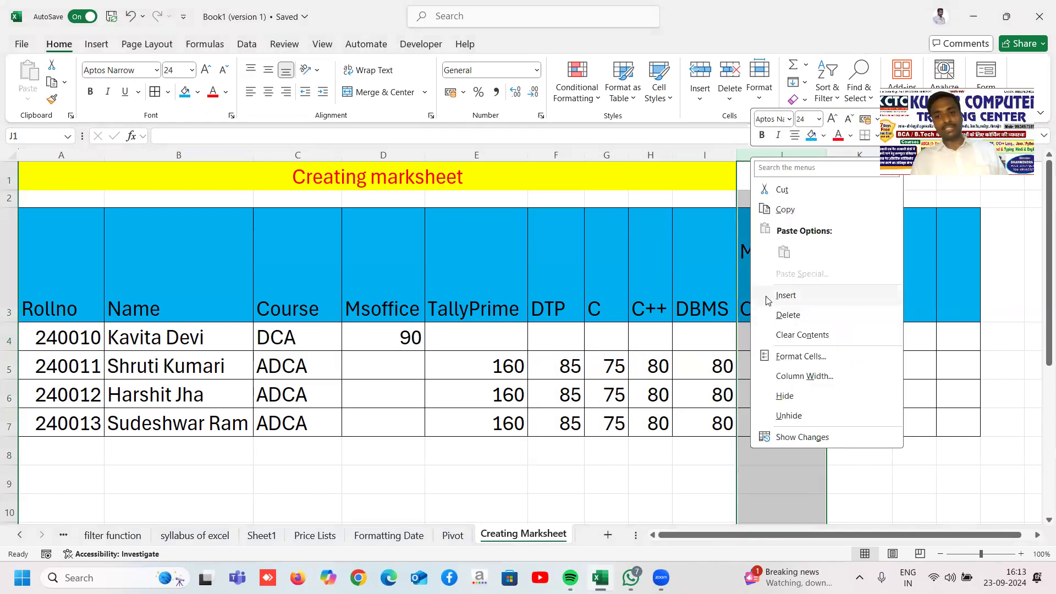
click(786, 296)
double_click(762, 268)
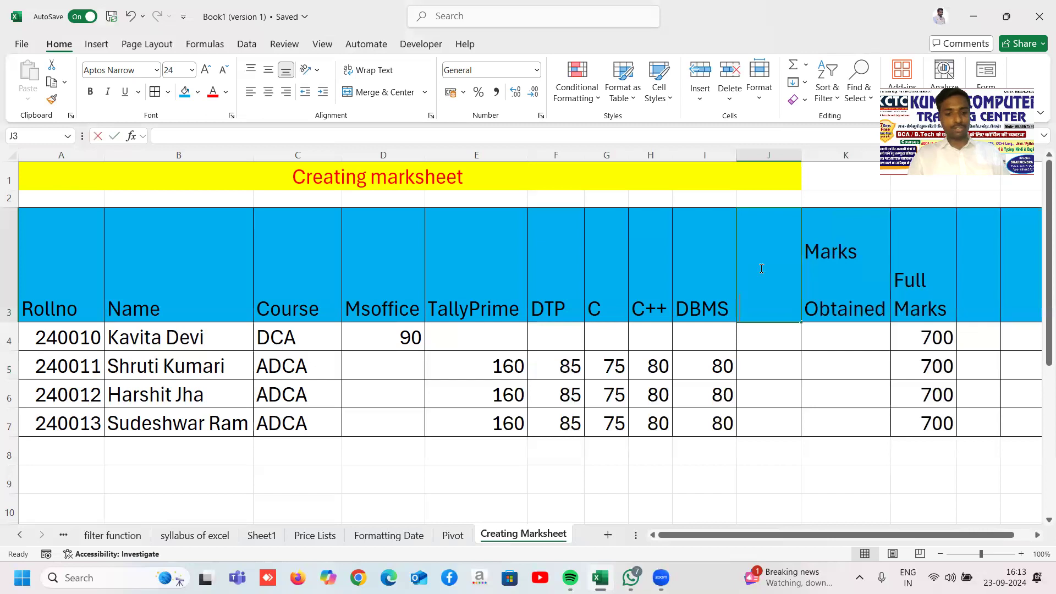
text(Projects)
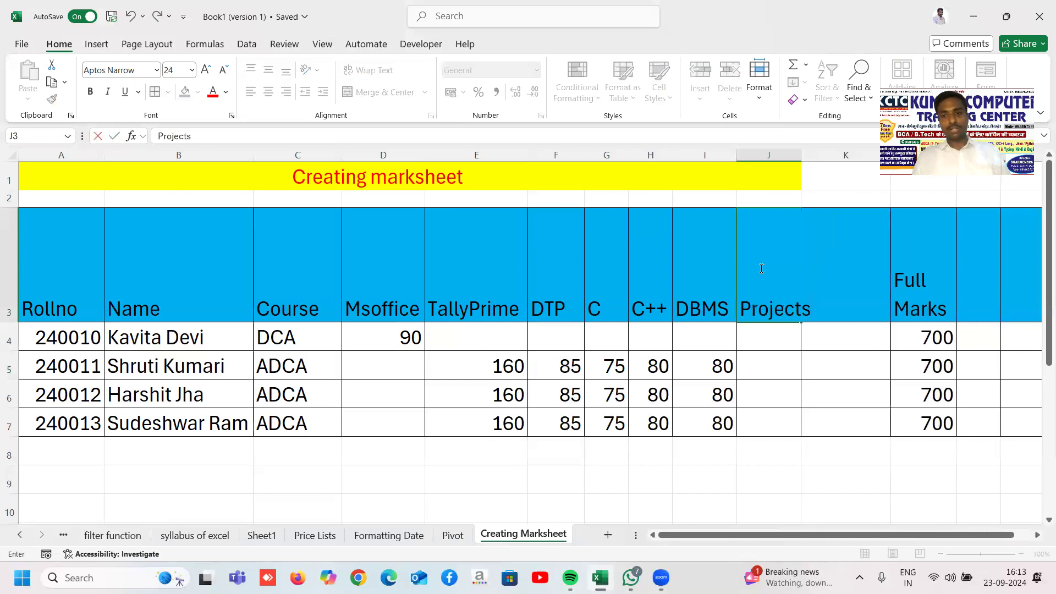
click(823, 332)
click(761, 335)
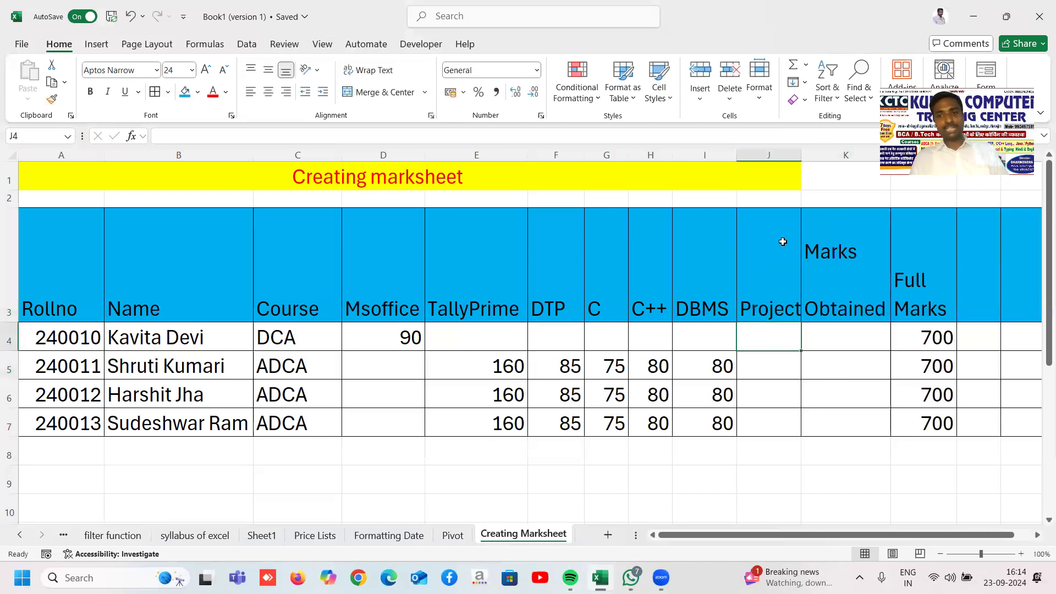
drag(801, 155, 834, 155)
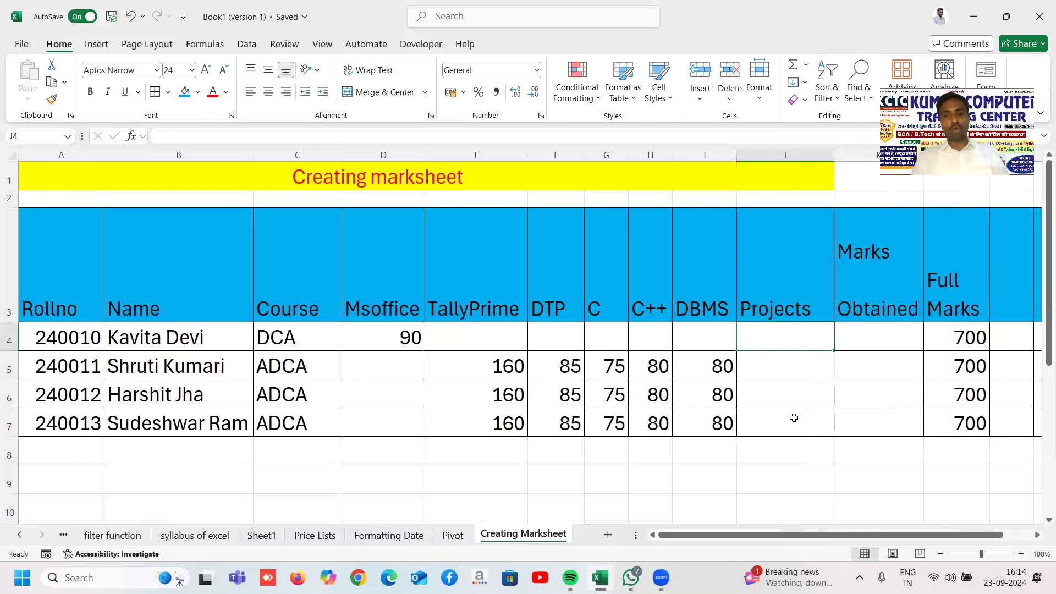
Step: Enter project marks 80, 180, 175 and 190 in J4:J7
text(100)
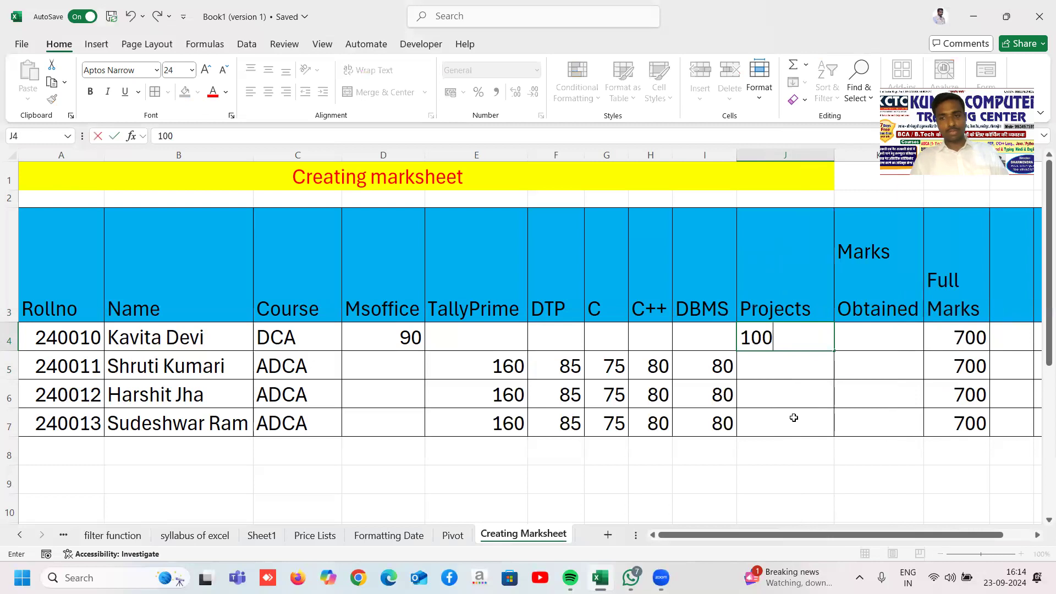
key(Return)
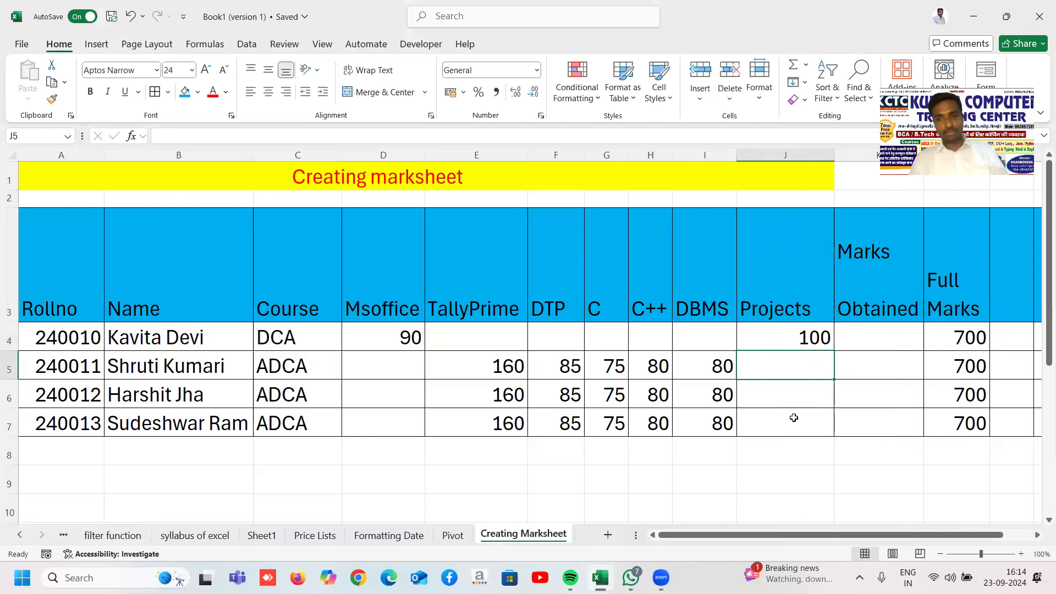
key(Up)
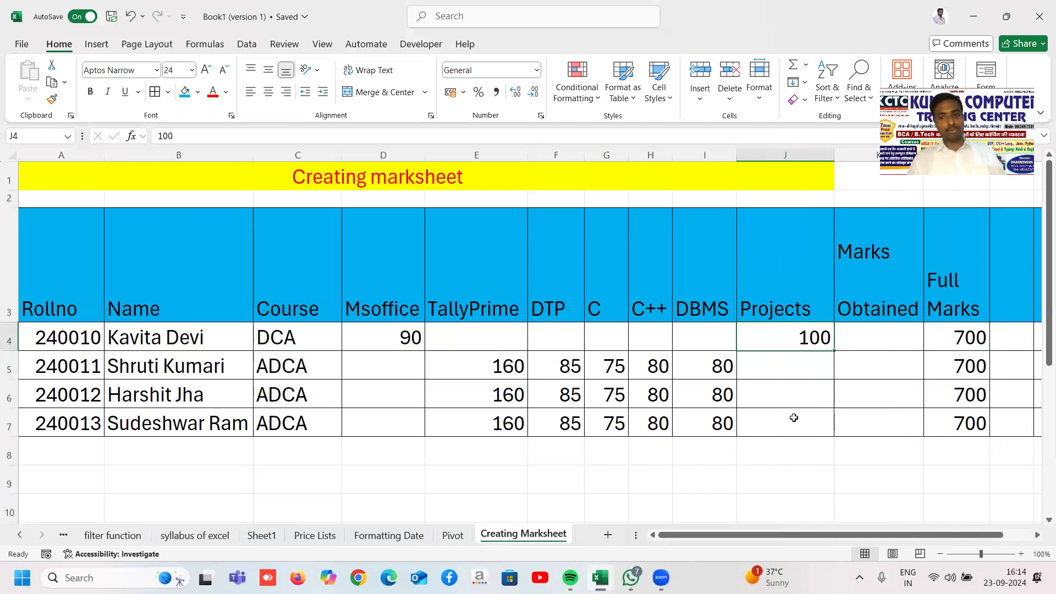
text(80)
key(Return)
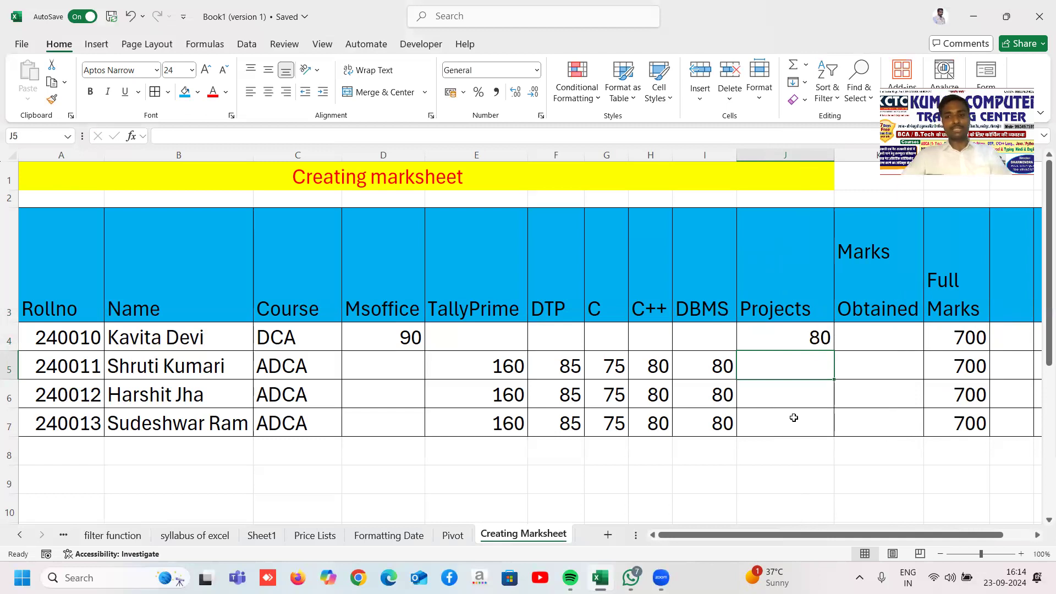
text(180)
key(Return)
text(175)
key(Return)
text(190)
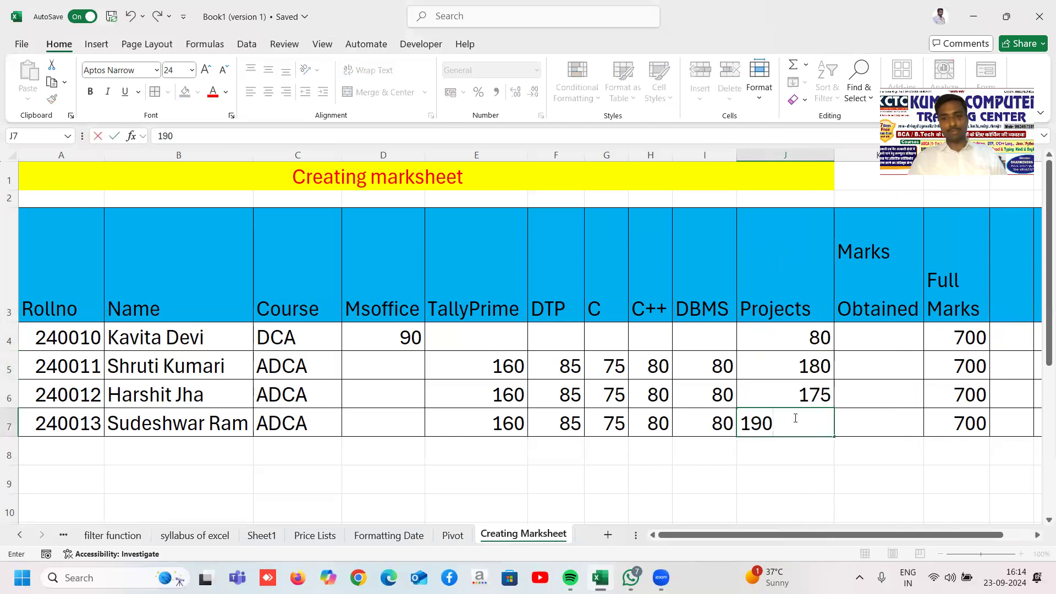
key(Return)
key(Up)
key(Up)
key(Up)
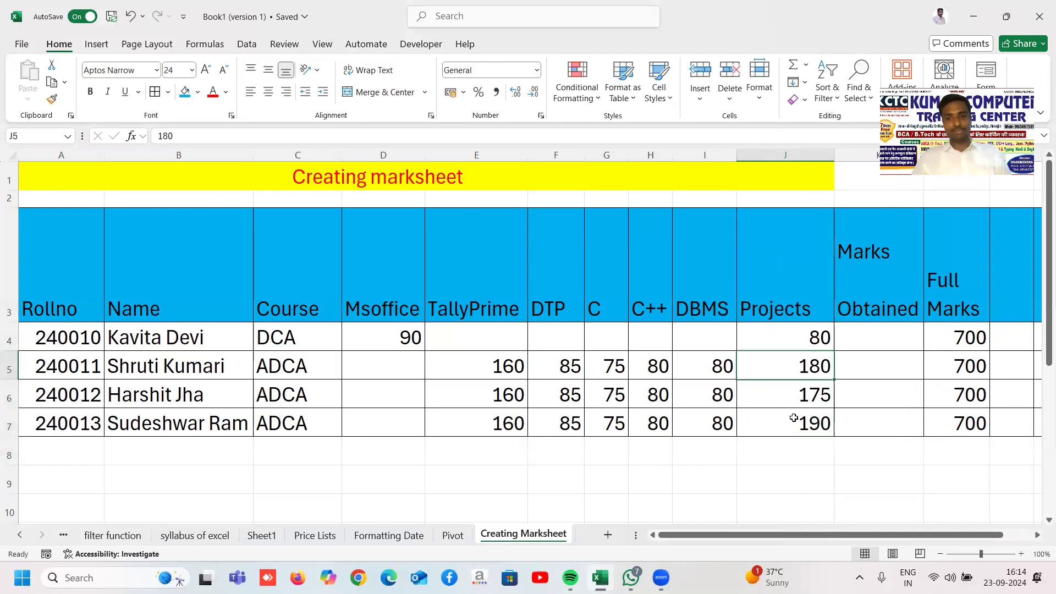
key(Left)
key(Left)
key(Left)
key(Left)
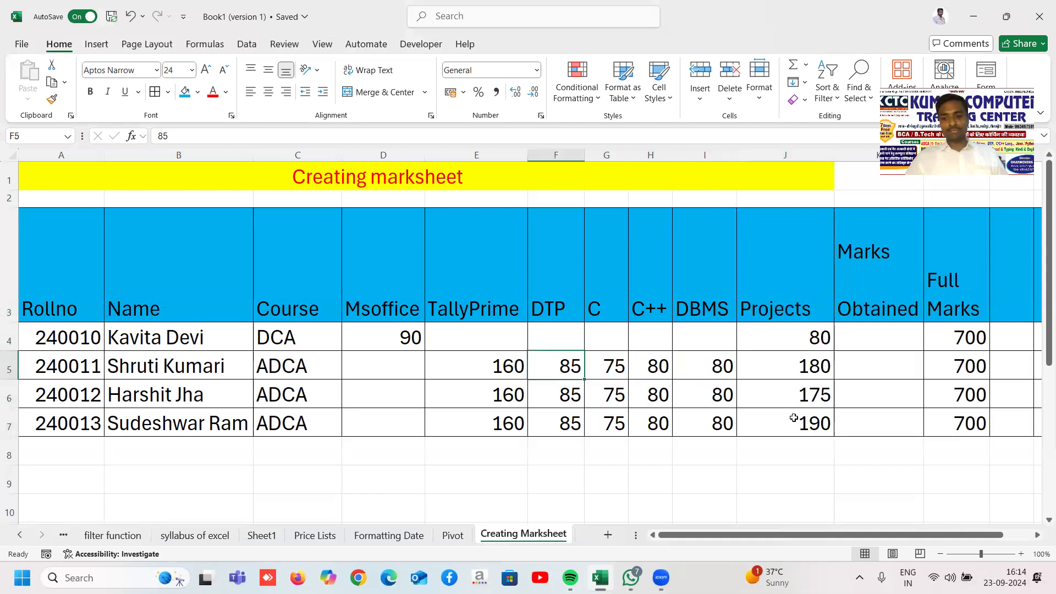
Step: Change row 5's marks to 80 in F5, 70 in G5 and 75 in I5
text(80)
key(Tab)
text(70)
key(Return)
key(Up)
key(Right)
key(Right)
text(75)
key(Return)
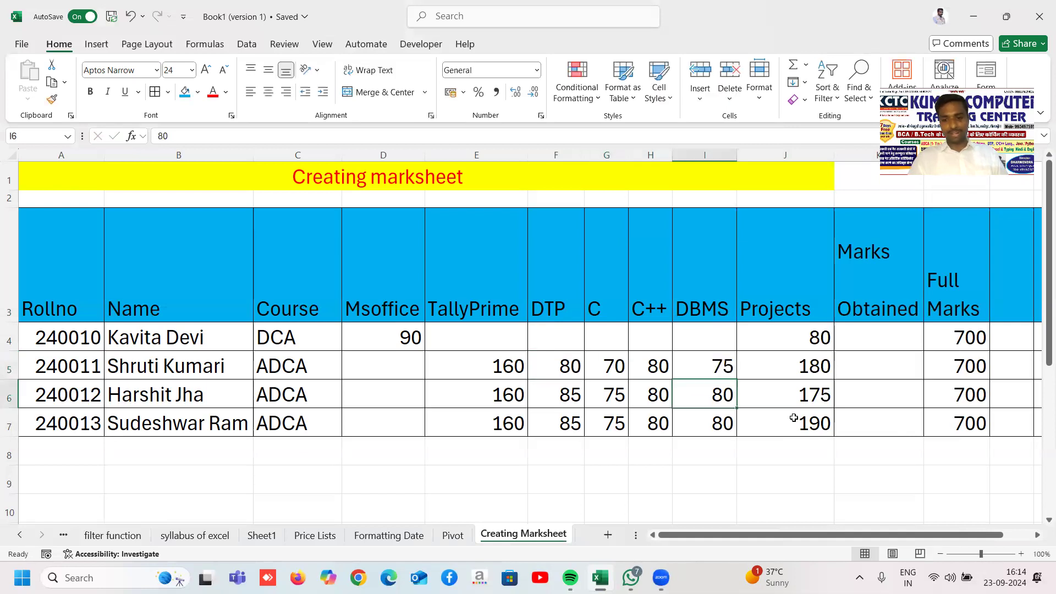
Step: Set I7 to 88, F7 to 80, E6 to 175 and E7 to 155
key(Down)
text(88)
key(Left)
key(Left)
key(Left)
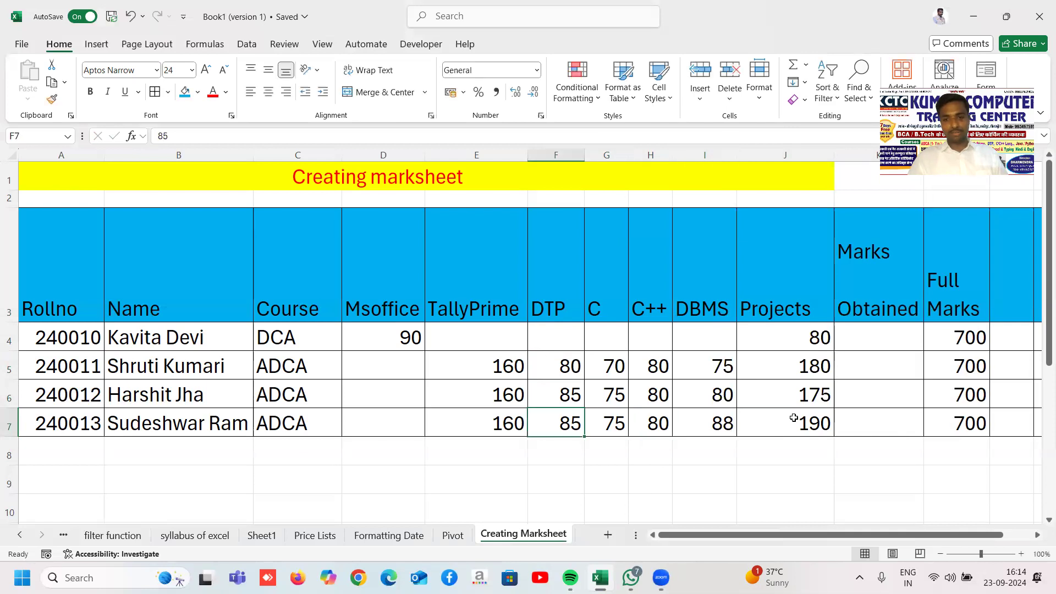
text(80)
key(Return)
key(Up)
key(Left)
key(Up)
text(175)
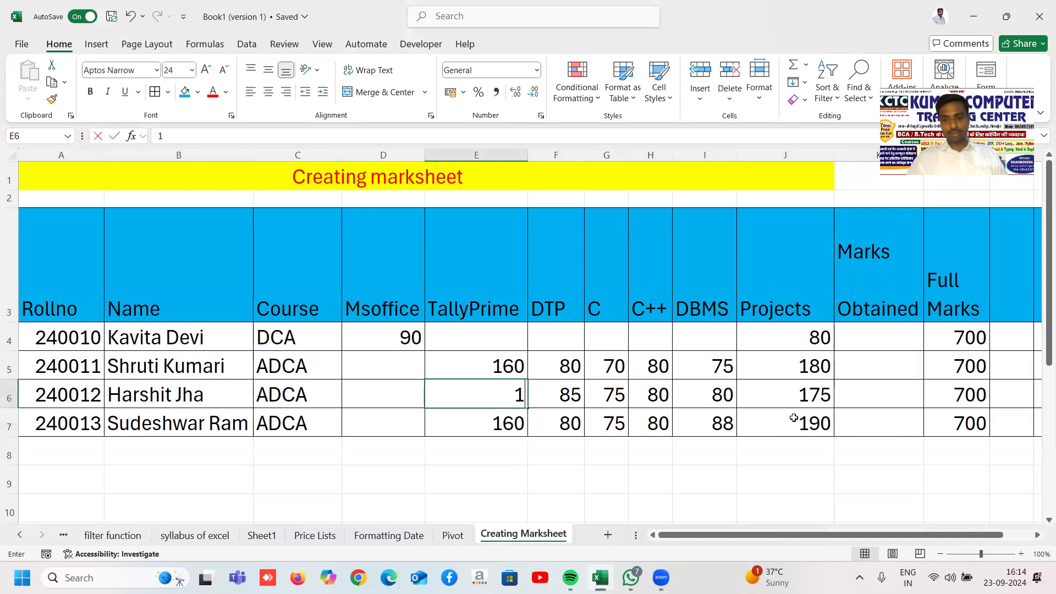
key(Return)
text(155)
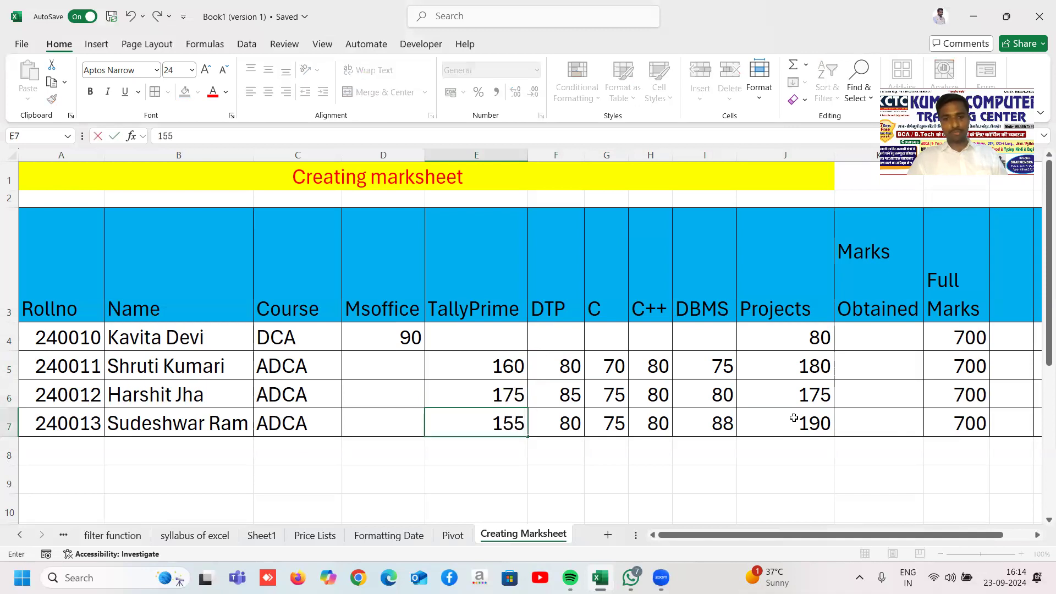
key(Return)
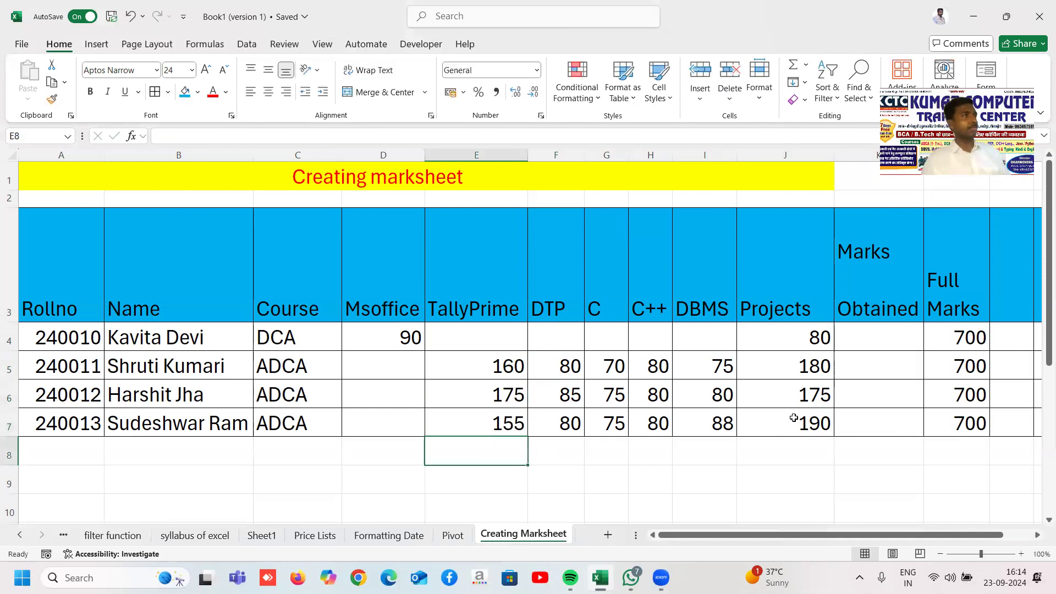
Step: Enter Msoffice marks 85, 86 and 95 in D5:D7
key(Up)
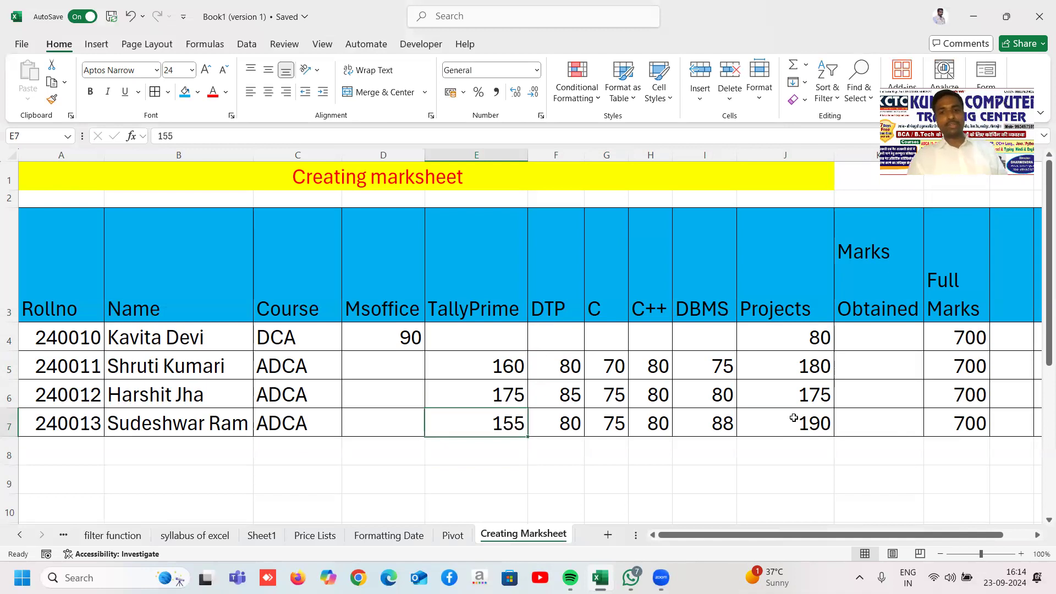
key(Up)
key(Up)
key(Up)
key(Left)
key(Left)
key(Down)
key(Right)
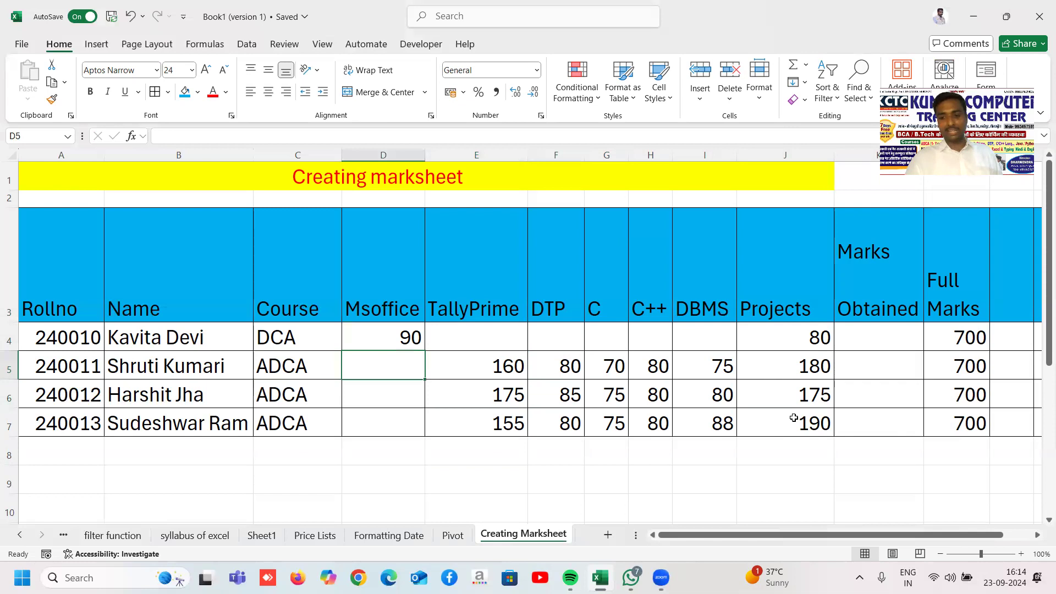
text(85)
key(Return)
text(86)
key(Return)
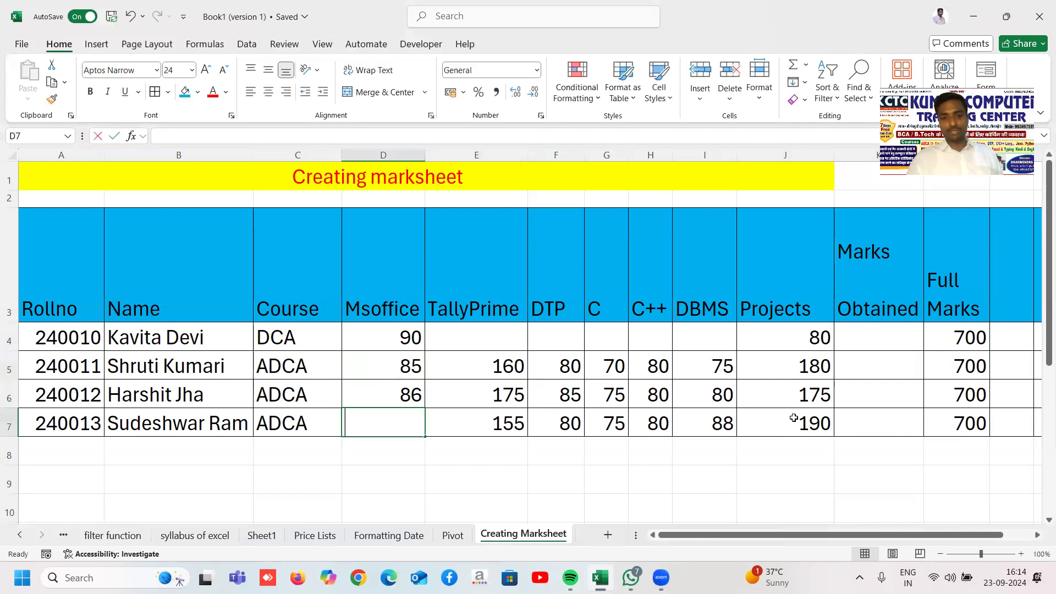
text(95)
key(Return)
key(Up)
key(Up)
key(Up)
key(Up)
key(Right)
key(ctrl+Right)
key(ctrl+Right)
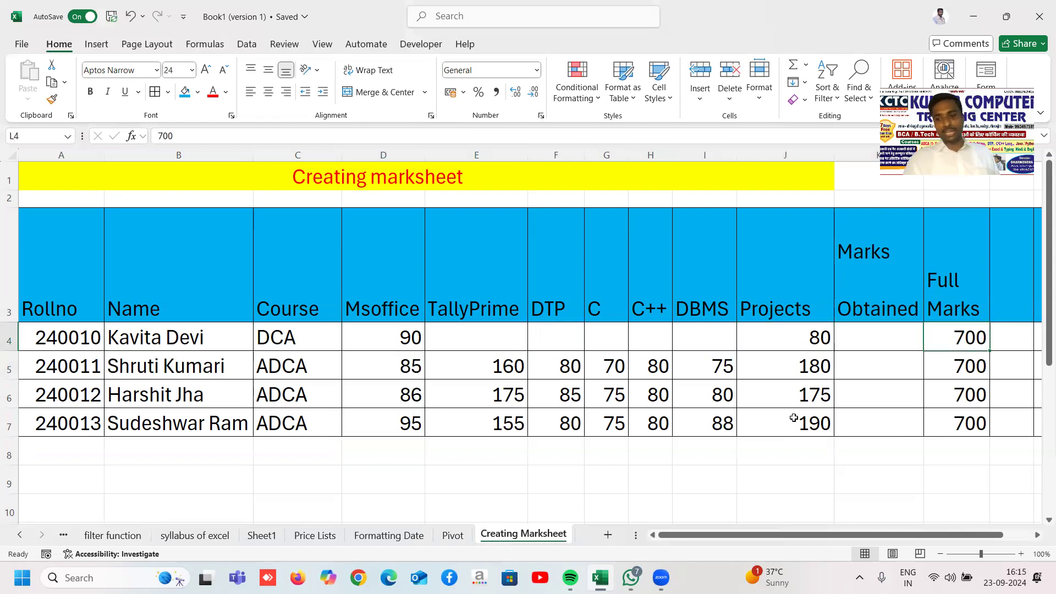
text(200)
key(Return)
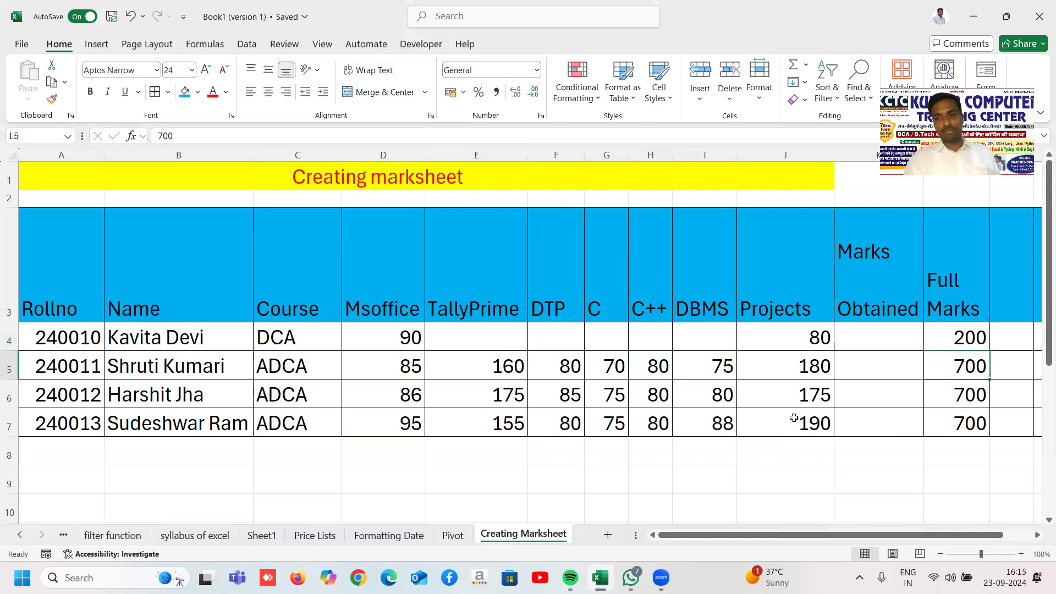
text(900)
key(Return)
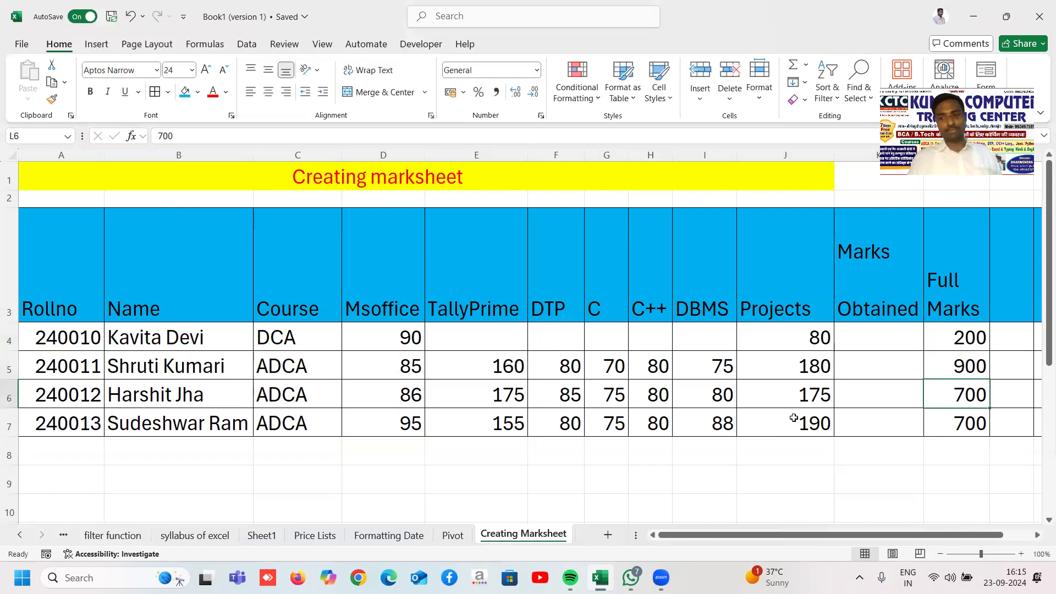
click(955, 365)
drag(988, 379, 987, 432)
click(787, 475)
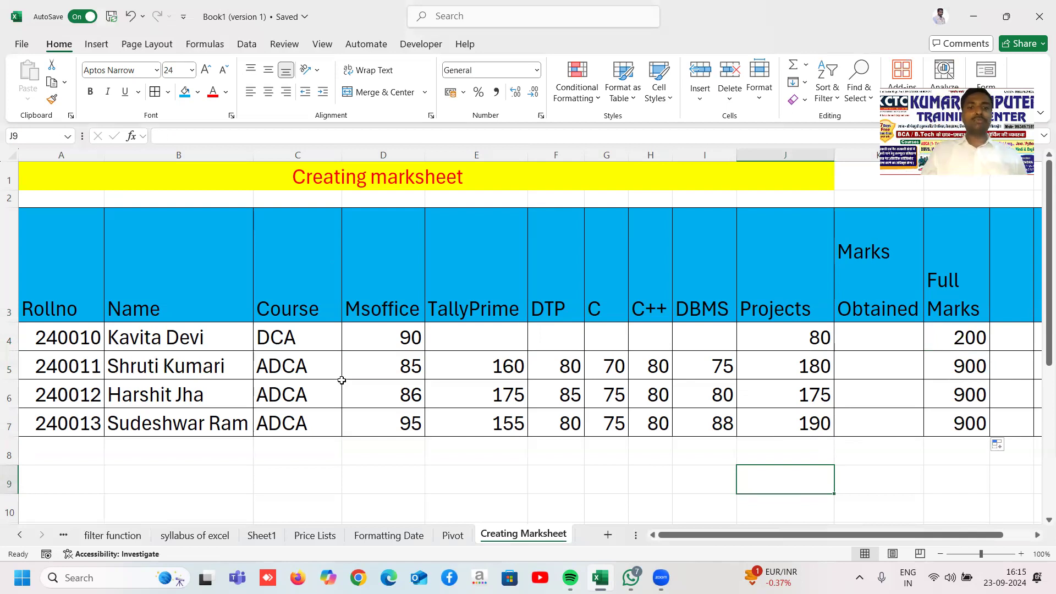
drag(797, 370, 799, 422)
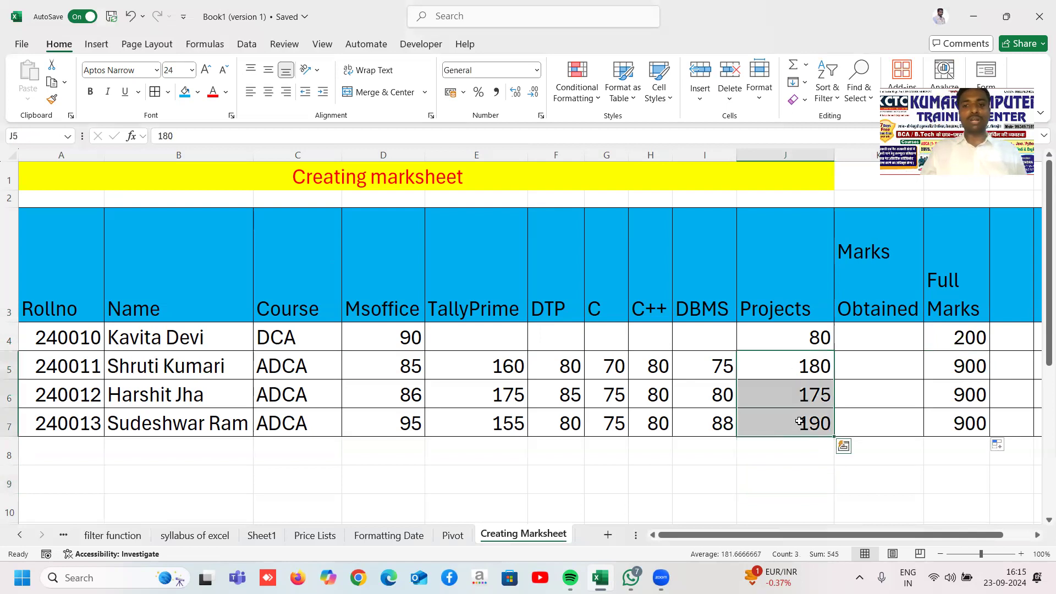
click(799, 421)
click(796, 337)
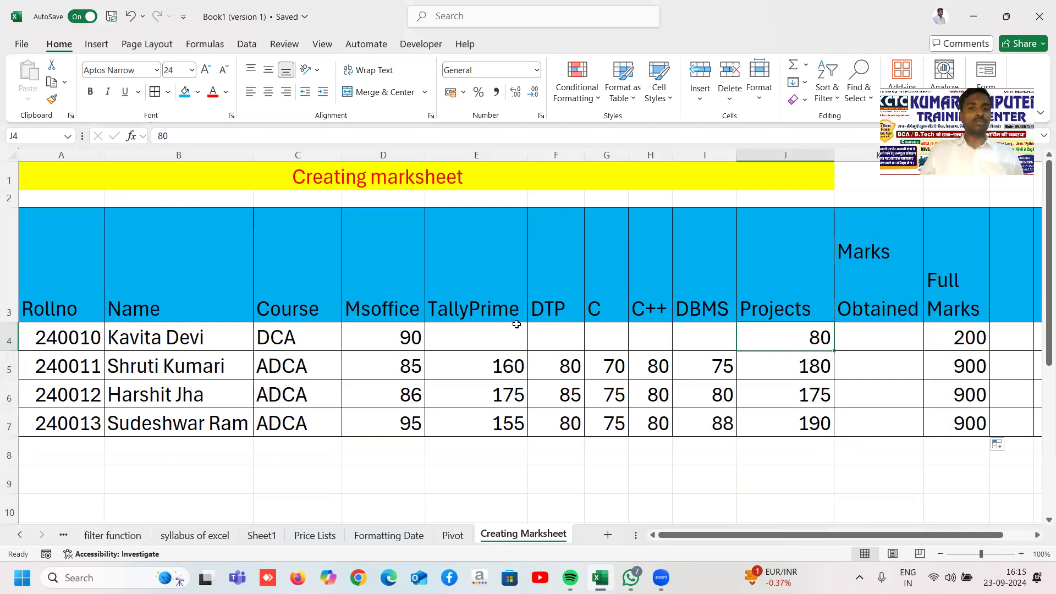
click(339, 340)
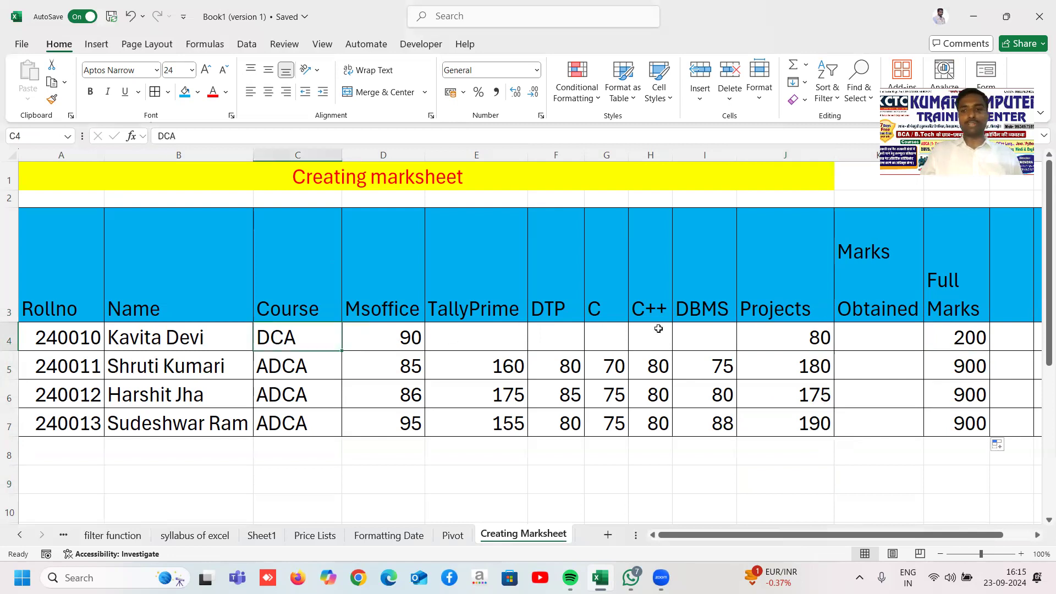
click(789, 333)
click(948, 334)
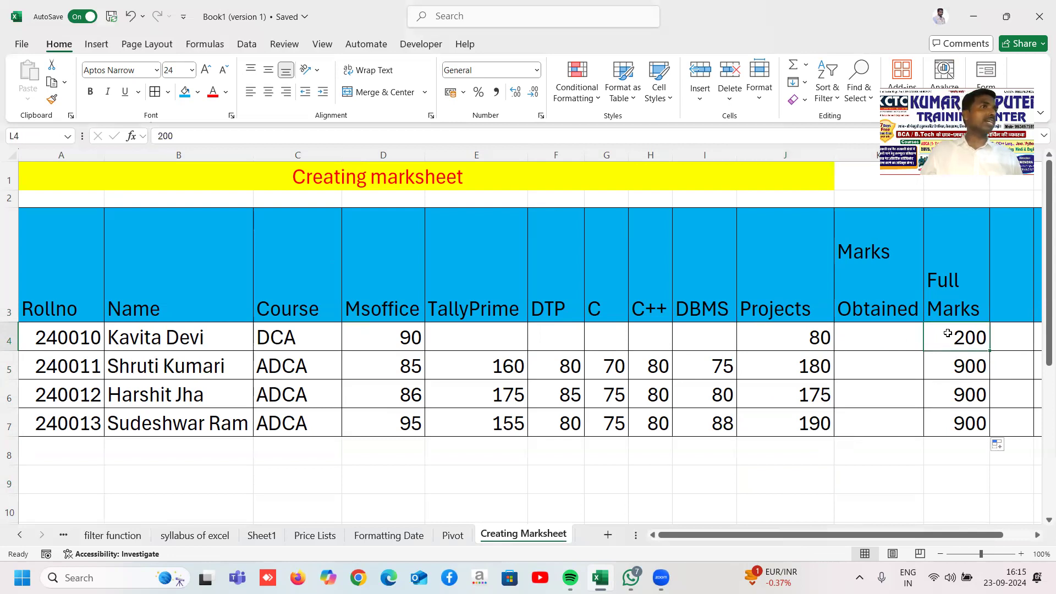
click(421, 370)
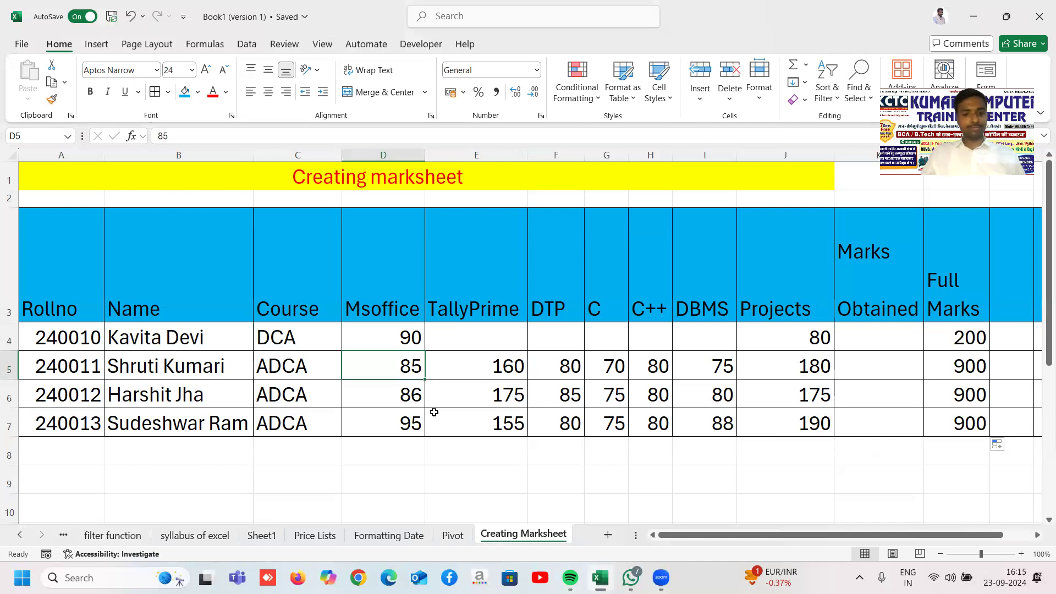
click(314, 484)
click(160, 468)
click(88, 456)
click(358, 457)
click(710, 482)
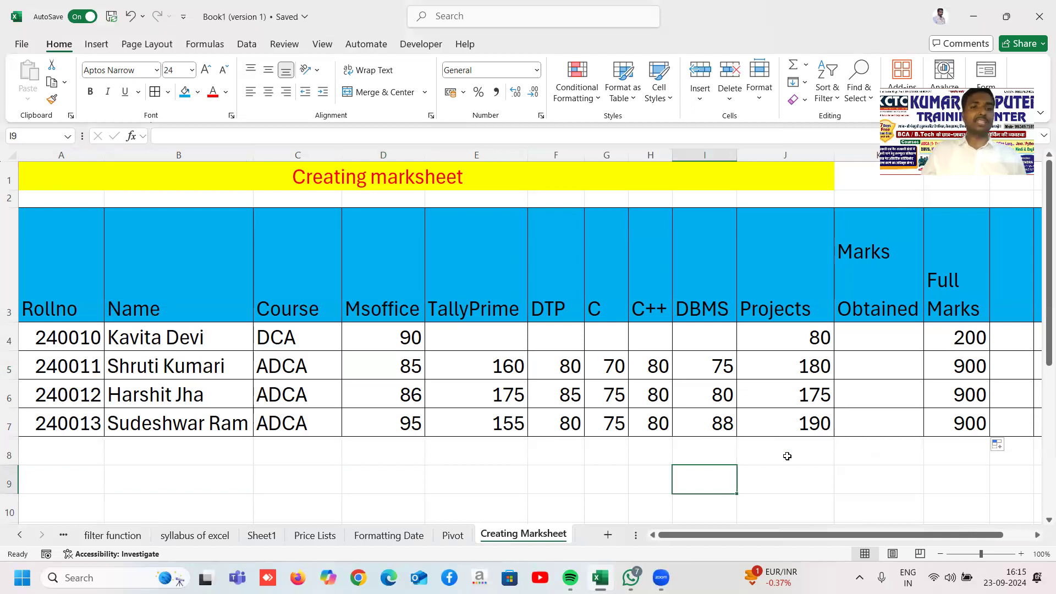
click(393, 462)
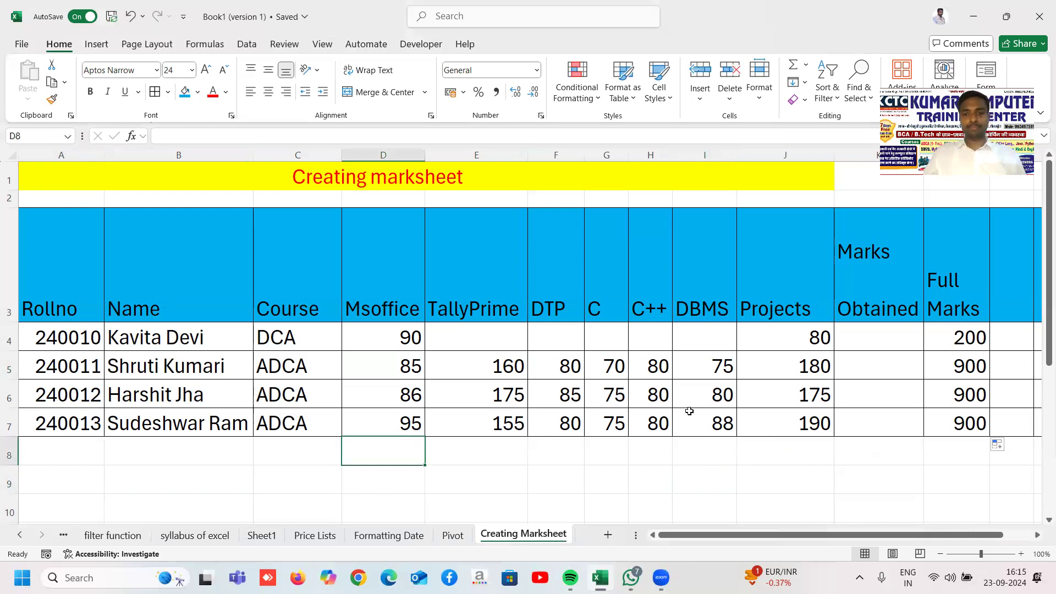
drag(509, 343, 689, 336)
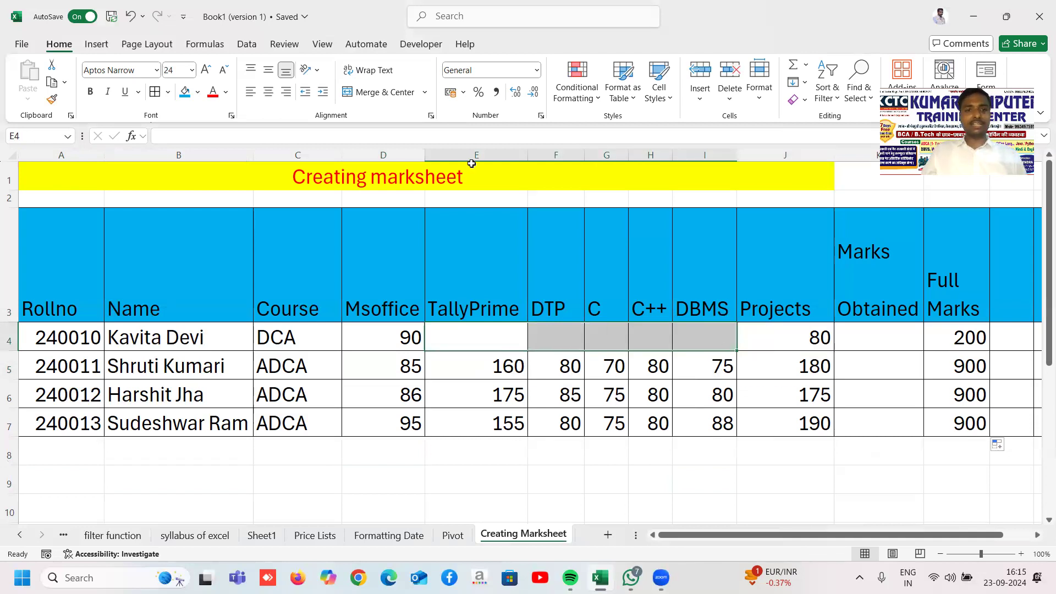
click(378, 92)
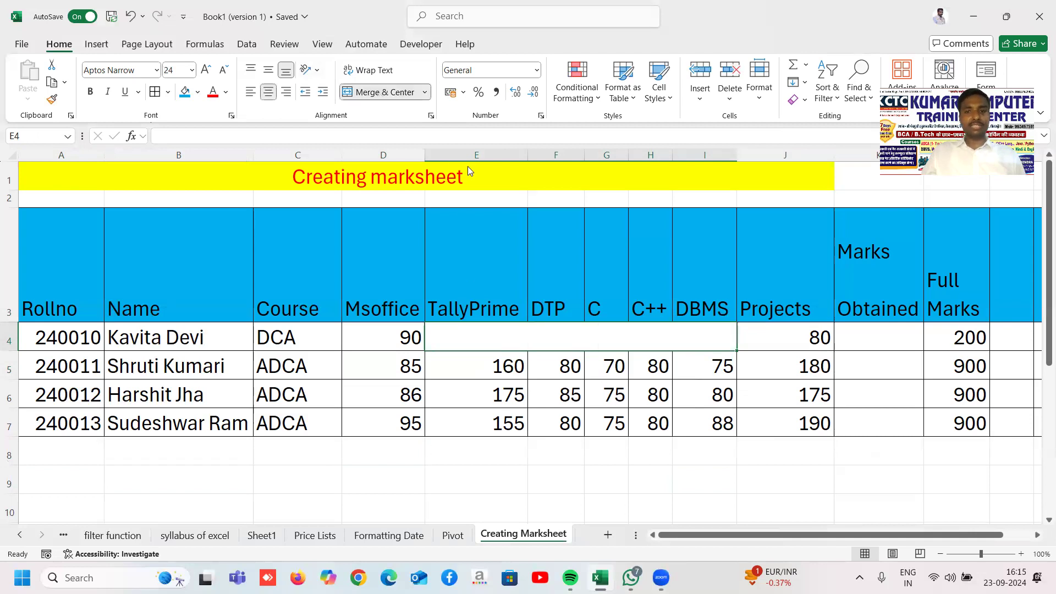
text(empty)
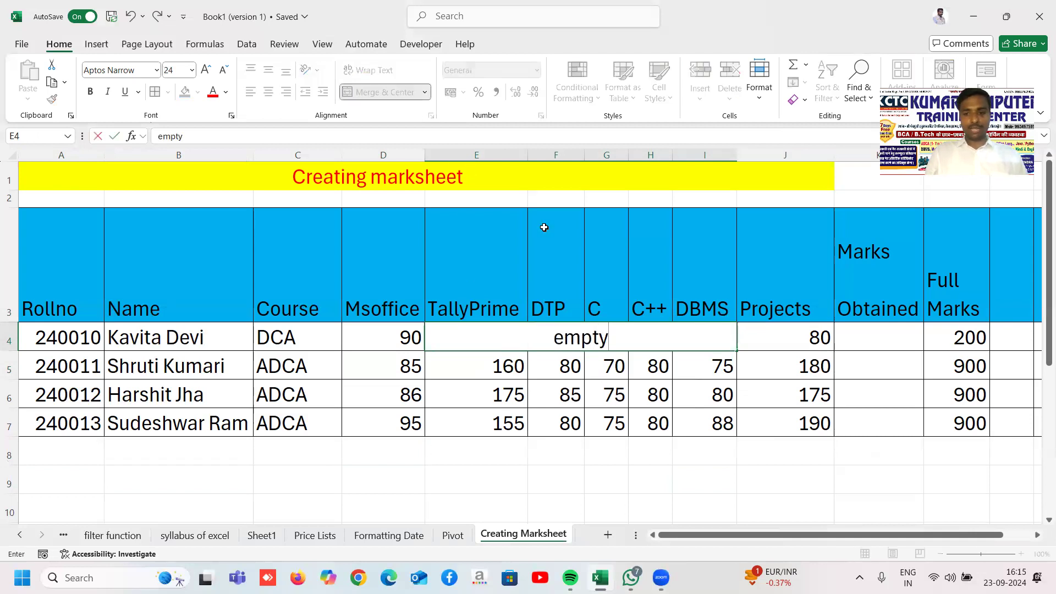
key(Return)
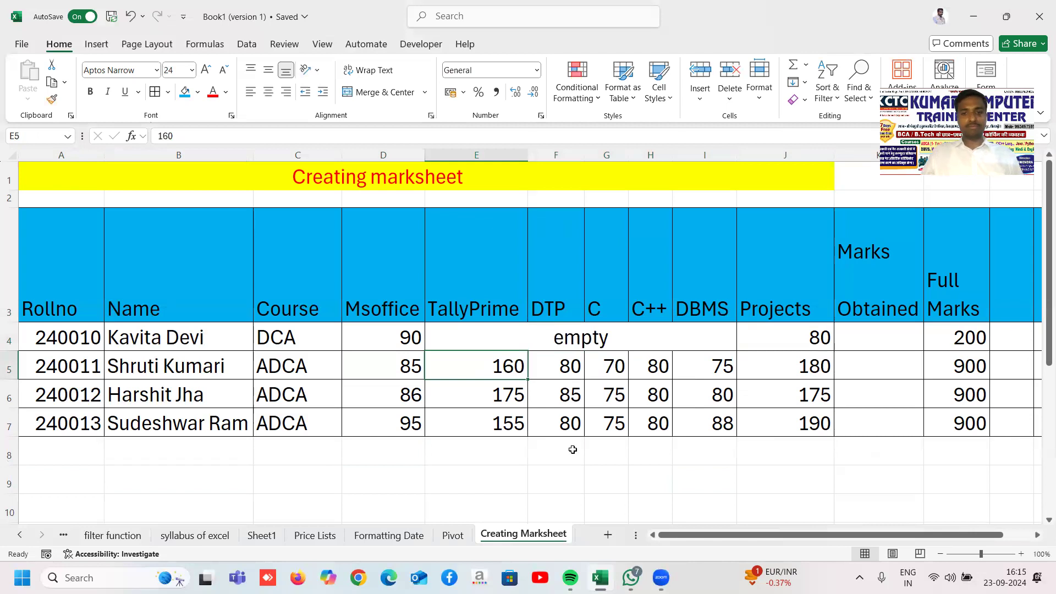
click(586, 487)
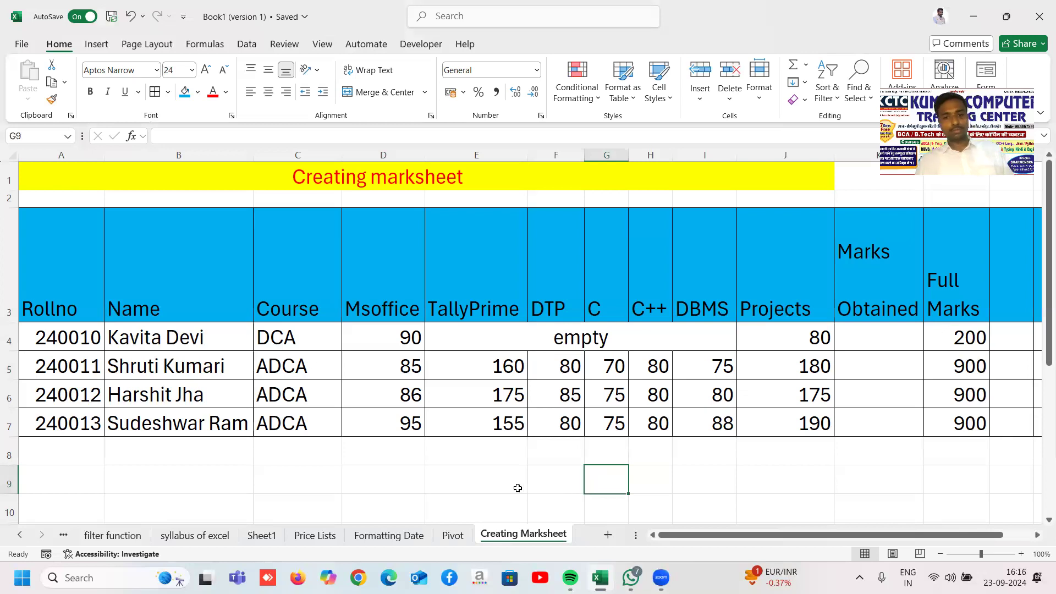
key(ctrl+z)
key(ctrl+z)
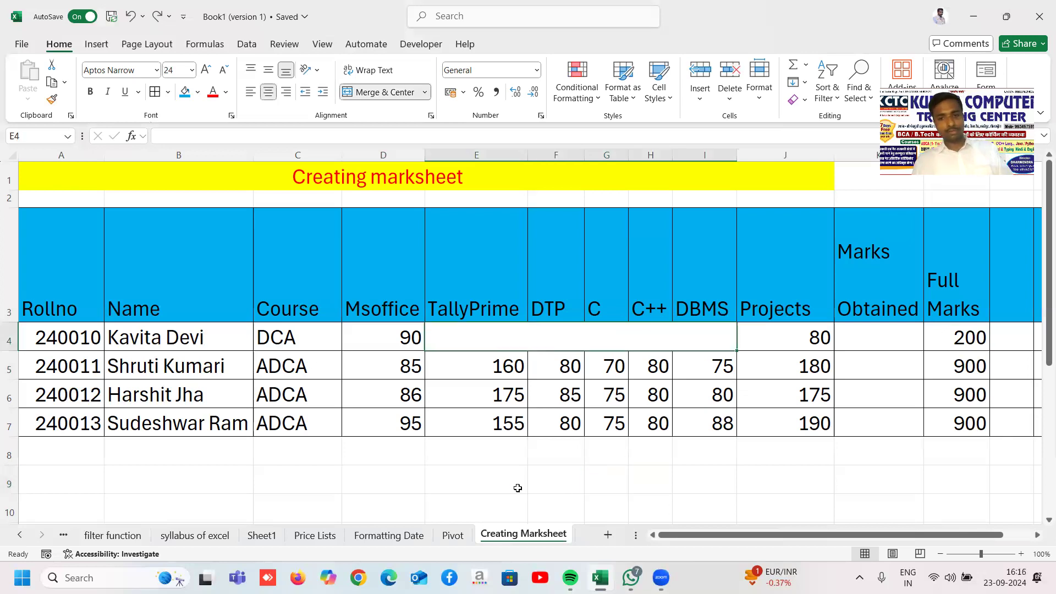
Step: Type the label 'marks Obtained' in B9, correcting the misspelling
click(658, 500)
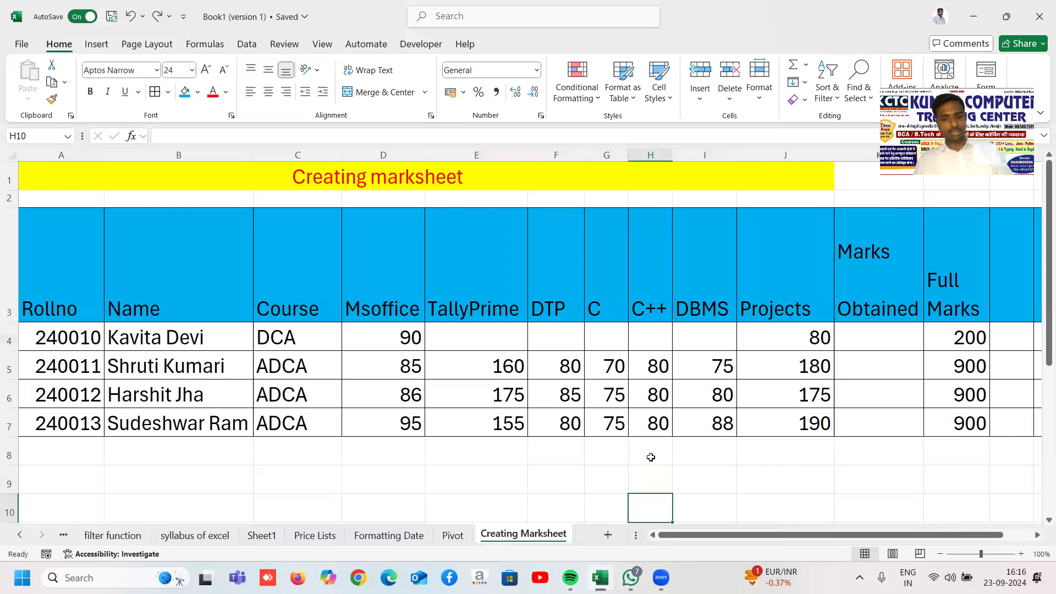
click(710, 487)
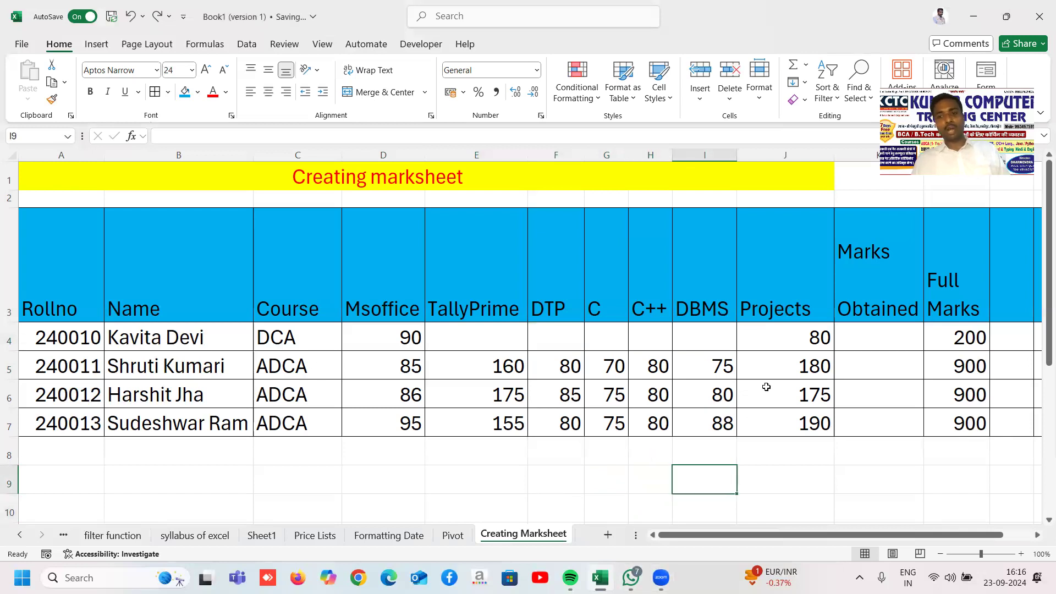
click(849, 340)
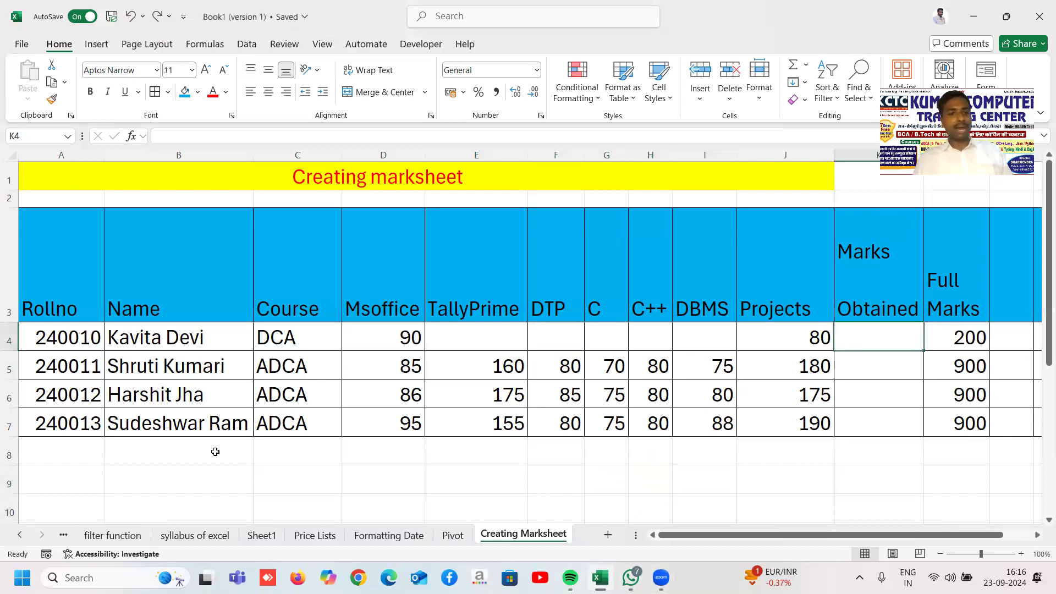
click(159, 476)
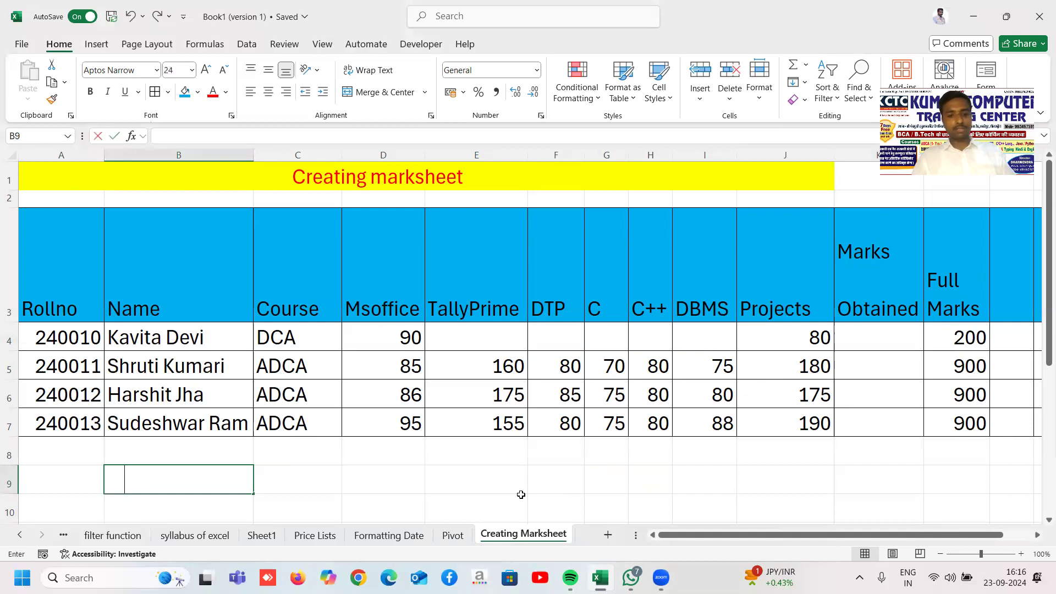
text(marks Obtaind)
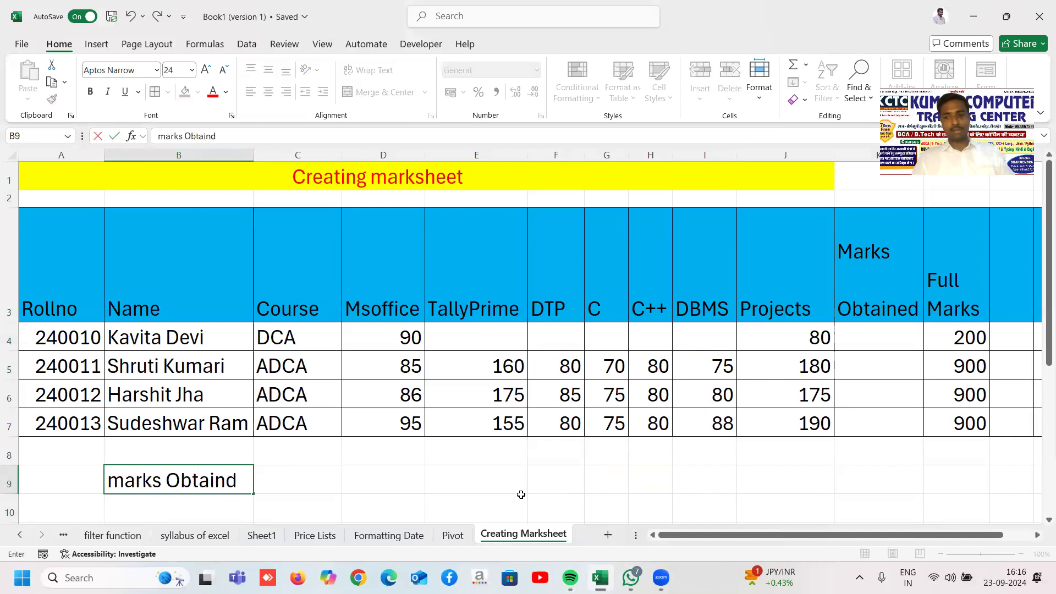
key(Return)
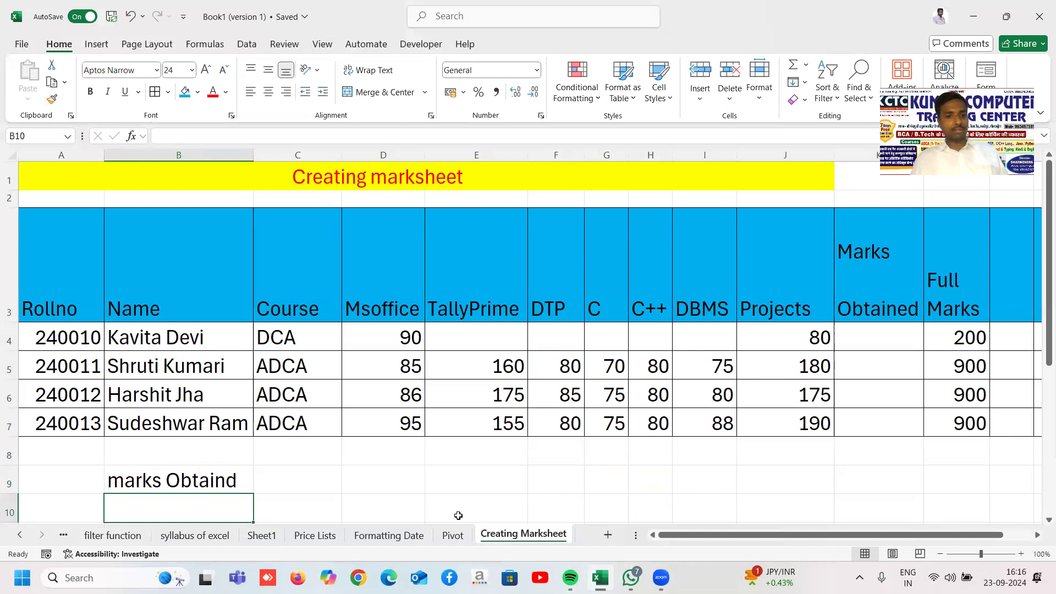
click(213, 487)
double_click(213, 486)
key(Right)
key(Right)
text(e)
key(Tab)
Step: Enter '=SUM(all subjects)' in C9 as plain text using a leading apostrophe
text(=)
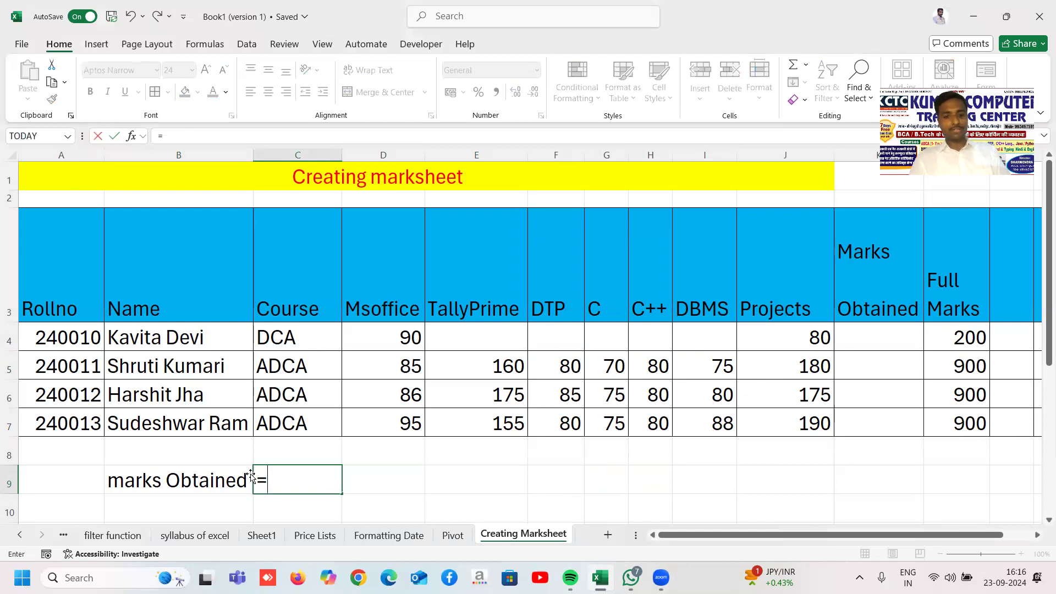
text(sum(all)
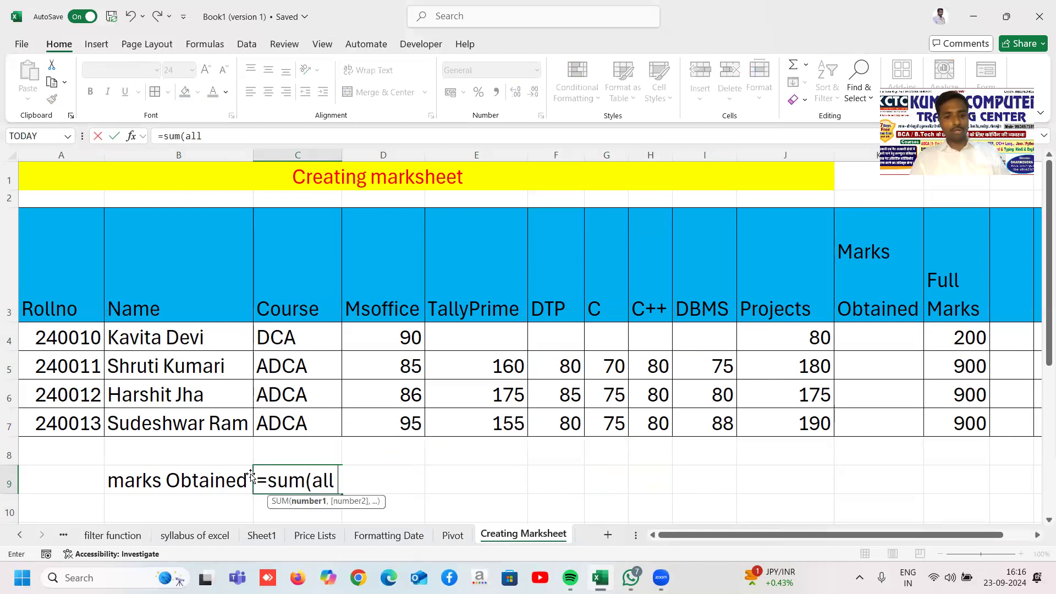
text( subjects))
key(Return)
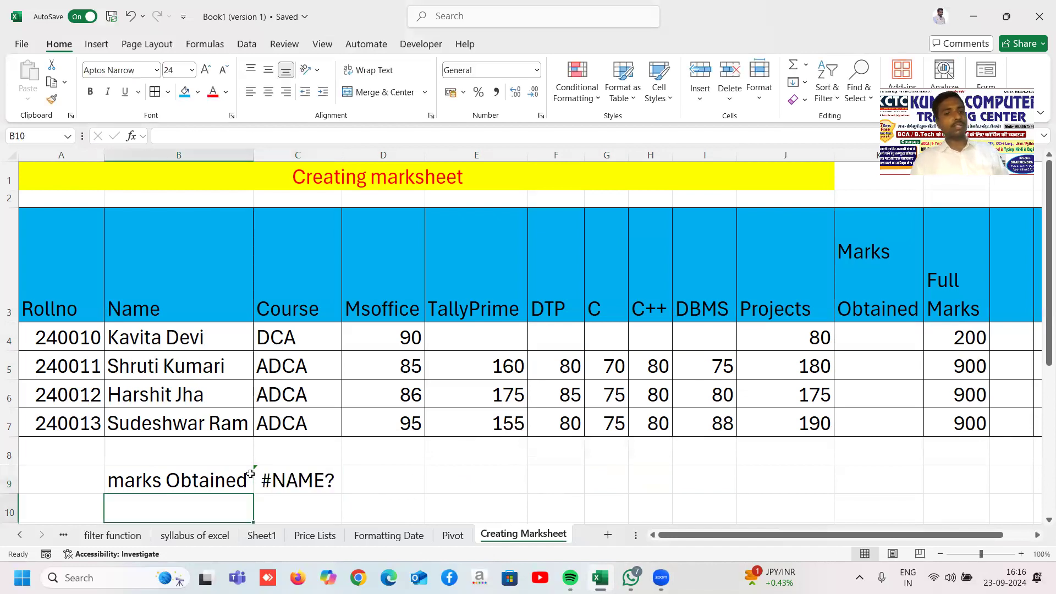
double_click(258, 474)
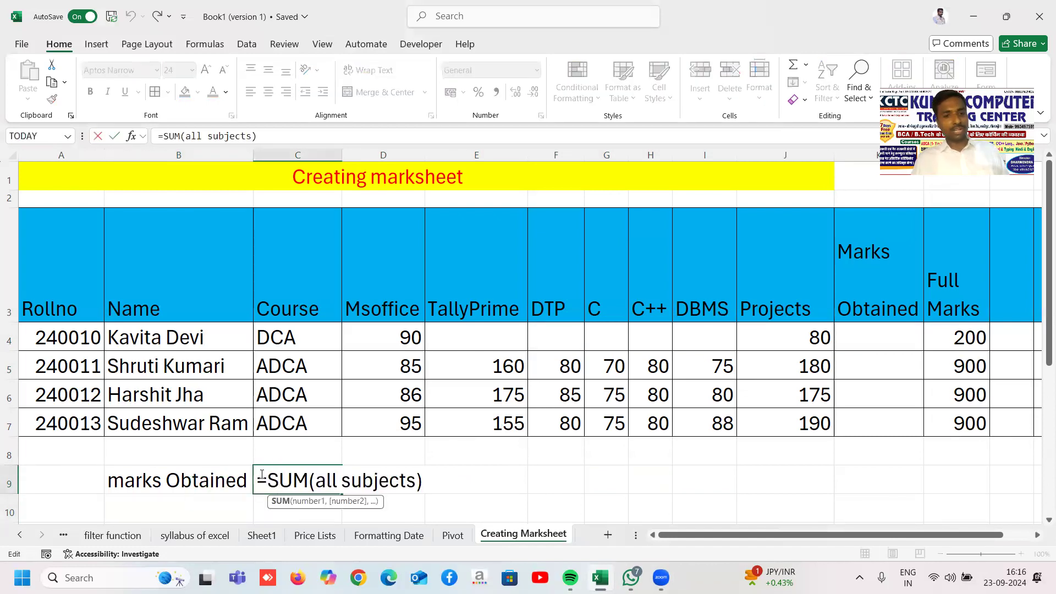
click(260, 475)
text(')
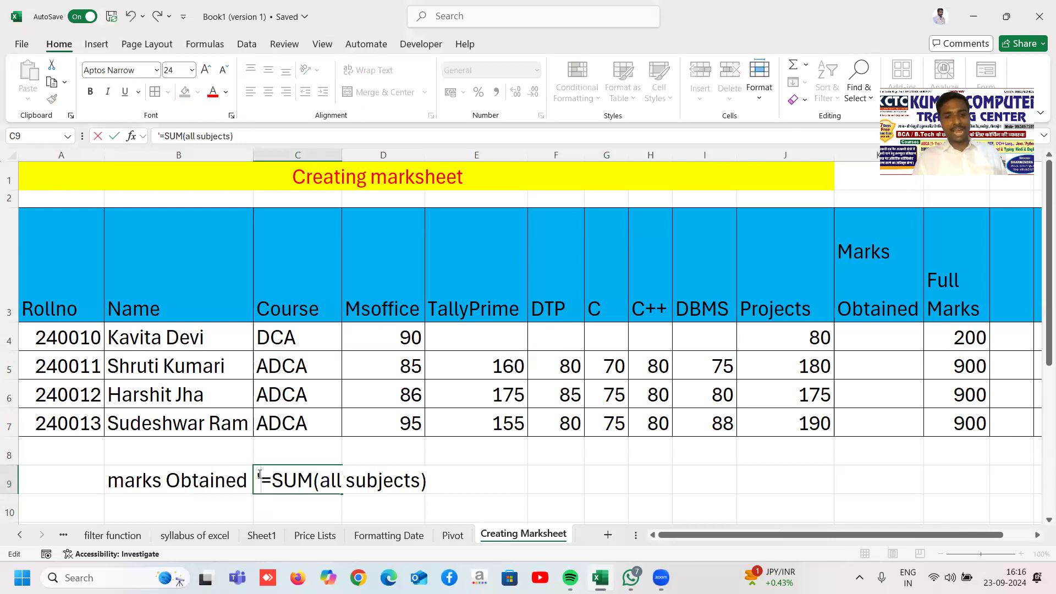
key(Return)
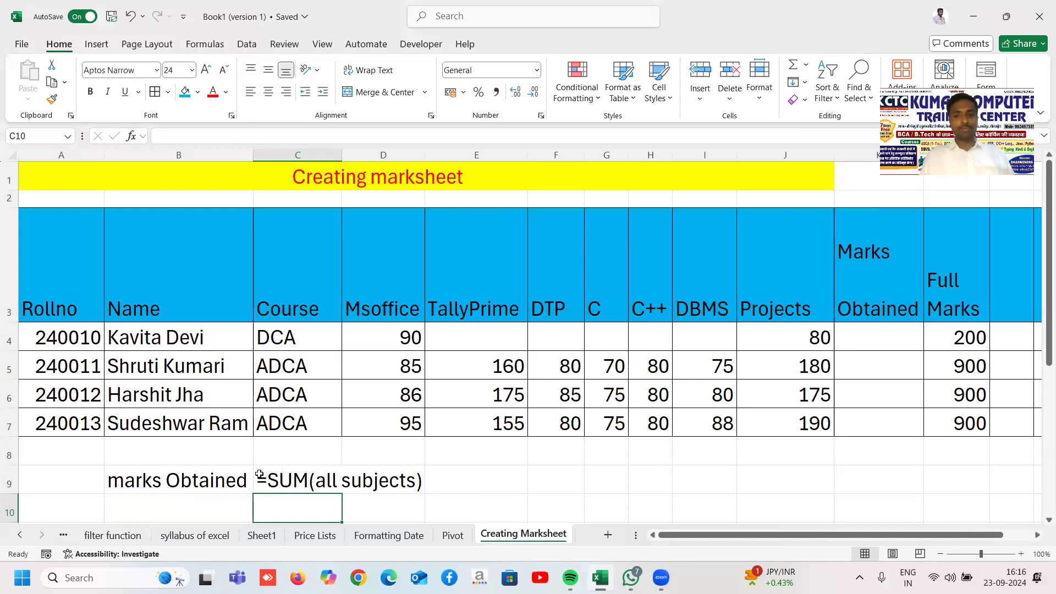
Step: Total D4:J4 with SUM in K4 and fill the formula down to K7
click(872, 345)
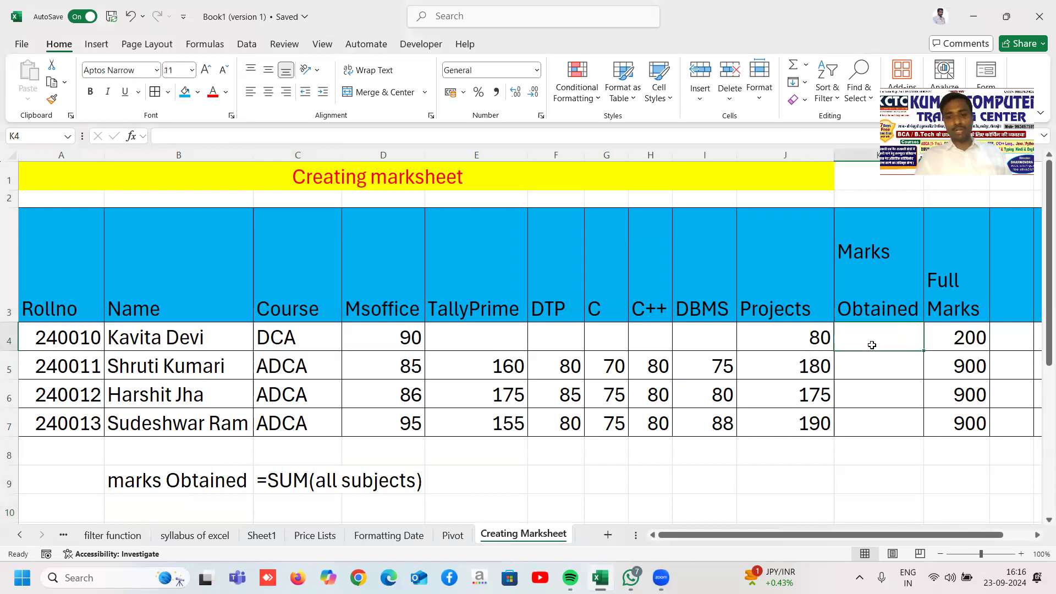
text(=sum()
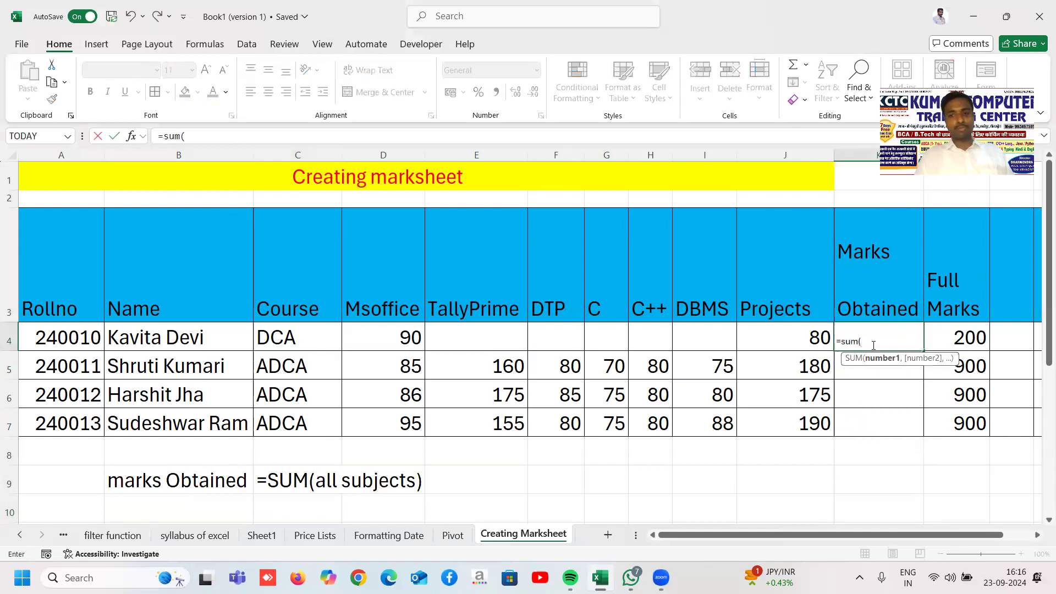
click(393, 336)
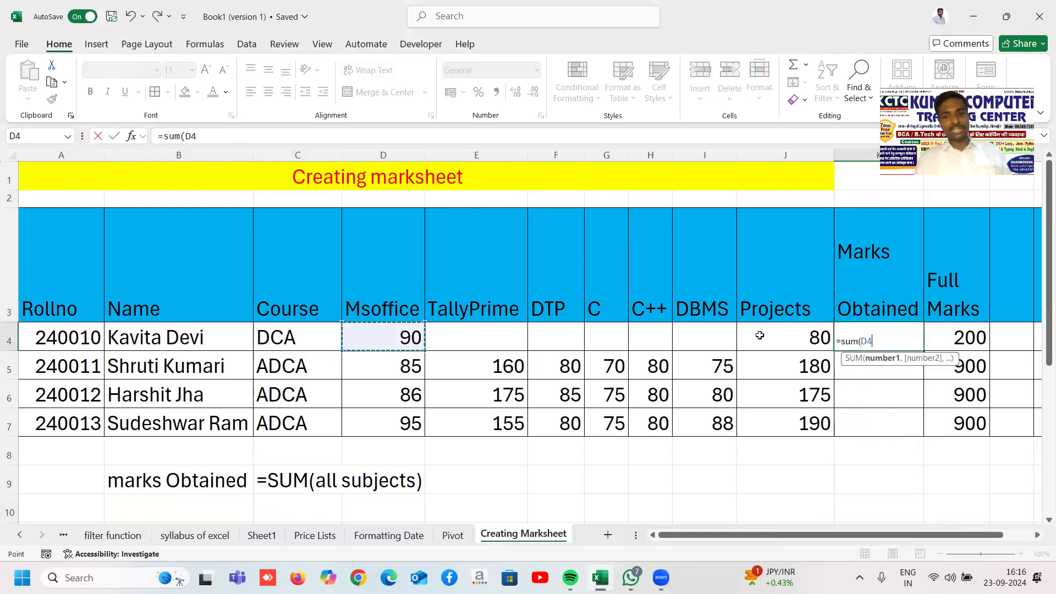
shift+click(790, 335)
key(Return)
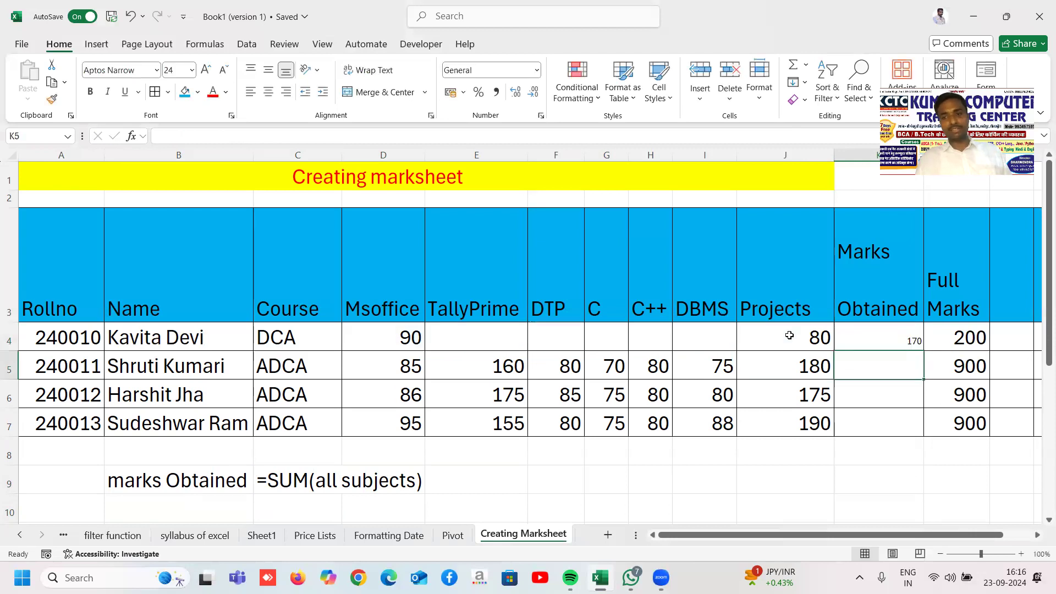
click(846, 341)
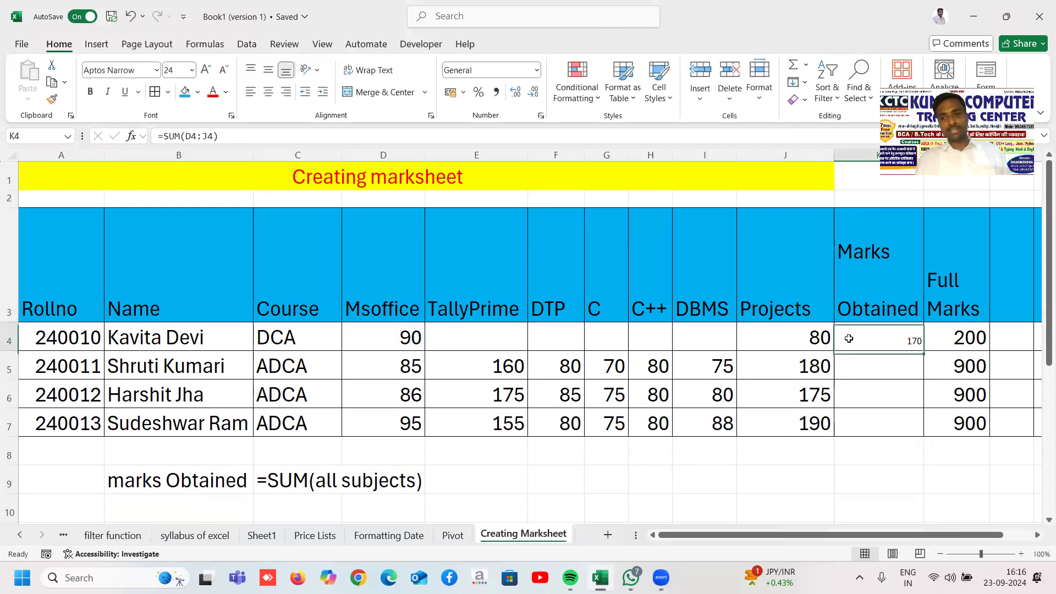
double_click(924, 350)
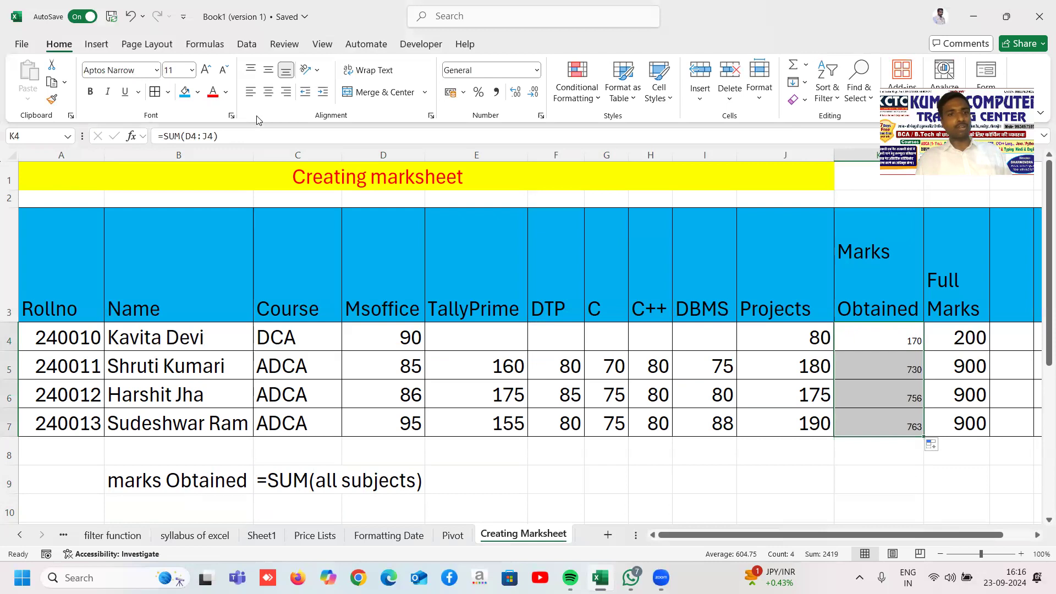
Step: Set the totals to font size 20, then clear K4:K7
click(181, 72)
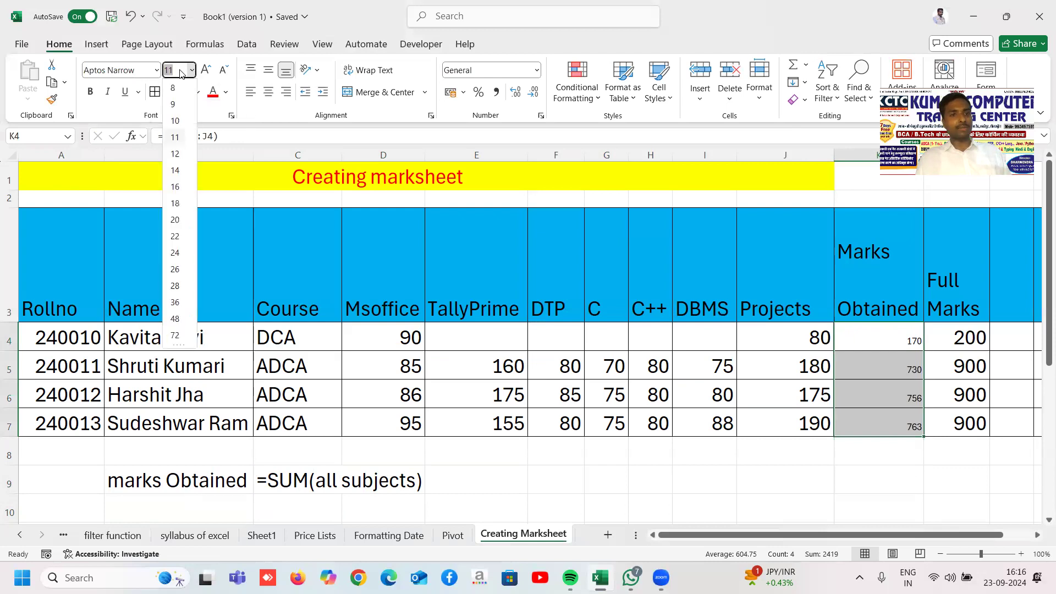
click(178, 189)
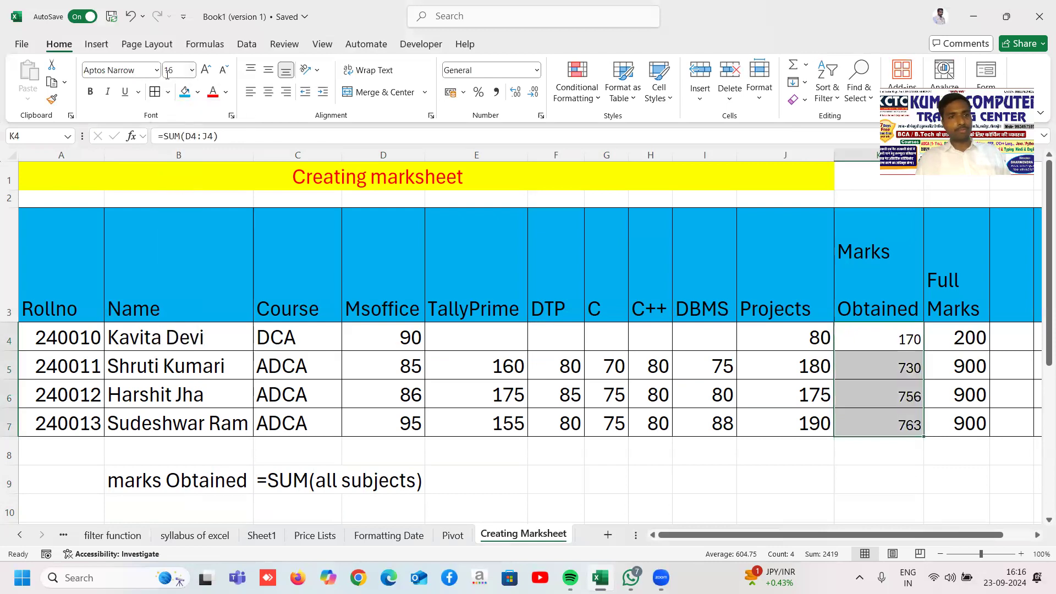
click(192, 70)
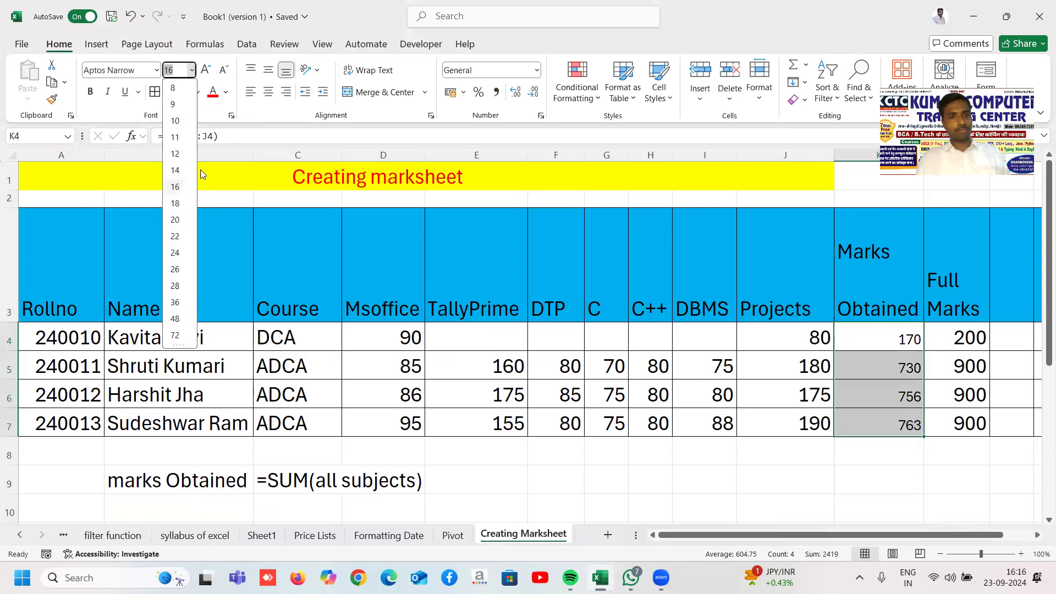
click(178, 220)
click(817, 468)
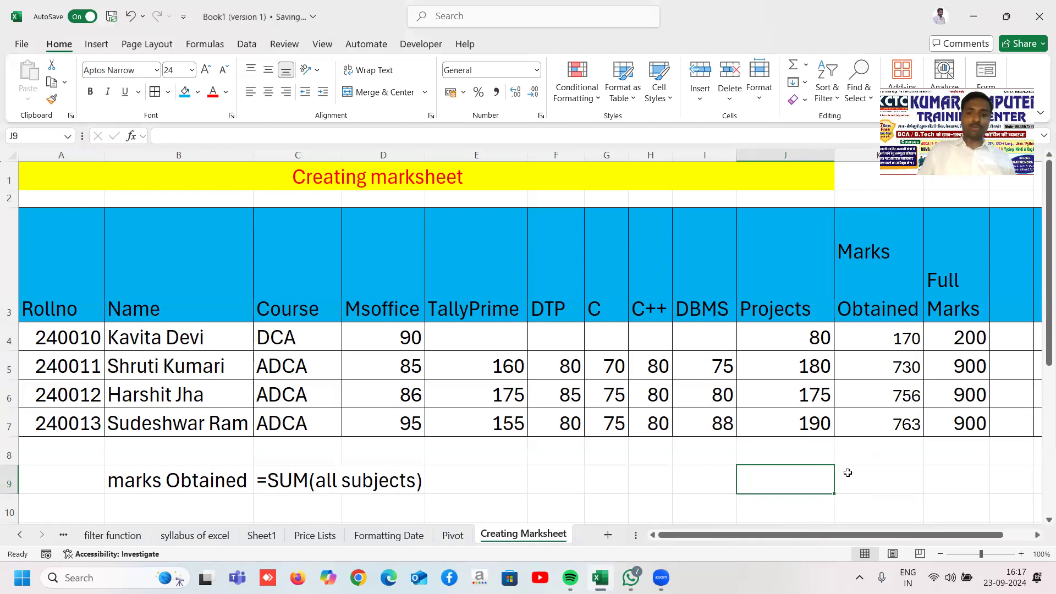
drag(852, 338, 869, 425)
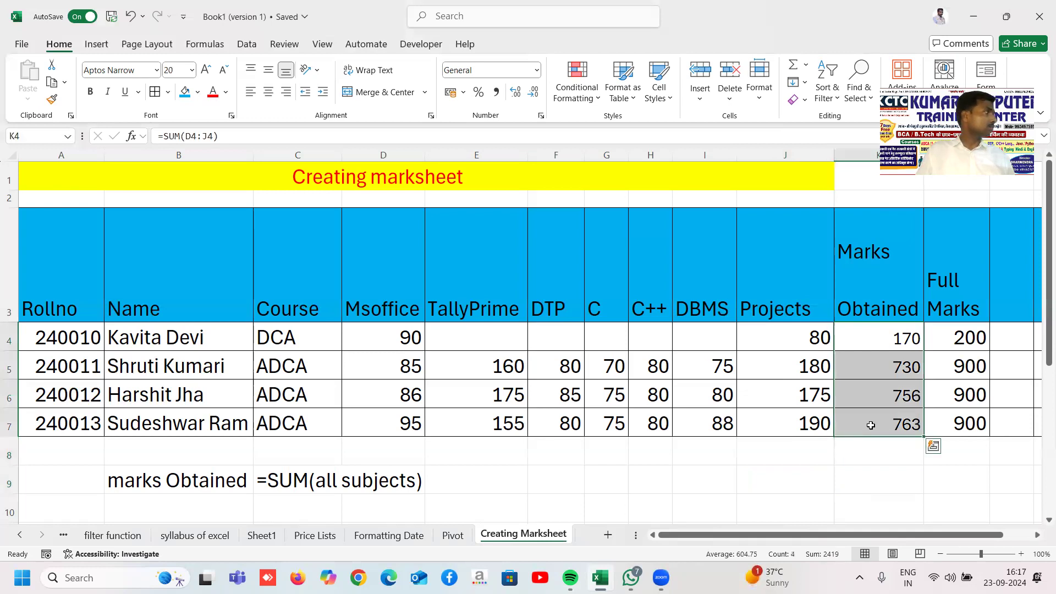
key(Delete)
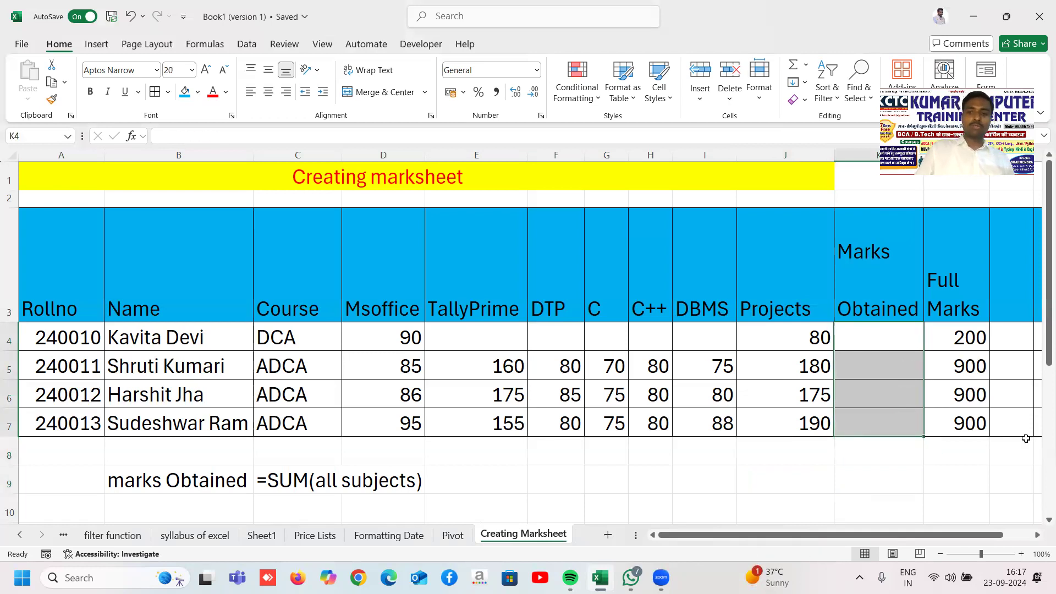
Step: AutoSum K4, correct it to =SUM(D4:J4), and fill down for totals 170, 730, 756, 763
click(793, 67)
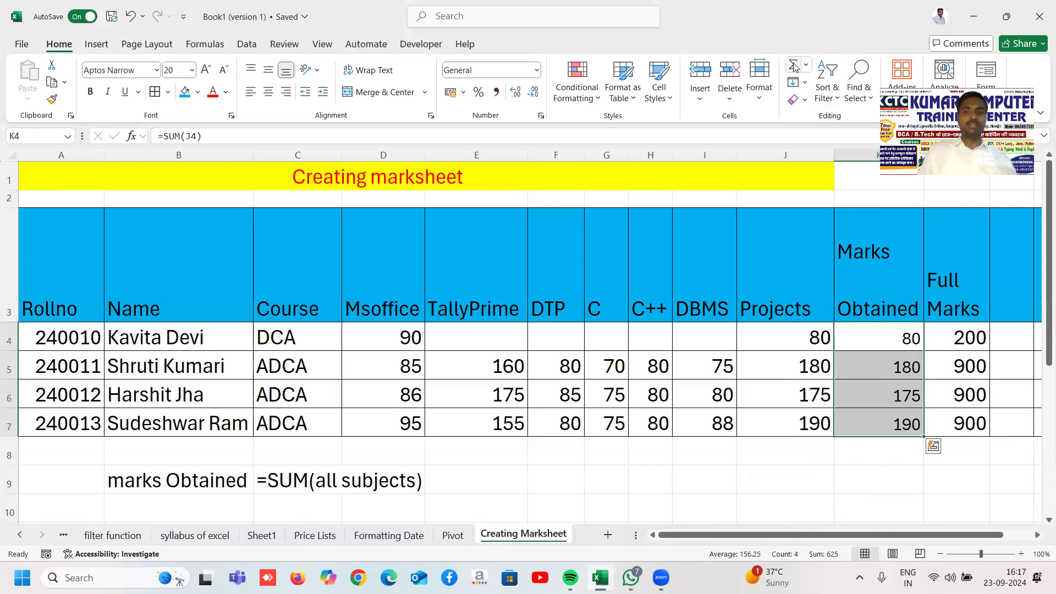
click(875, 339)
click(790, 337)
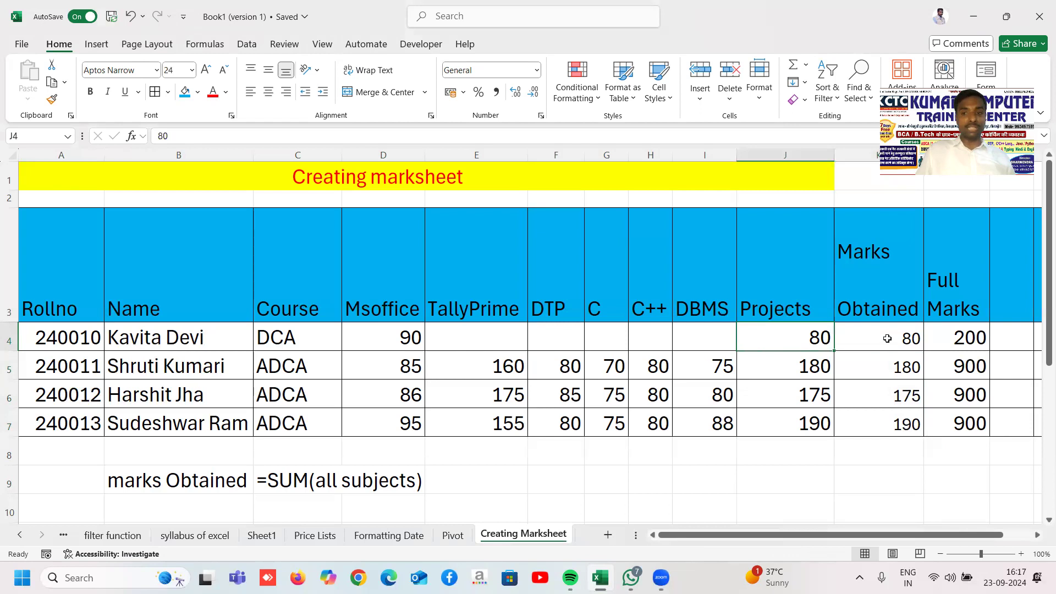
double_click(874, 338)
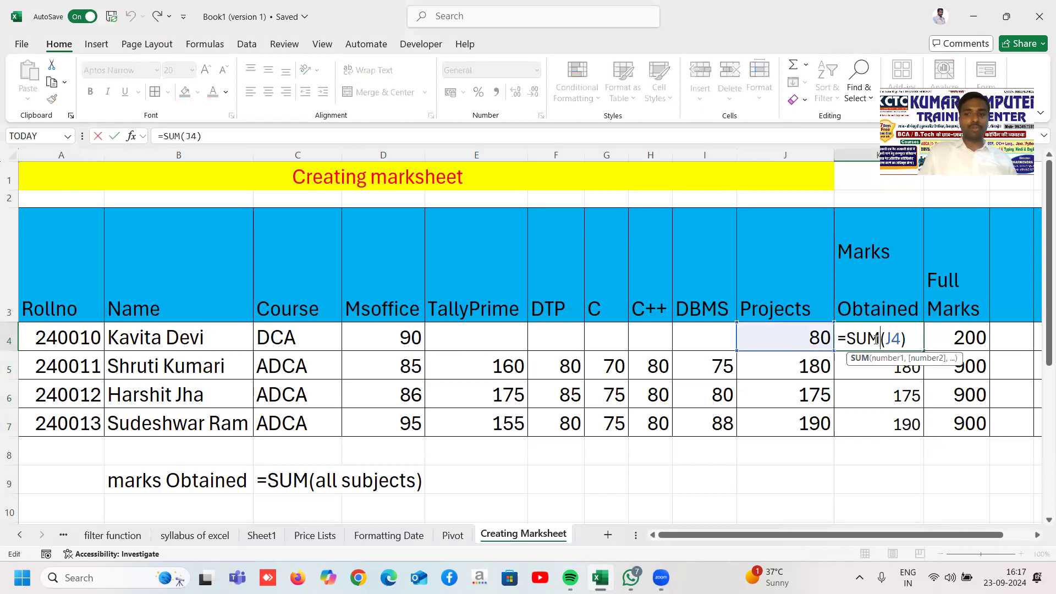
click(891, 337)
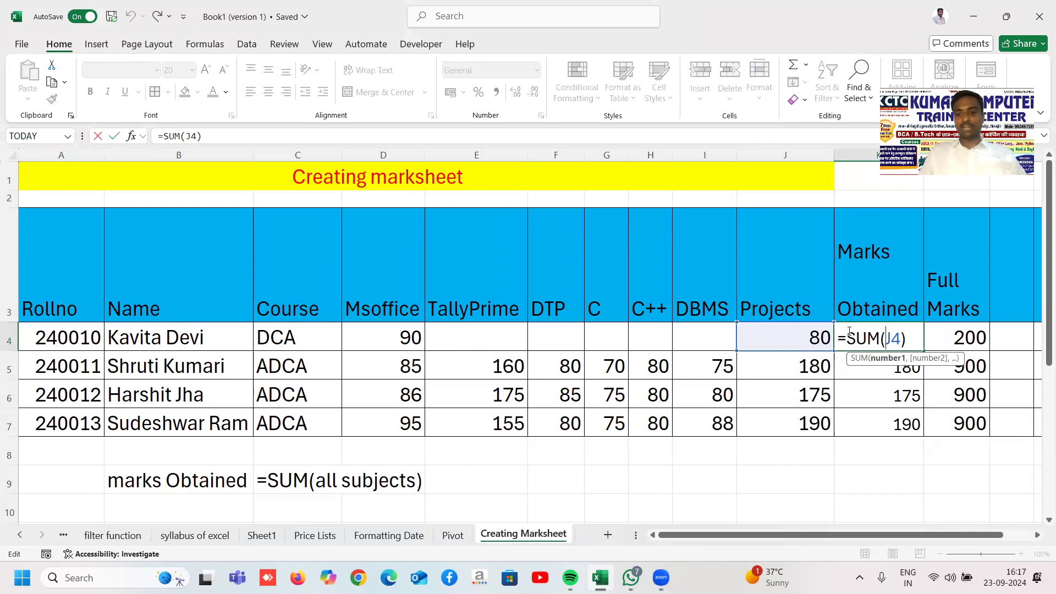
key(Delete)
key(Delete)
drag(377, 338, 815, 339)
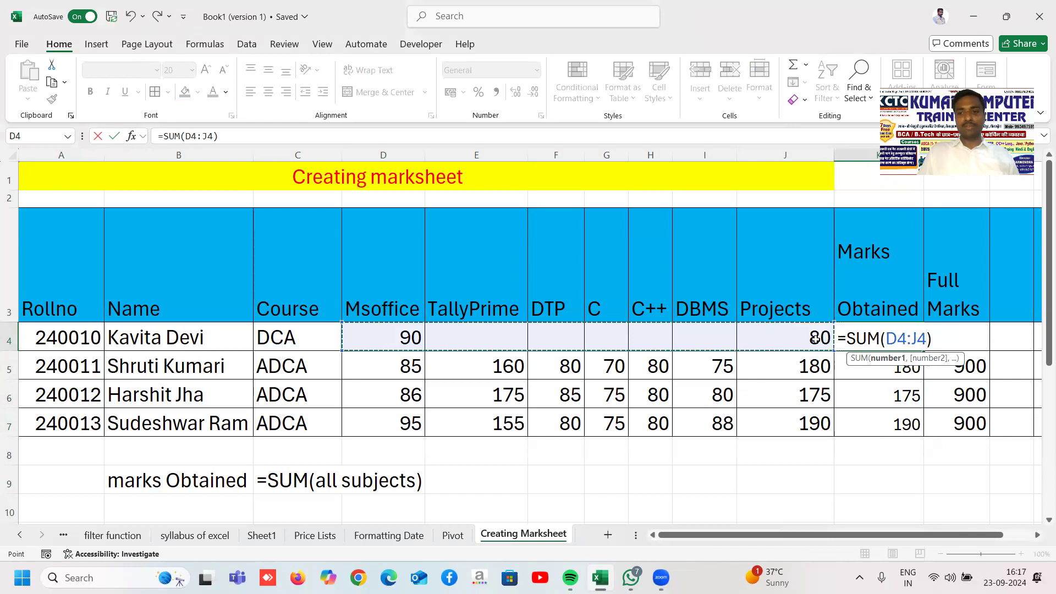
key(Return)
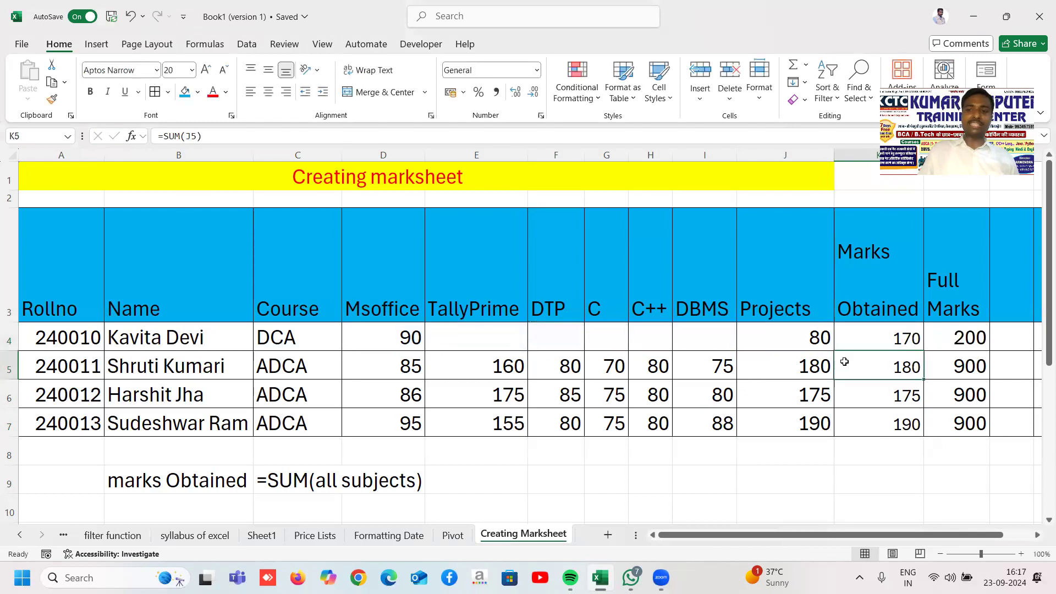
click(905, 340)
drag(923, 351, 913, 427)
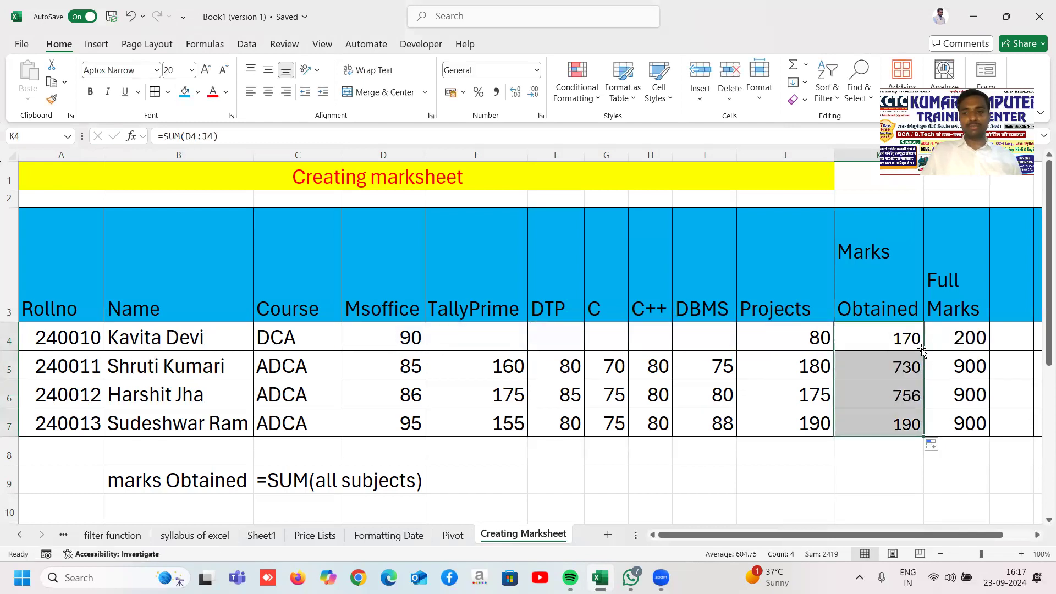
click(795, 480)
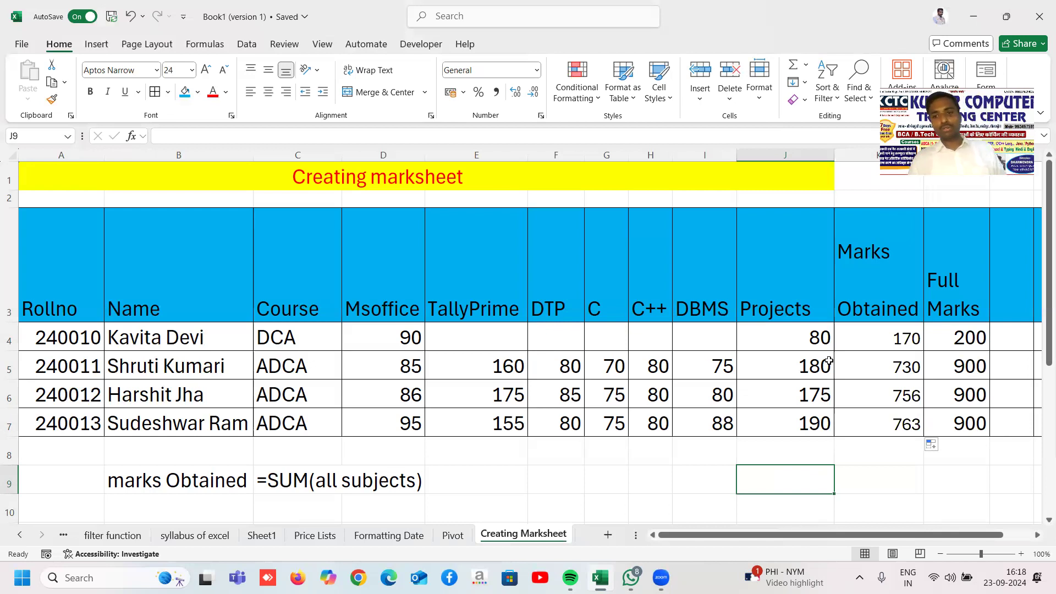
Step: Enter the '% marks' header in cell M3 after Full Marks
drag(883, 333, 897, 429)
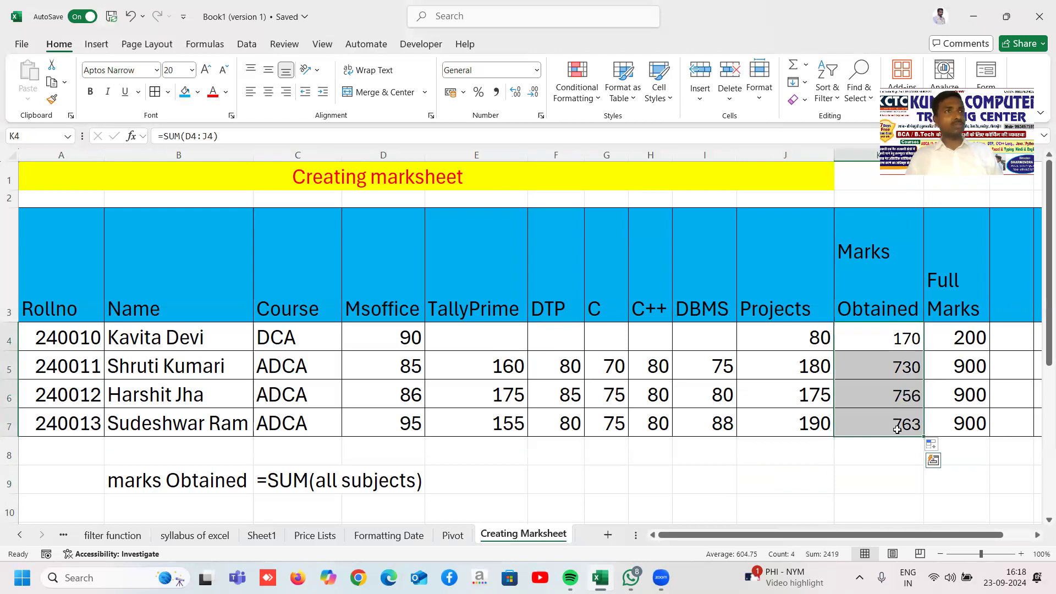
click(881, 339)
key(Right)
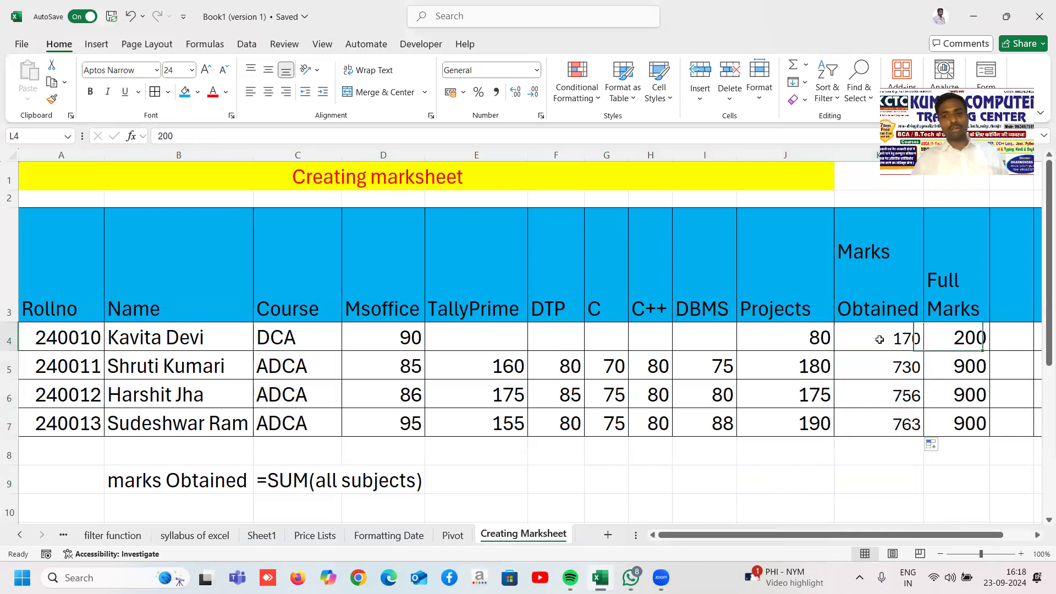
key(Right)
key(Right)
key(Up)
key(Left)
text(% marks)
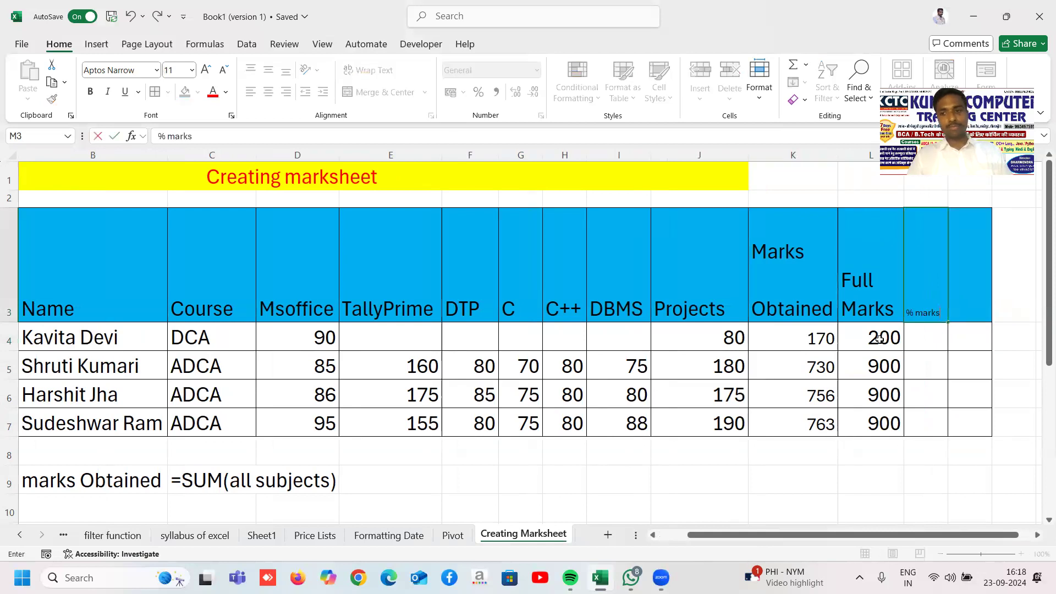
key(Return)
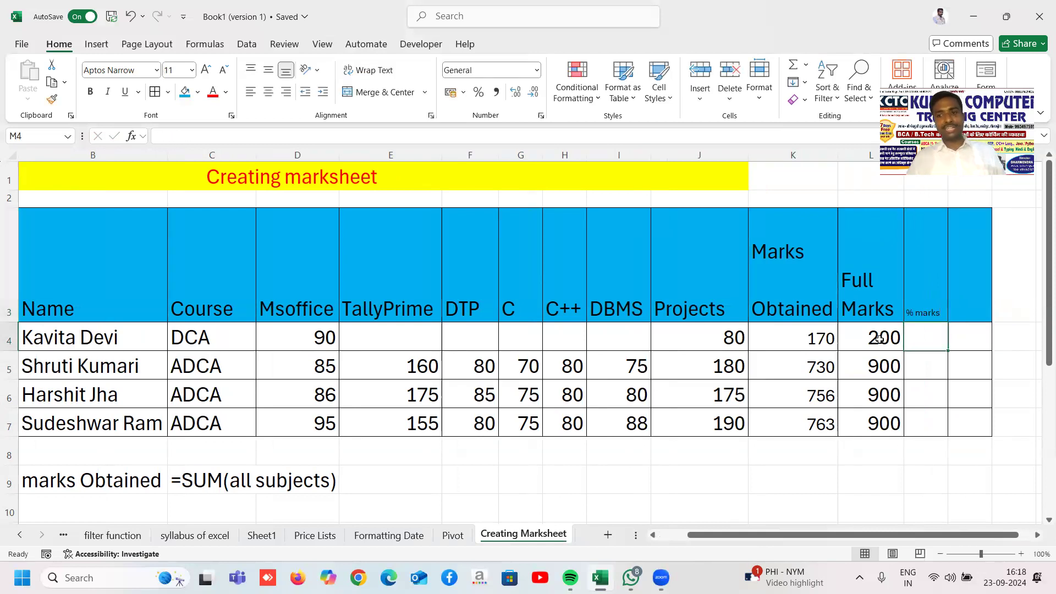
Step: Set M3:N7 to font size 20 and widen column M to fit '% marks'
drag(928, 277, 963, 413)
click(960, 406)
drag(930, 296, 956, 401)
click(175, 74)
text(20)
key(Return)
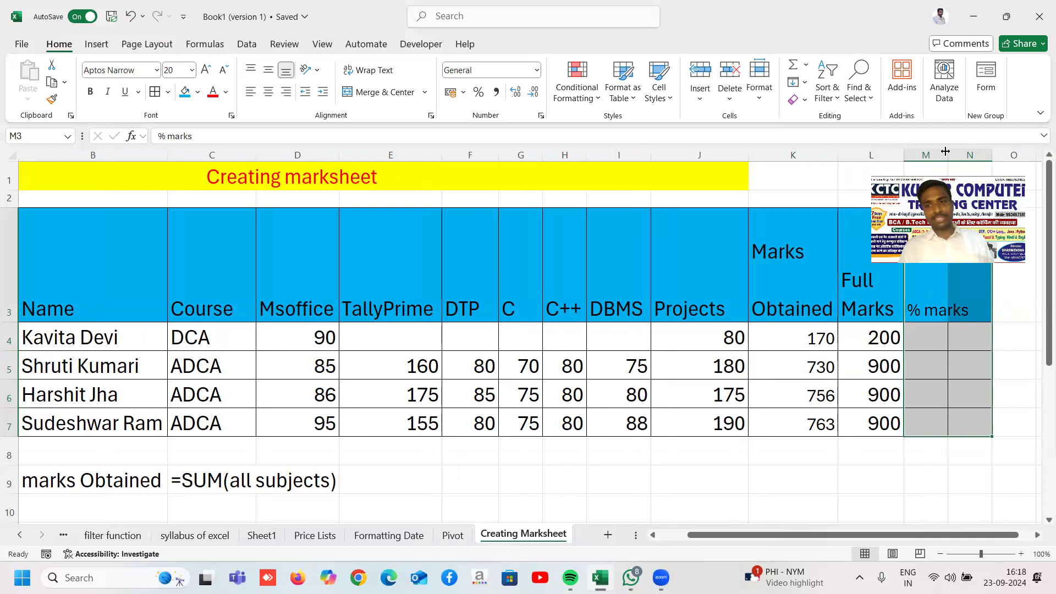
double_click(945, 152)
Step: Enter the 'Grade' header in N3 and widen column N slightly
click(985, 297)
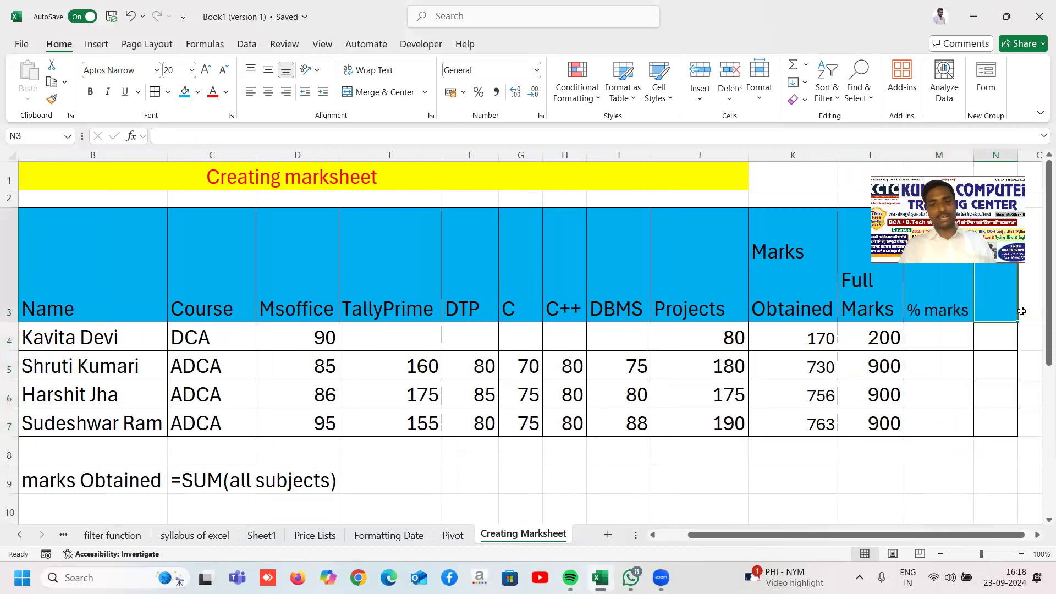
text(Grade)
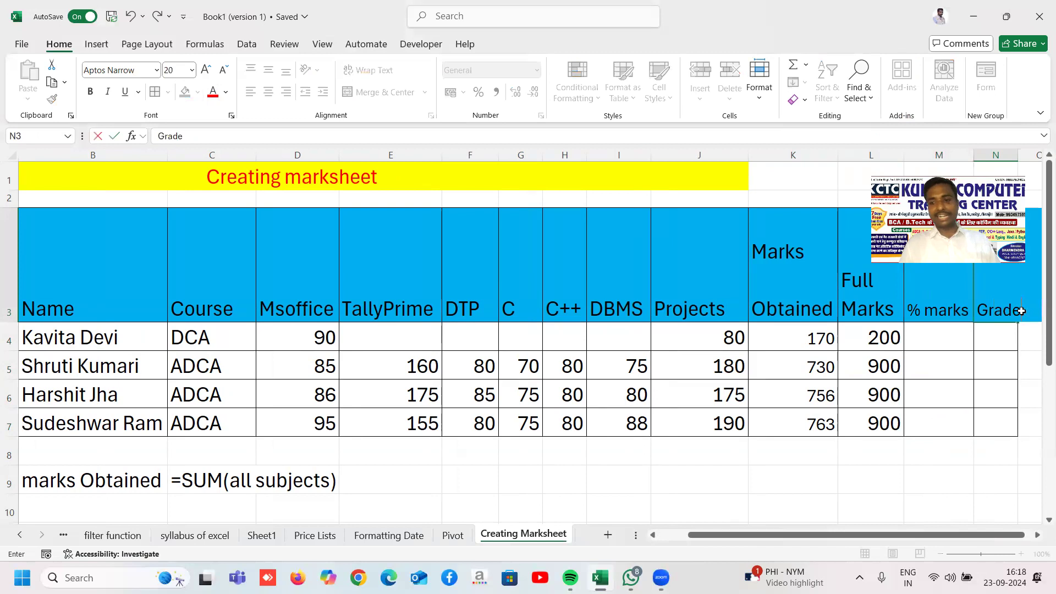
key(Return)
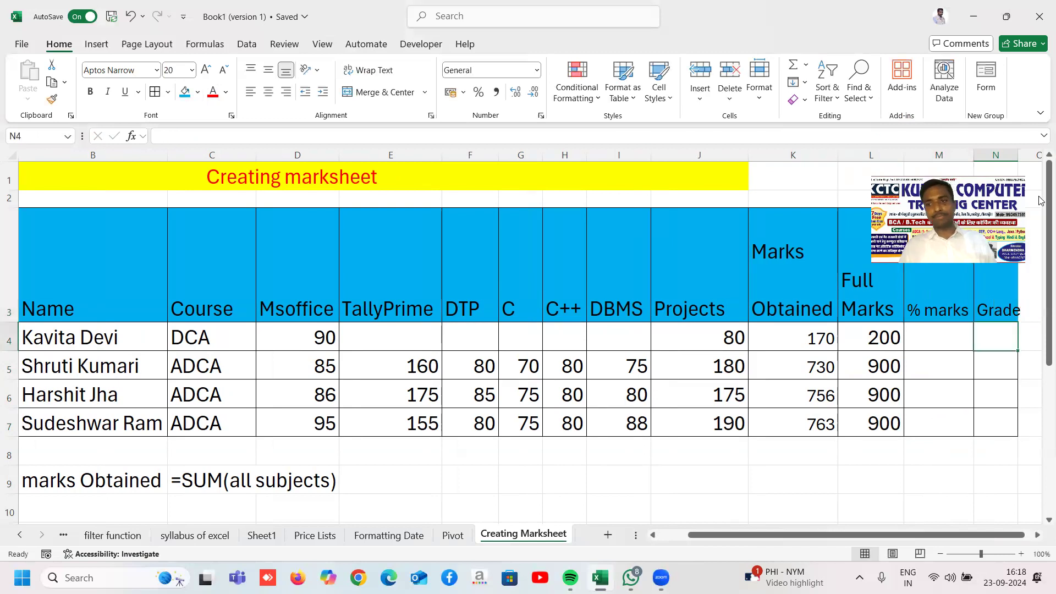
drag(1018, 151, 1032, 152)
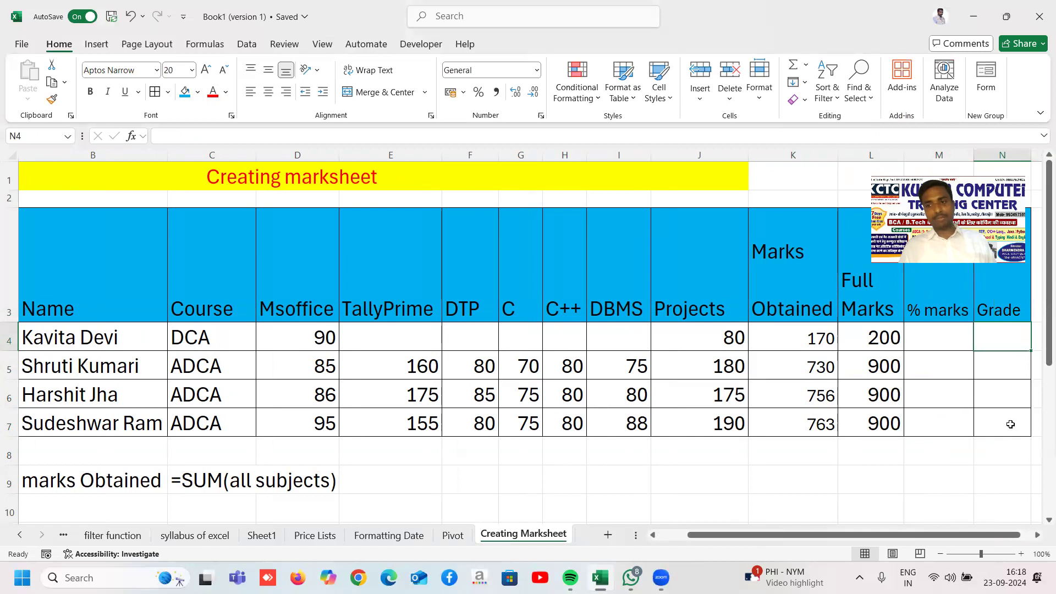
Step: Copy the blue Grade header format into O3 and label it 'Rank'
scroll(1039, 538, right, 2)
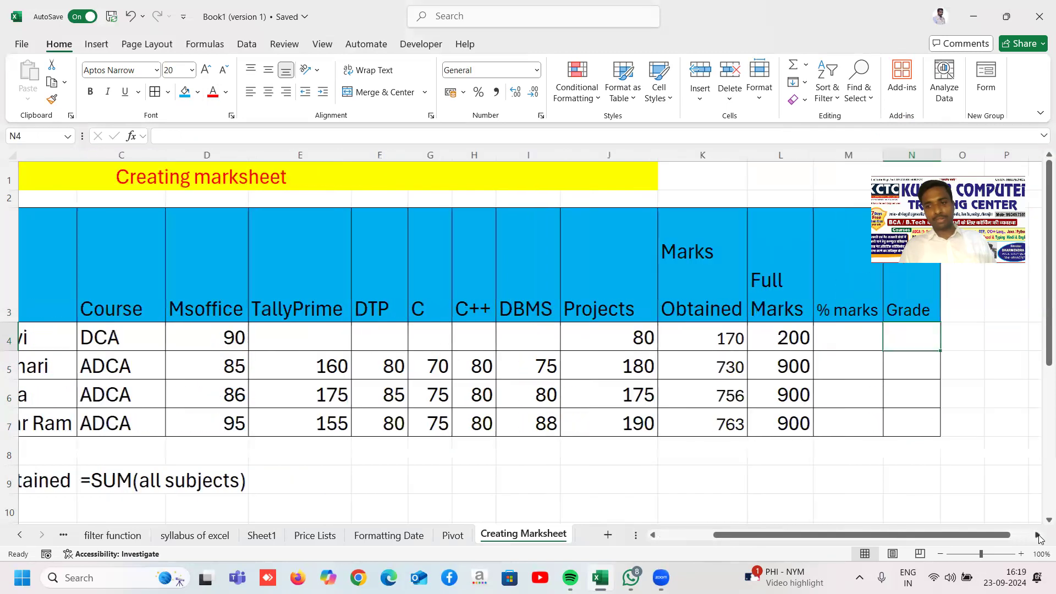
click(782, 240)
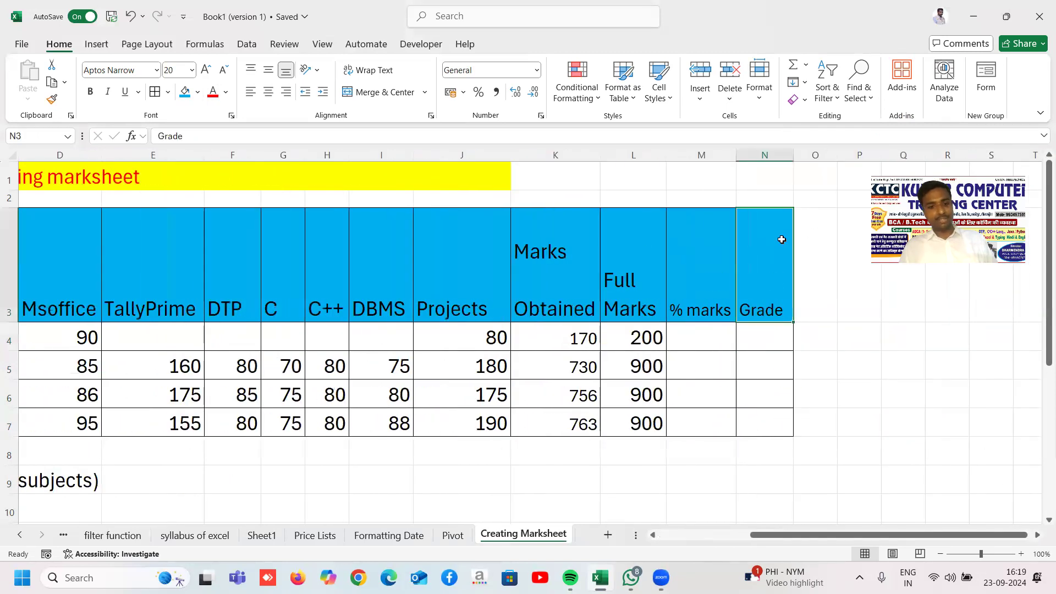
key(ctrl+c)
click(809, 250)
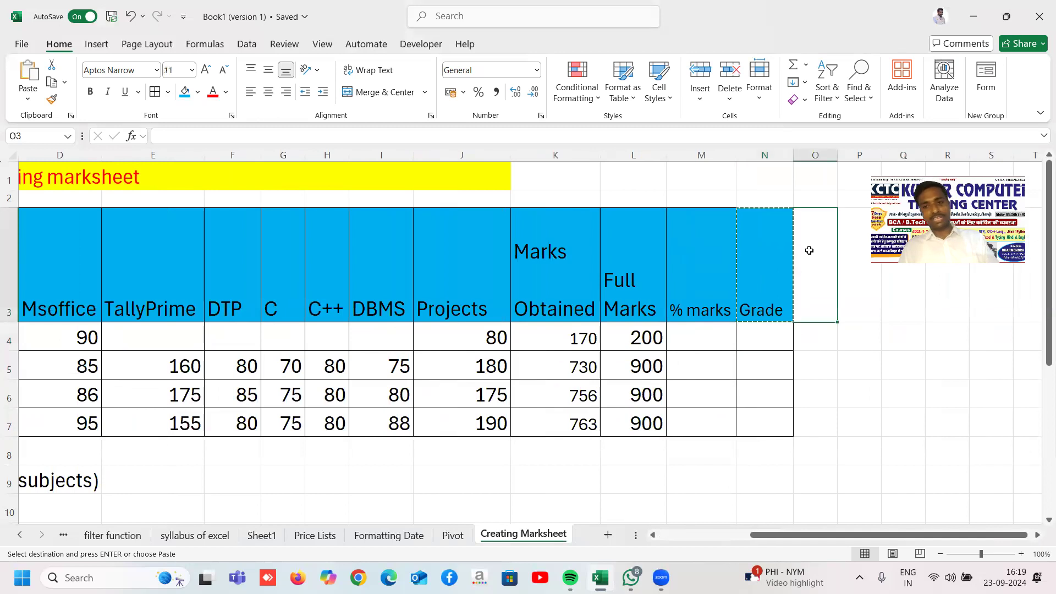
key(ctrl+v)
text(Rank)
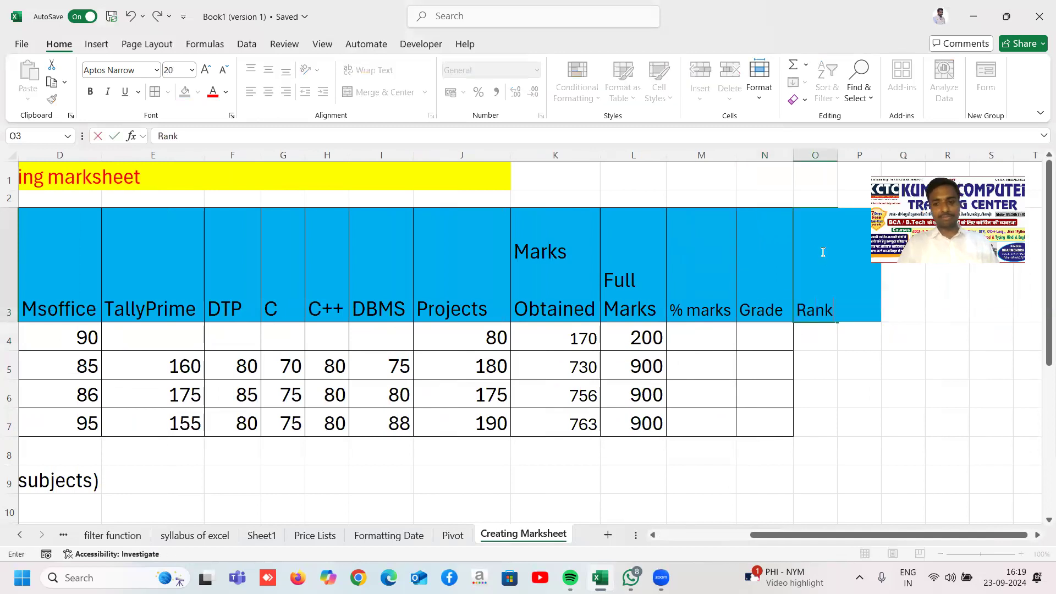
key(Return)
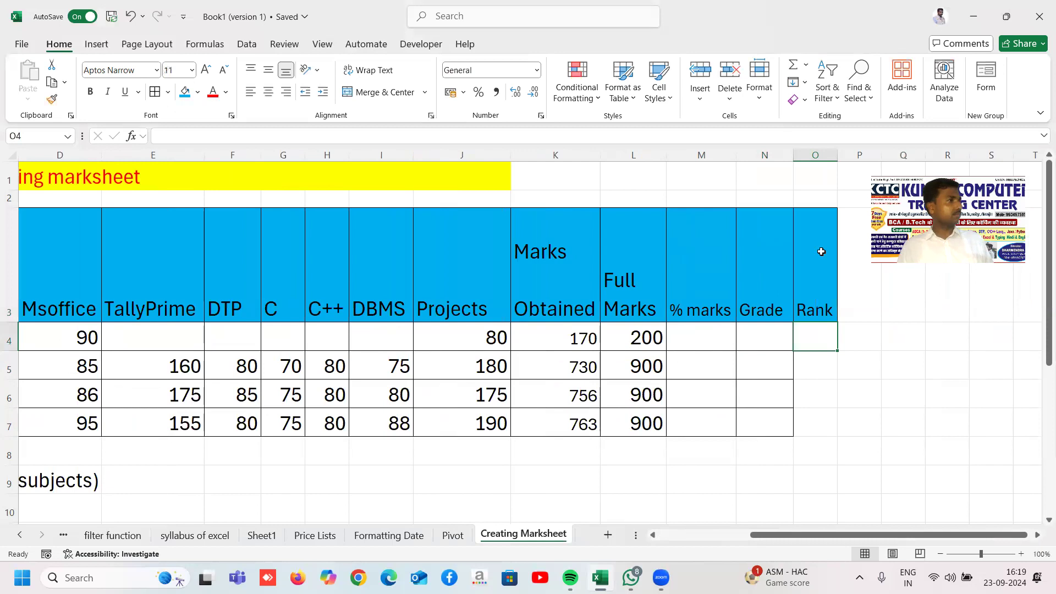
Step: Apply All Borders to the Rank column cells O3:O7
drag(815, 290, 810, 437)
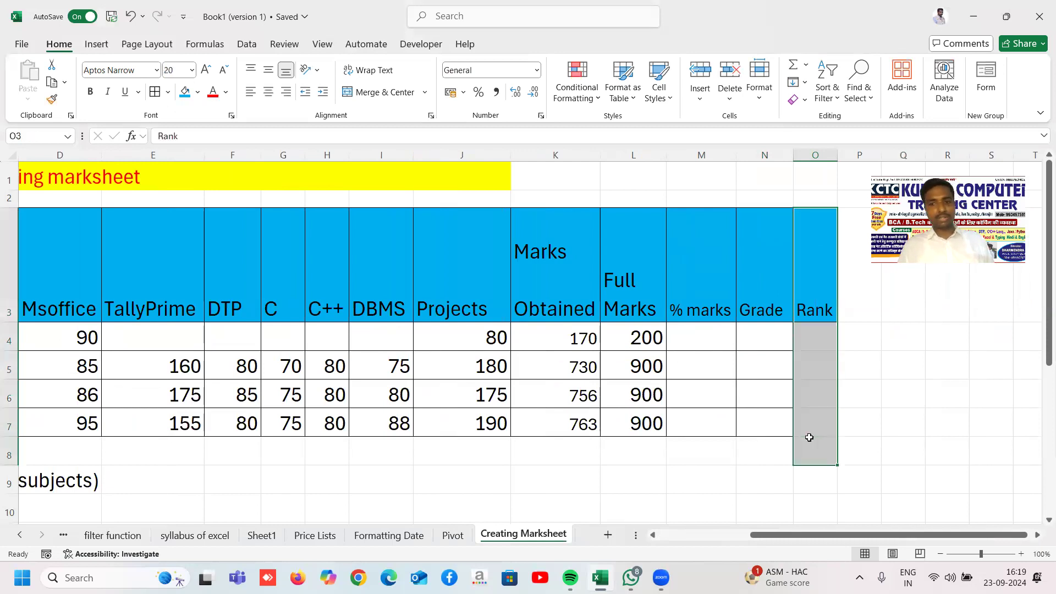
click(810, 339)
drag(816, 264, 801, 422)
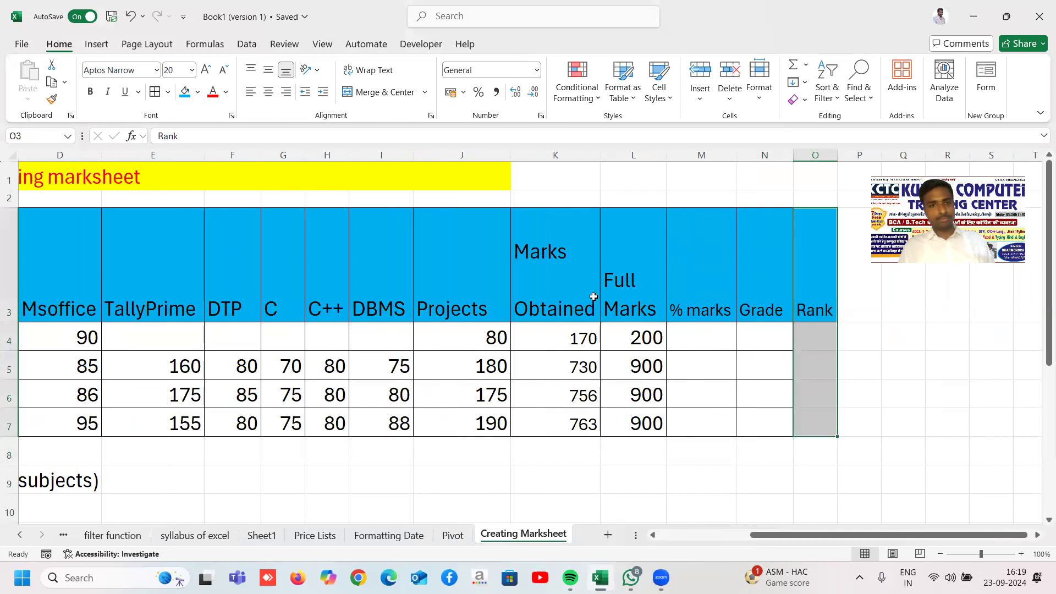
click(155, 92)
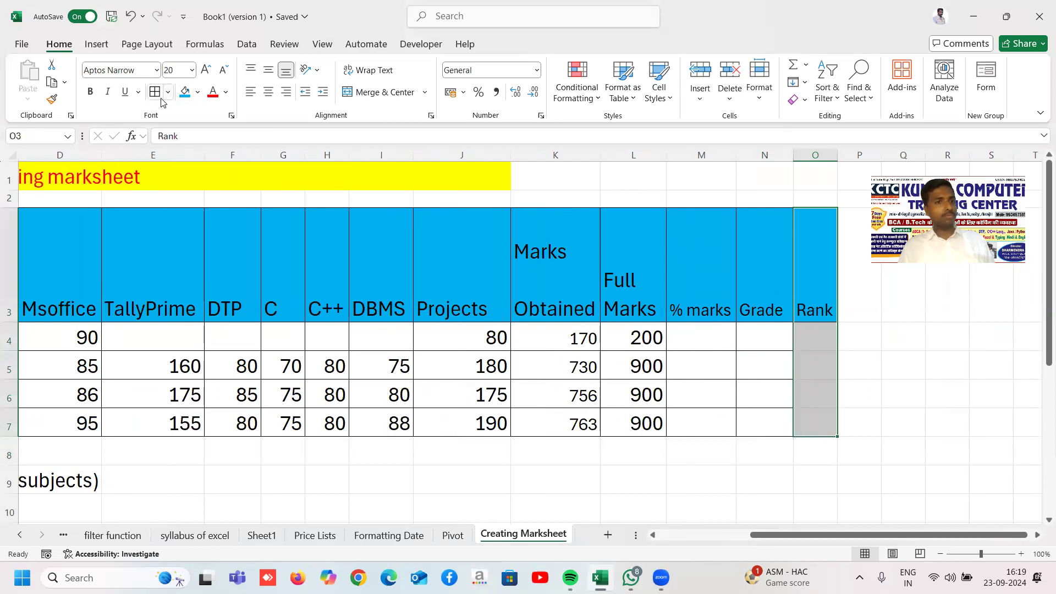
Step: Type the label '% marks' in cell E9 below the table
click(660, 366)
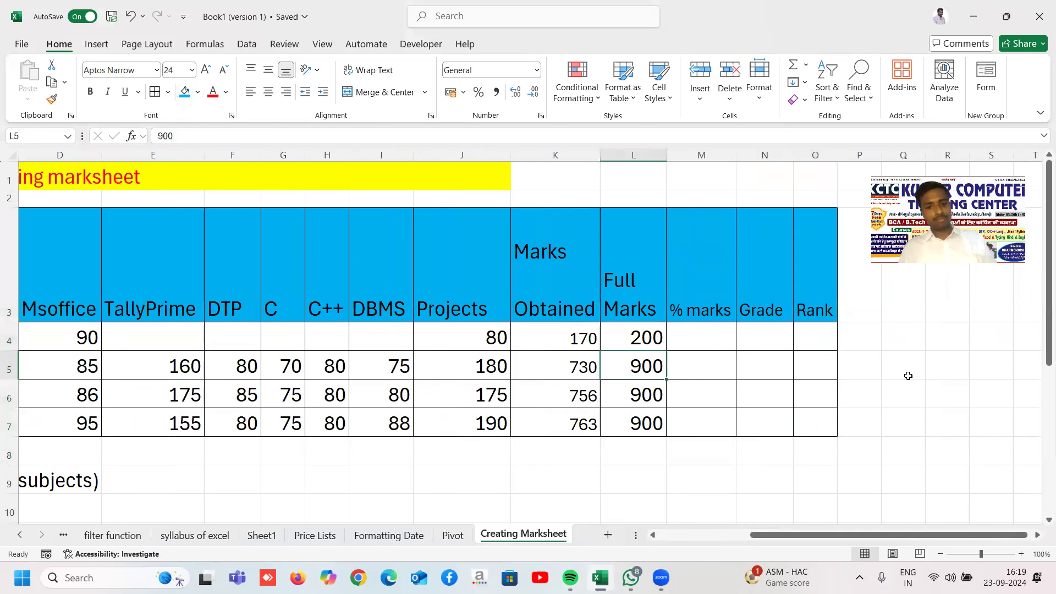
click(816, 367)
click(703, 361)
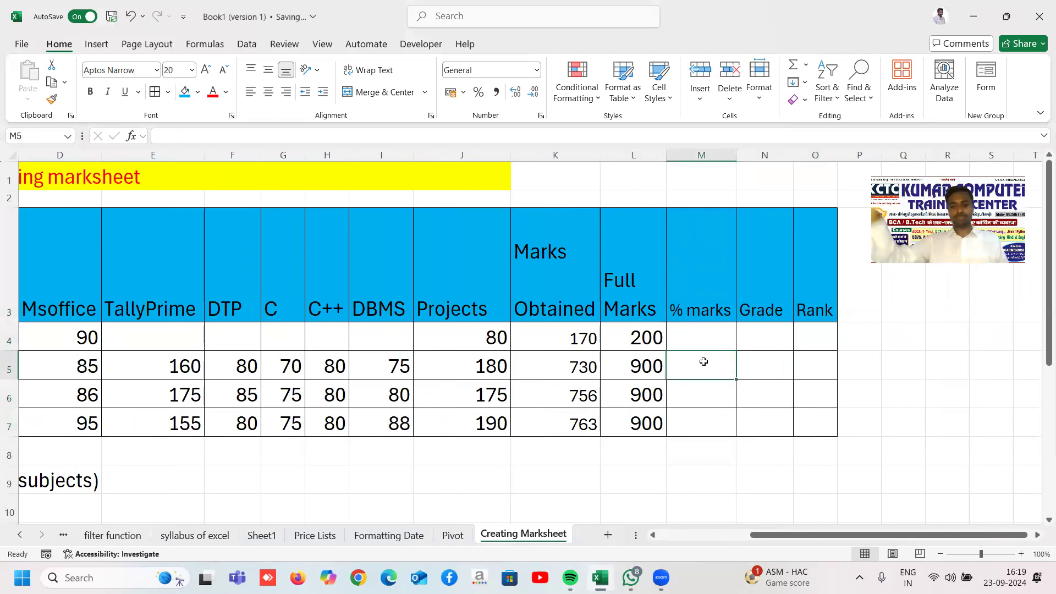
key(Left)
key(Left)
key(Right)
key(Right)
key(Up)
key(Up)
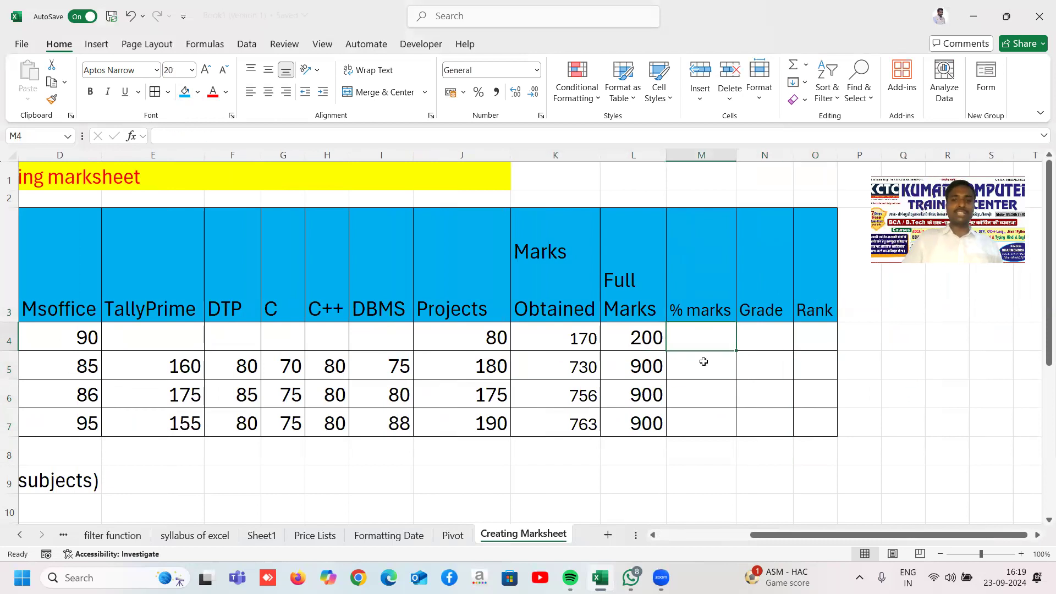
key(Down)
key(Down)
key(Down)
key(Down)
key(Down)
key(Down)
key(Down)
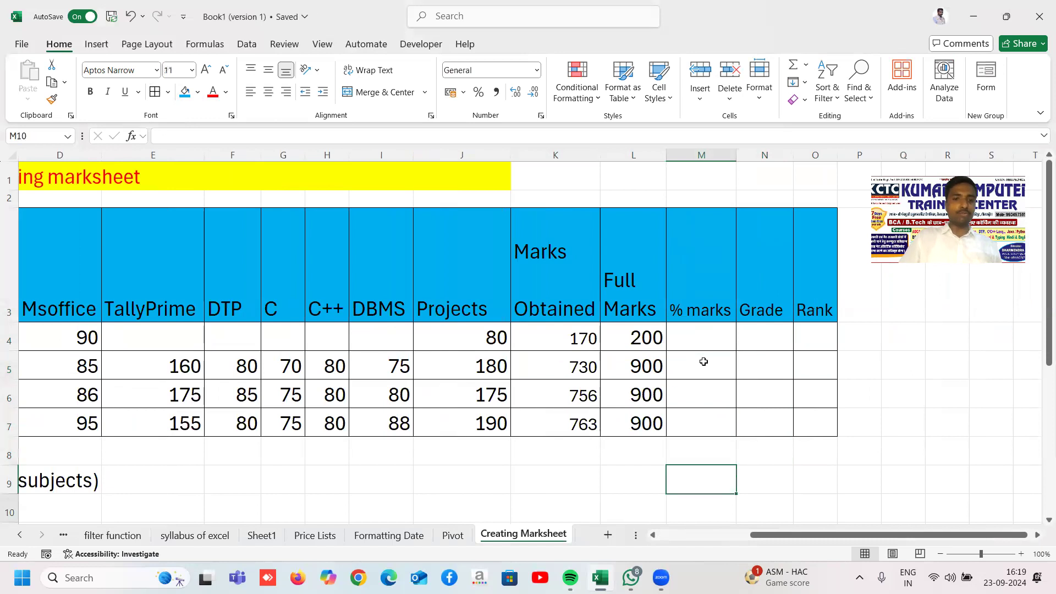
key(Left)
key(Left)
key(Left)
key(Left)
key(Left)
key(Left)
key(Left)
key(Up)
key(Left)
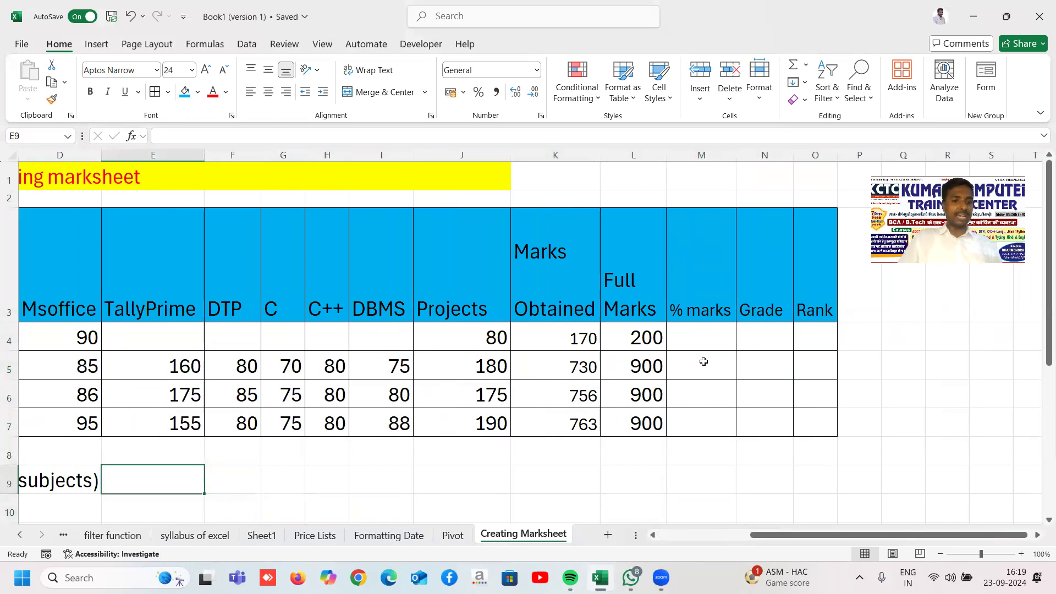
text(% ma)
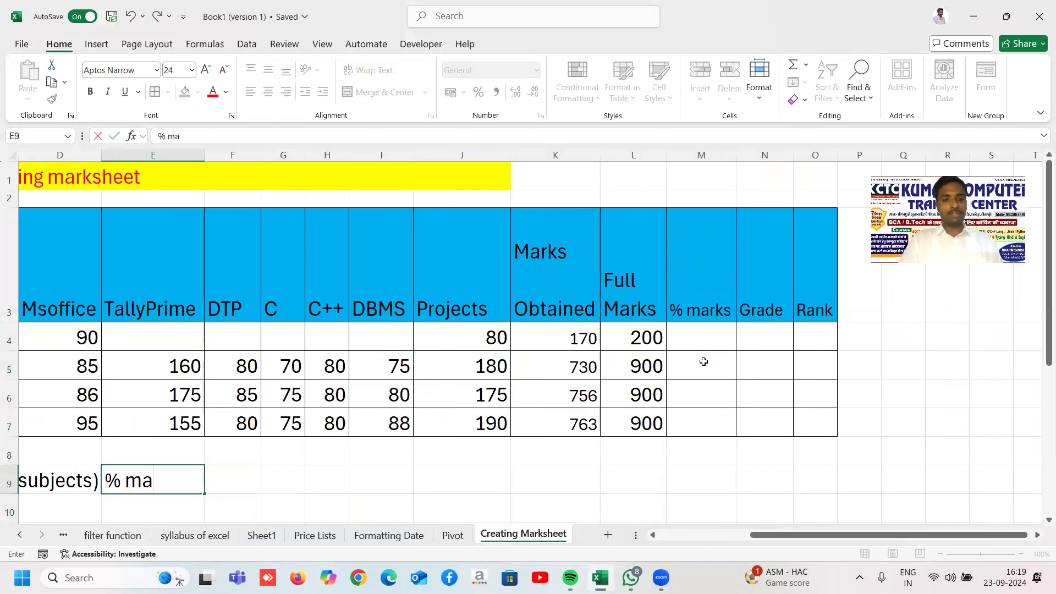
text(rks)
Step: Enter the text note '=marks obtained*100/full marks' in F9 beside the label
key(Tab)
text('=)
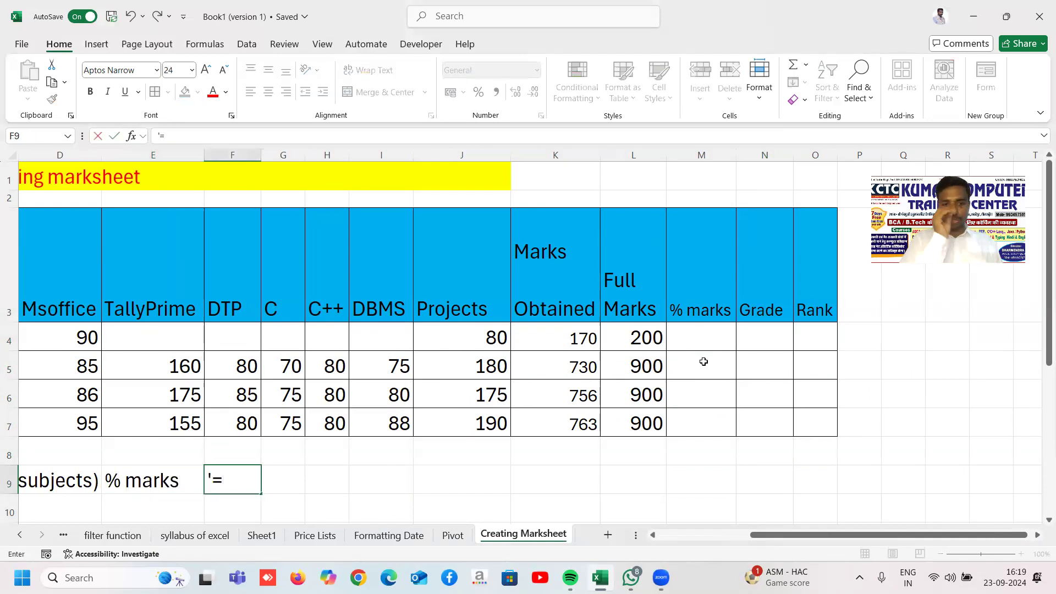
text(ma)
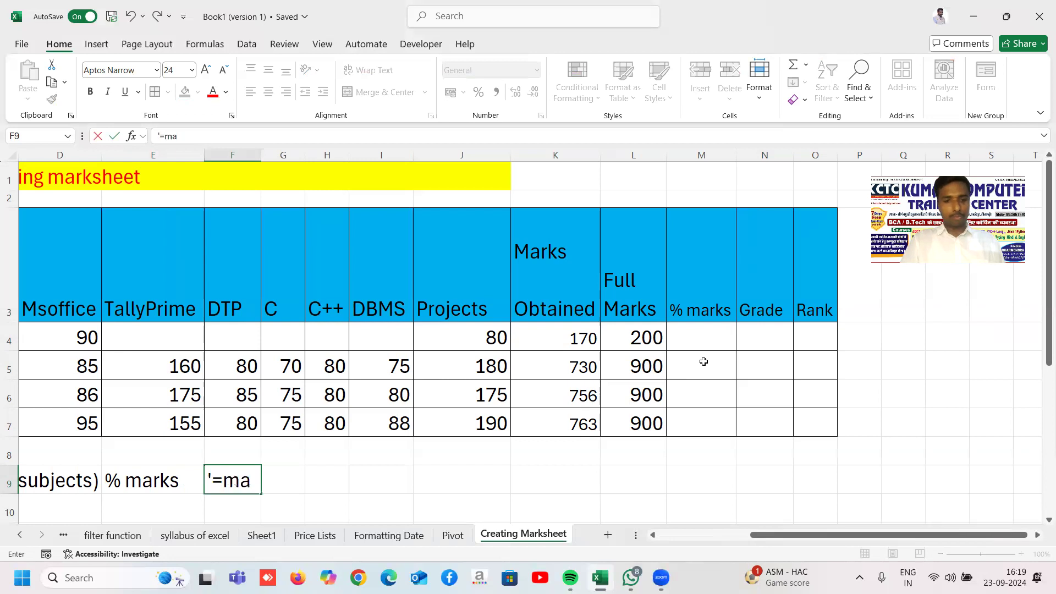
text(krks)
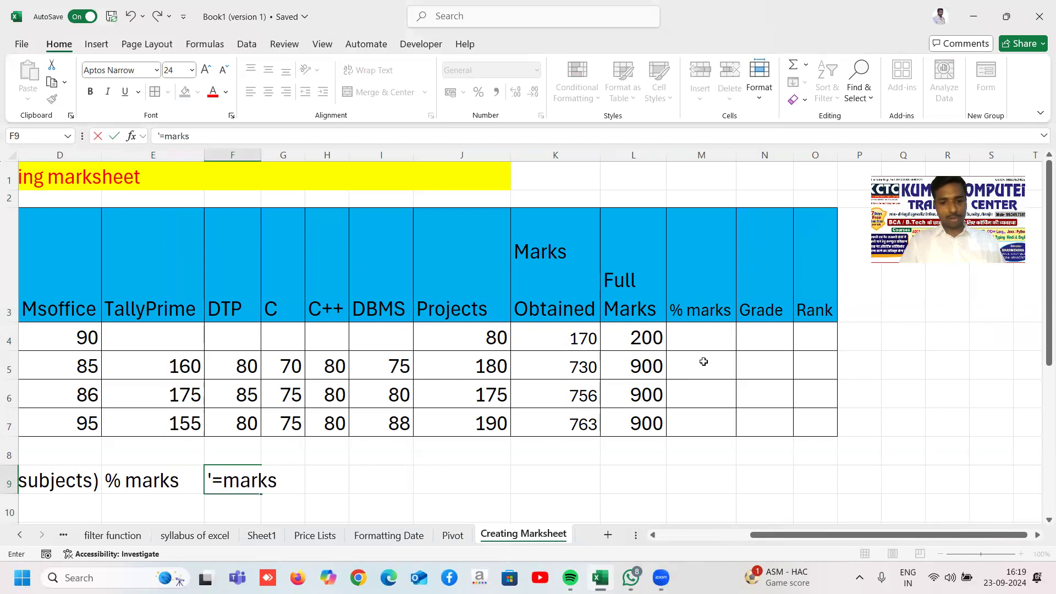
text( obtaine)
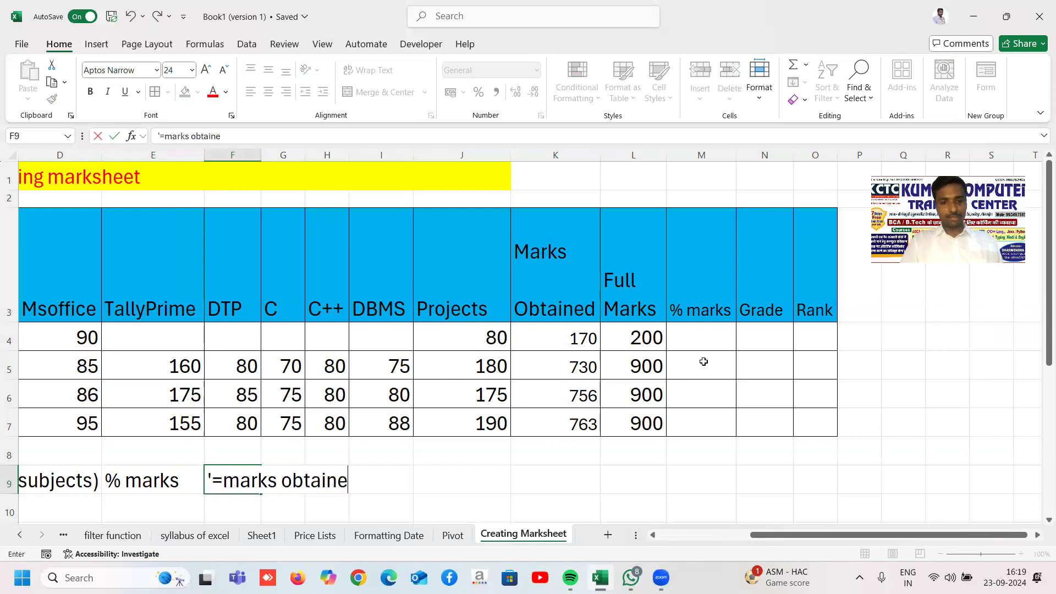
text(d*1)
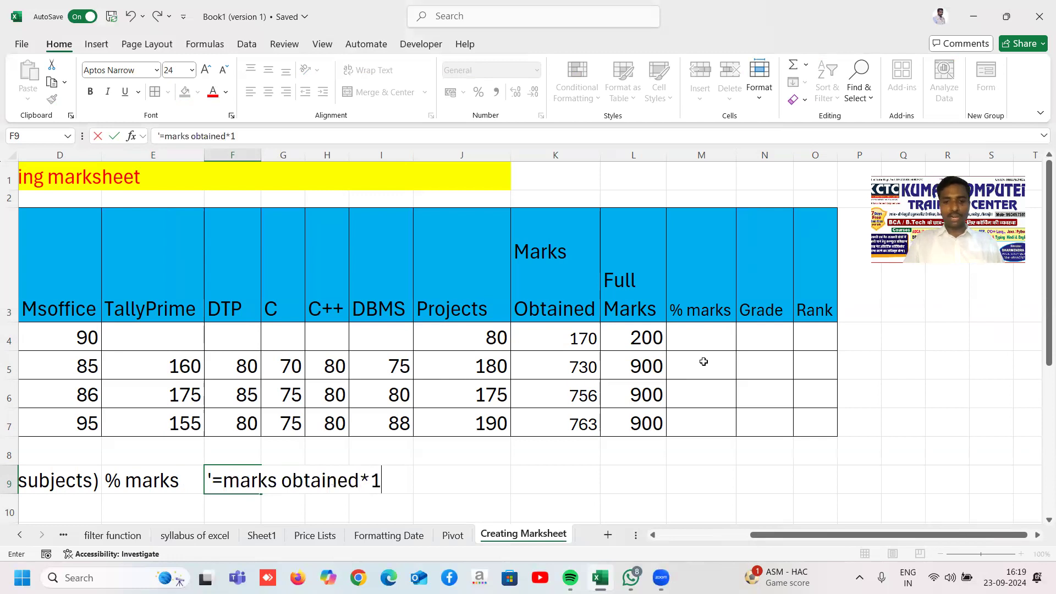
text(00/full marks)
key(Return)
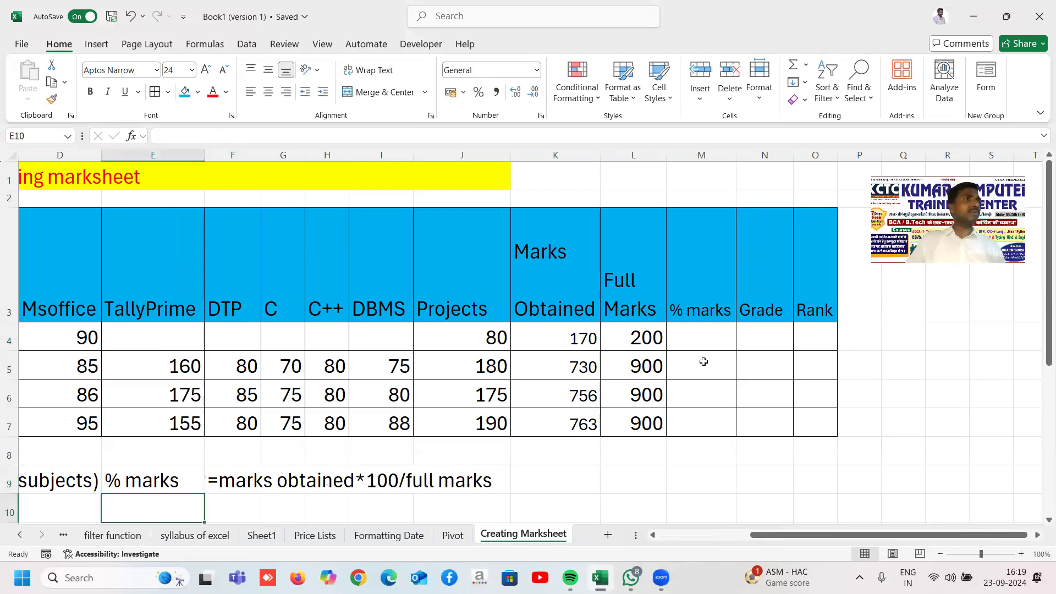
Step: Enter =K4*100/L4 in M4 and fill it down to M7 (85, 81.111, 84, 84.778)
click(699, 338)
text(=)
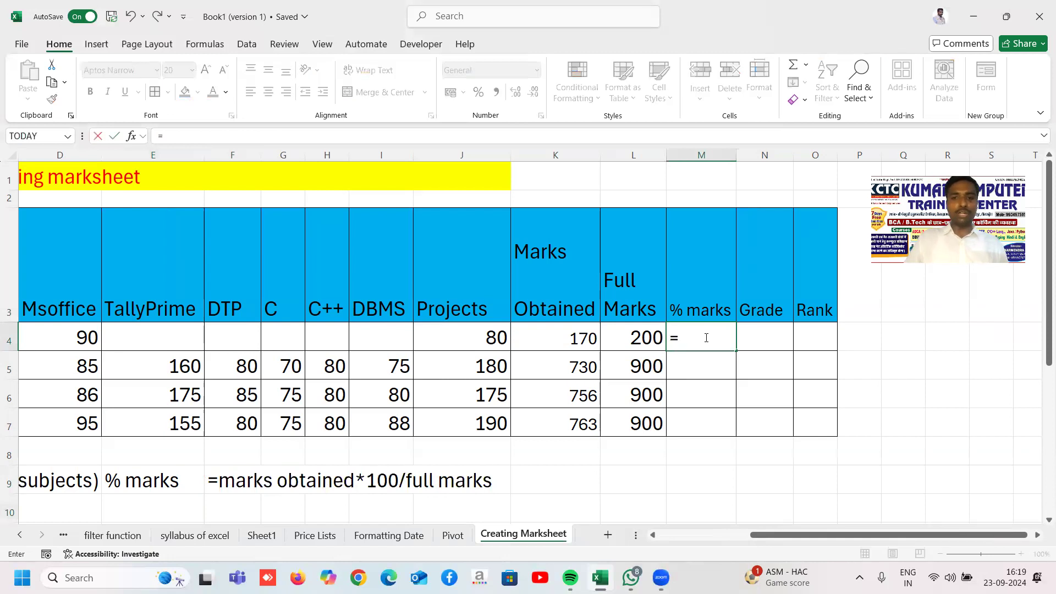
click(573, 329)
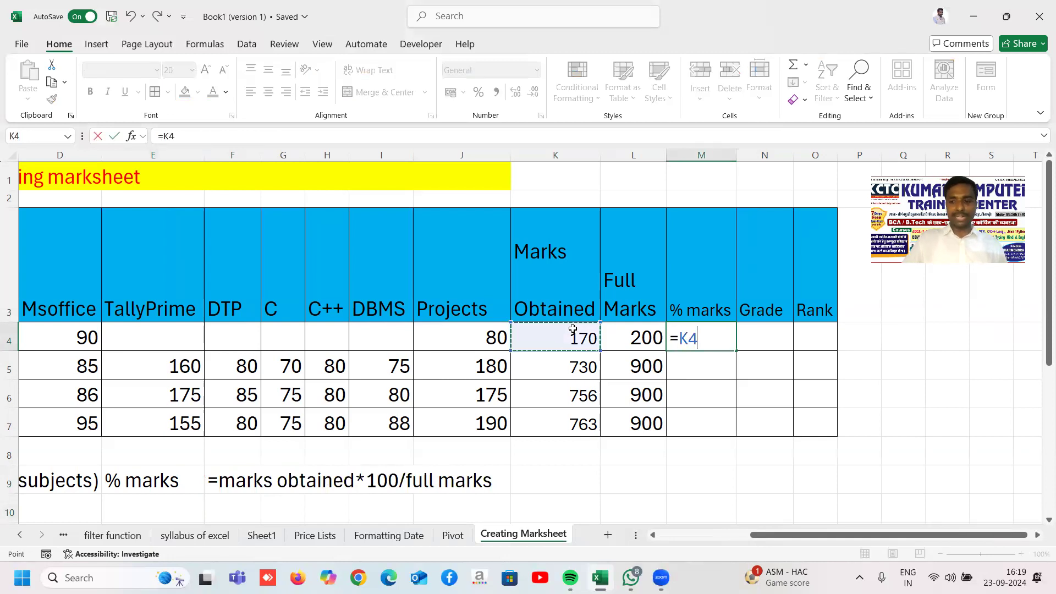
text(*100)
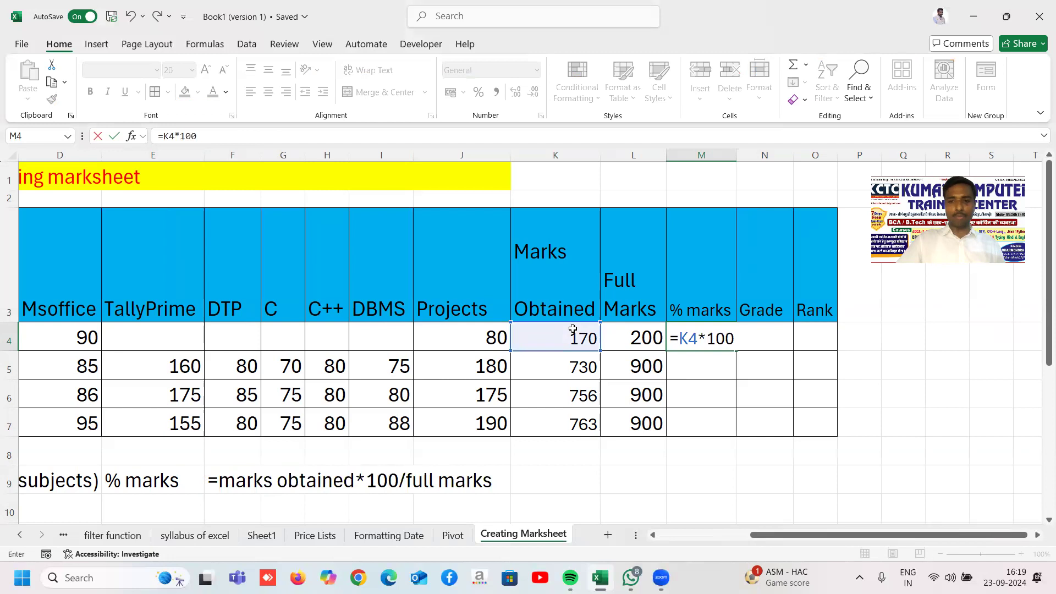
click(647, 344)
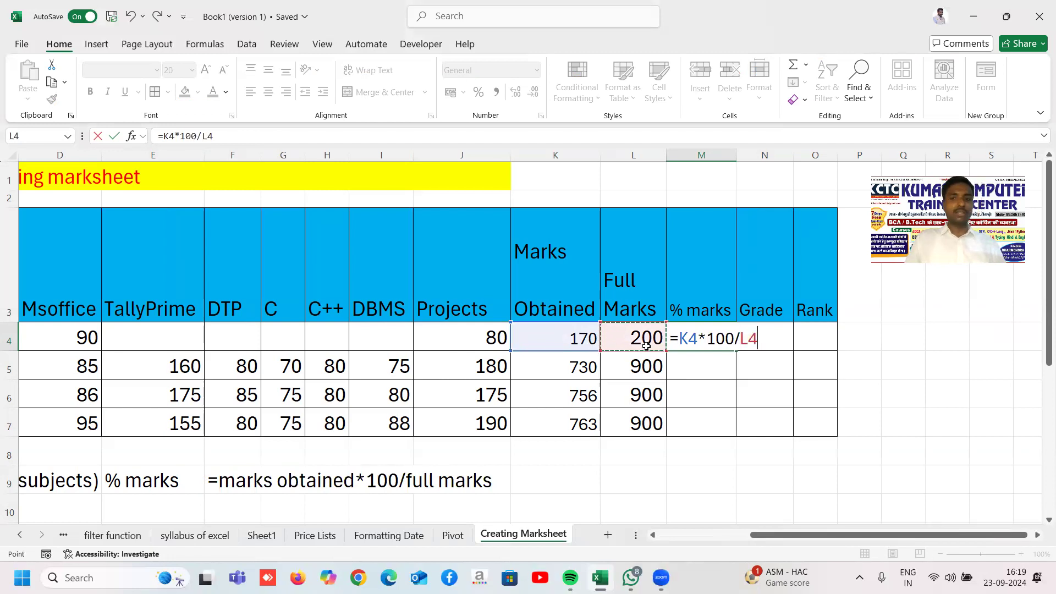
key(Return)
click(715, 338)
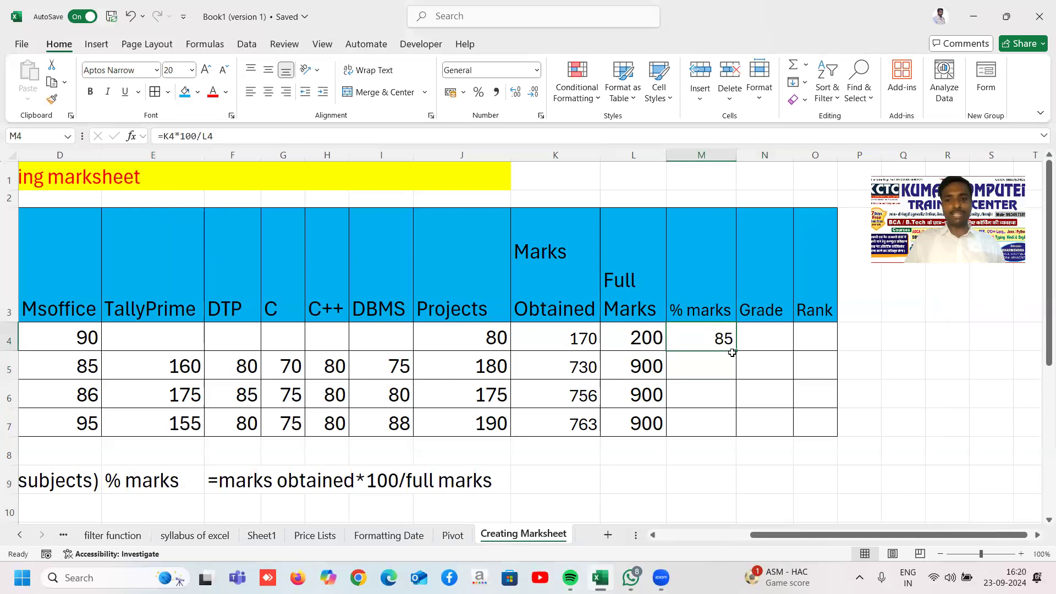
double_click(736, 351)
click(769, 331)
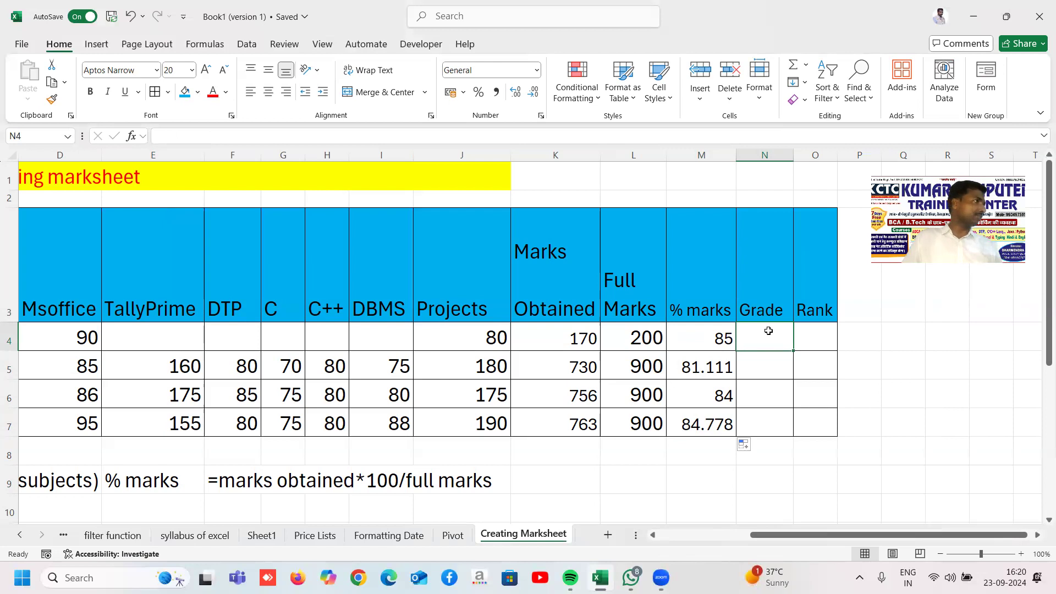
click(557, 479)
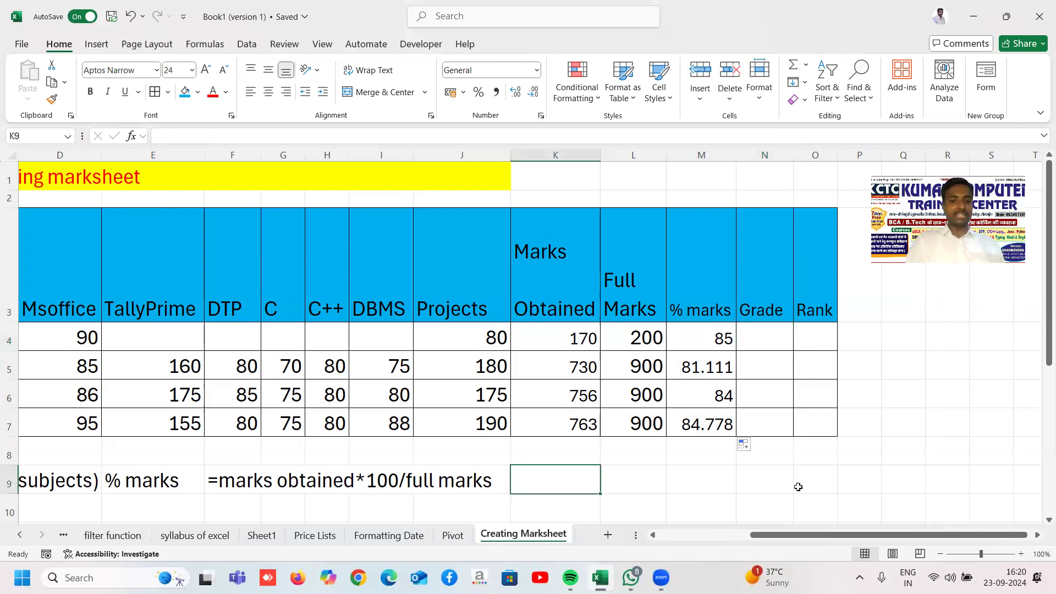
Step: Type the capitalised label 'Grade' in cell K9
text(grade)
key(Tab)
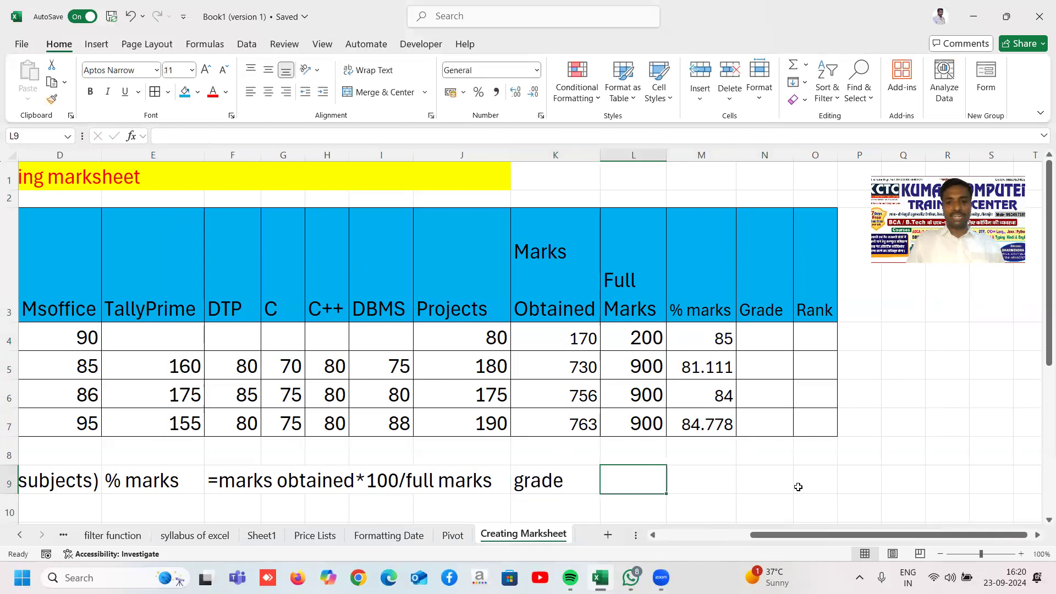
key(Left)
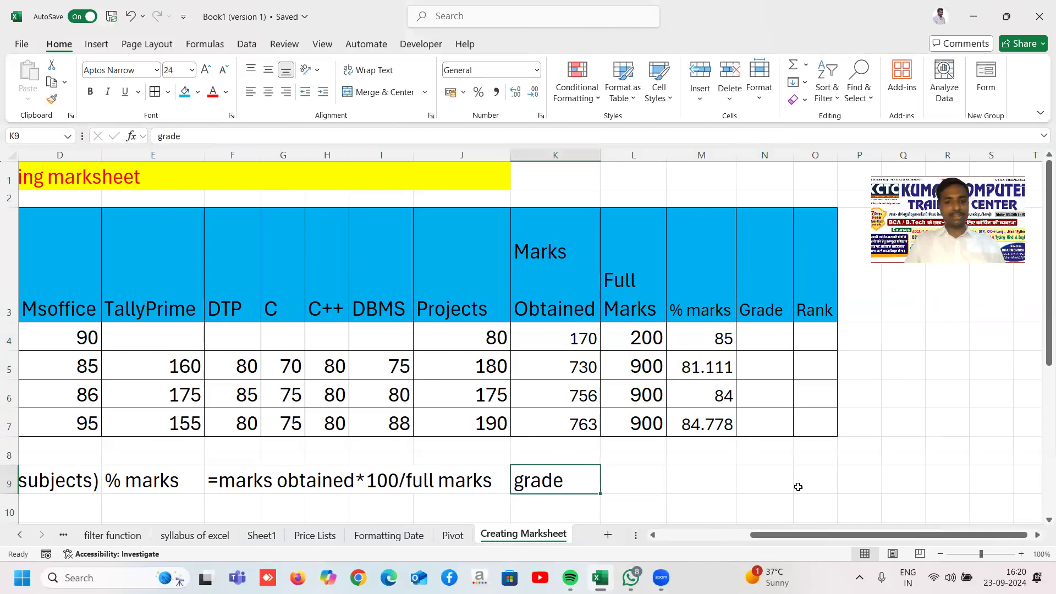
text(Grade)
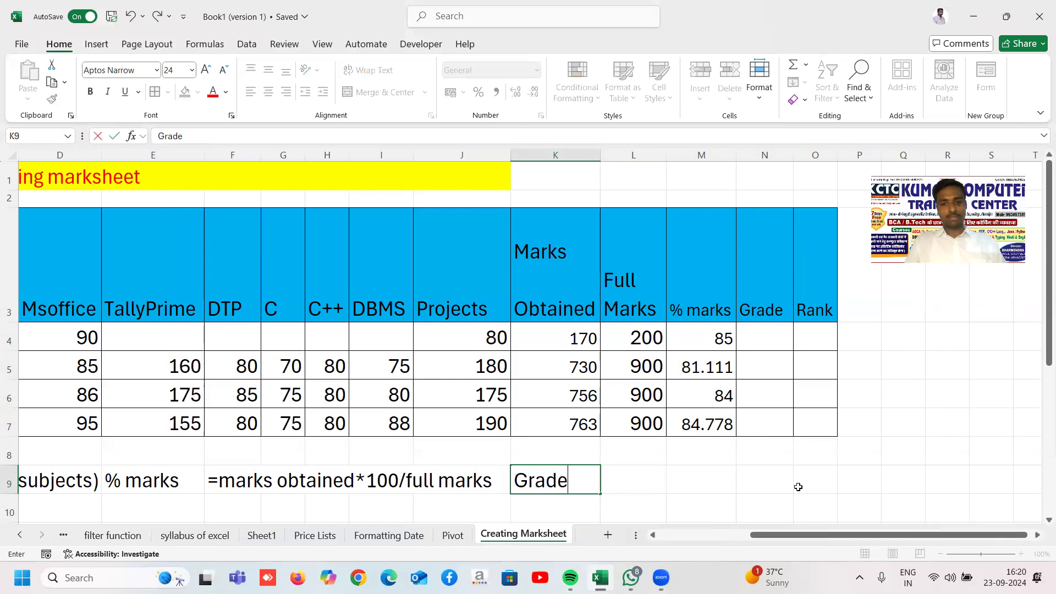
key(Tab)
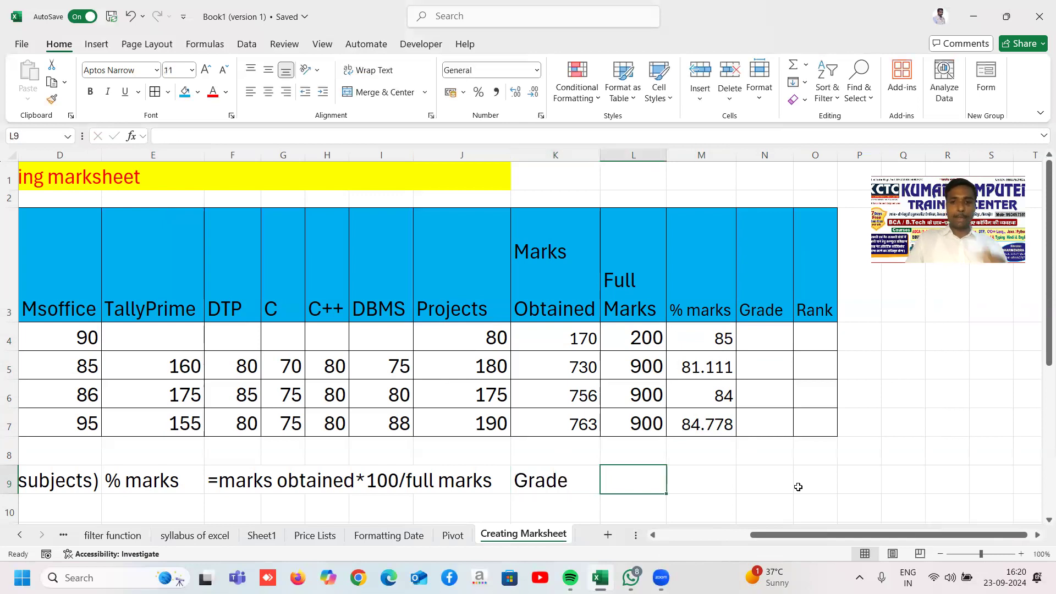
key(Left)
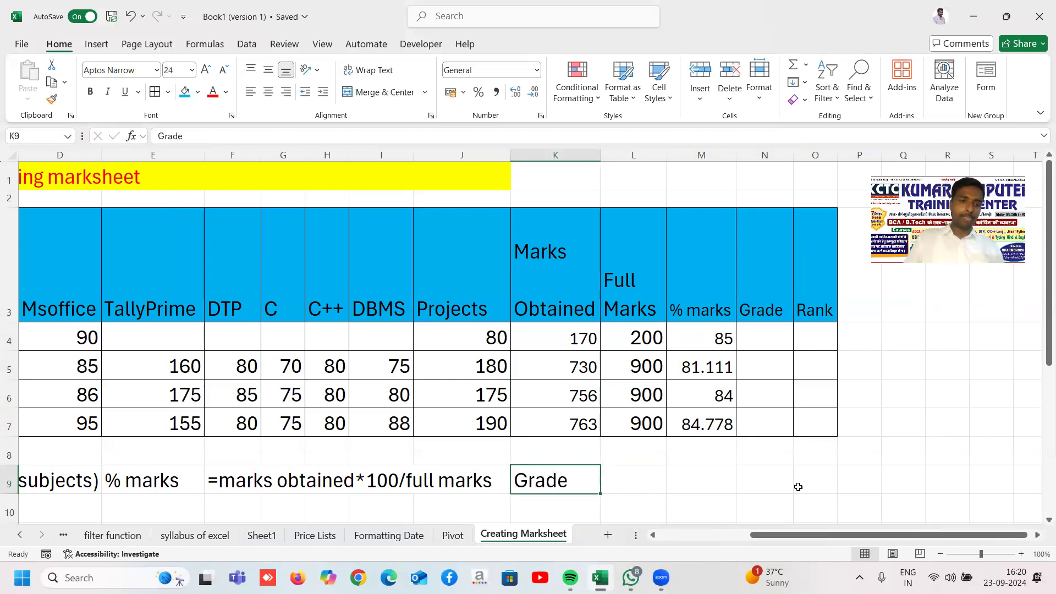
Step: Fill the % marks note across E9:J9 with blue
drag(149, 480, 447, 480)
click(448, 480)
drag(157, 479, 486, 481)
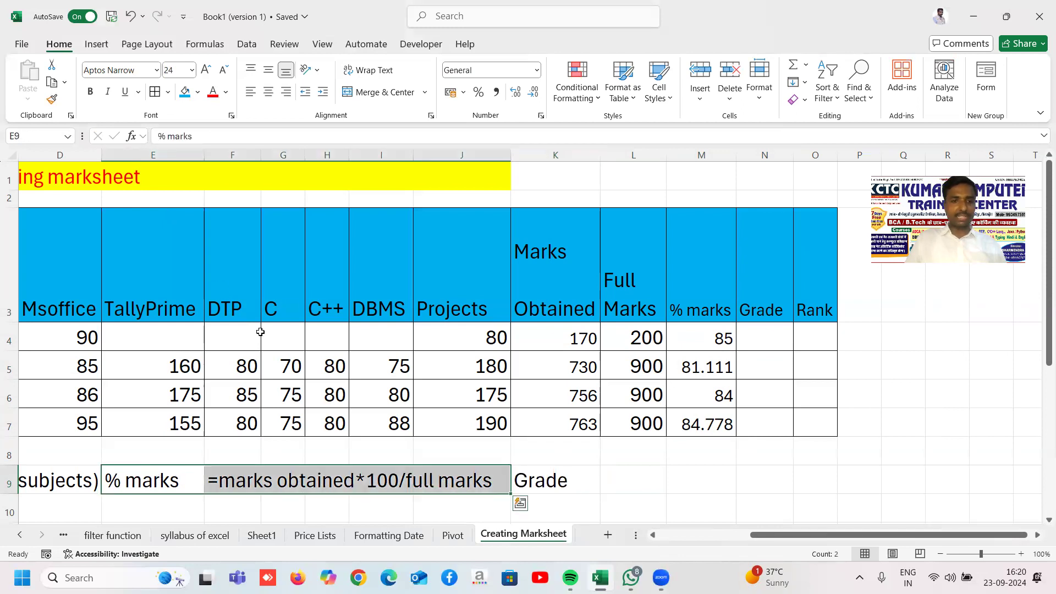
click(184, 101)
click(632, 455)
Step: Give the marks Obtained note cells in row 9 a light green fill
drag(75, 477, 128, 476)
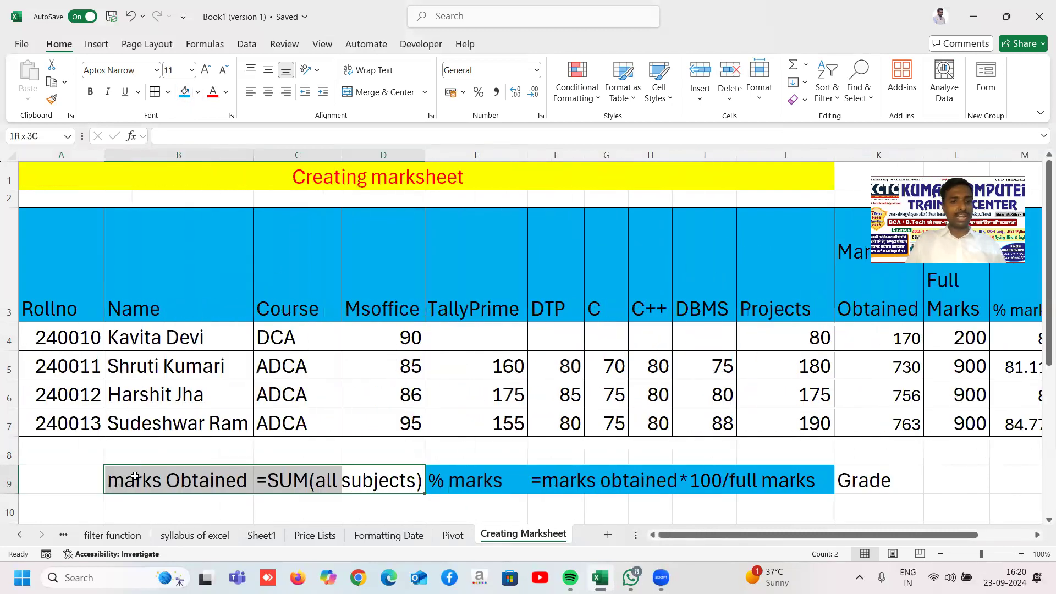
click(197, 93)
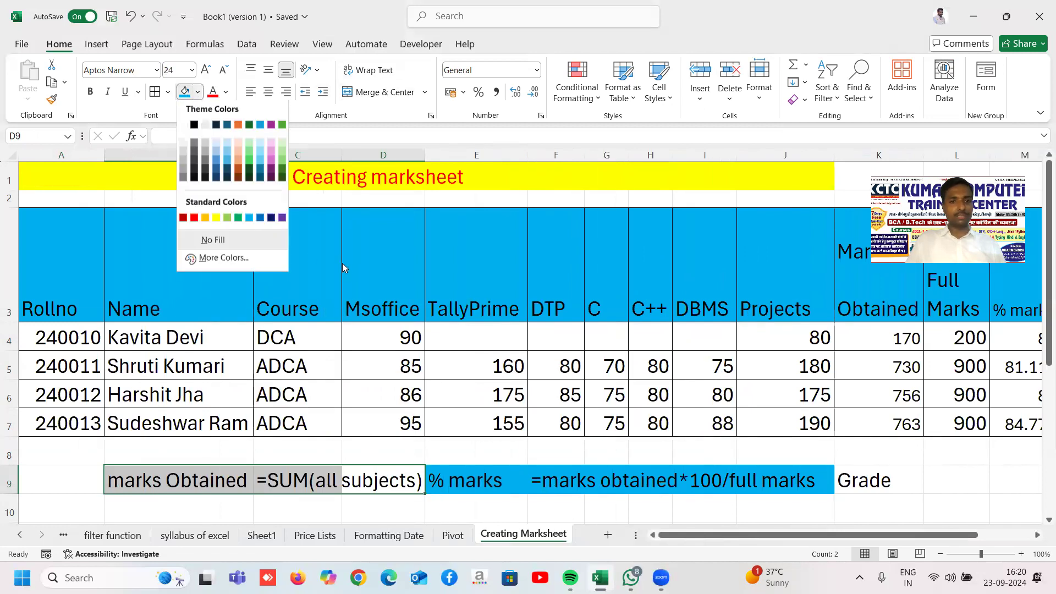
click(226, 221)
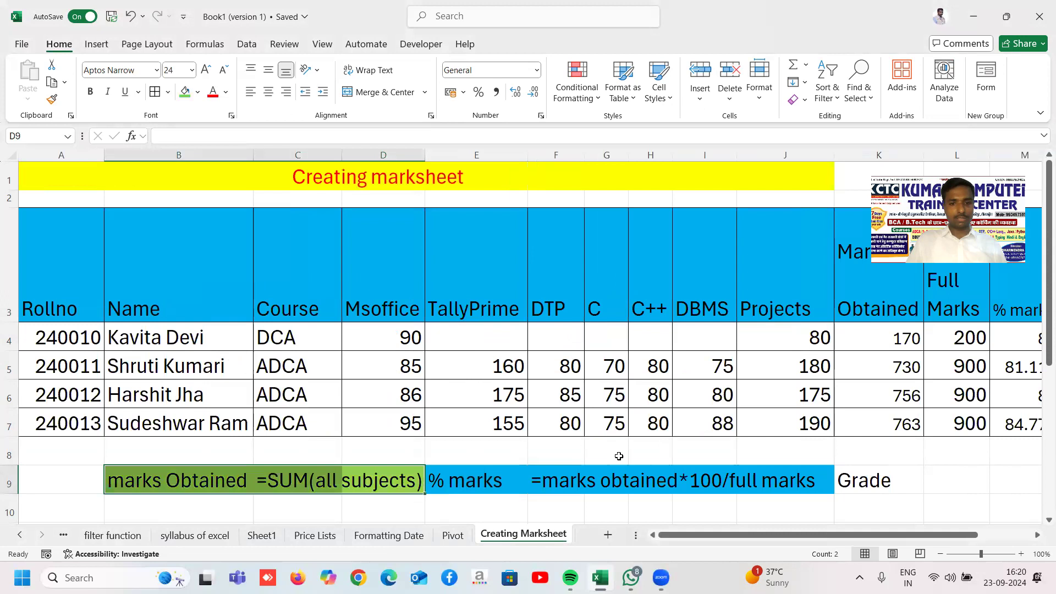
click(877, 479)
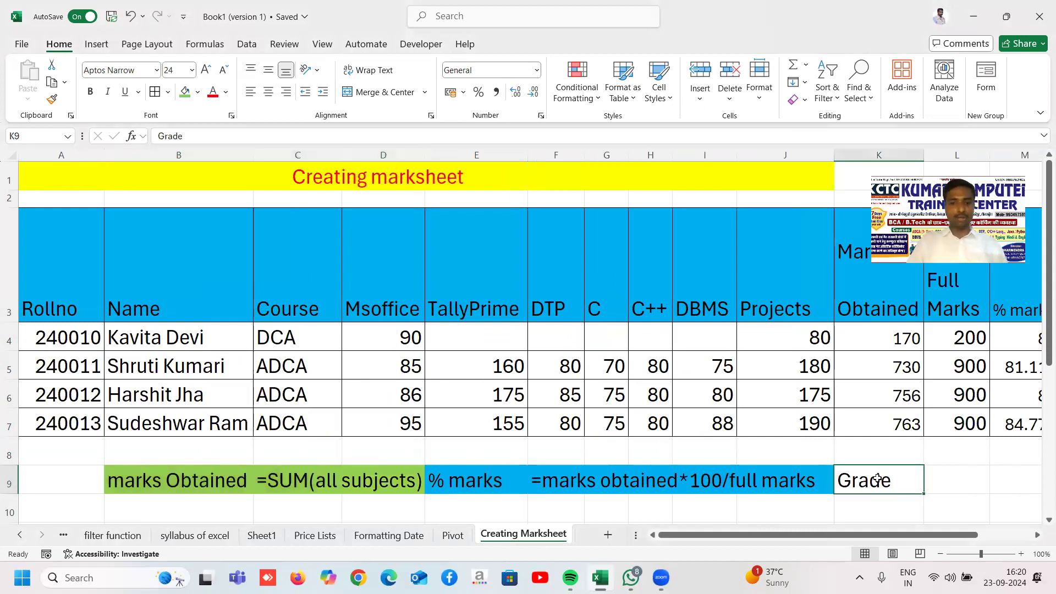
key(Right)
key(Right)
key(Right)
key(Right)
key(Right)
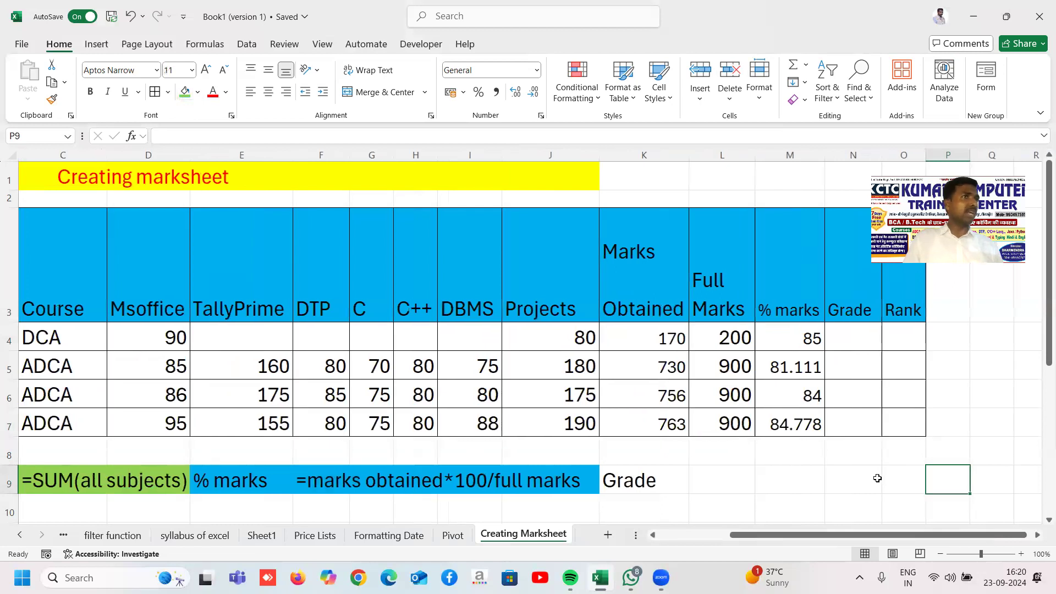
key(Right)
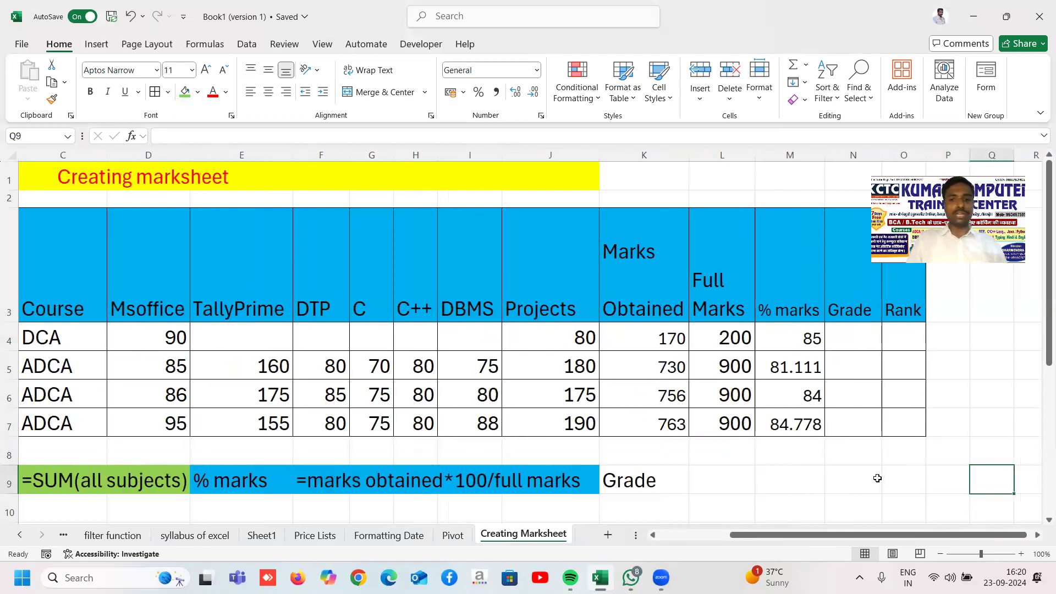
key(Left)
key(Left)
key(Left)
key(Left)
key(Left)
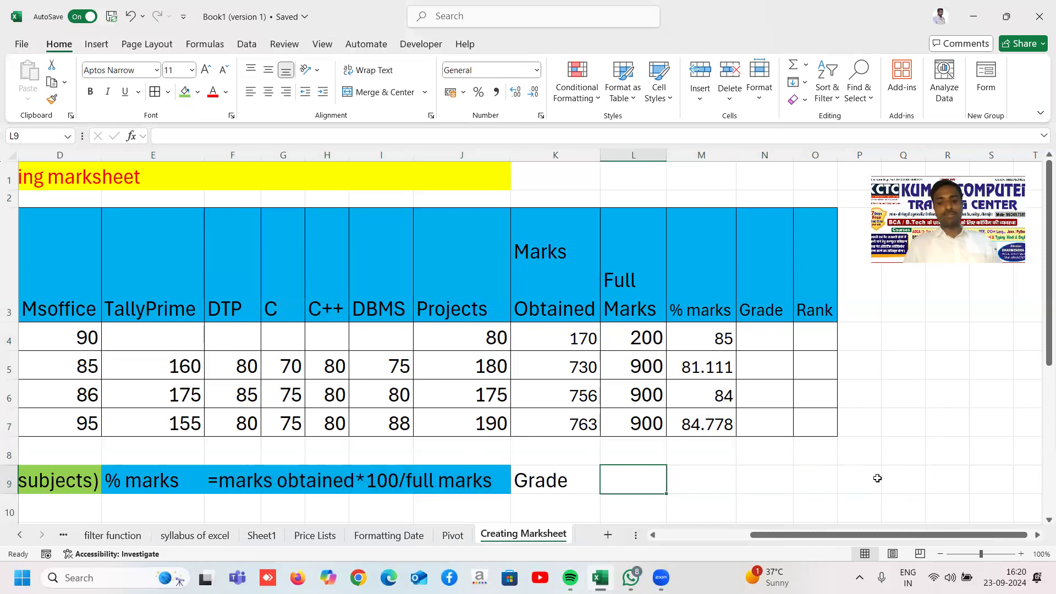
Step: Start the L9 criteria note with '% marks>=90, grade-A'
text(-)
key(BackSpace)
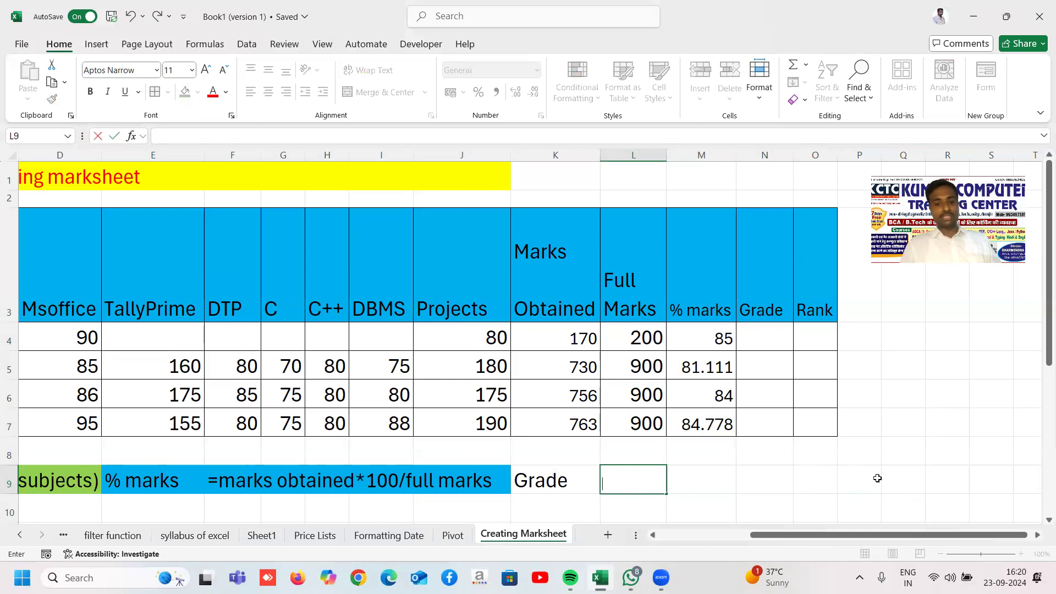
text(% makrs)
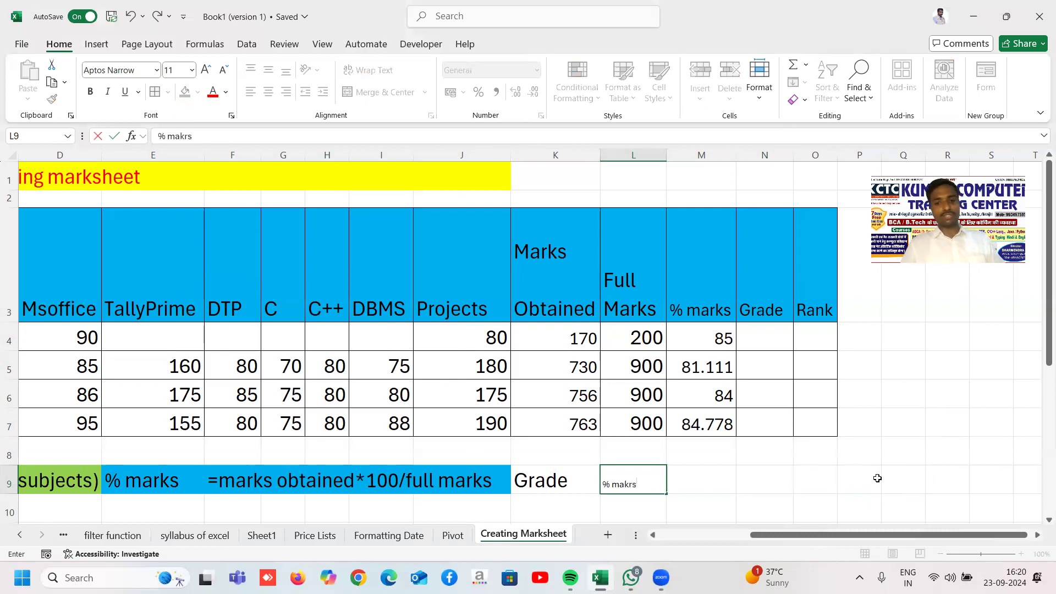
key(BackSpace)
key(BackSpace)
key(BackSpace)
text(rks)
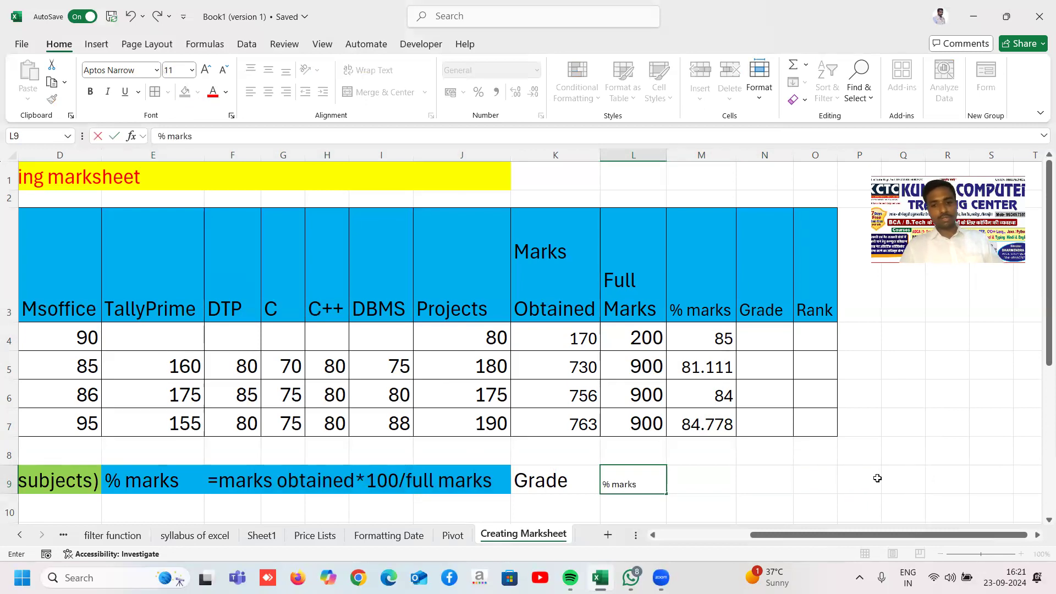
text(>=60)
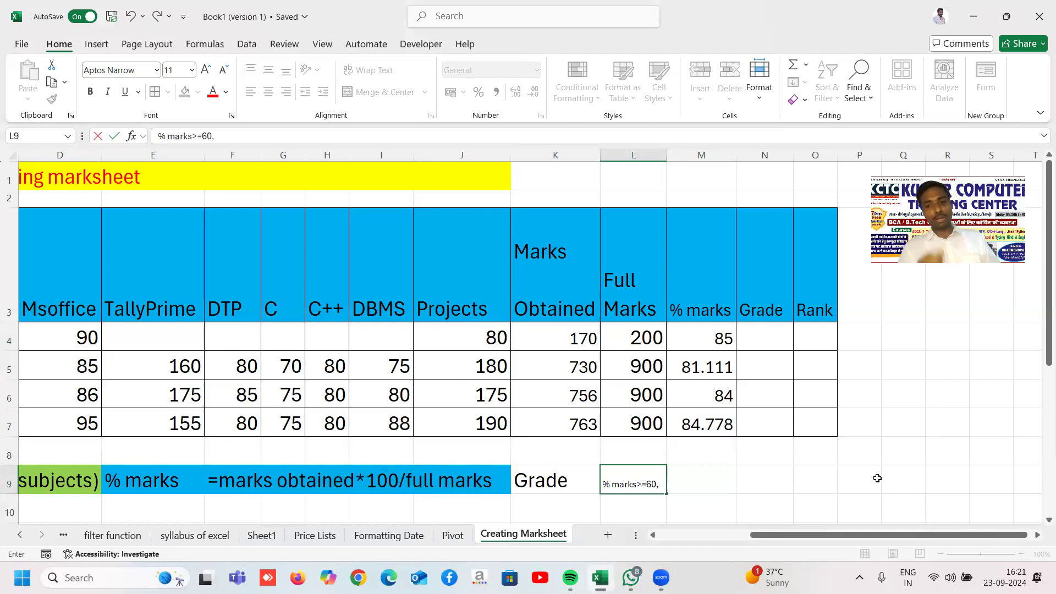
text(, grade)
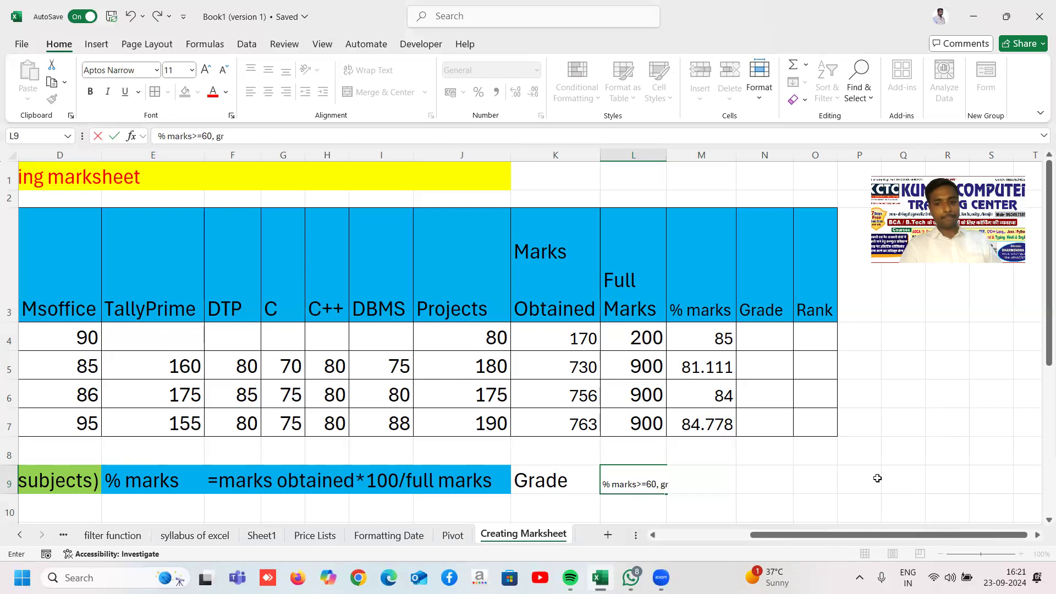
key(BackSpace)
key(BackSpace)
key(BackSpace)
key(BackSpace)
key(BackSpace)
key(BackSpace)
key(BackSpace)
key(BackSpace)
key(BackSpace)
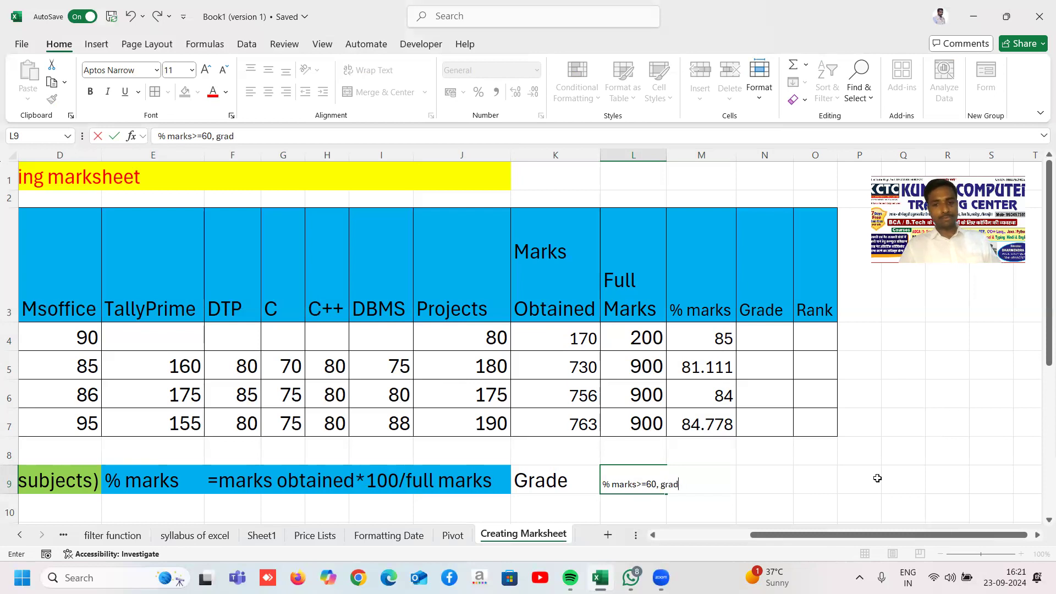
text(90)
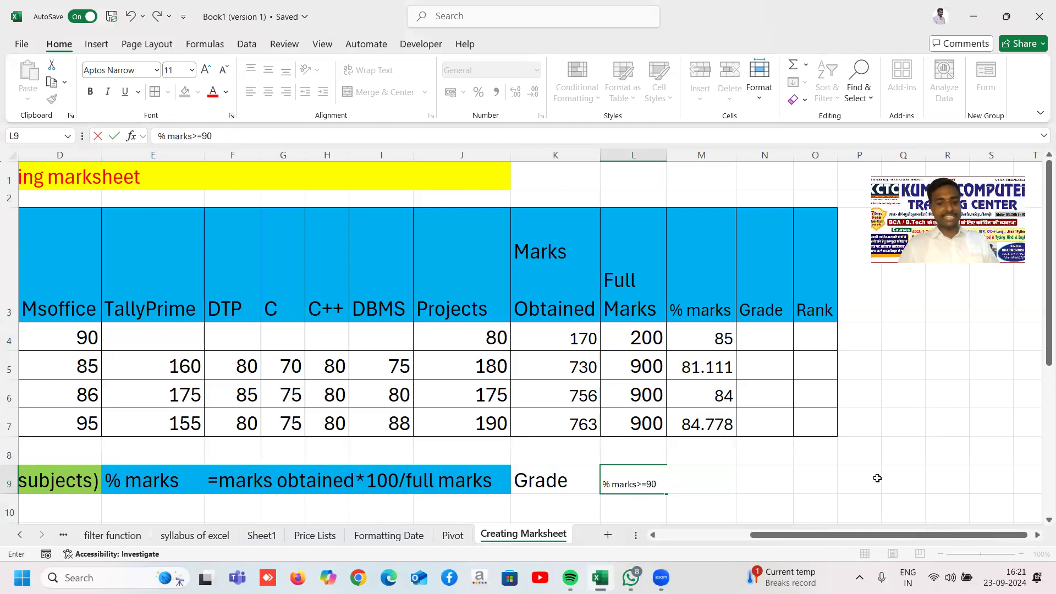
text(, grade=A,)
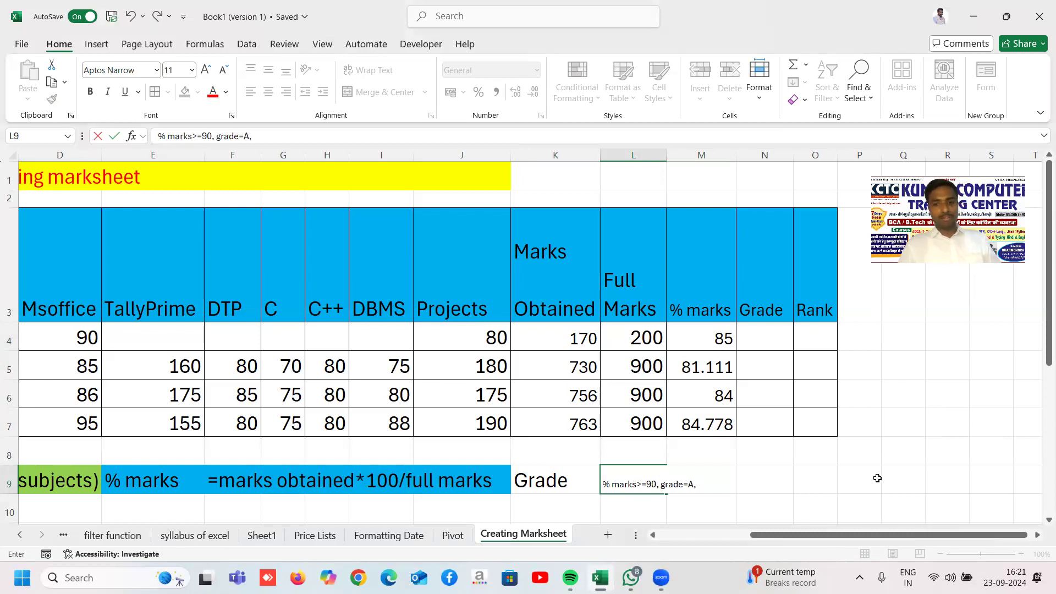
key(BackSpace)
key(BackSpace)
key(BackSpace)
key(BackSpace)
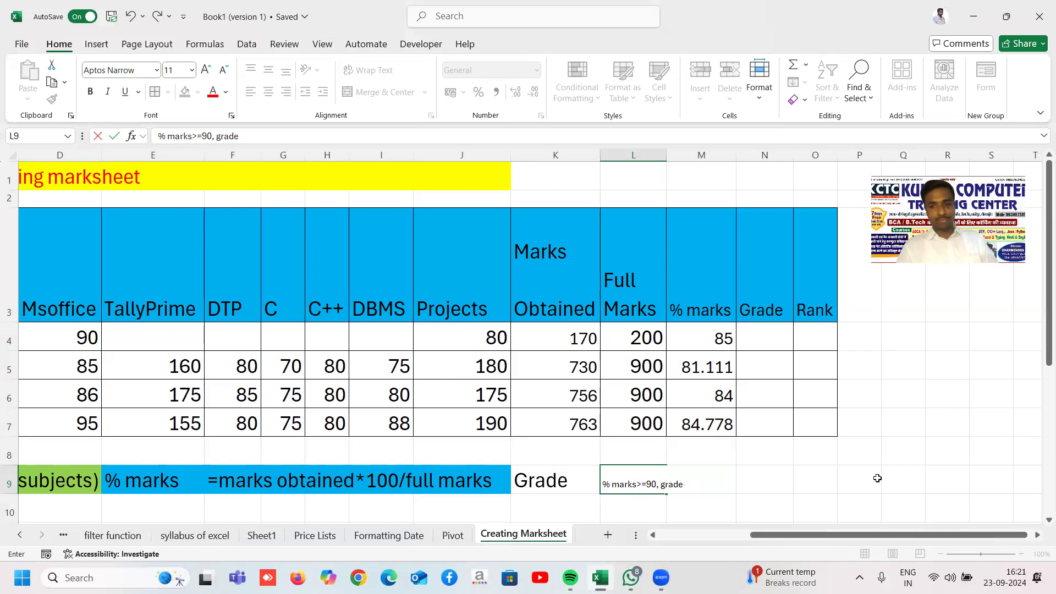
text(-A)
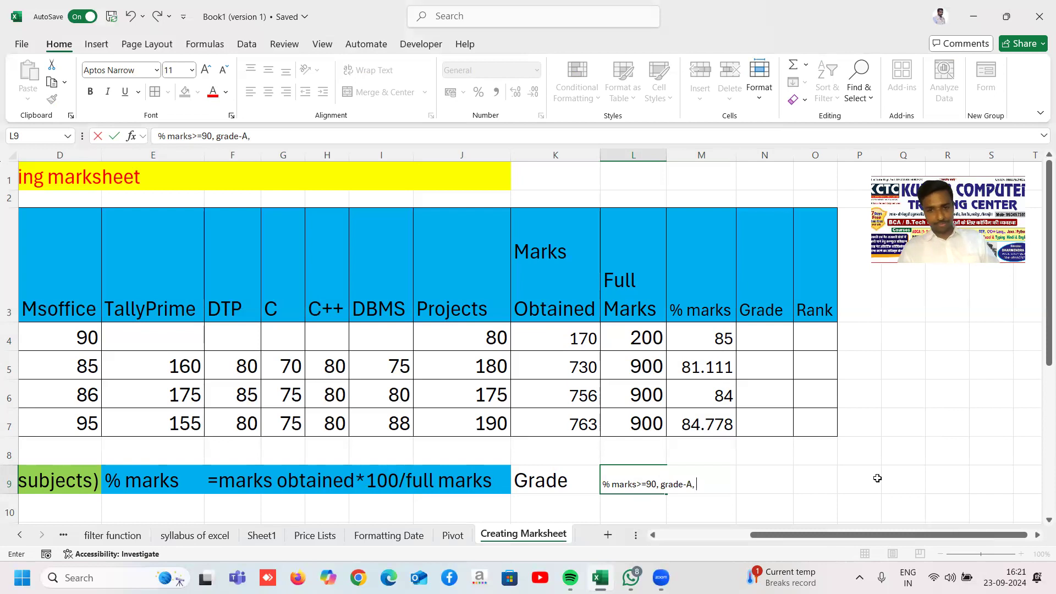
Step: Finish the note with '%>=80, Grade-B, % marks>=70, Grade-C, Otherwise Grade-D'
text(, %)
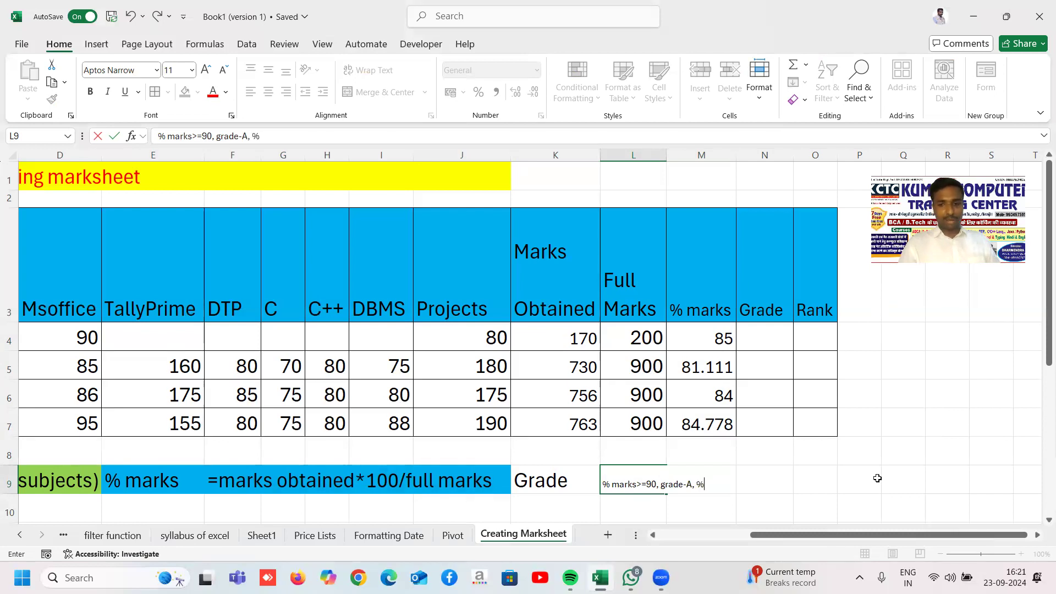
text(>=80)
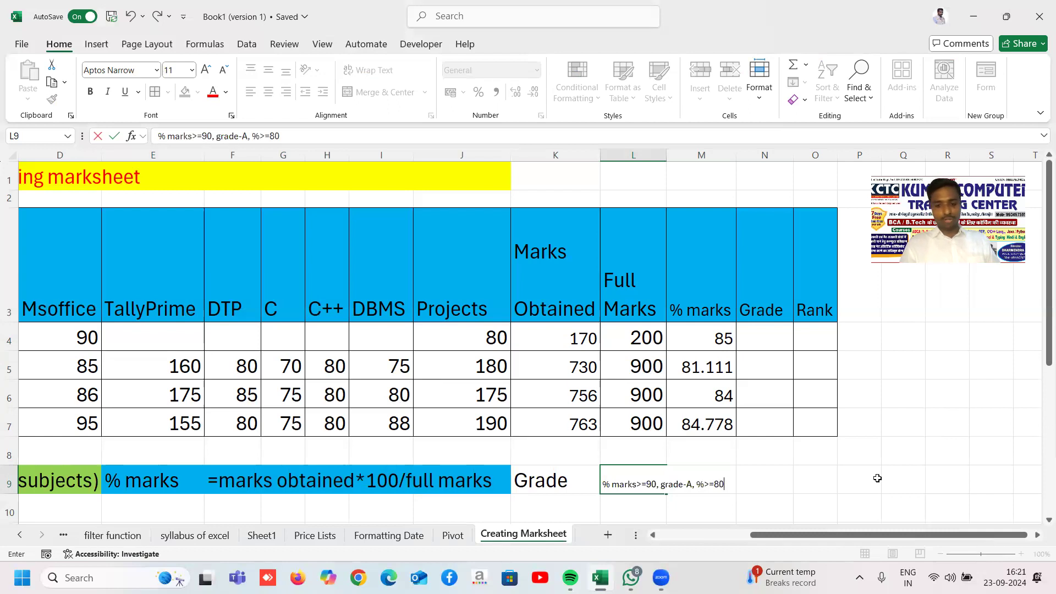
text(, Grdae)
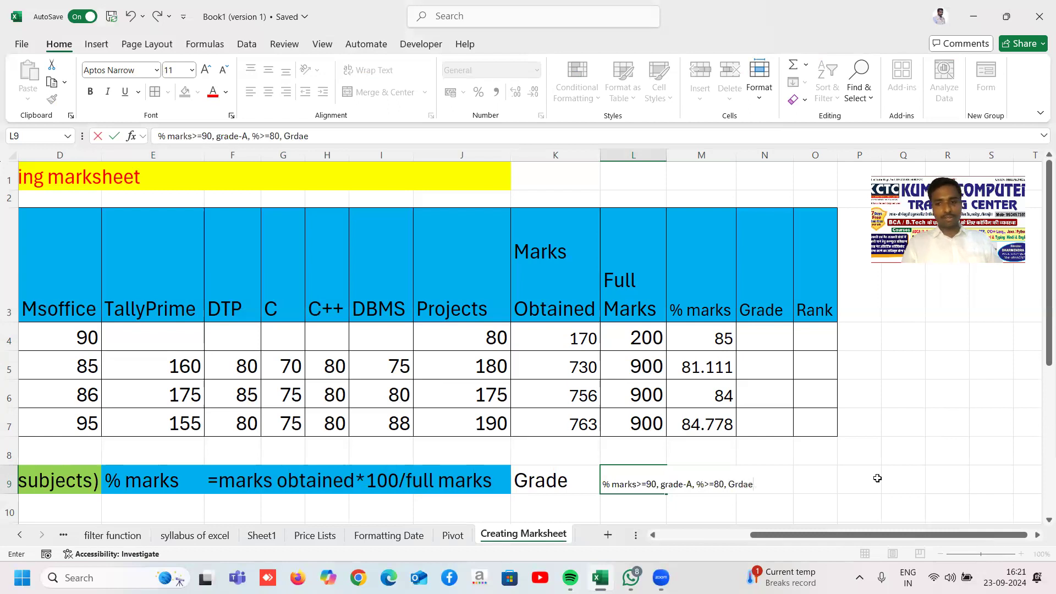
key(BackSpace)
key(BackSpace)
key(BackSpace)
text(ade)
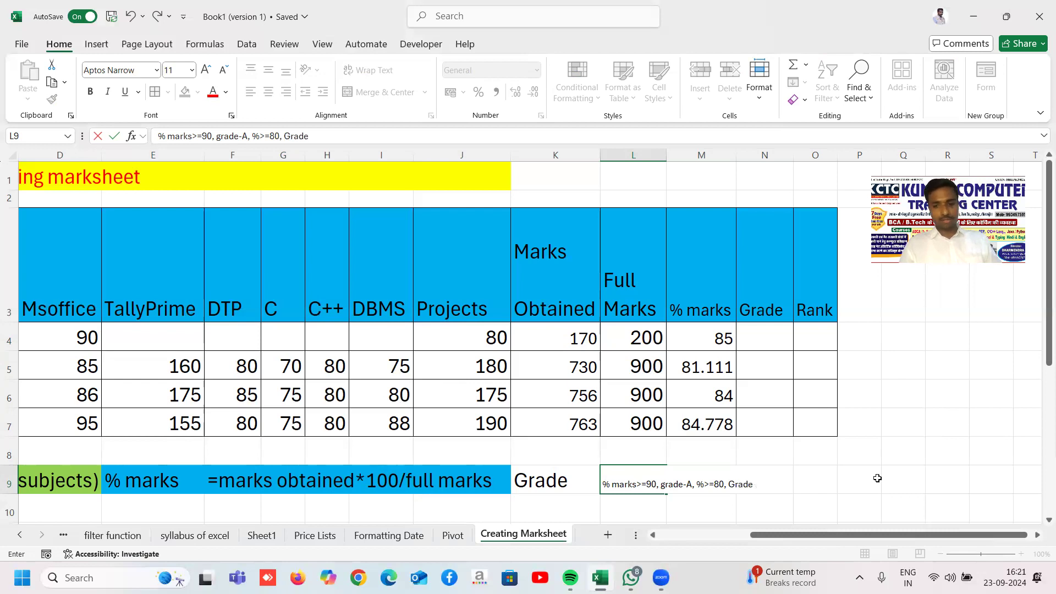
text(=-B)
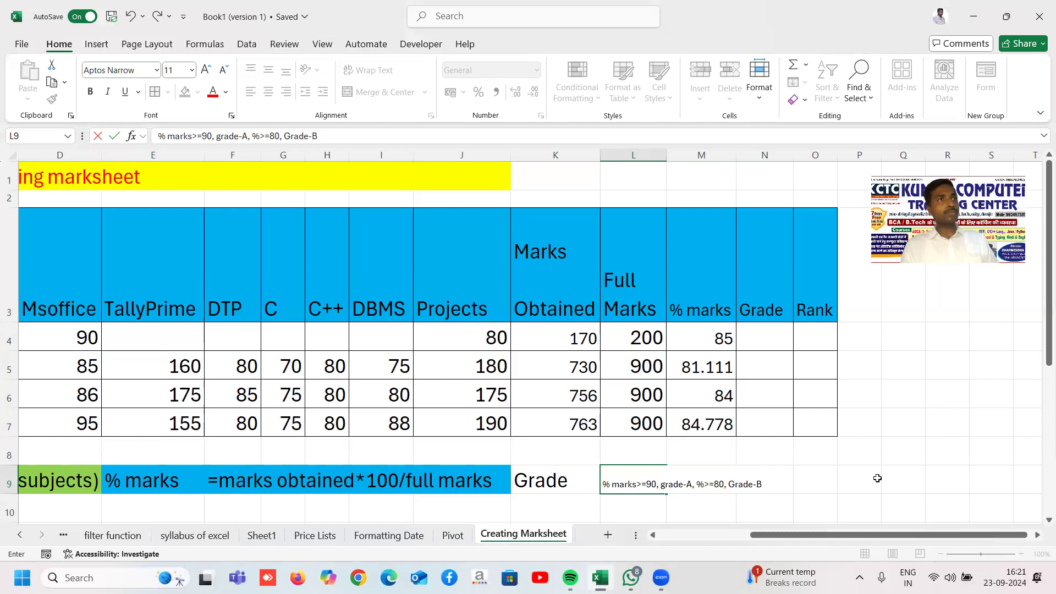
text(, % marks>=70)
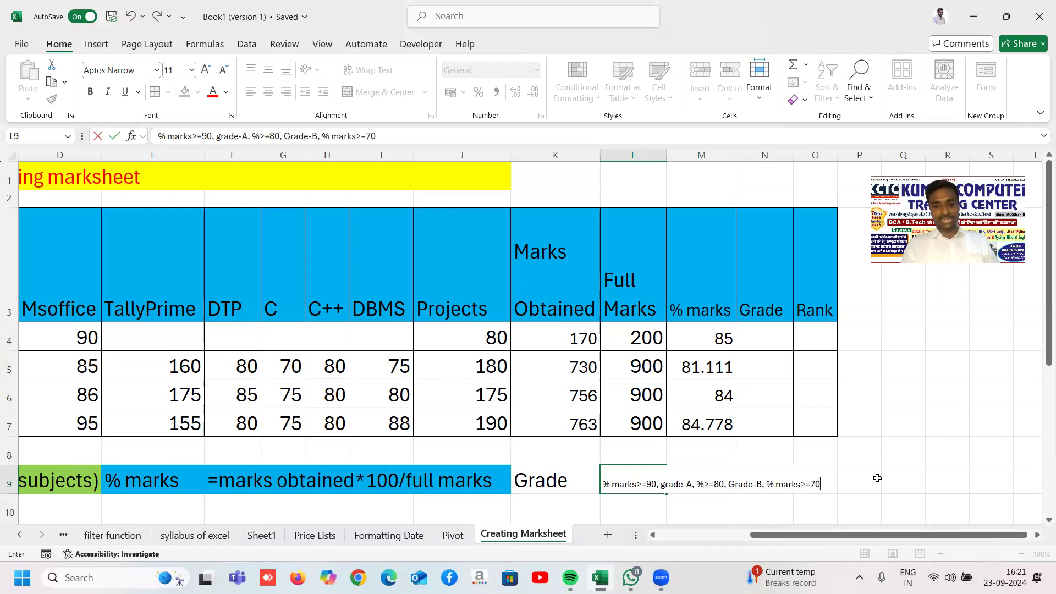
text(, Grade)
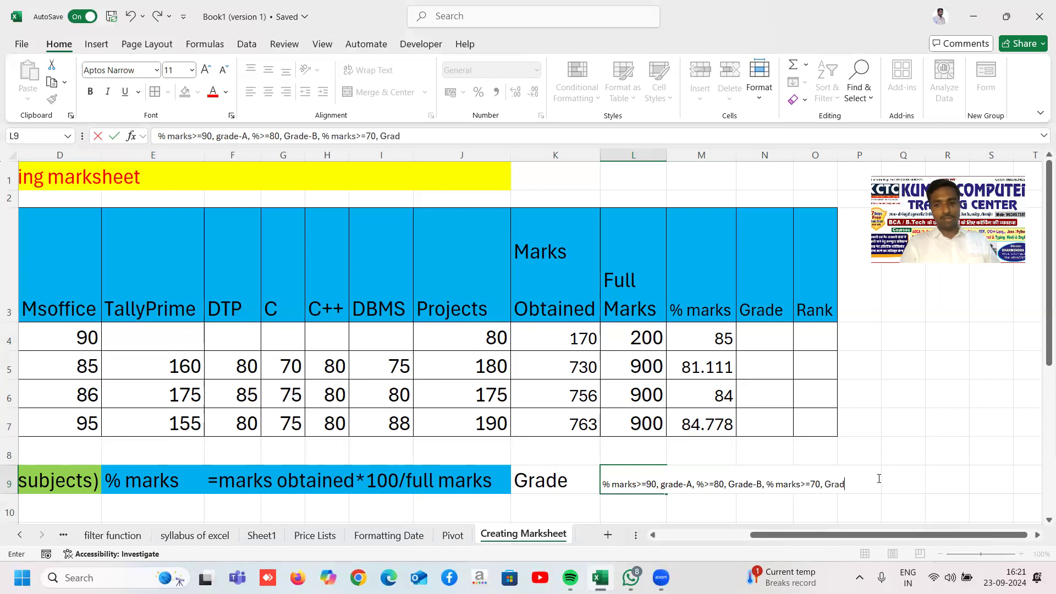
text(-C, Otherw)
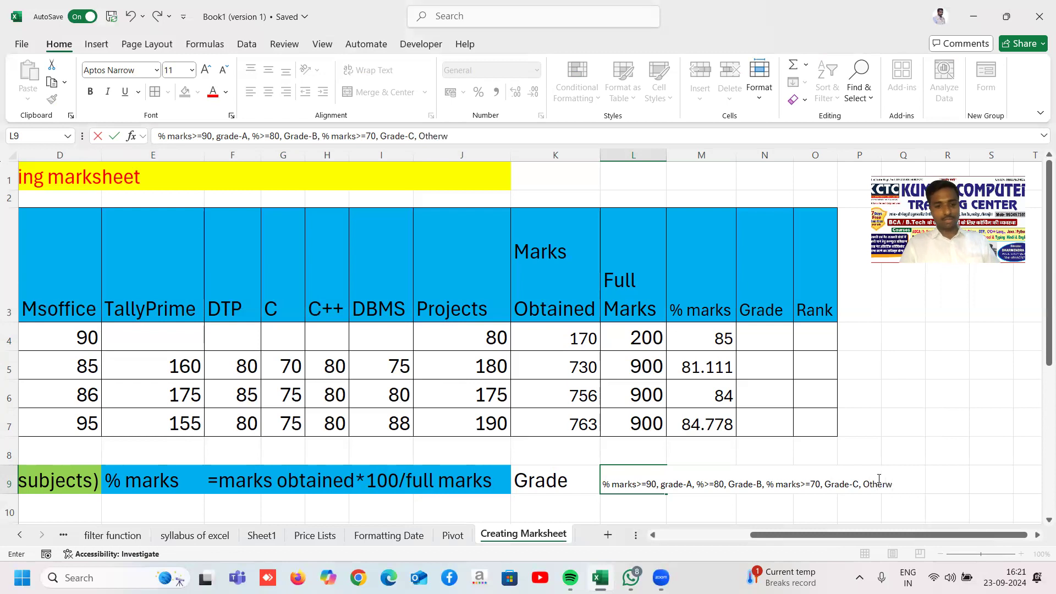
text(ise Grade-D)
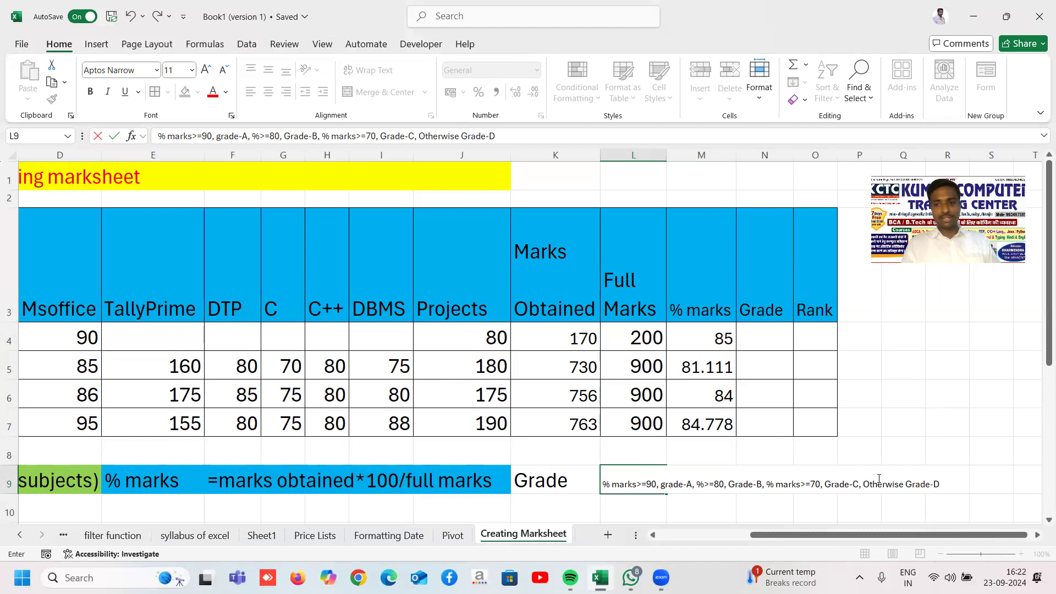
key(Return)
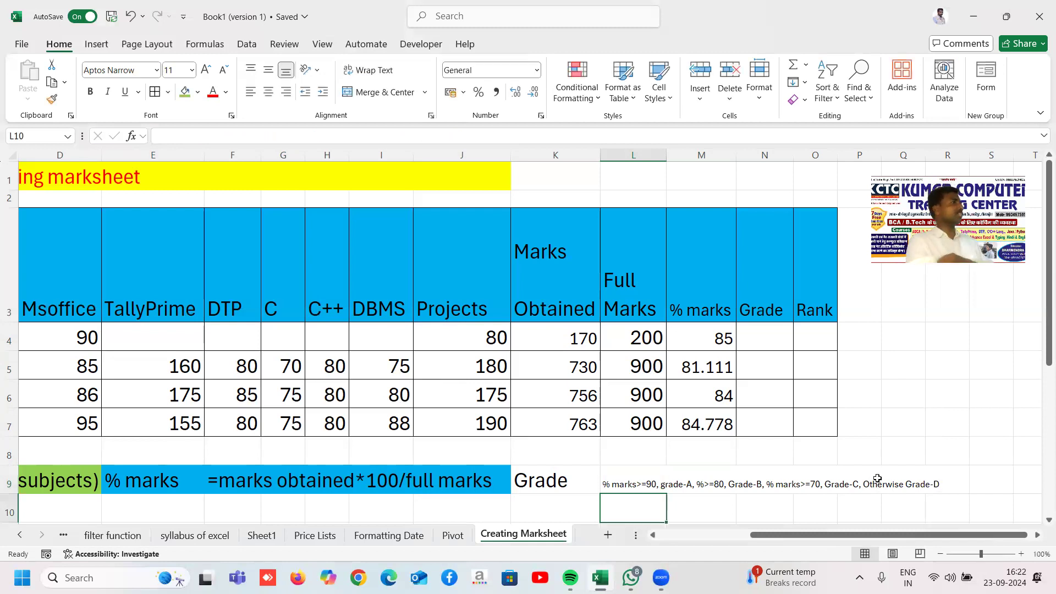
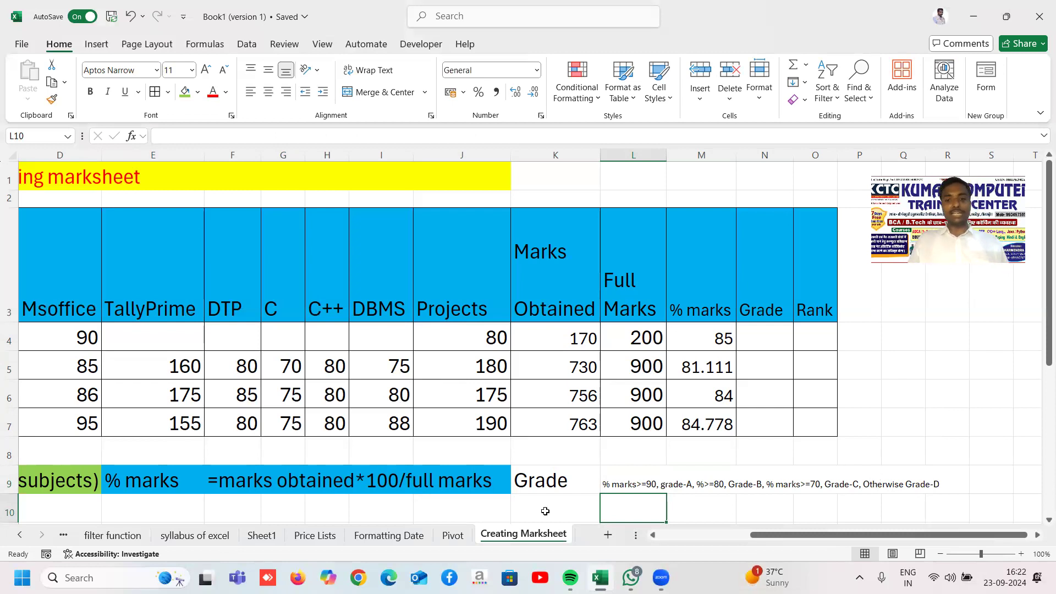
Step: Set the grading-criteria note in L9 to 14-point font size
click(621, 477)
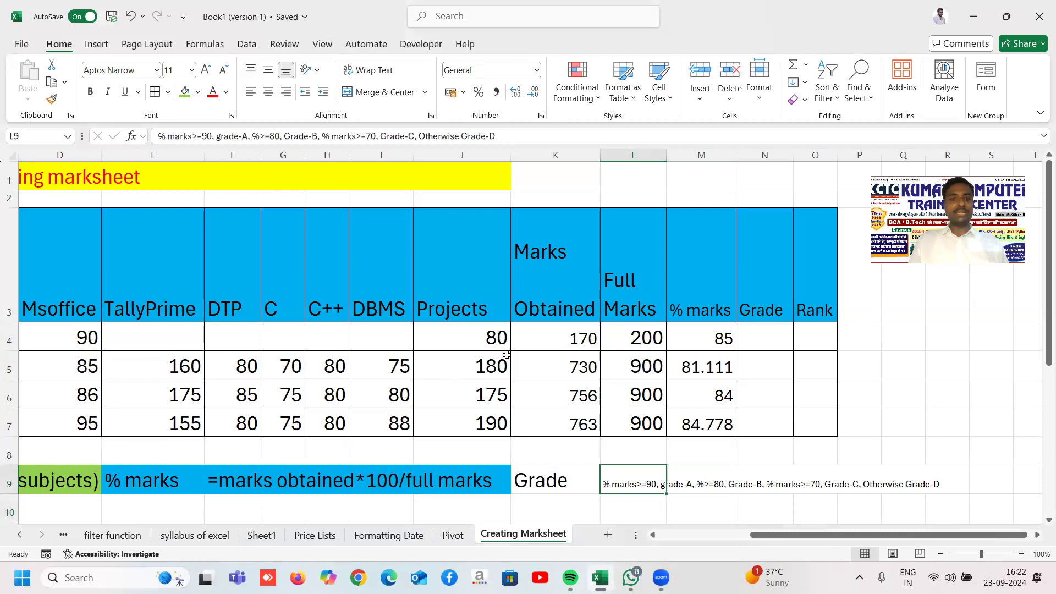
click(183, 70)
text(14)
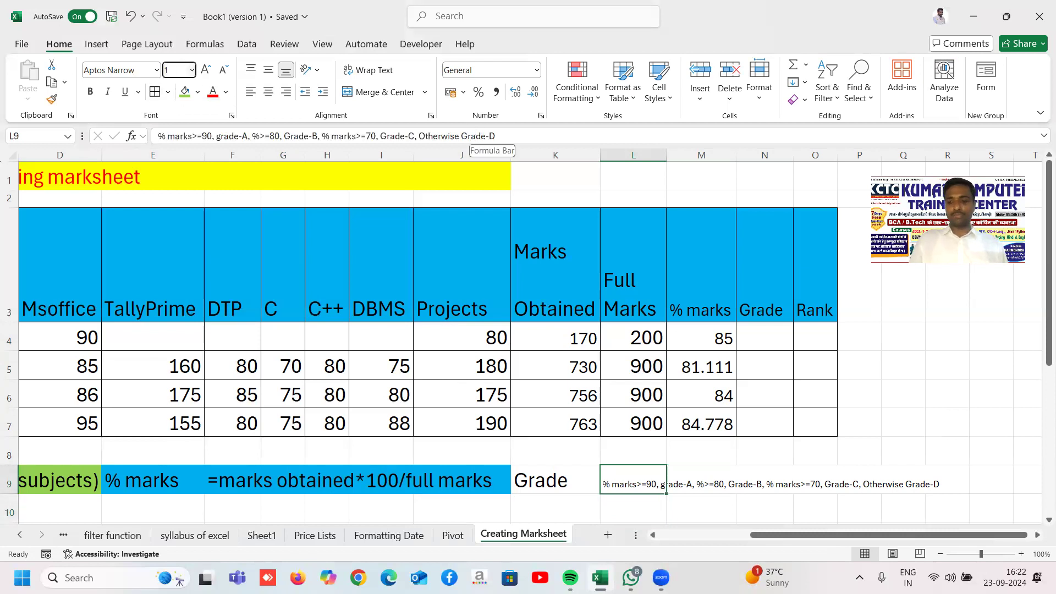
key(Return)
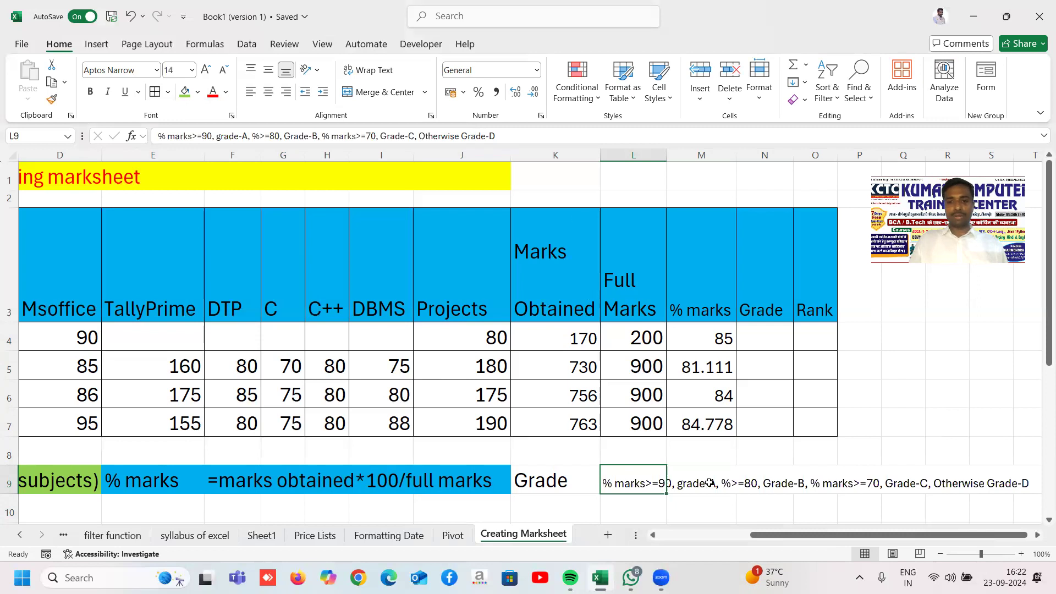
click(732, 517)
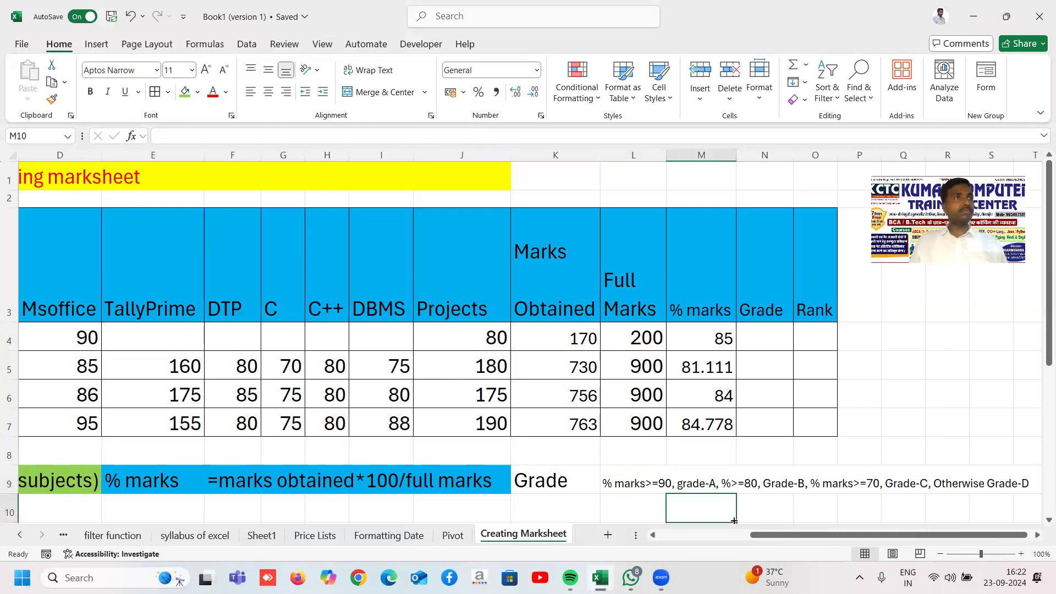
click(623, 513)
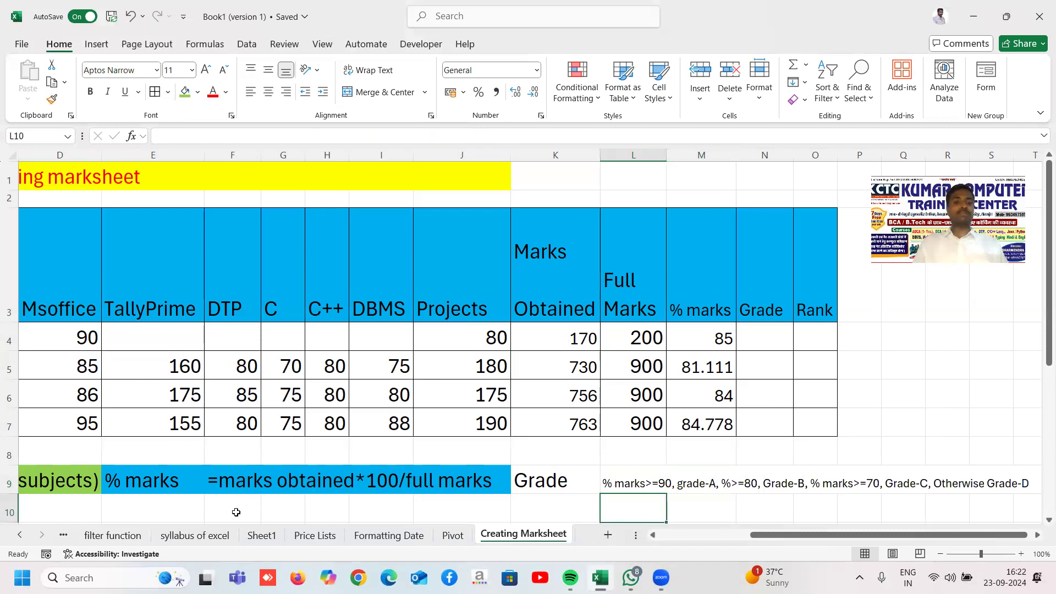
click(155, 509)
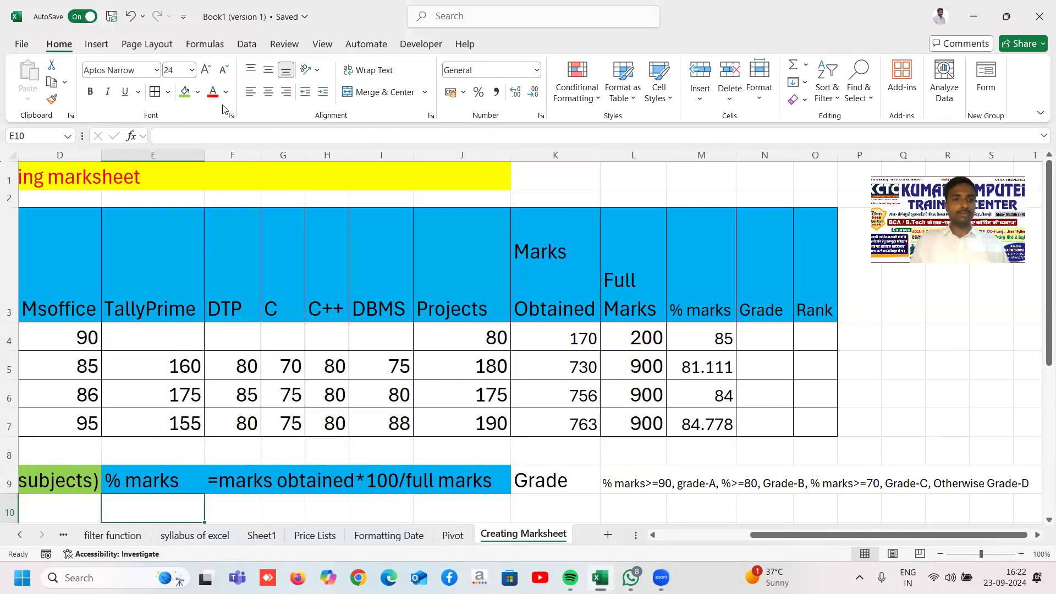
click(177, 73)
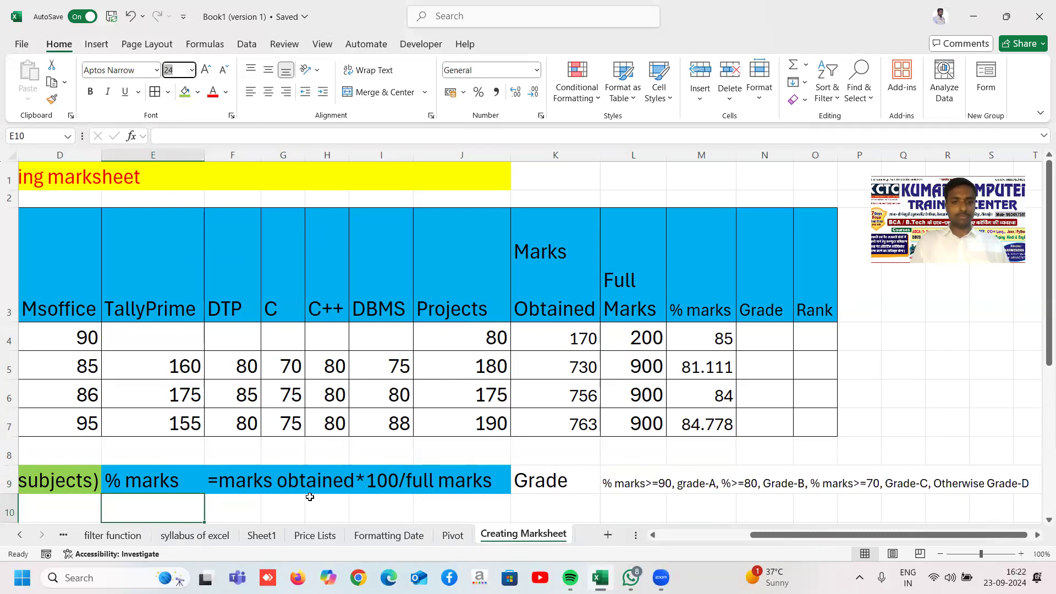
key(BackSpace)
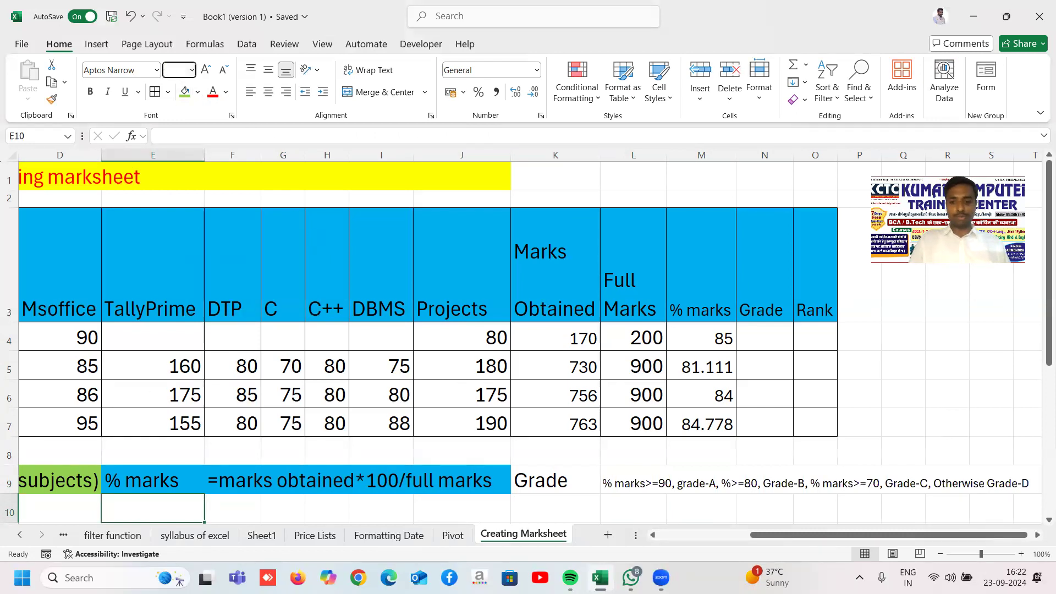
text(=)
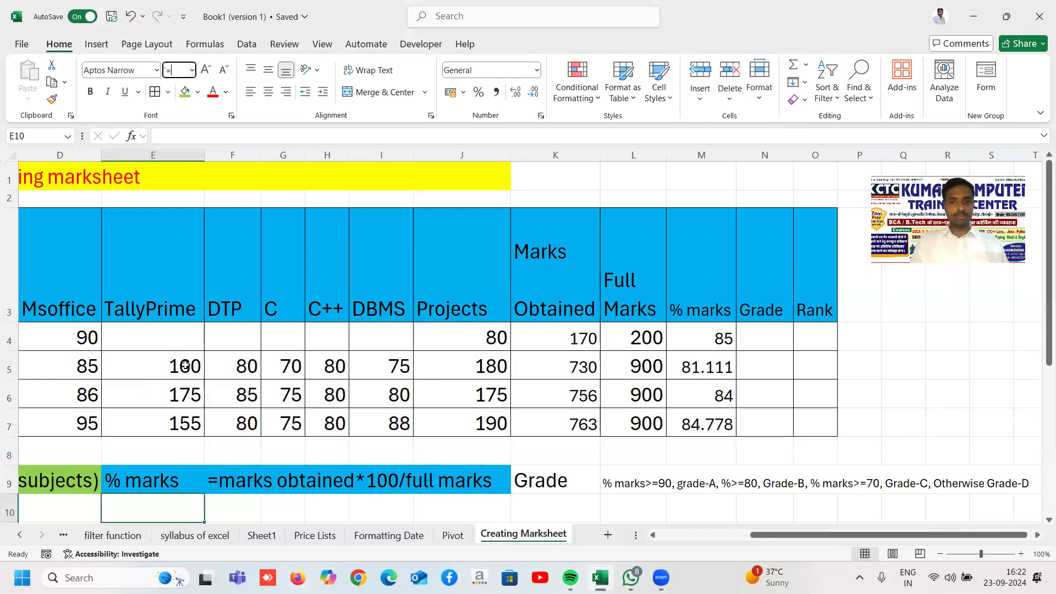
key(Return)
click(533, 325)
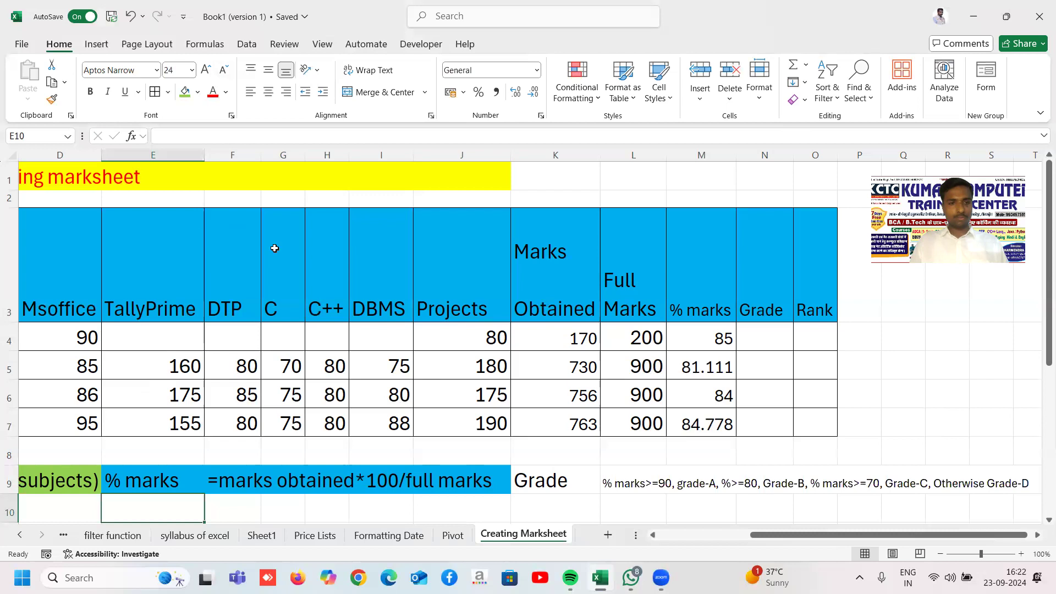
Step: Type the E10 syntax note '=if(%mks>=90,"Grade-A"' with Grade-A in quotes
text('=if()
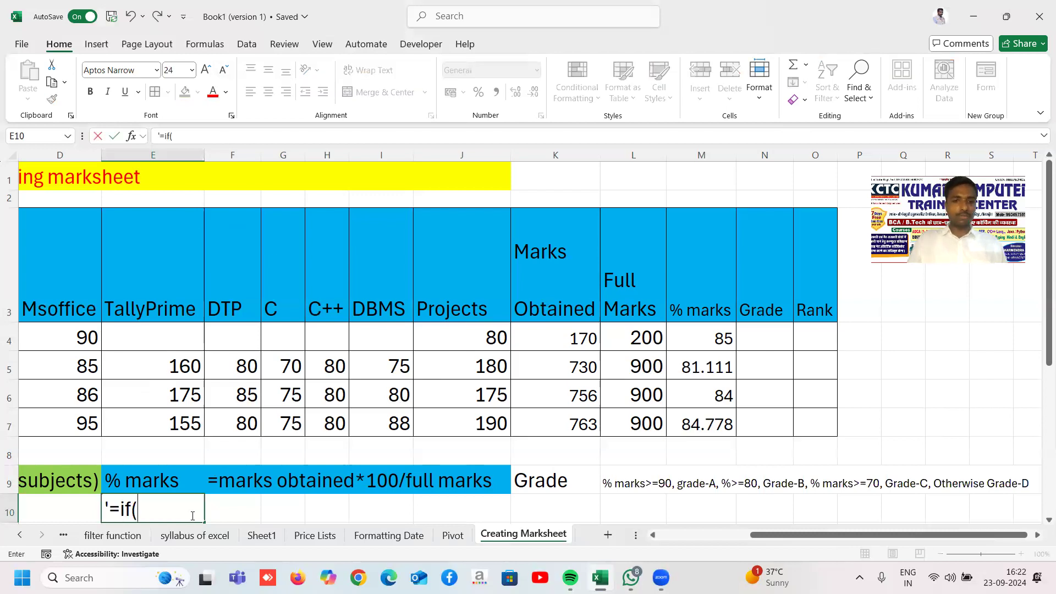
text(%mks)
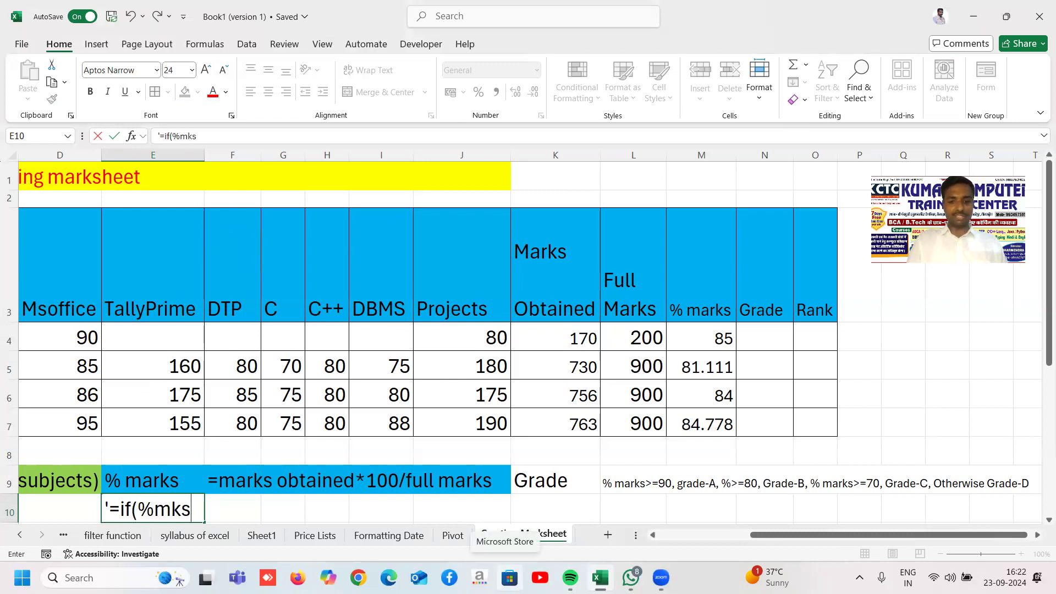
text(>=90)
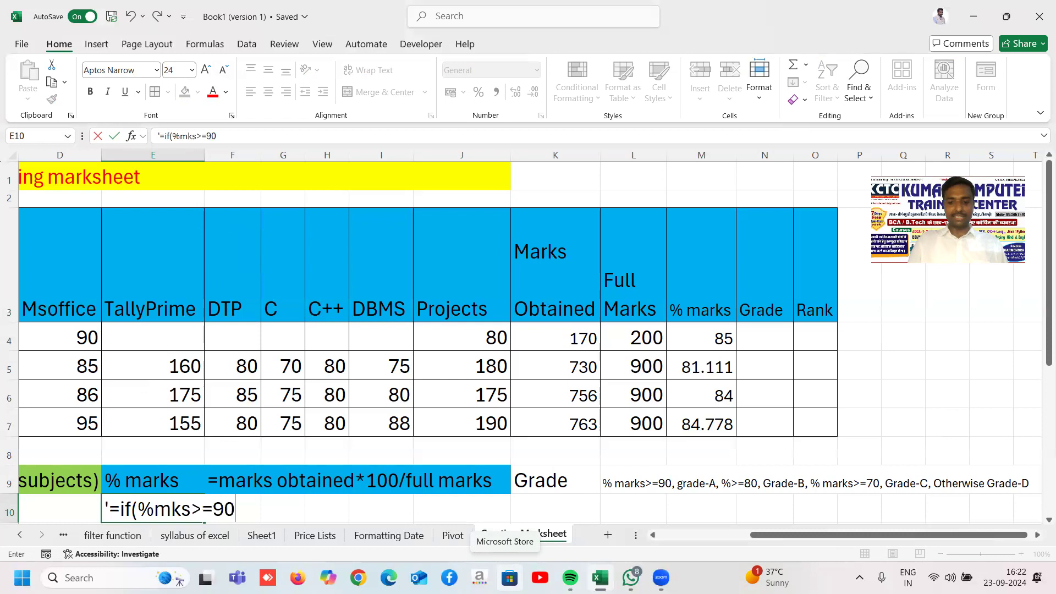
text(, Grade)
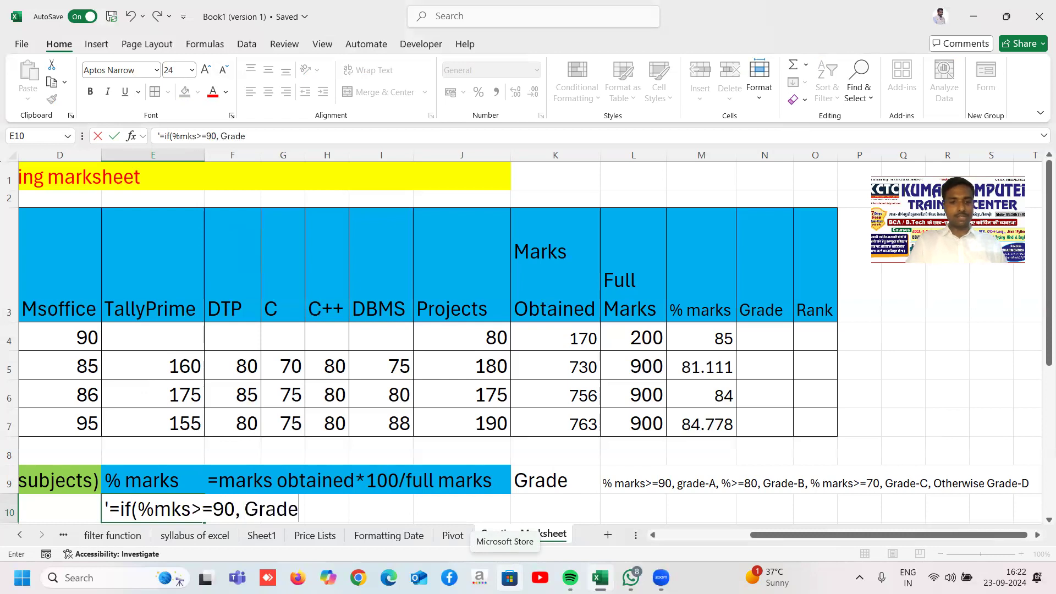
text(-A")
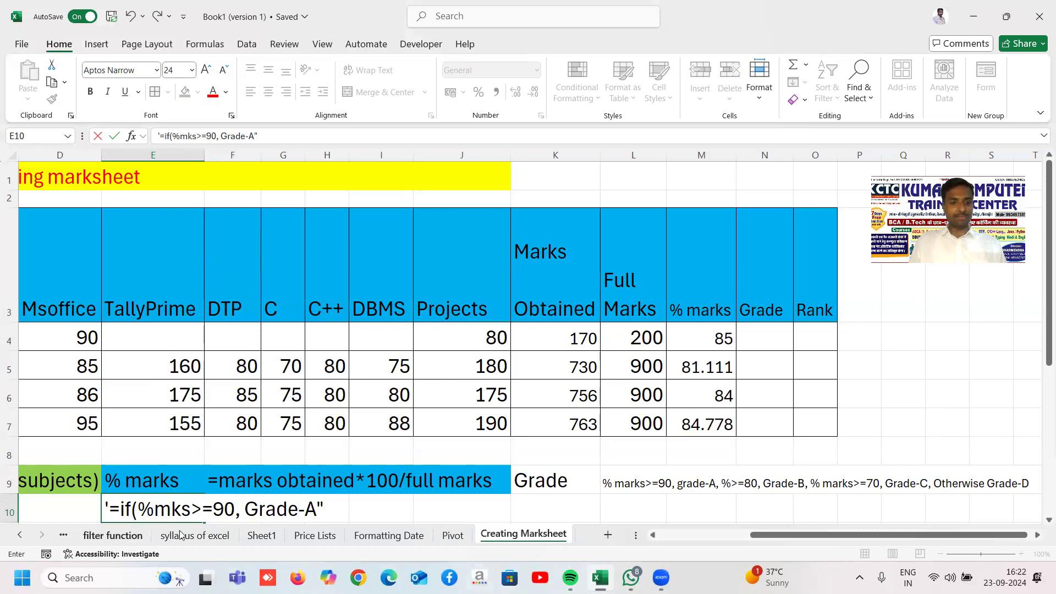
click(245, 508)
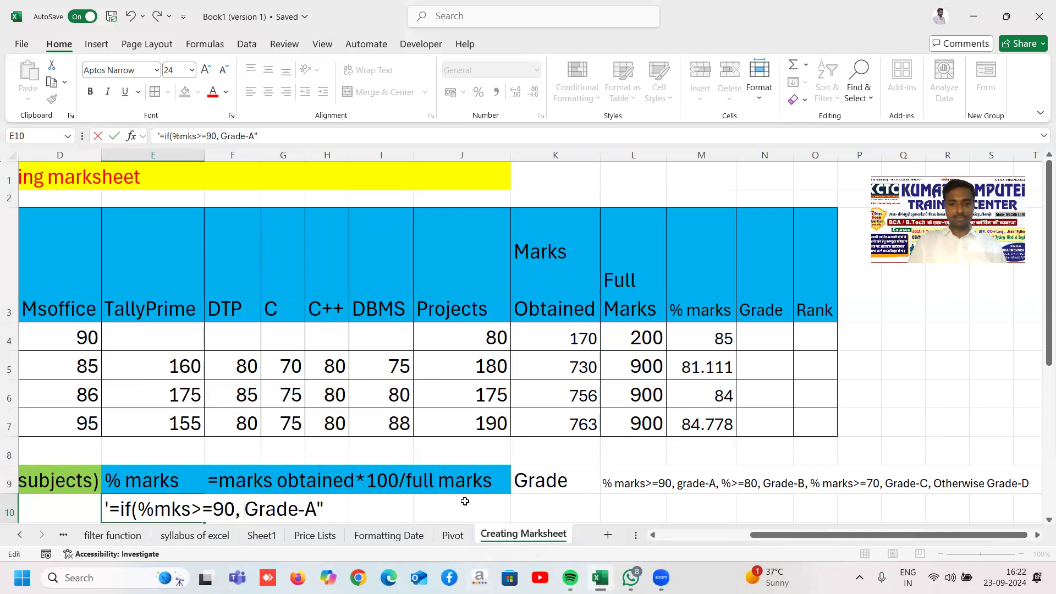
text(")
key(Right)
key(Right)
key(Right)
key(Right)
key(Right)
key(Right)
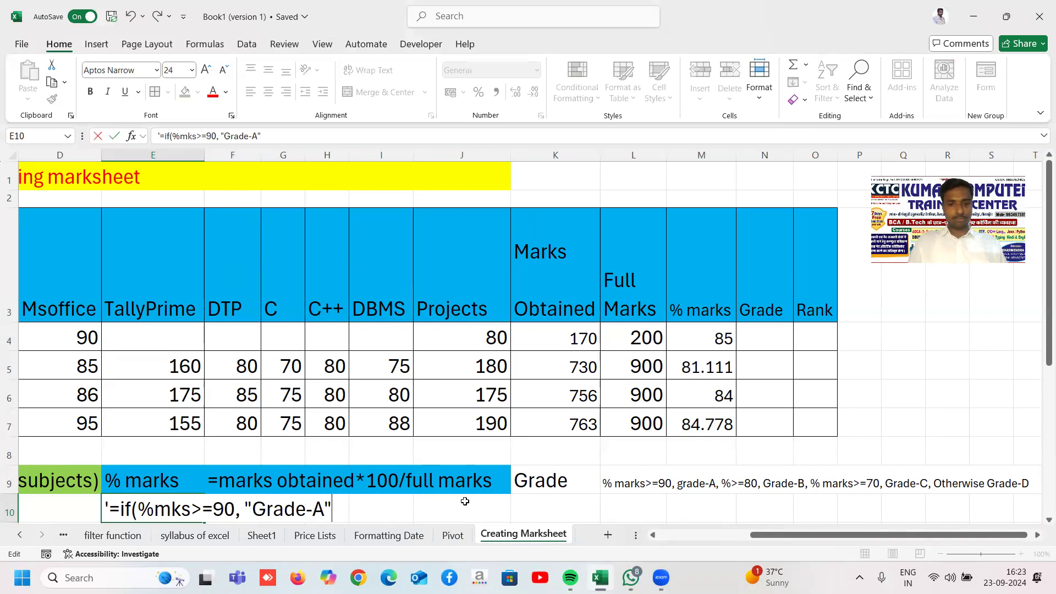
Step: Extend the note with the >=80 "Grade-B" and >=70 "Grade-C", else "Grade-D" clauses
text(, if(mks)
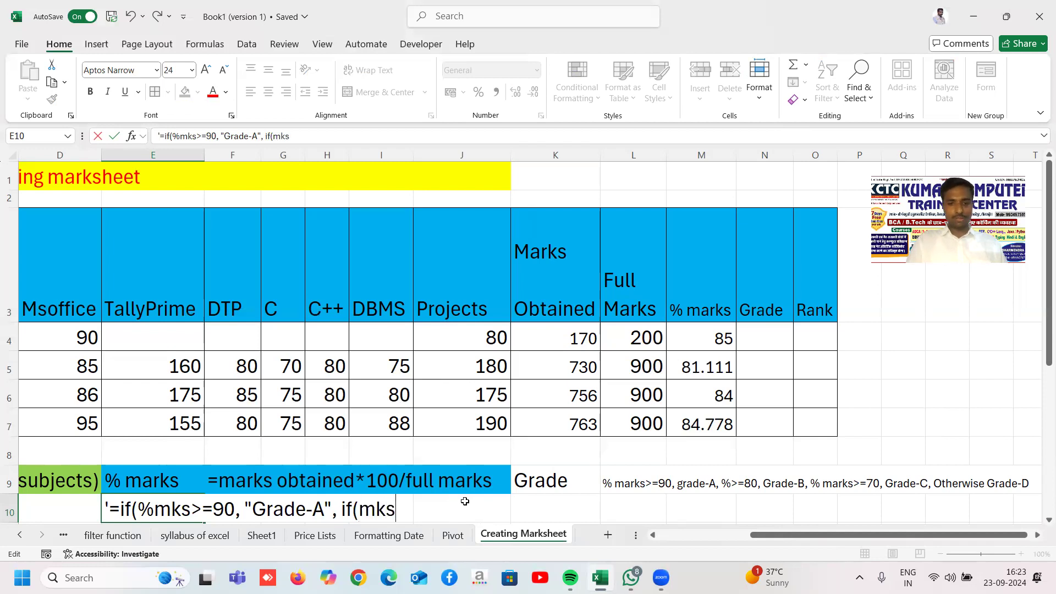
text(>)
key(BackSpace)
key(BackSpace)
key(BackSpace)
key(BackSpace)
key(BackSpace)
text((%mks>)
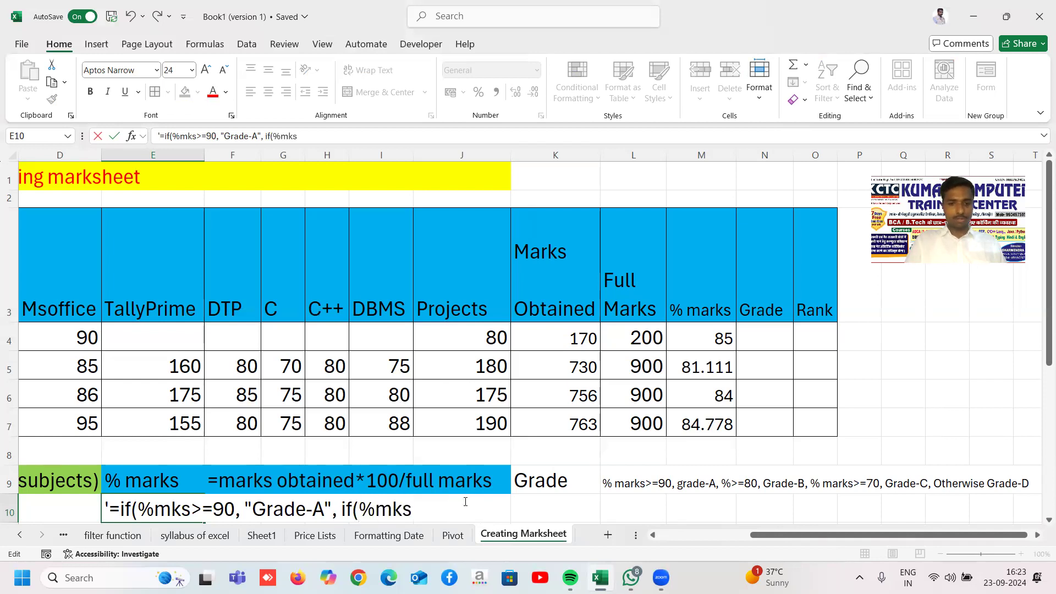
text(=80, Grade)
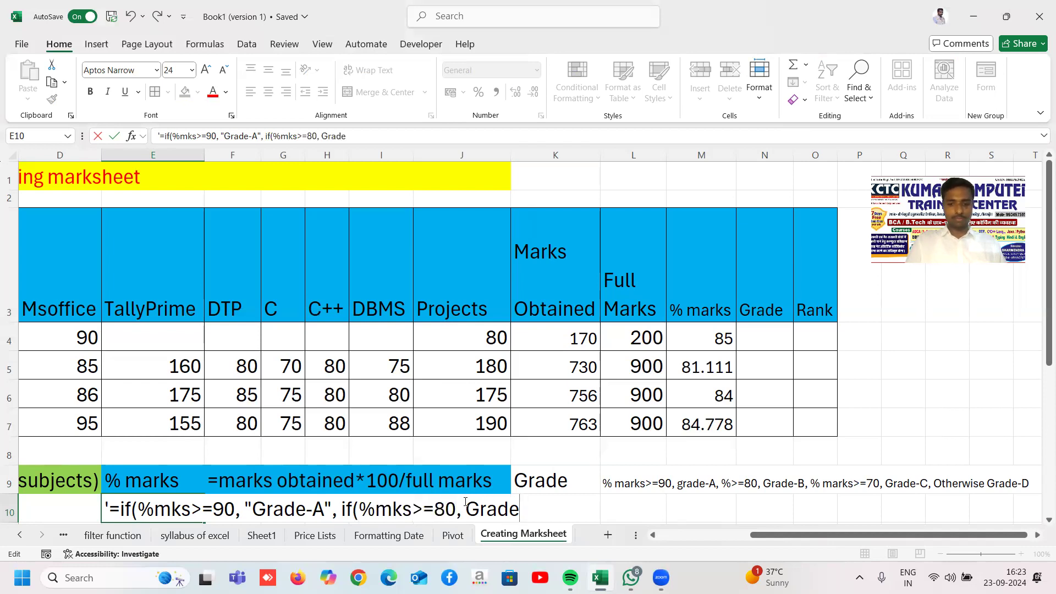
text(-B)
key(Left)
key(Left)
key(Left)
key(Left)
key(Left)
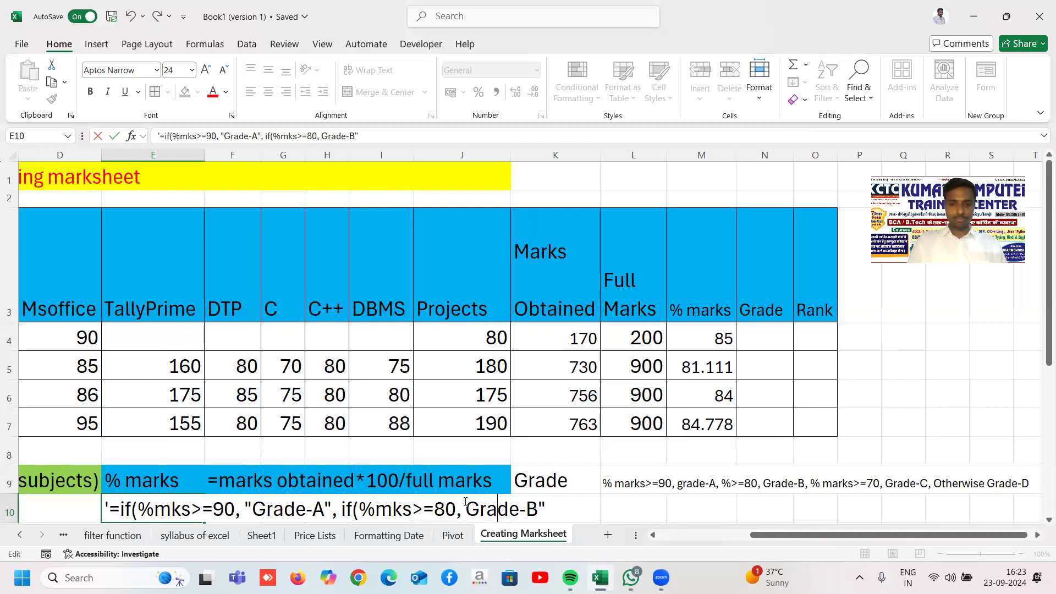
text(")
key(Right)
key(Right)
key(Right)
key(Right)
key(Right)
key(Right)
key(Right)
key(Right)
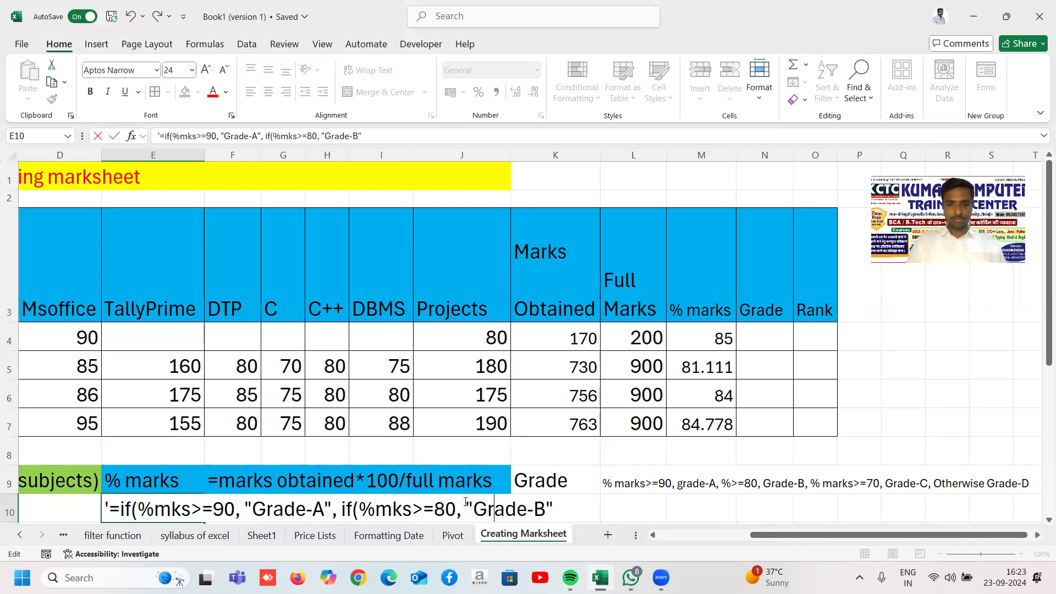
text(, if()
text(%mks)
text(>=7)
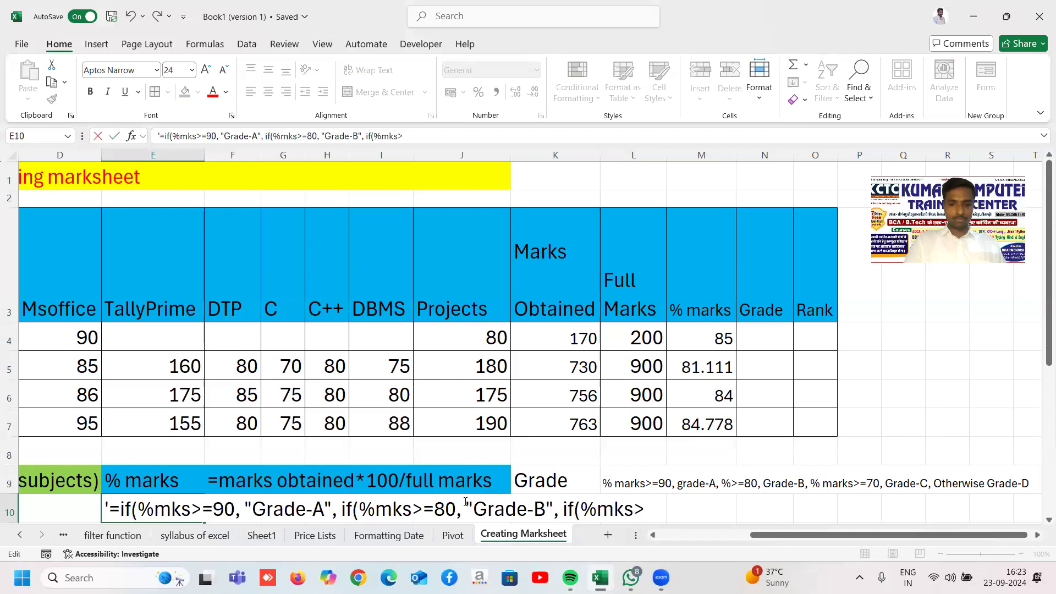
text(0,"Grade)
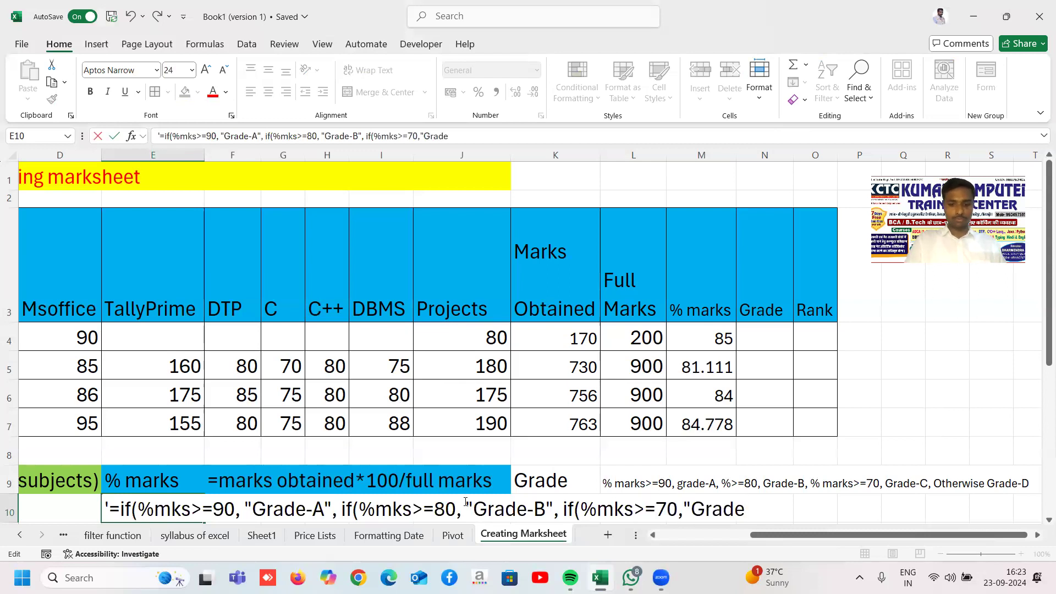
text(-C",Grade-)
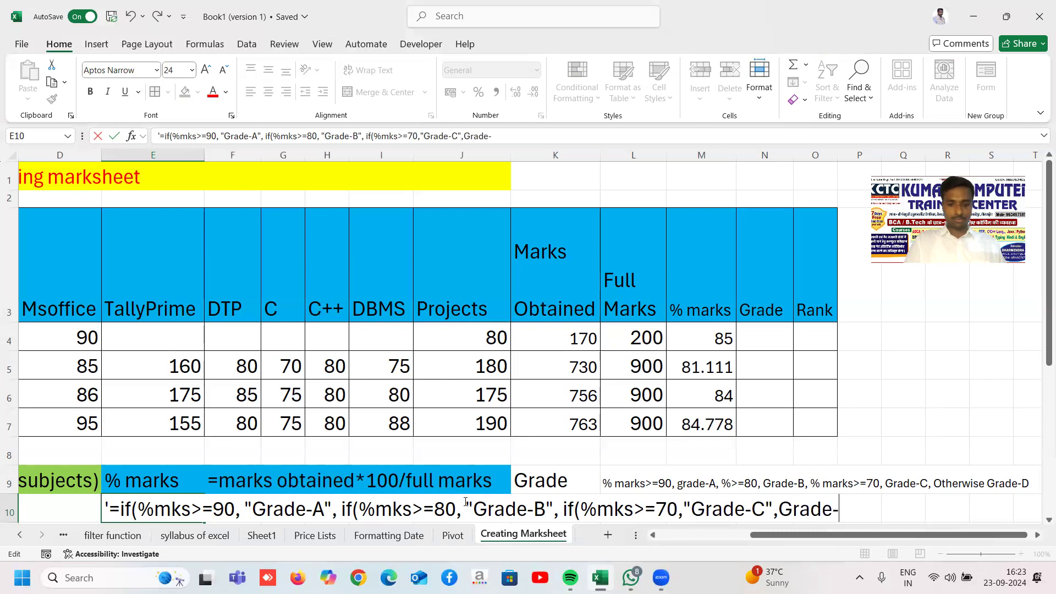
text(D"))))
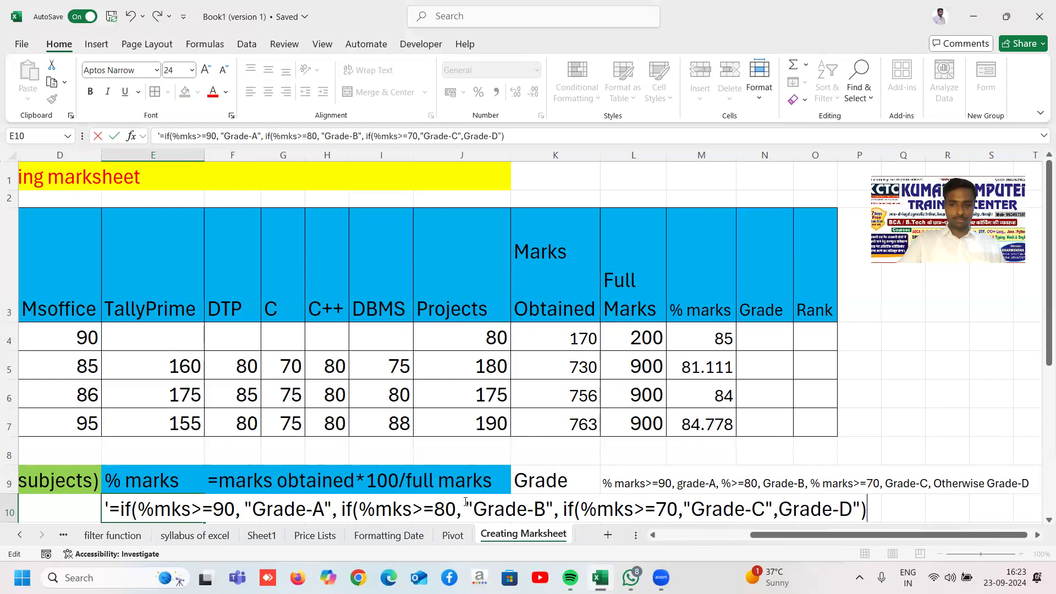
key(Left)
key(Left)
key(Left)
key(Left)
key(Left)
key(Left)
key(Left)
key(Left)
key(Left)
key(Left)
key(Left)
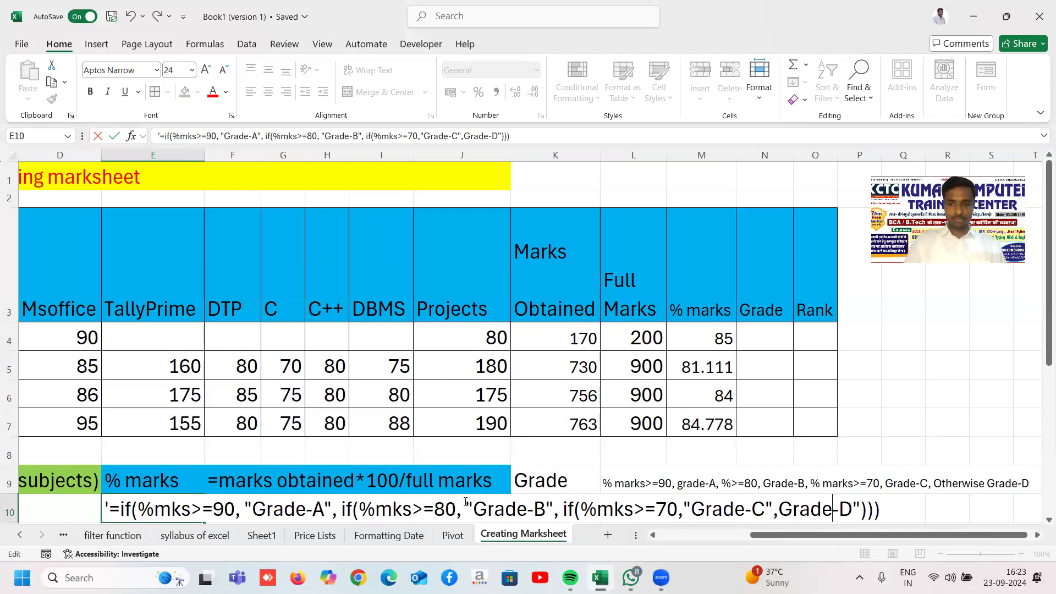
text(")
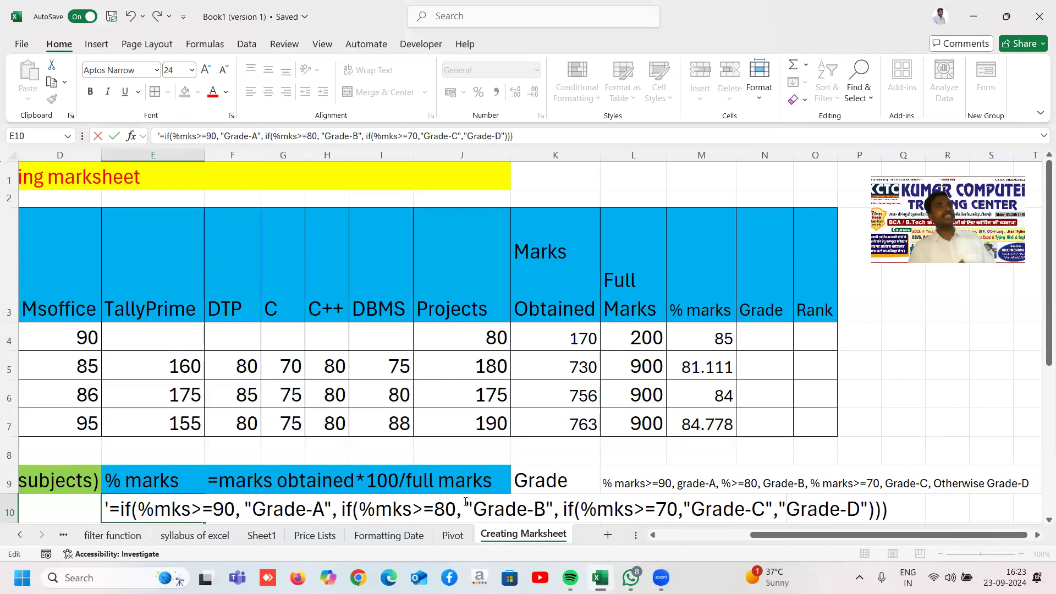
Step: Commit the syntax note and begin N4's grade formula with =IF(M4>=90,"A",IF(
key(Return)
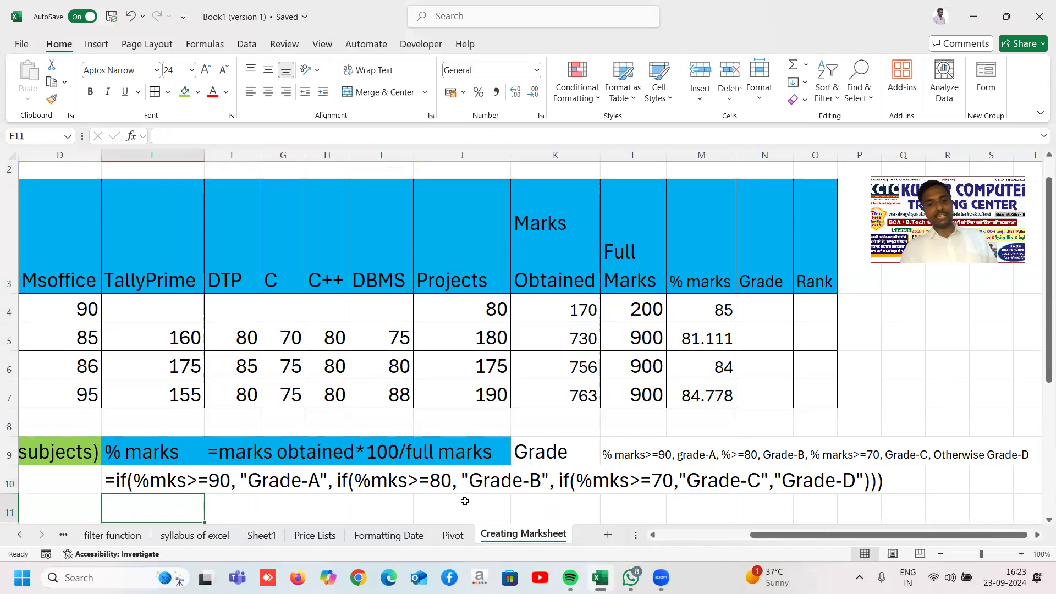
click(755, 304)
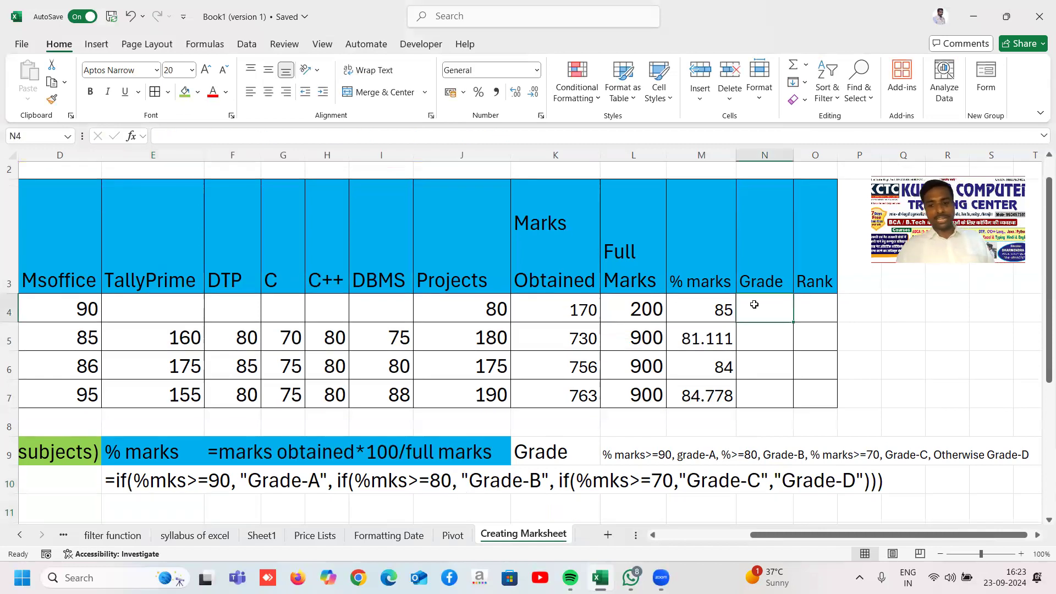
text(=if()
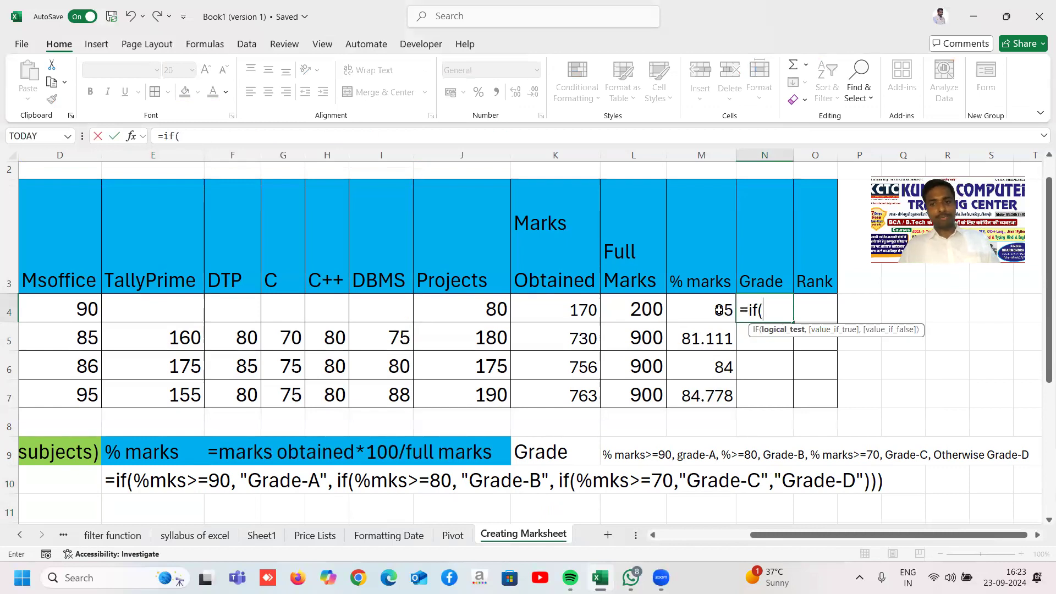
click(719, 310)
text(>=)
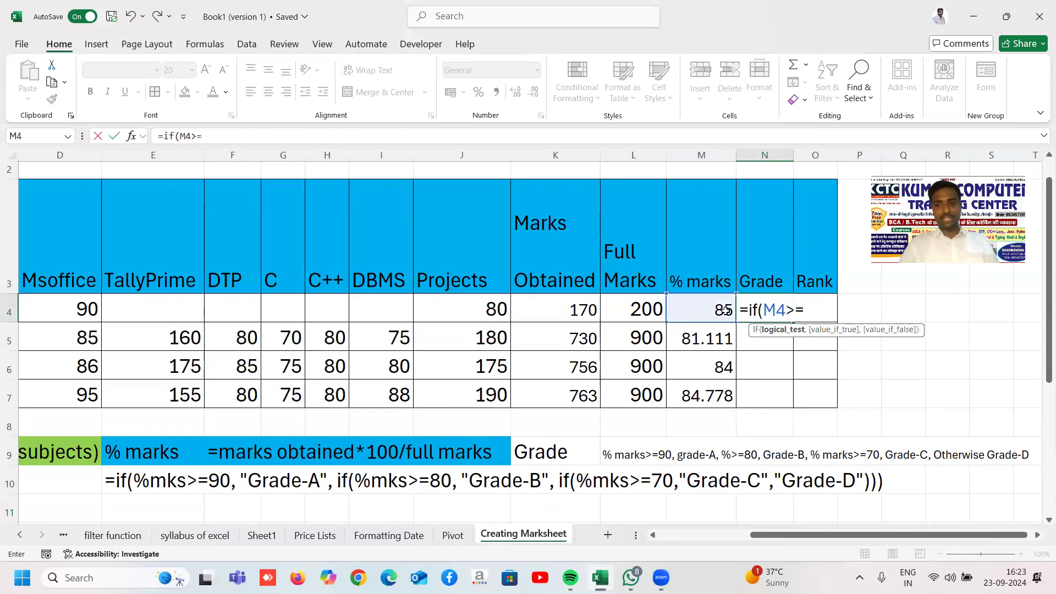
text(90,)
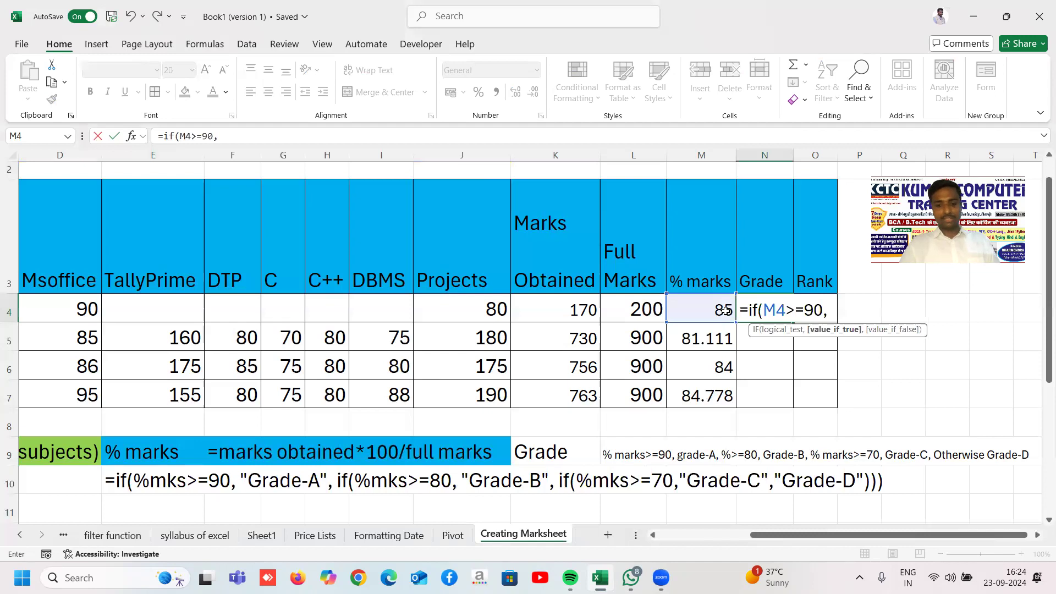
text("A")
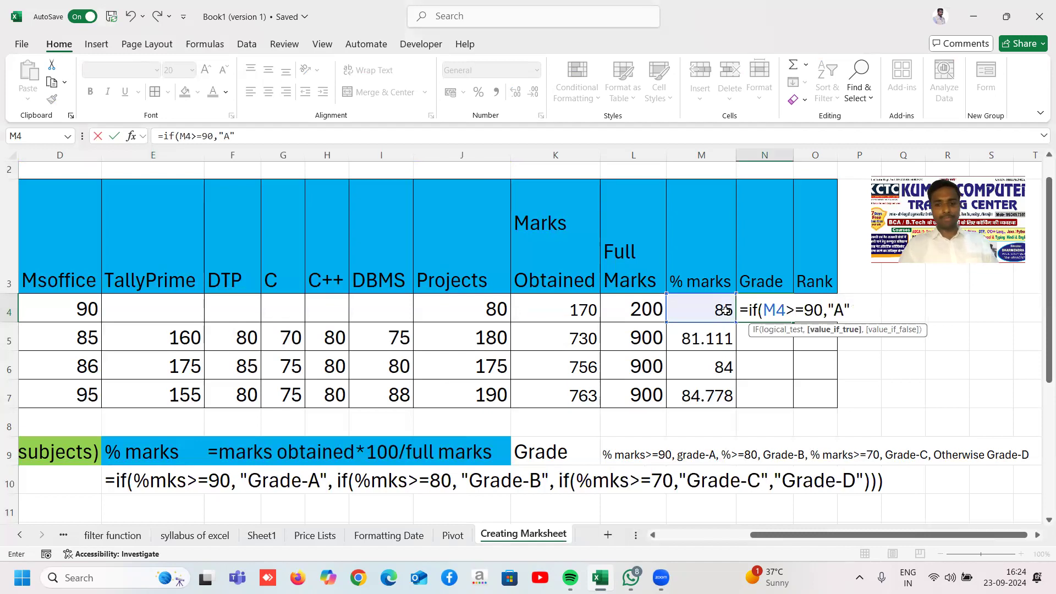
text(,if()
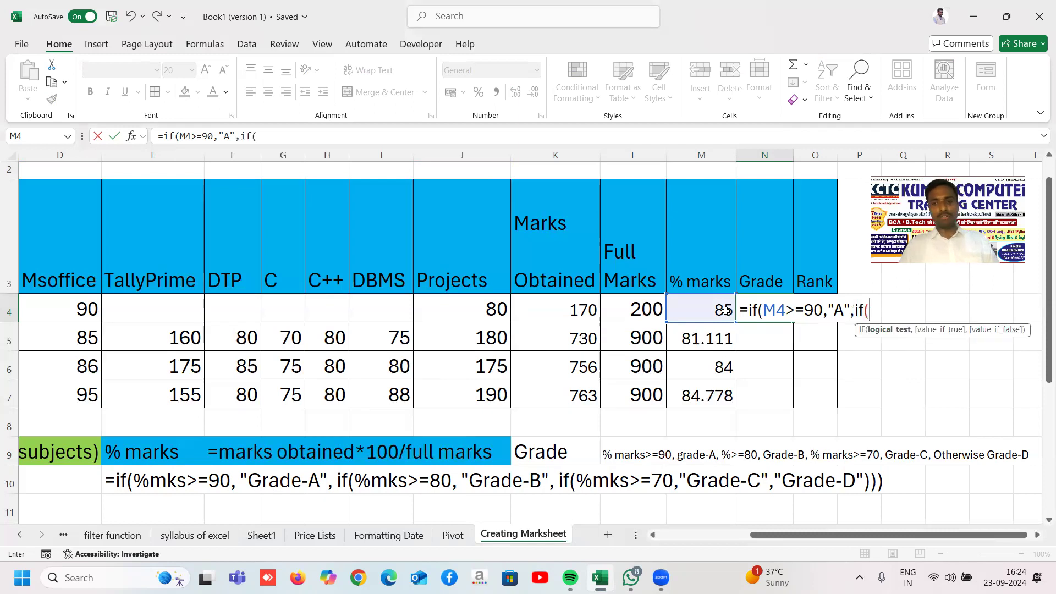
Step: Complete the nested IF with M4>=80 giving "B", M4>=70 giving "C", otherwise "D"
click(725, 310)
text(>=)
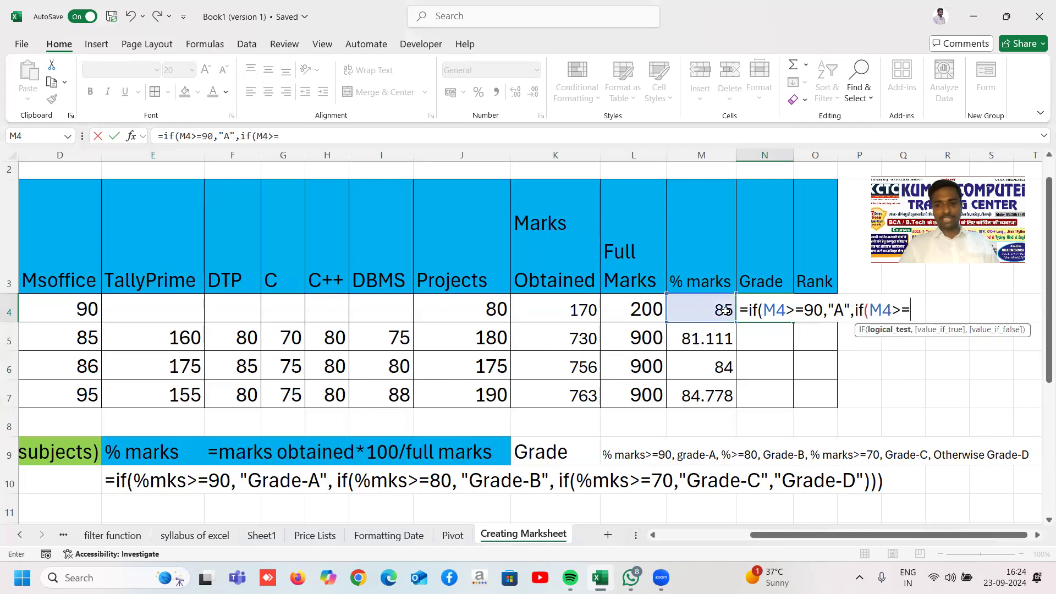
text(80,"B)
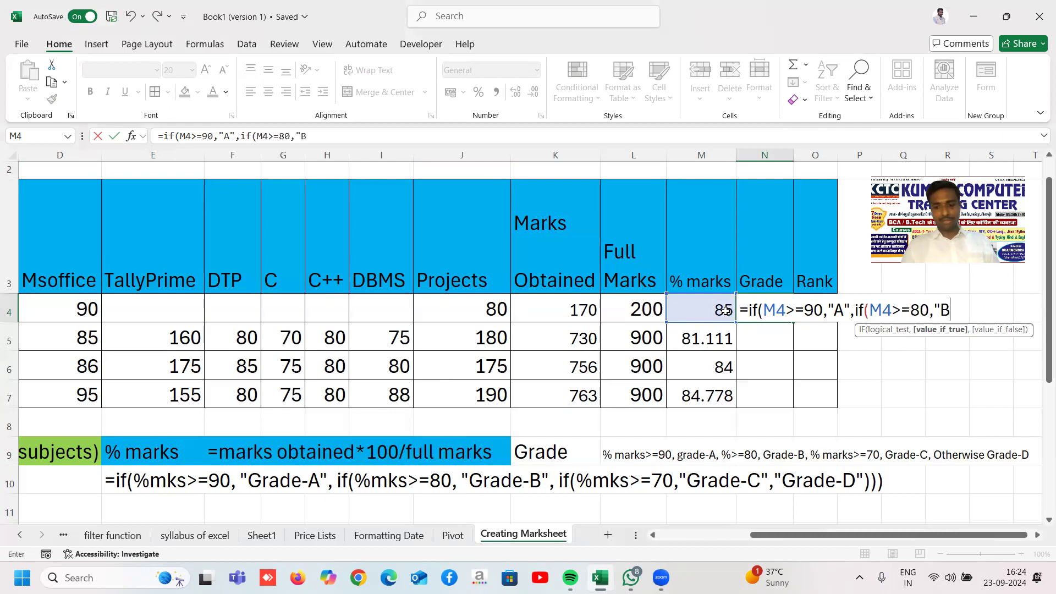
text(,if()
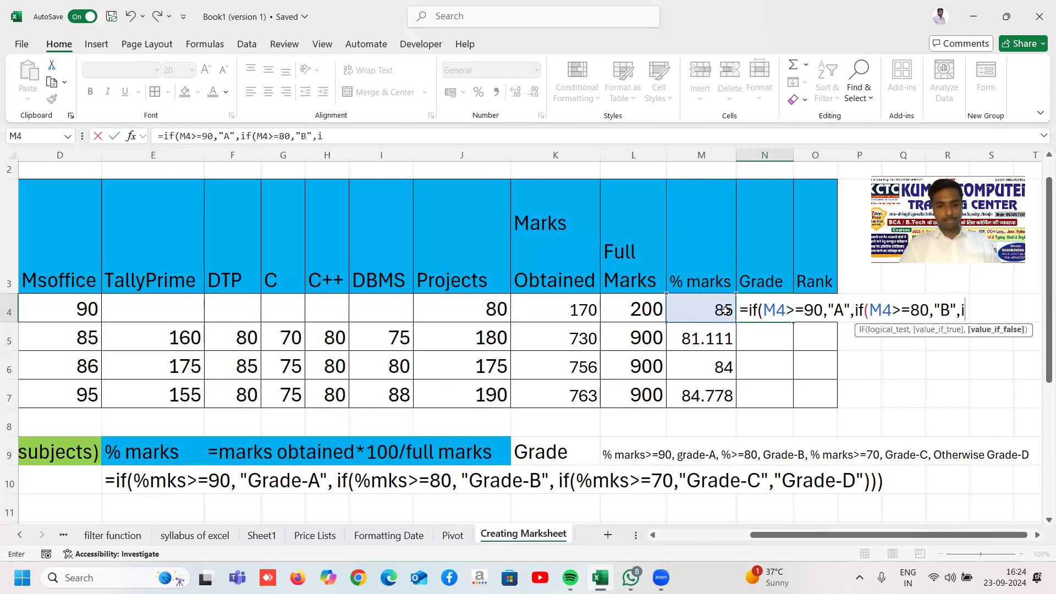
click(725, 309)
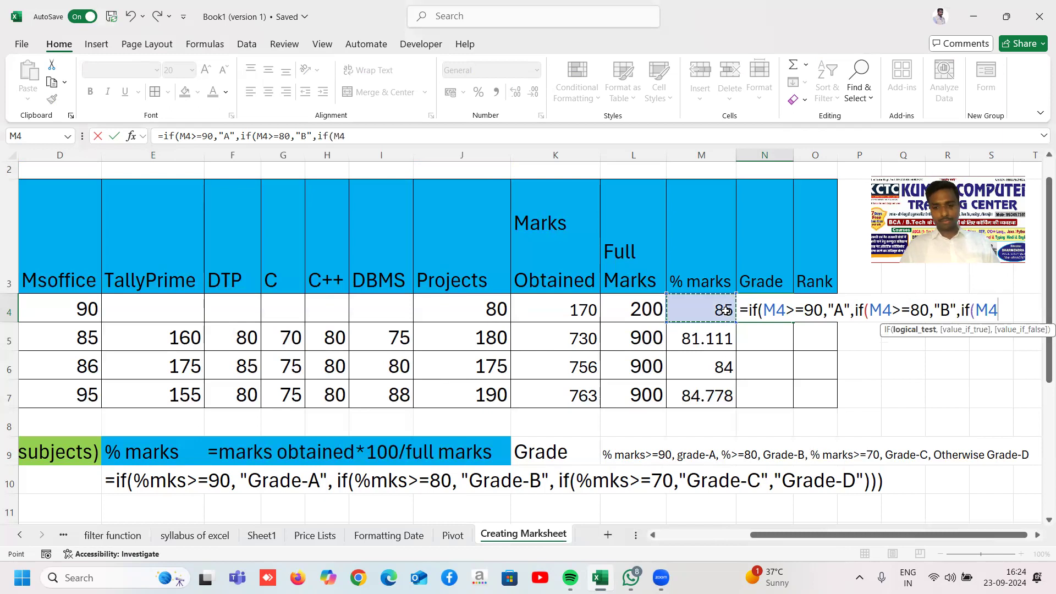
text(>=)
text(7)
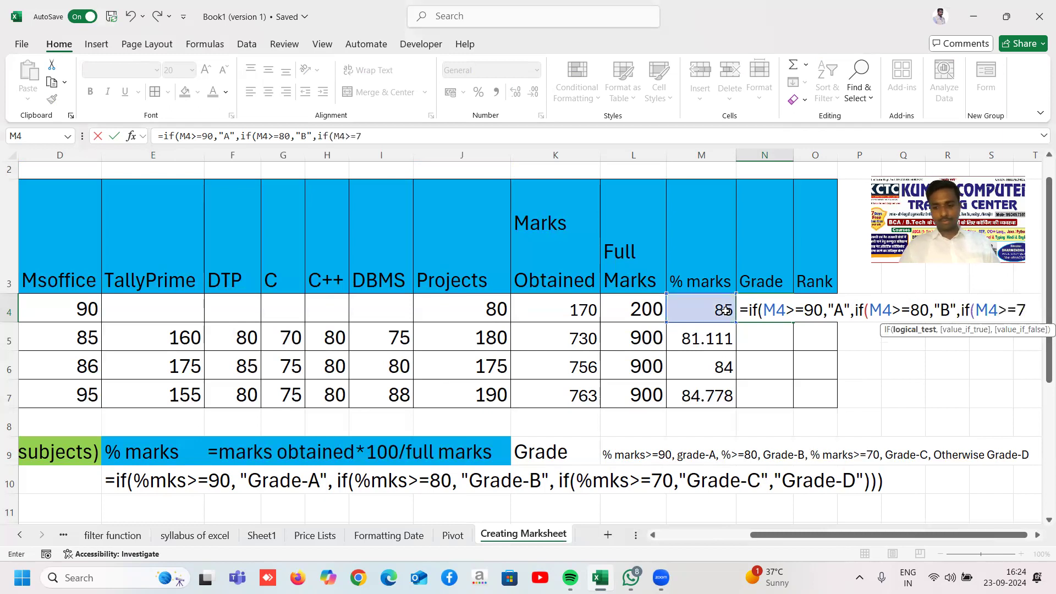
text(0,")
key(BackSpace)
text(,"C)
text(",)
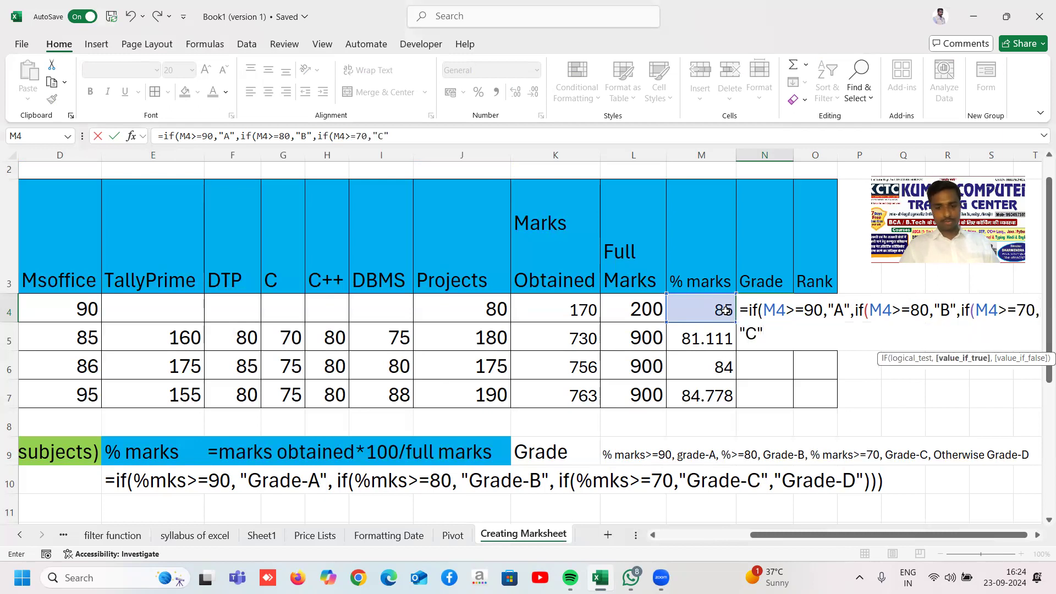
text("D)
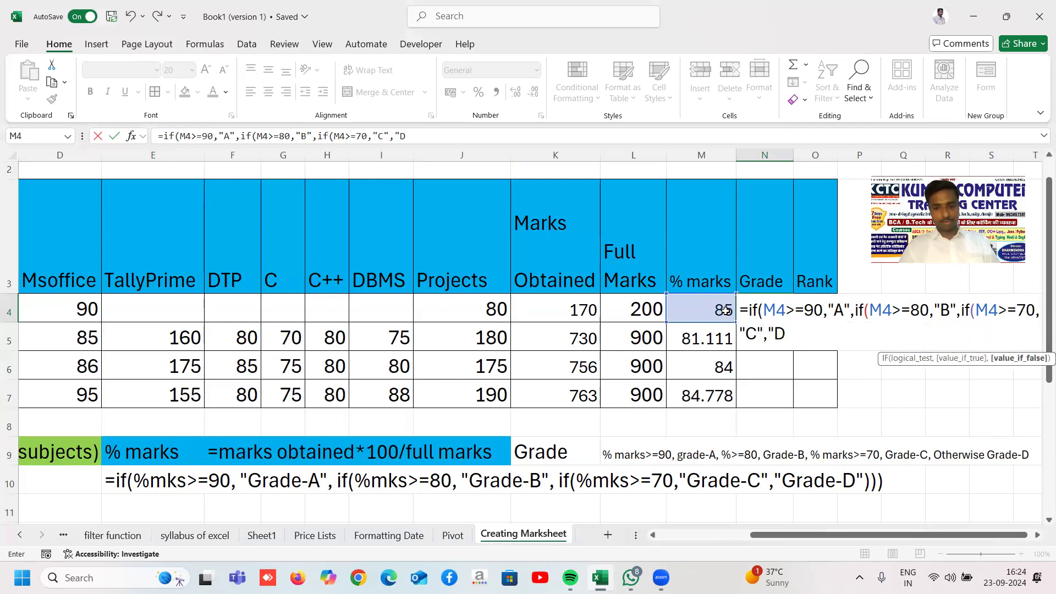
text("))))
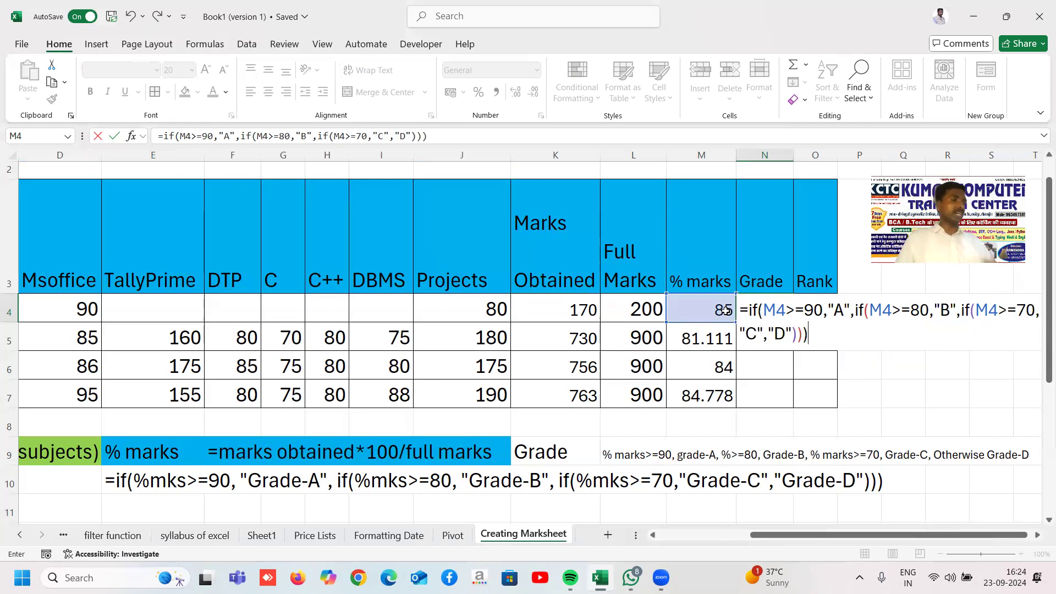
Step: Commit the grade formula and fill it down N4:N7, every student showing B
key(Return)
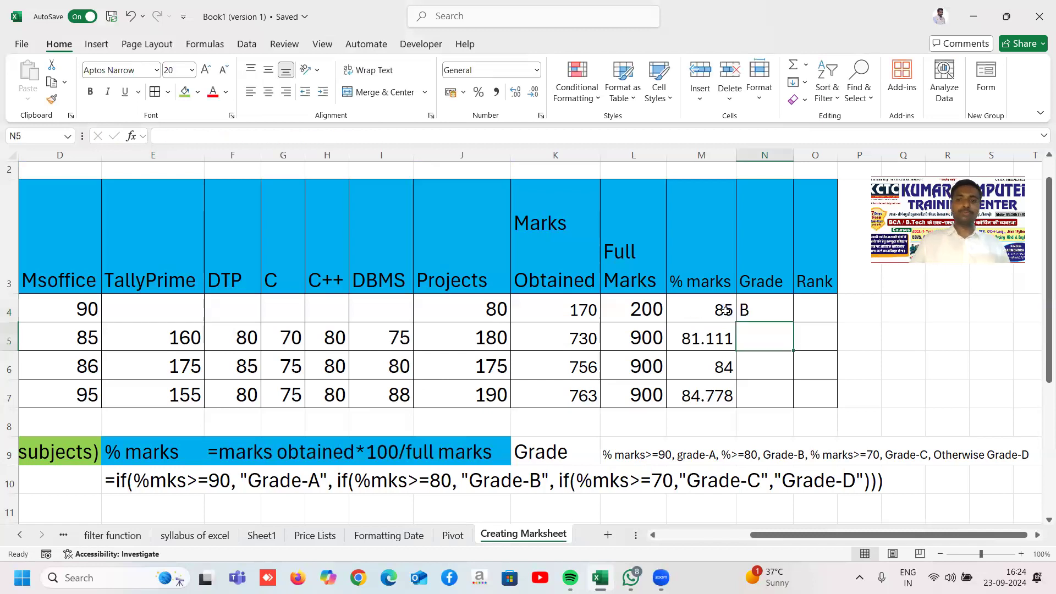
click(769, 287)
click(776, 305)
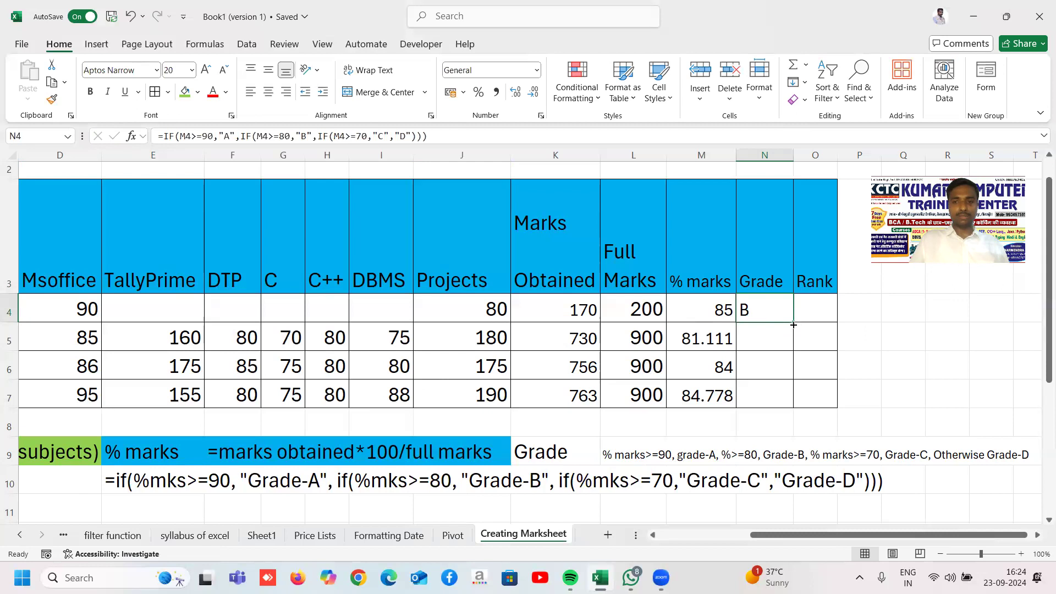
double_click(794, 324)
click(941, 338)
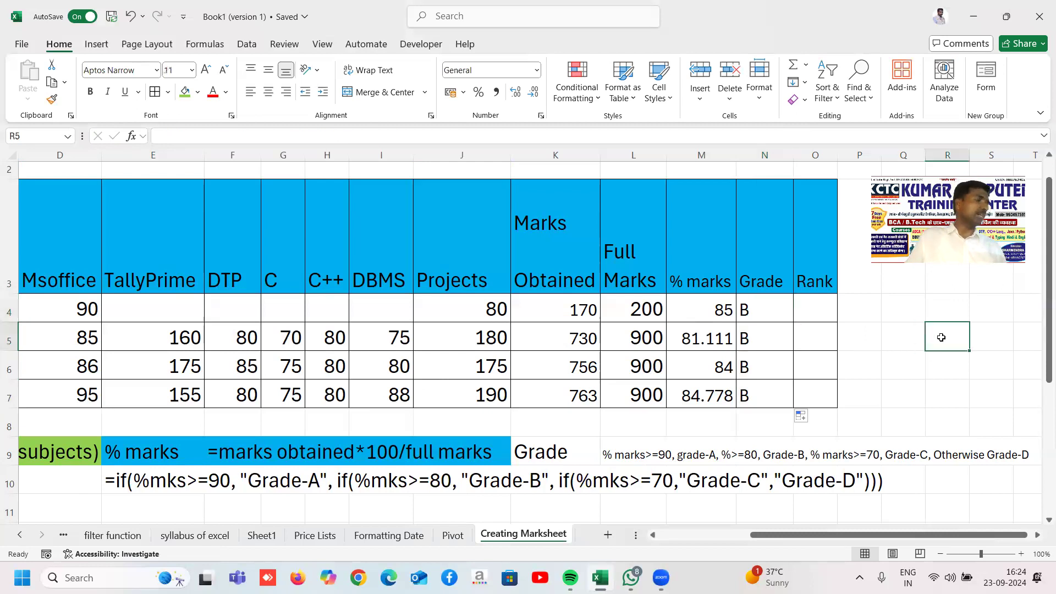
click(830, 308)
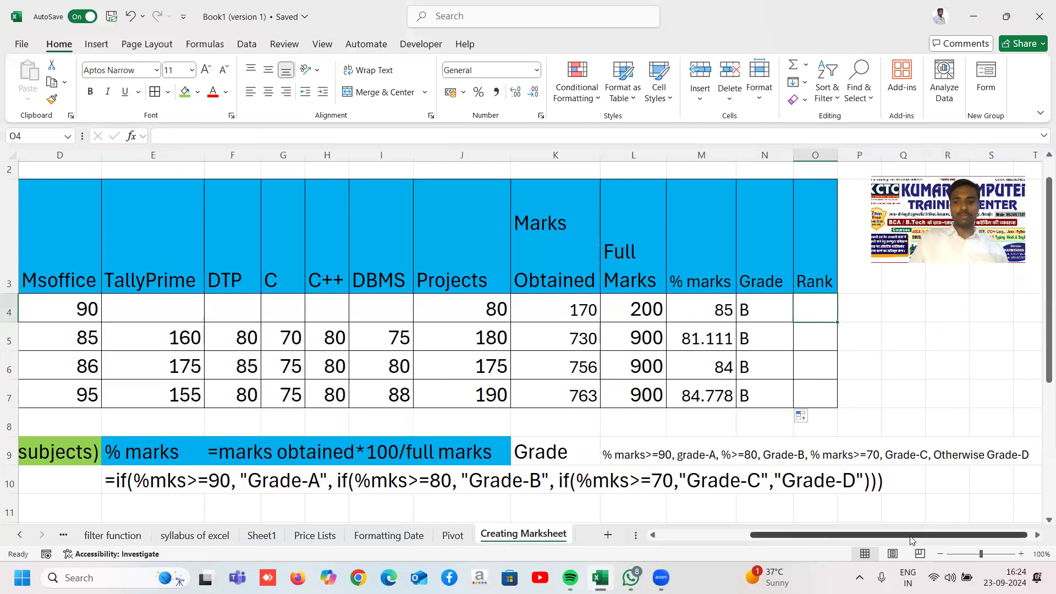
Step: Zoom out and type the label 'Rank' in B11
click(941, 555)
click(941, 555)
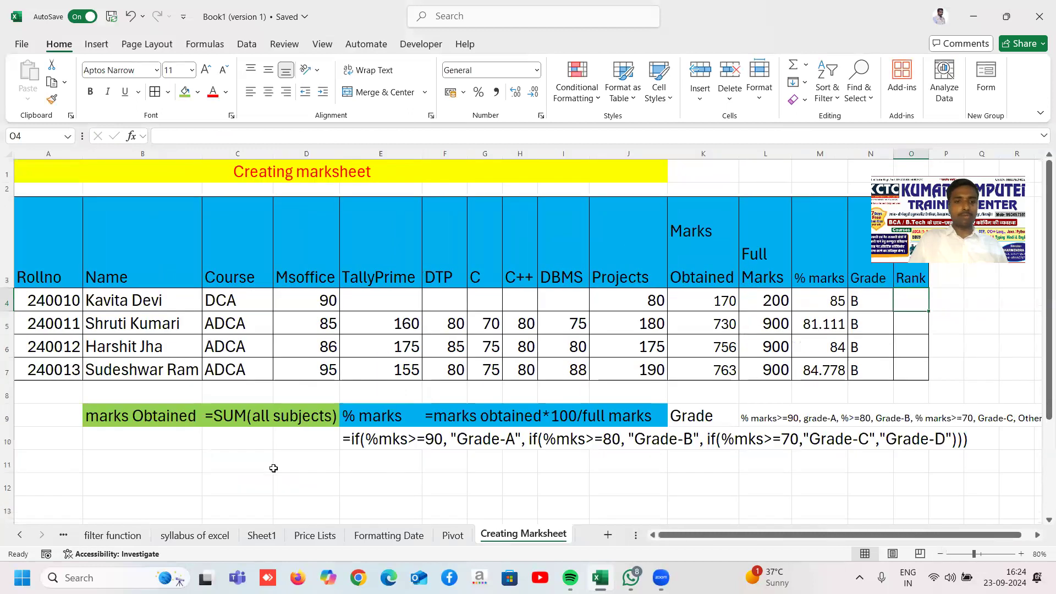
click(165, 465)
text(Rann)
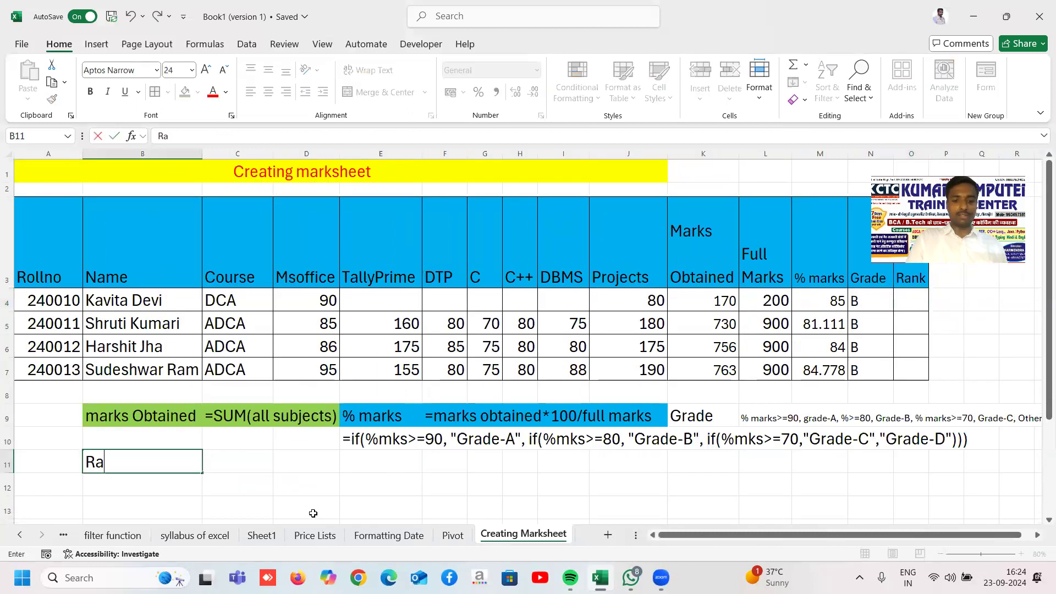
key(BackSpace)
text(k)
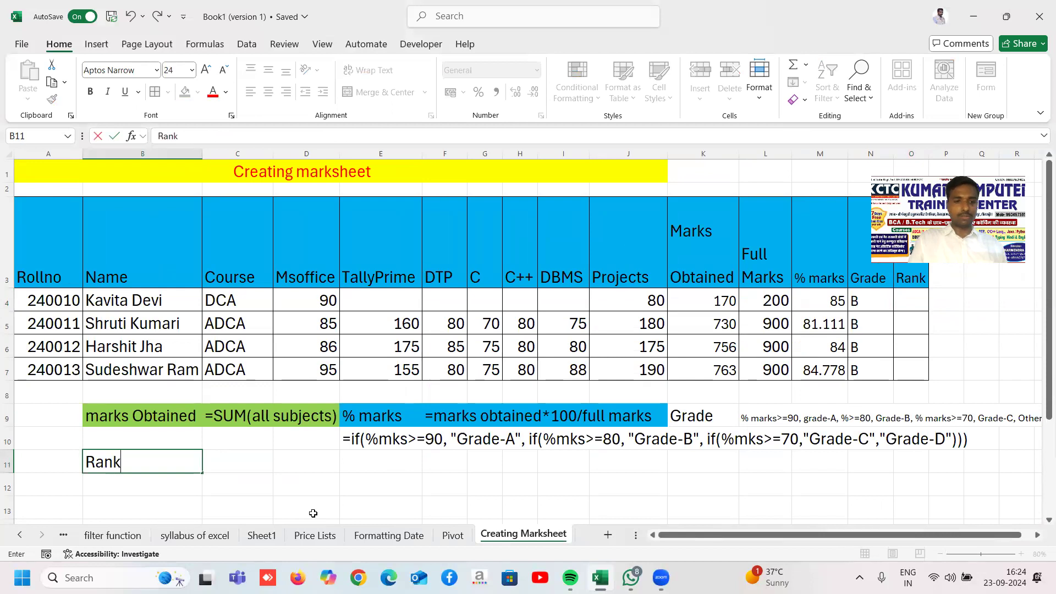
key(Tab)
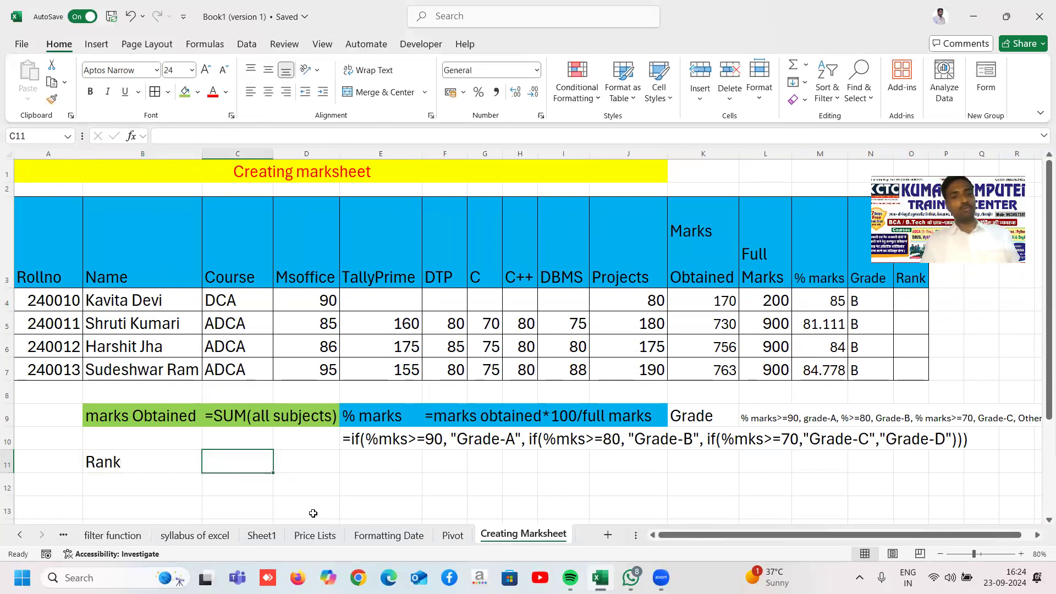
Step: Start the text note '=Rank( in C11 beside the label
text(=)
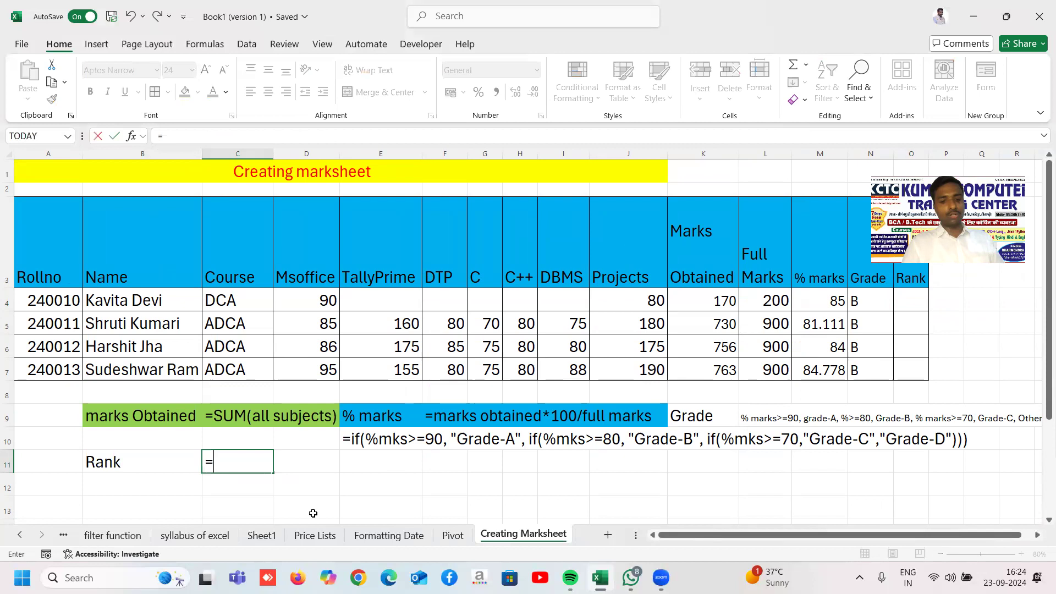
key(BackSpace)
text('=Ran)
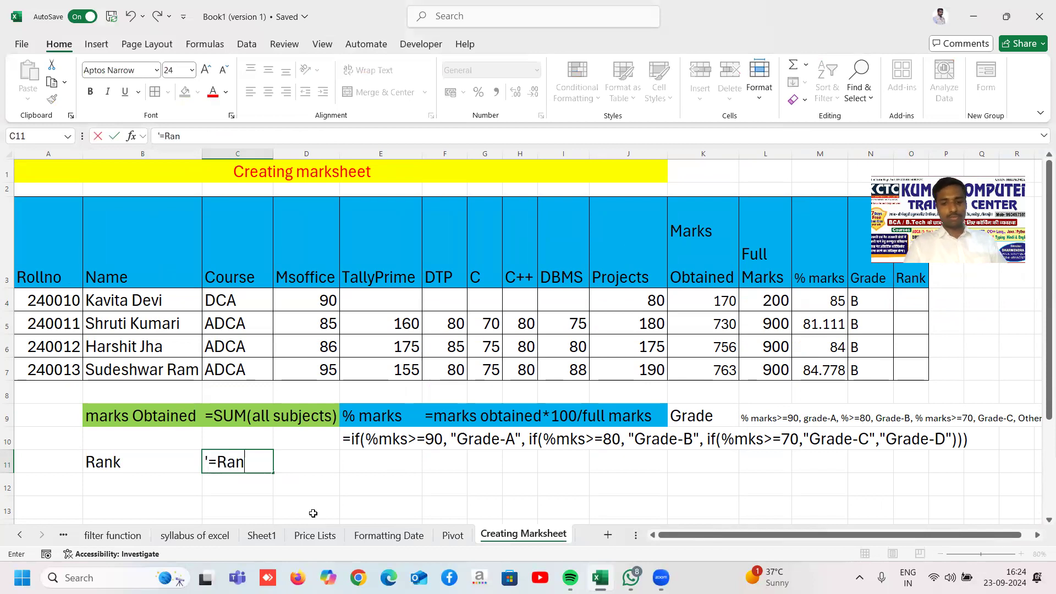
text(l()
key(BackSpace)
key(BackSpace)
text(k()
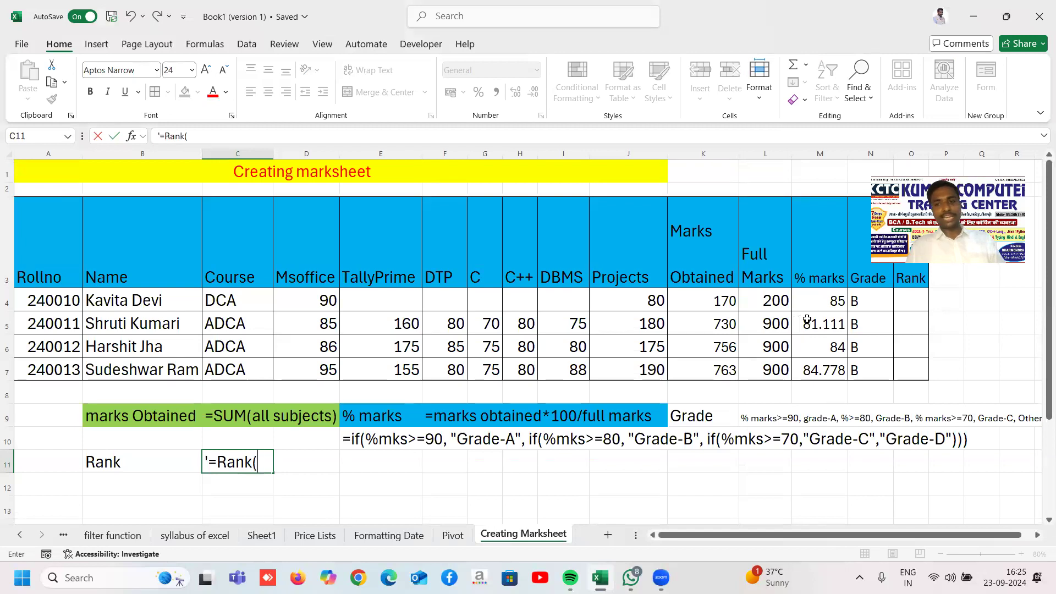
click(807, 302)
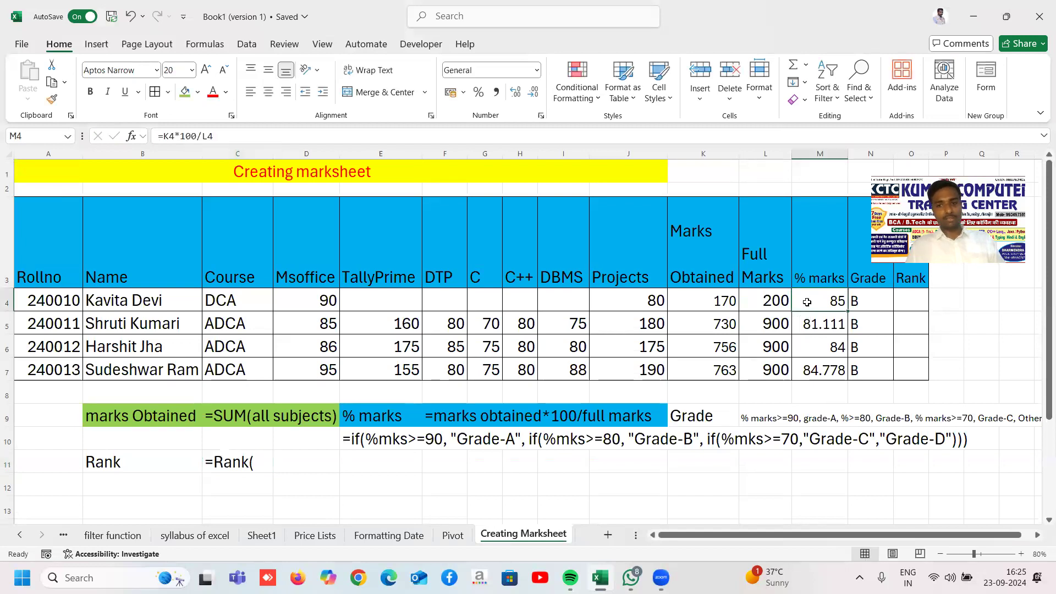
text(,)
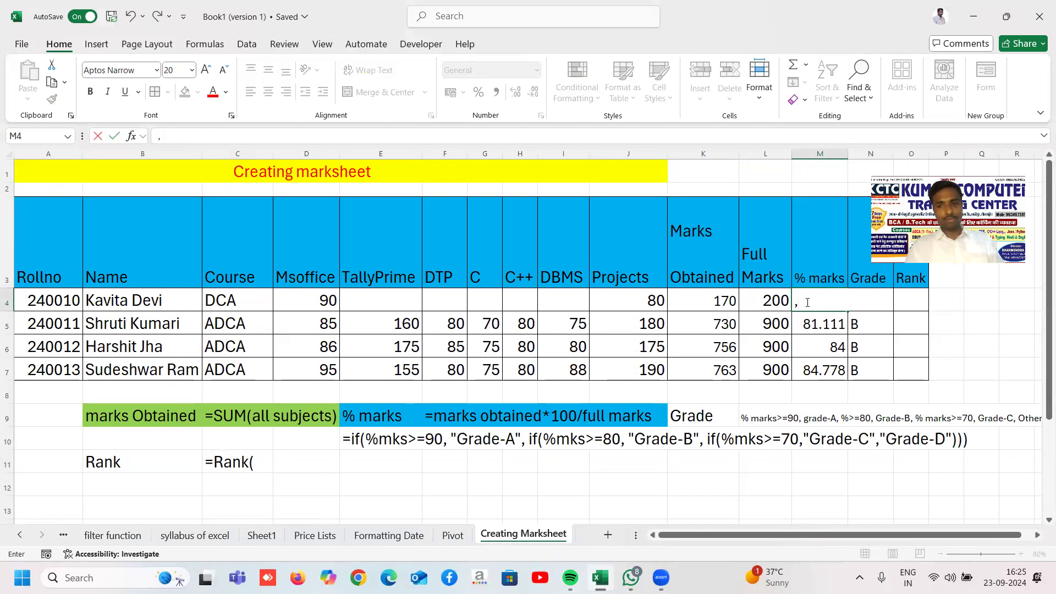
key(Escape)
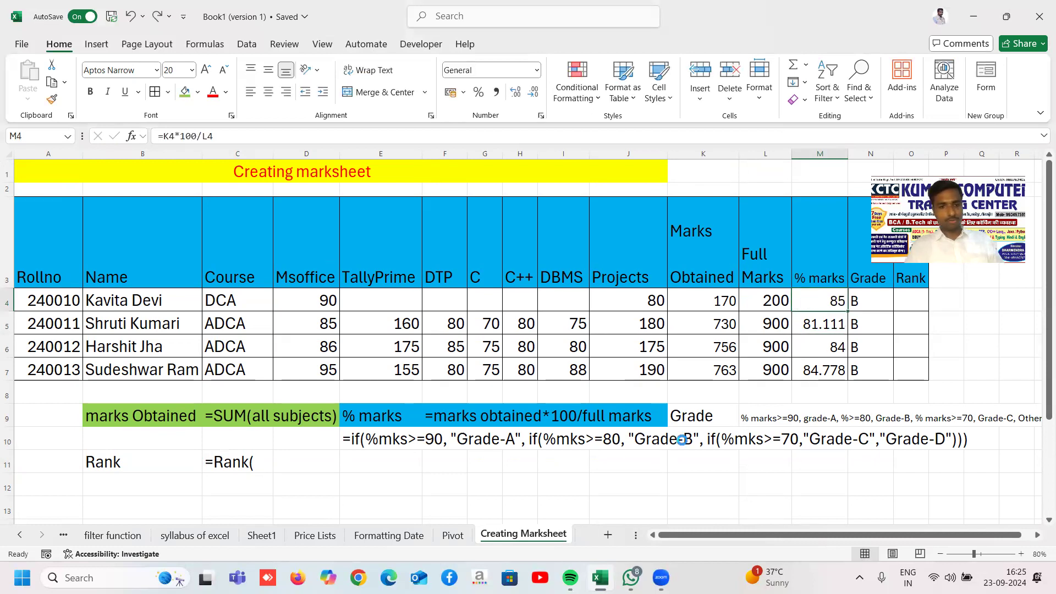
click(261, 464)
double_click(261, 464)
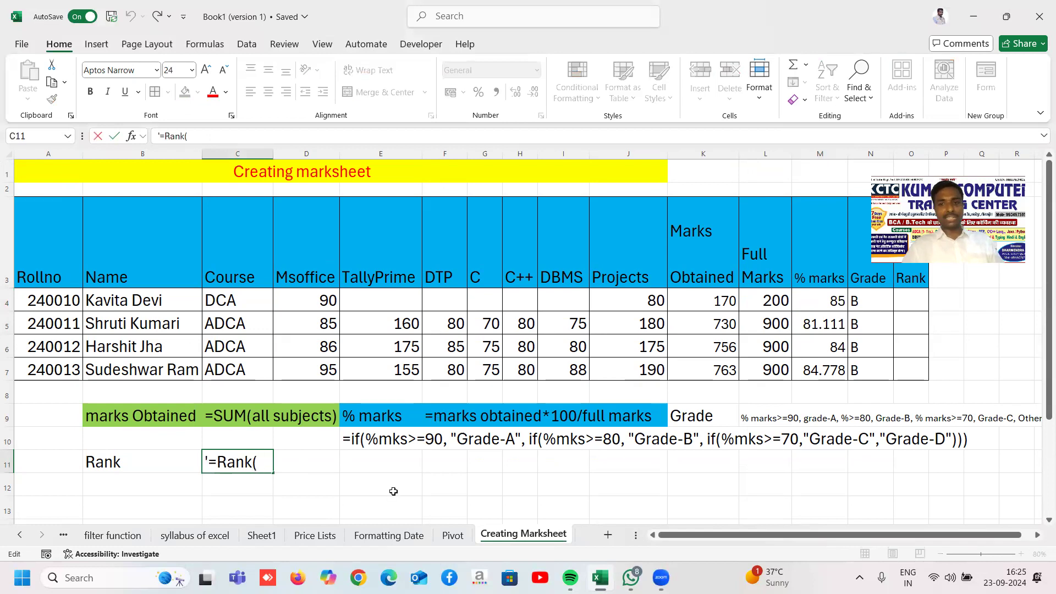
Step: Finish C11 as '=Rank(one cell address of %mks, Full cell address of mks with dollar sign,0)'
text(one ce)
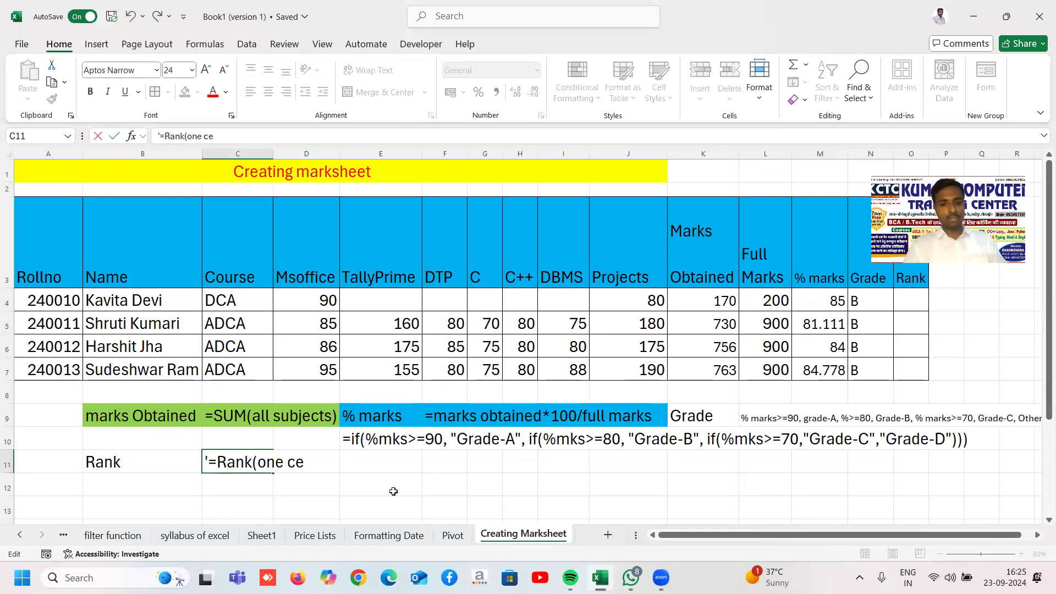
text(ll add)
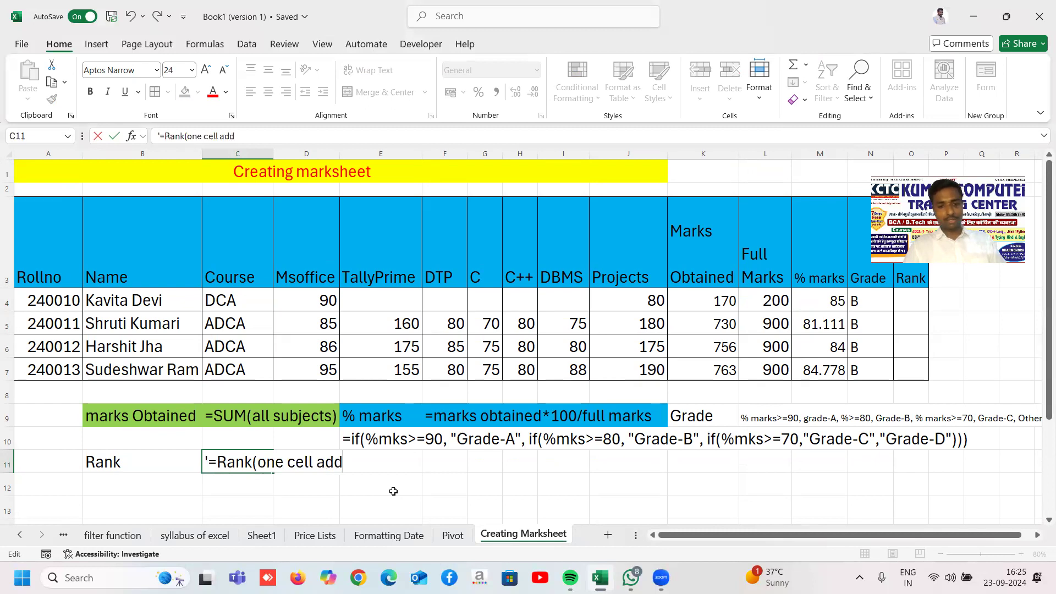
text(ress of %)
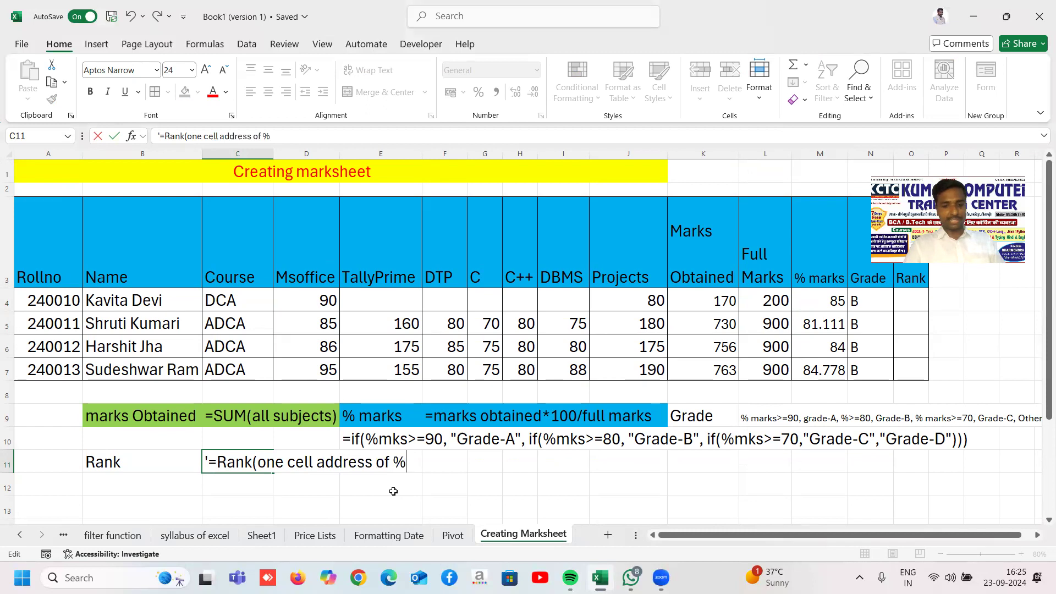
text(mks, Full)
key(BackSpace)
key(BackSpace)
key(BackSpace)
text(ll)
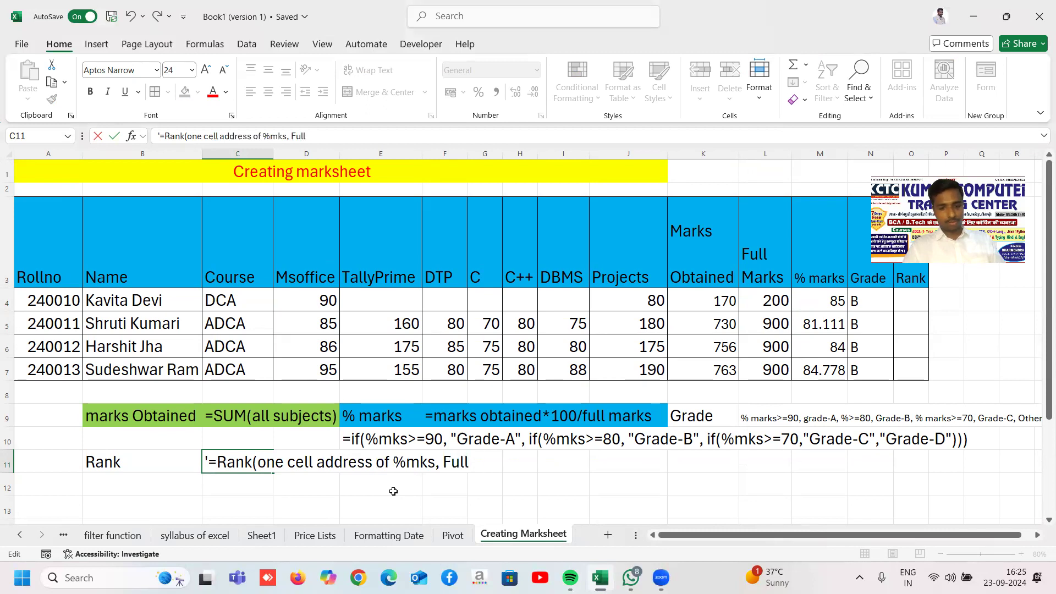
text( cell address)
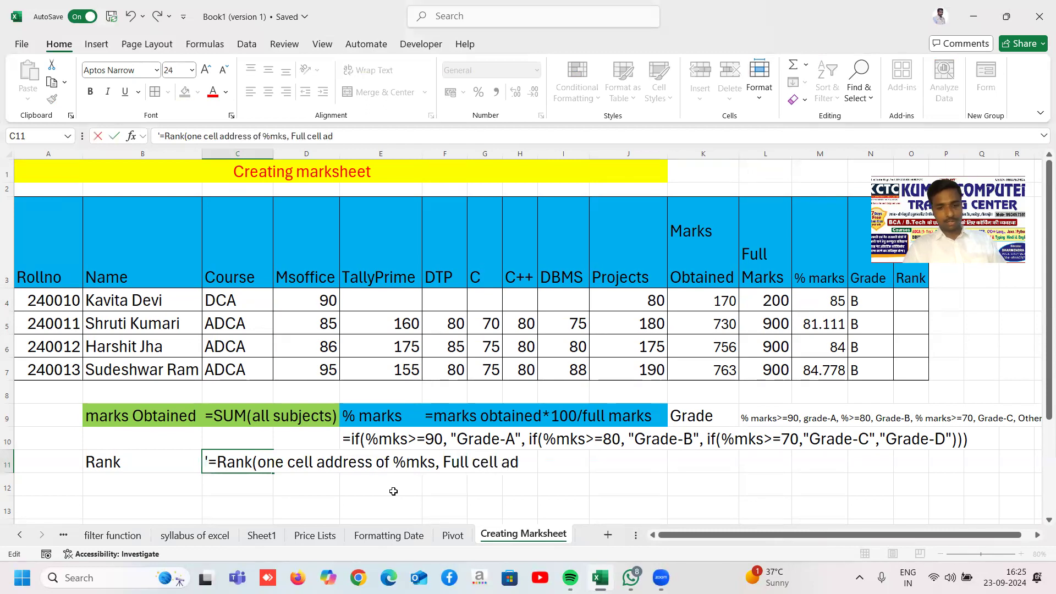
text( of mks)
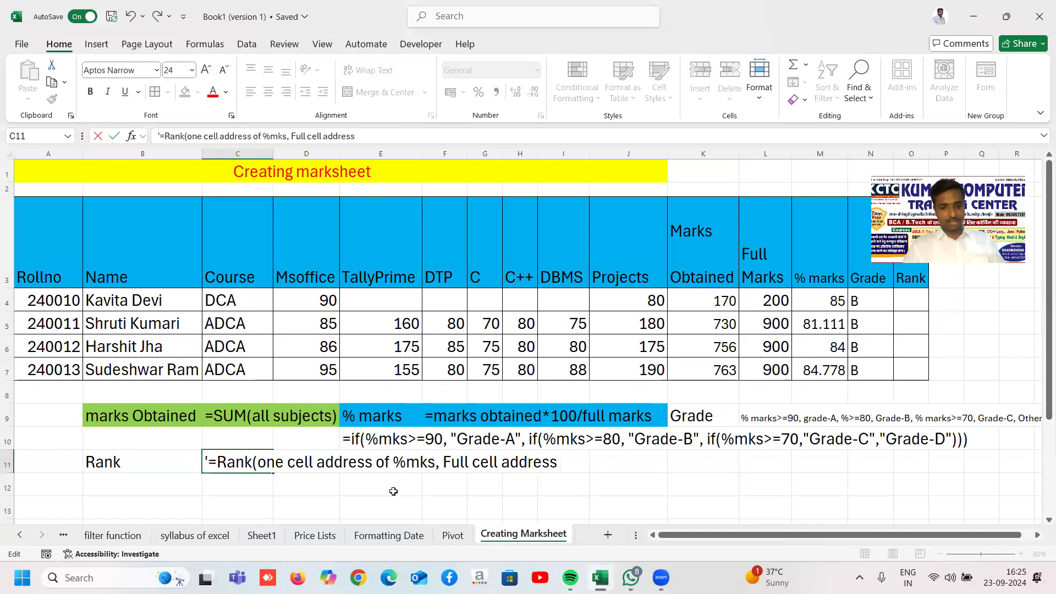
text( wit)
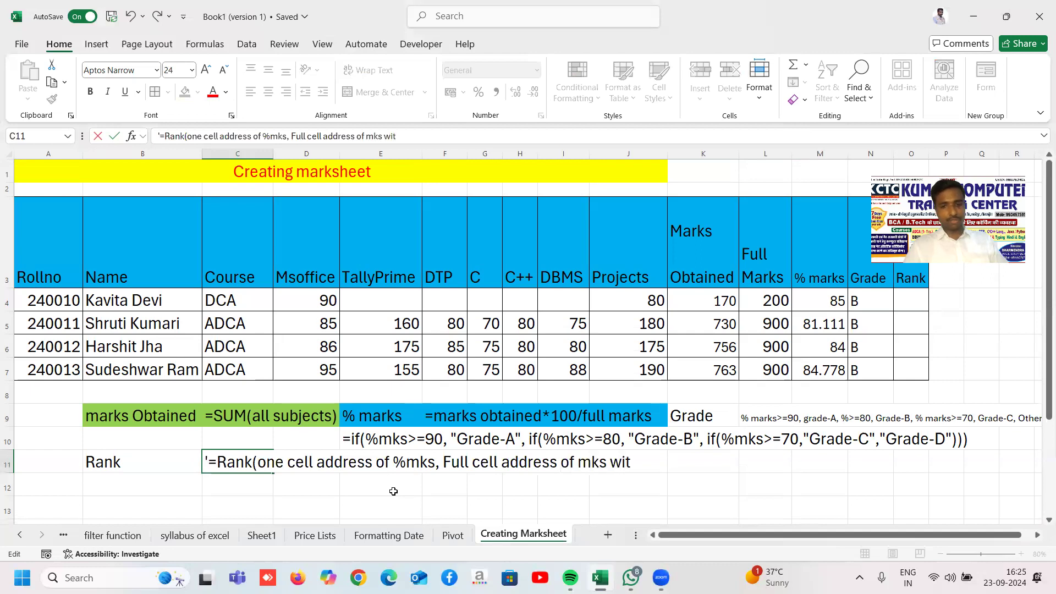
text(h doolar)
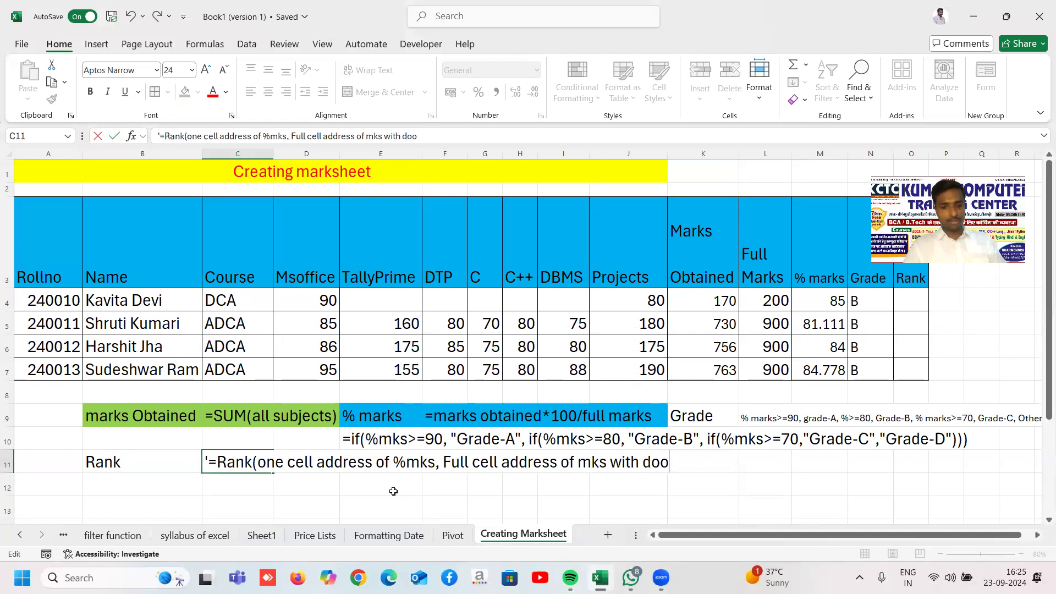
key(BackSpace)
key(BackSpace)
key(BackSpace)
key(BackSpace)
text(llar sinfh)
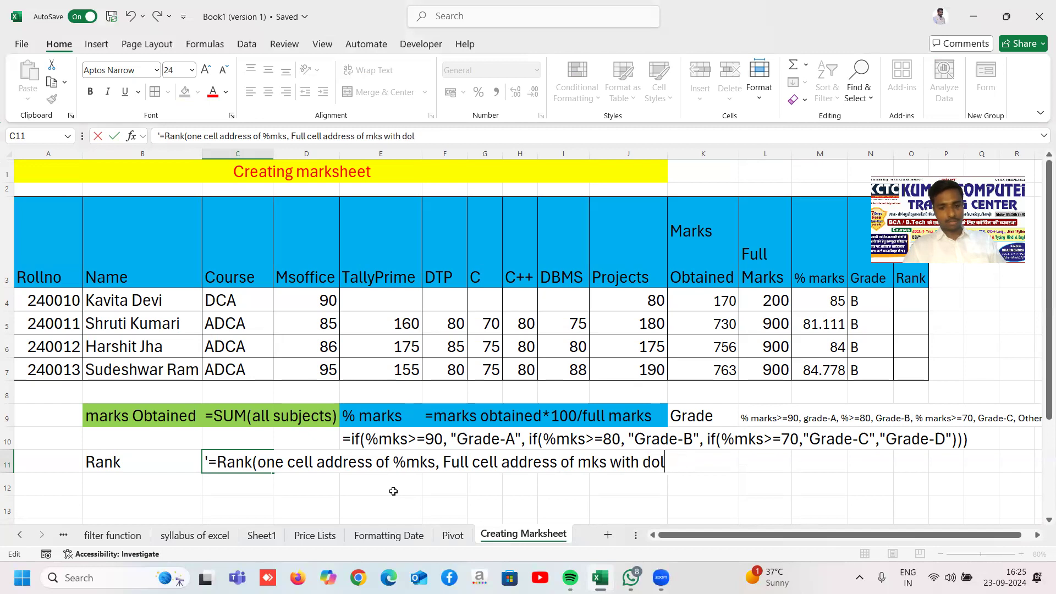
key(BackSpace)
key(BackSpace)
key(BackSpace)
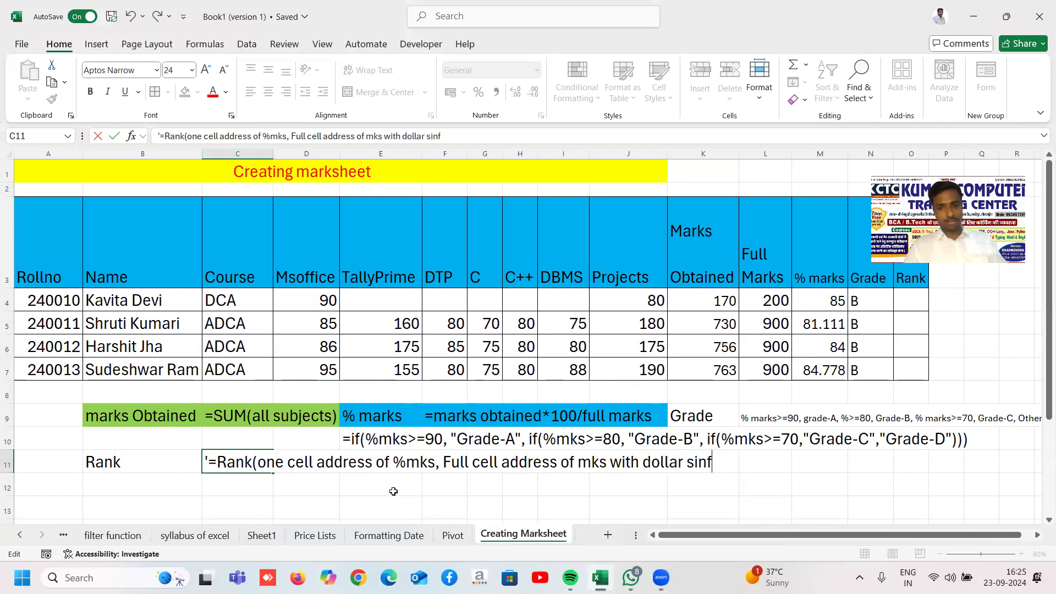
text(gn))
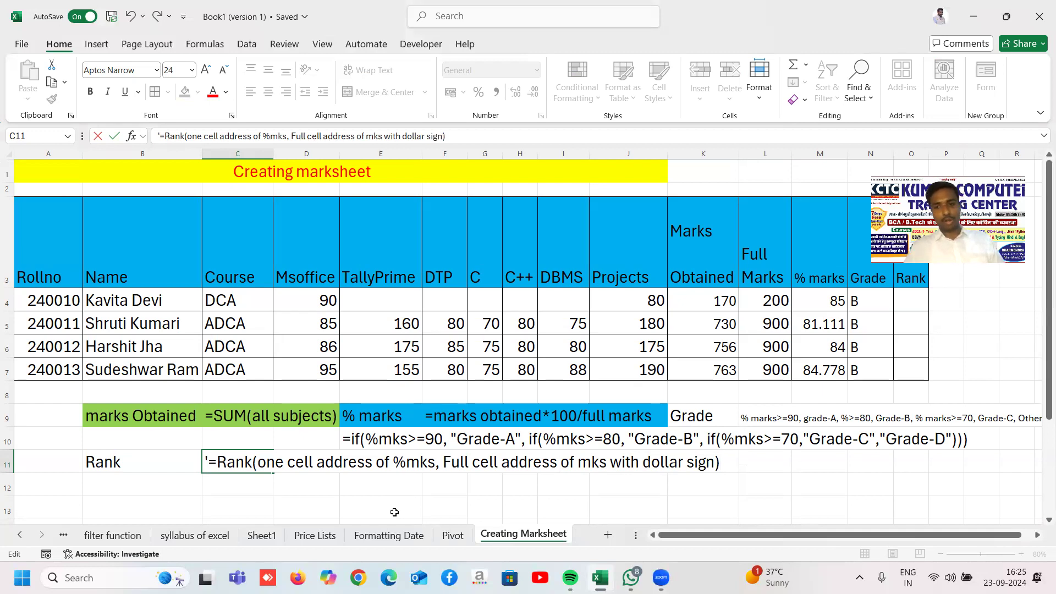
click(713, 463)
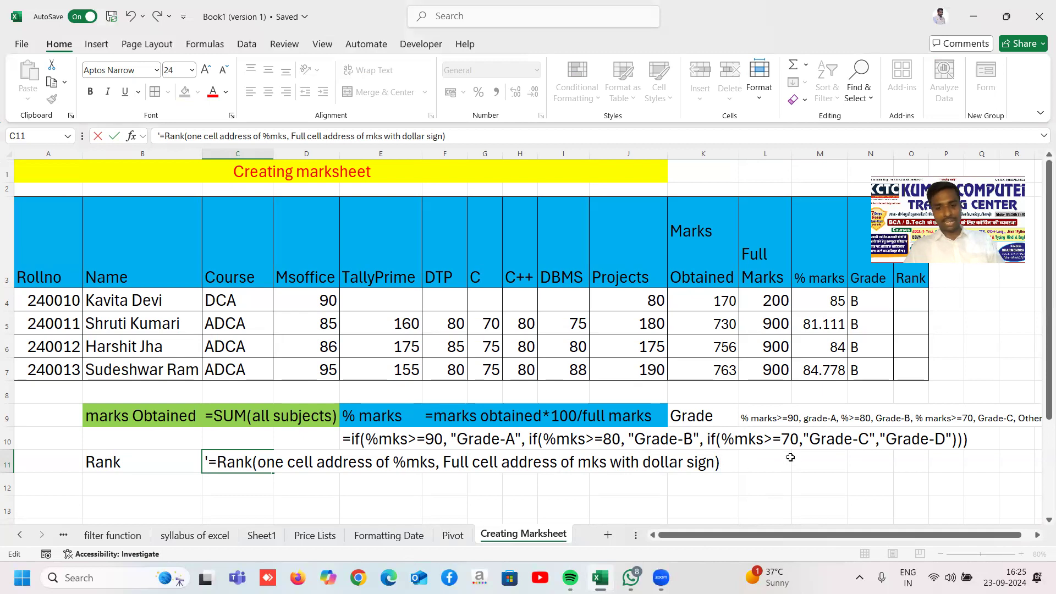
text(,)
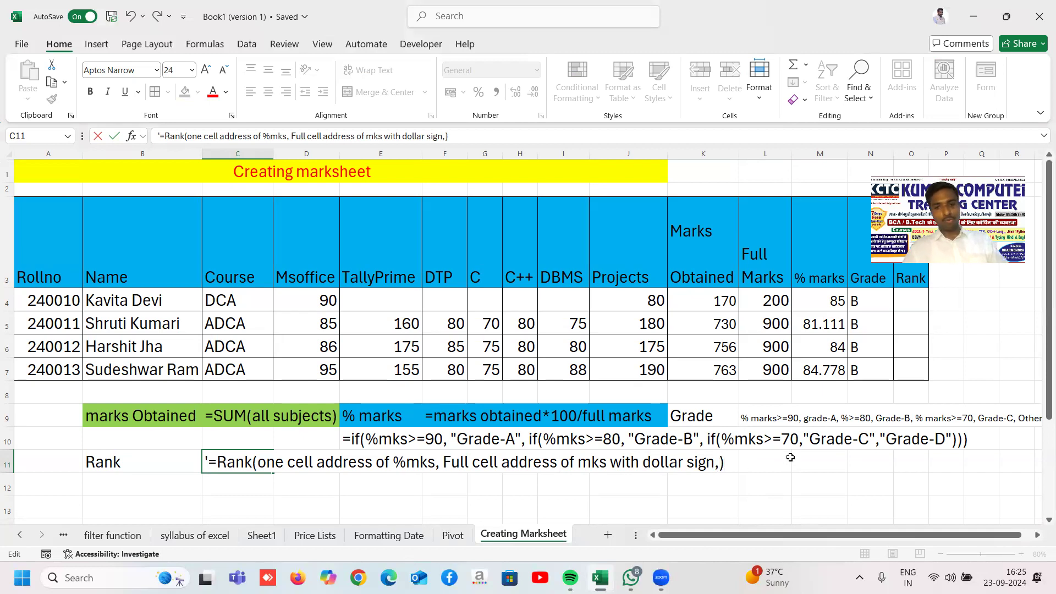
text(0)
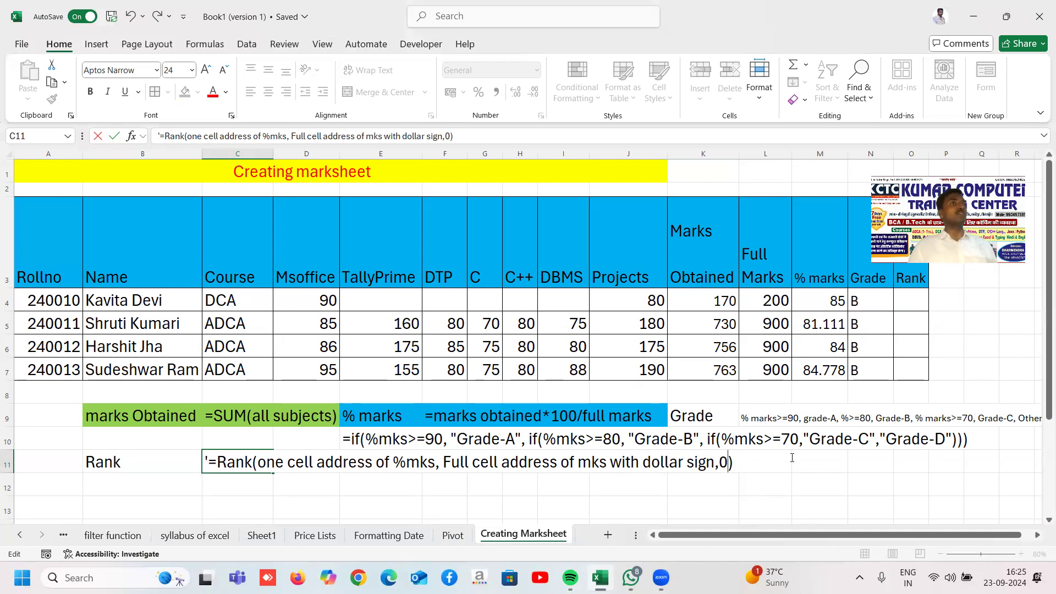
key(Return)
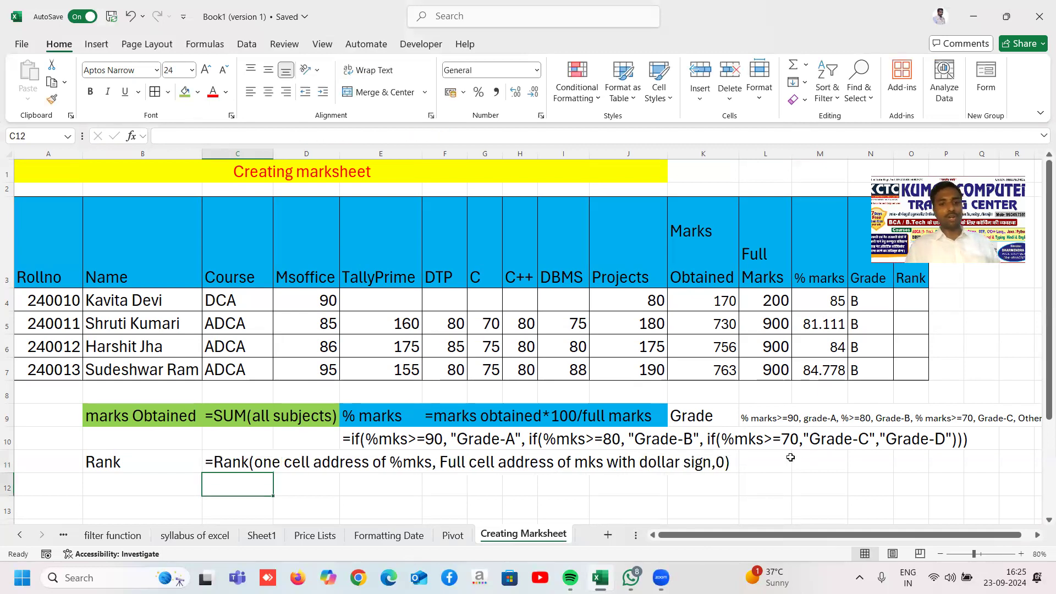
Step: Enter =RANK(M4,$M$4:$M$7,0) in O4, ranking the first student first
click(914, 303)
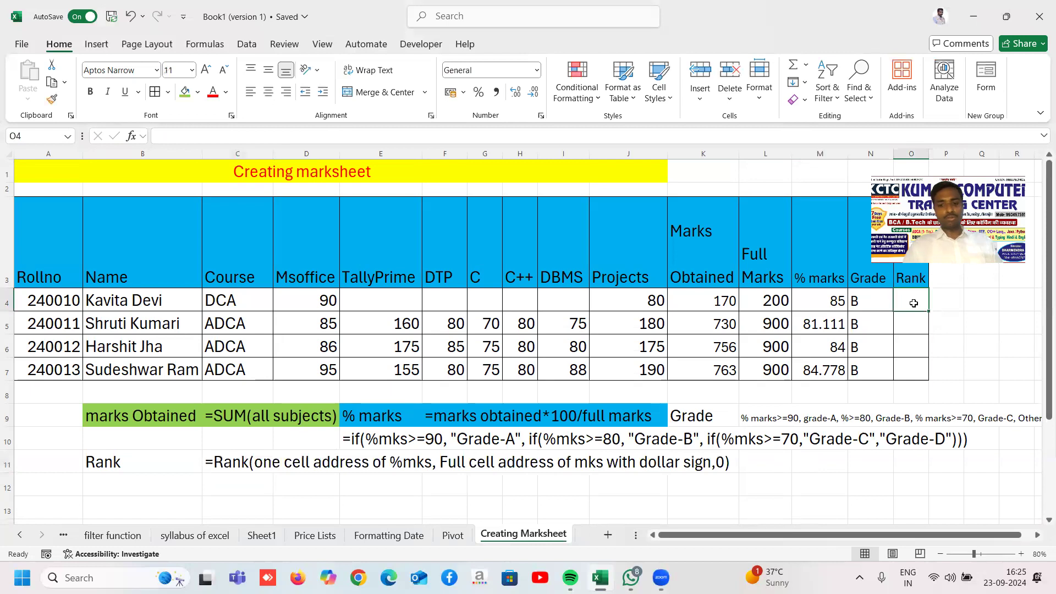
text(=rank()
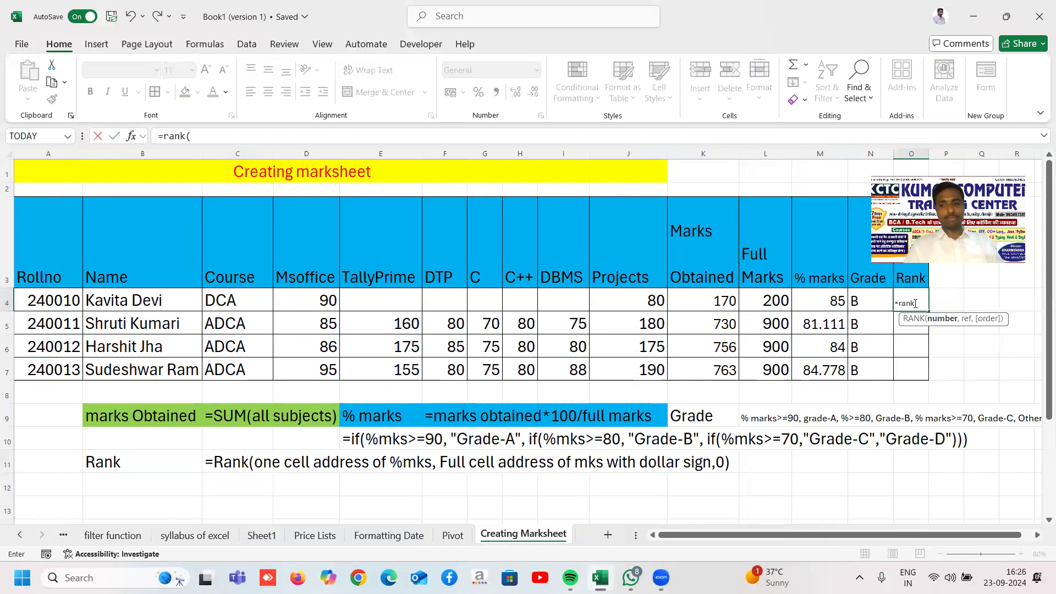
click(818, 301)
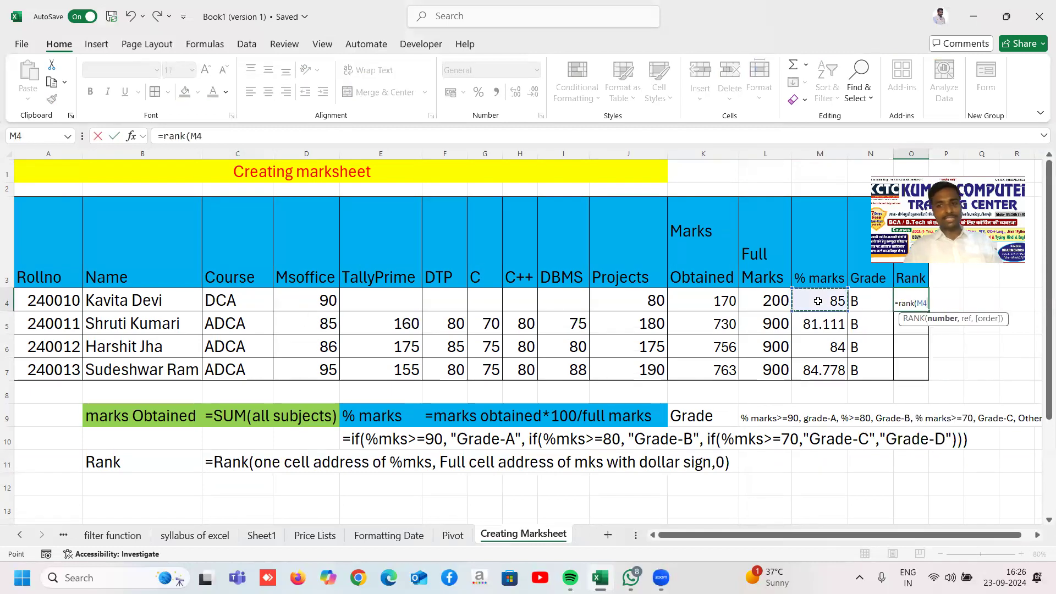
text(,)
drag(818, 301, 818, 360)
key(F4)
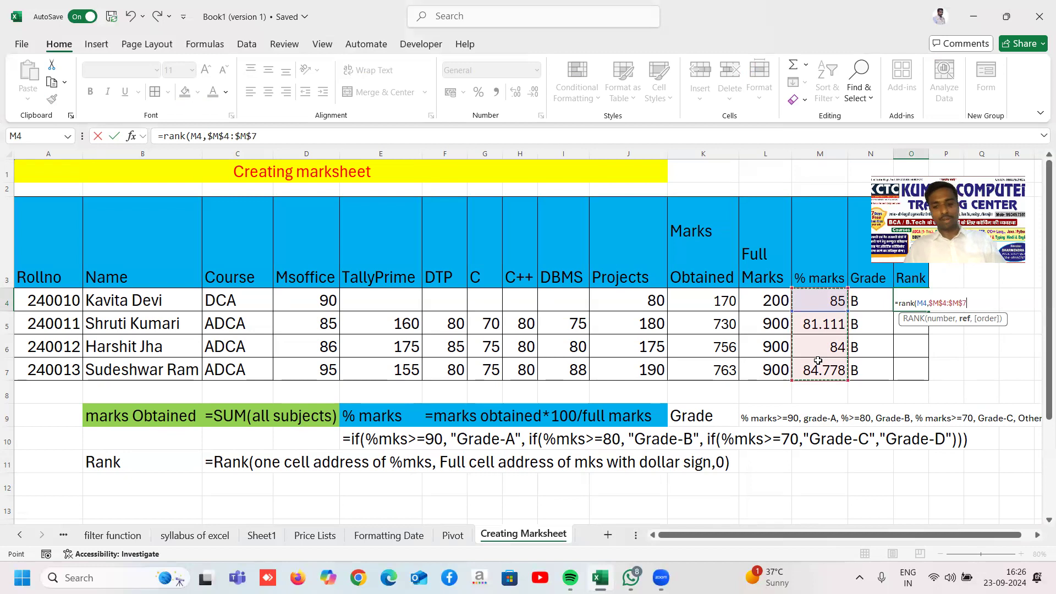
text(,0)
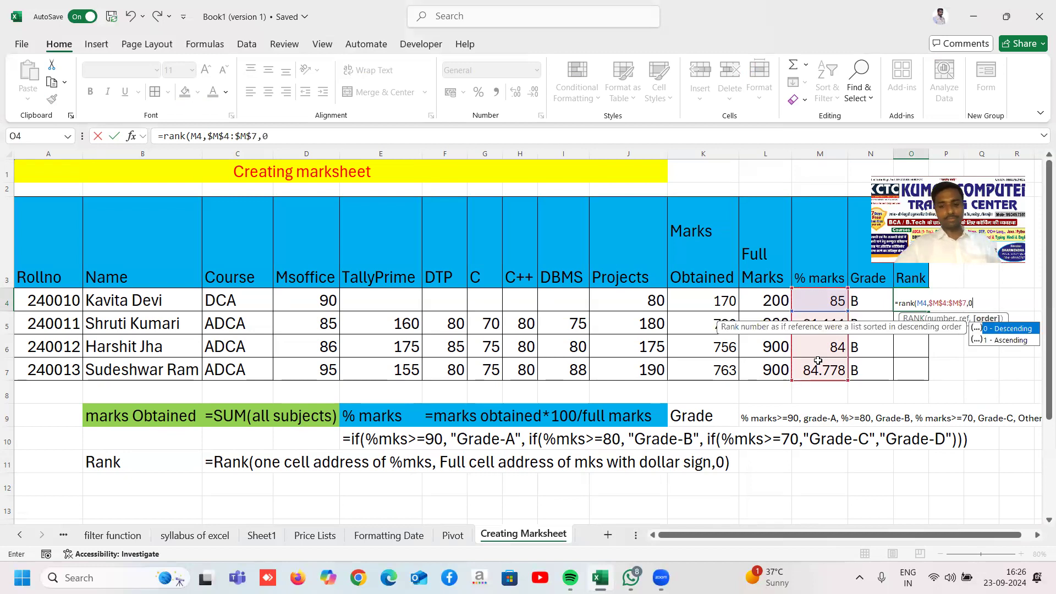
text())
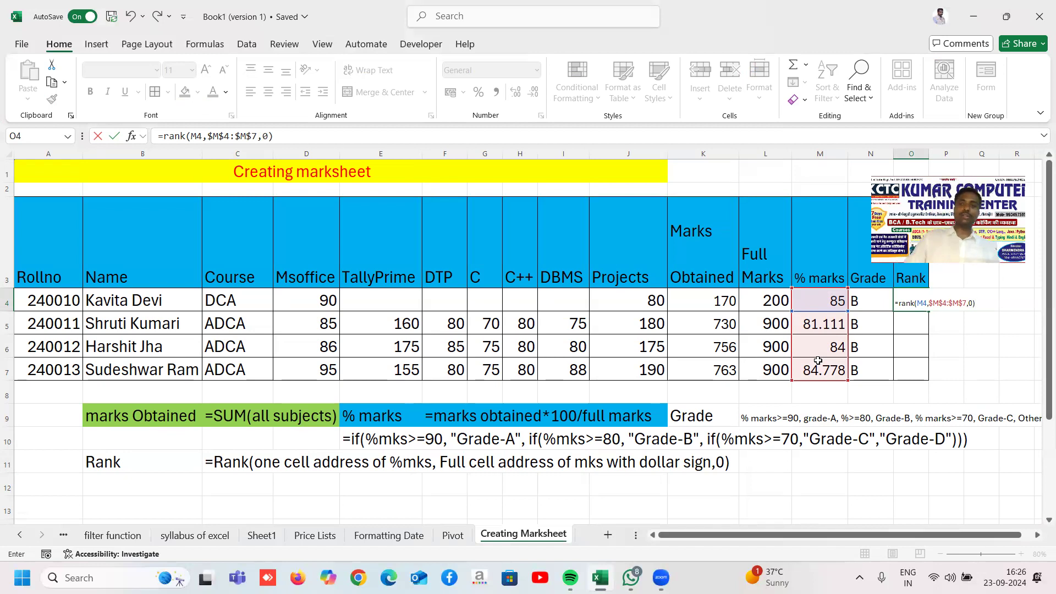
key(ctrl+Return)
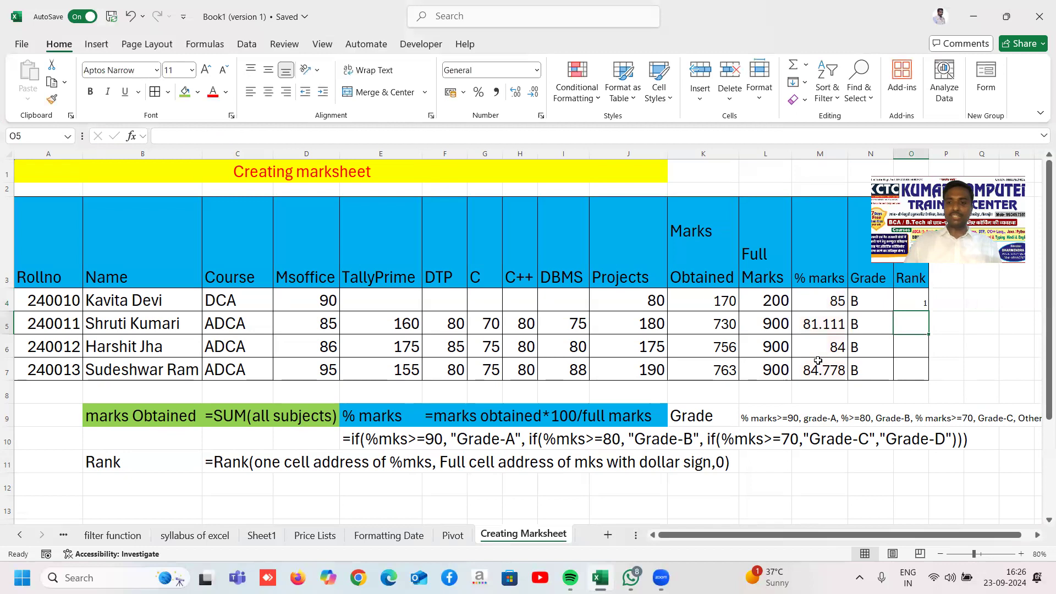
Step: Fill the rank formula down to O7 (1, 4, 3, 2) and set it to 25-point font
double_click(930, 310)
click(1004, 307)
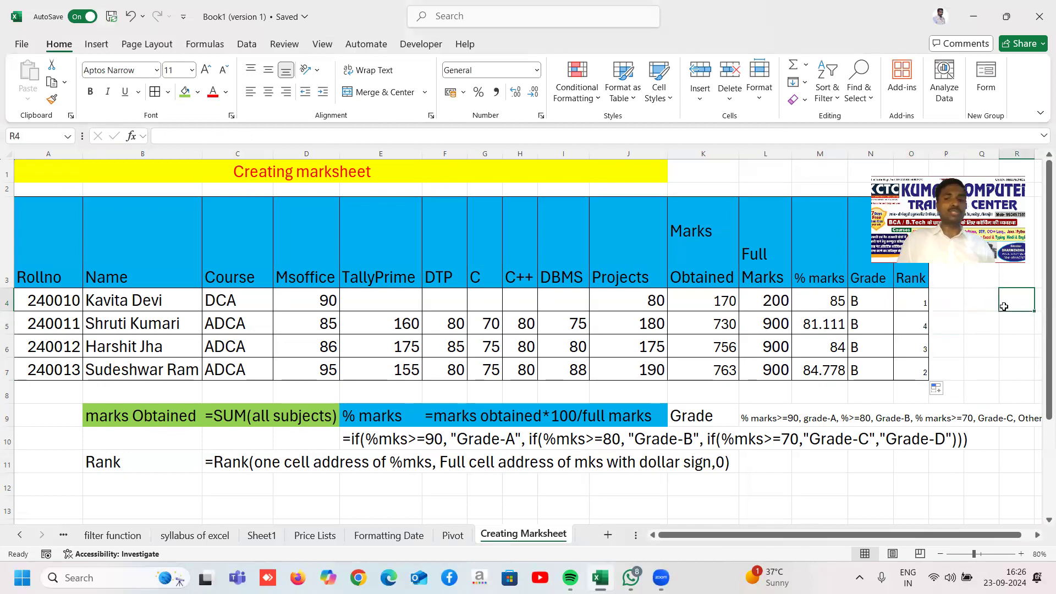
drag(916, 303, 918, 379)
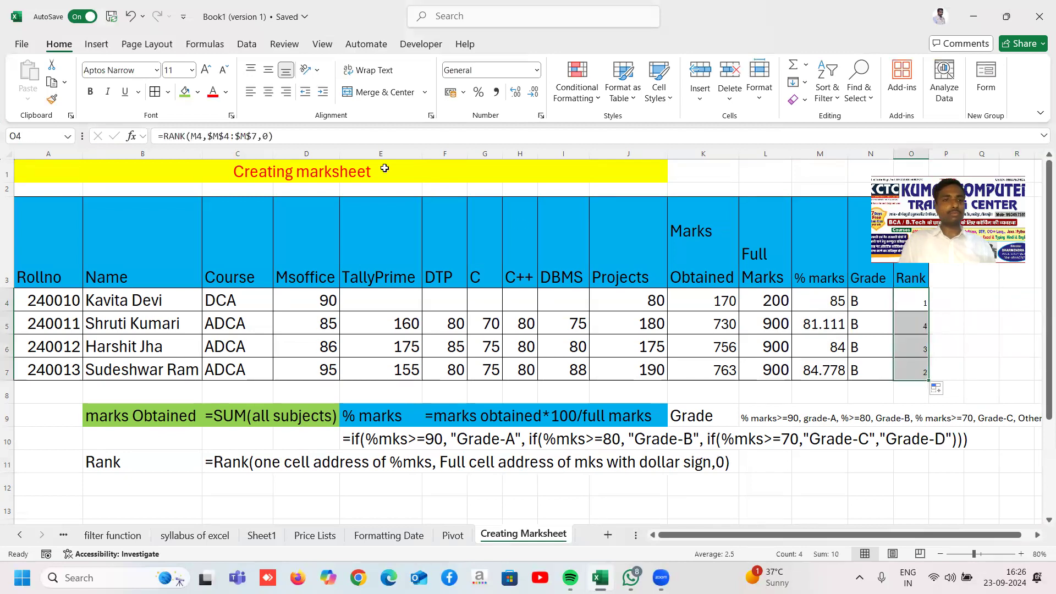
click(181, 71)
text(2)
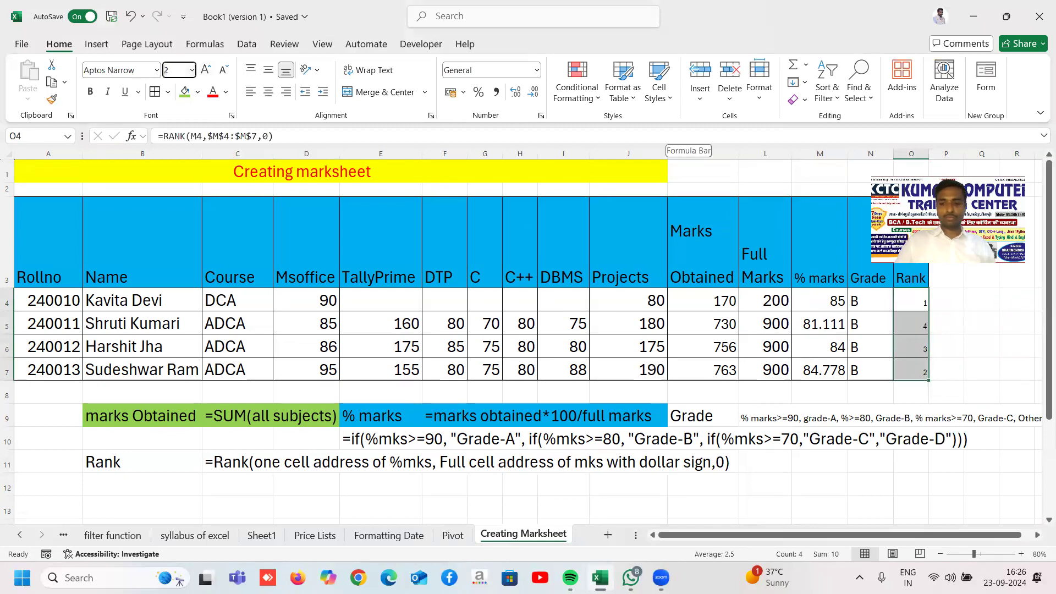
text(5)
key(Return)
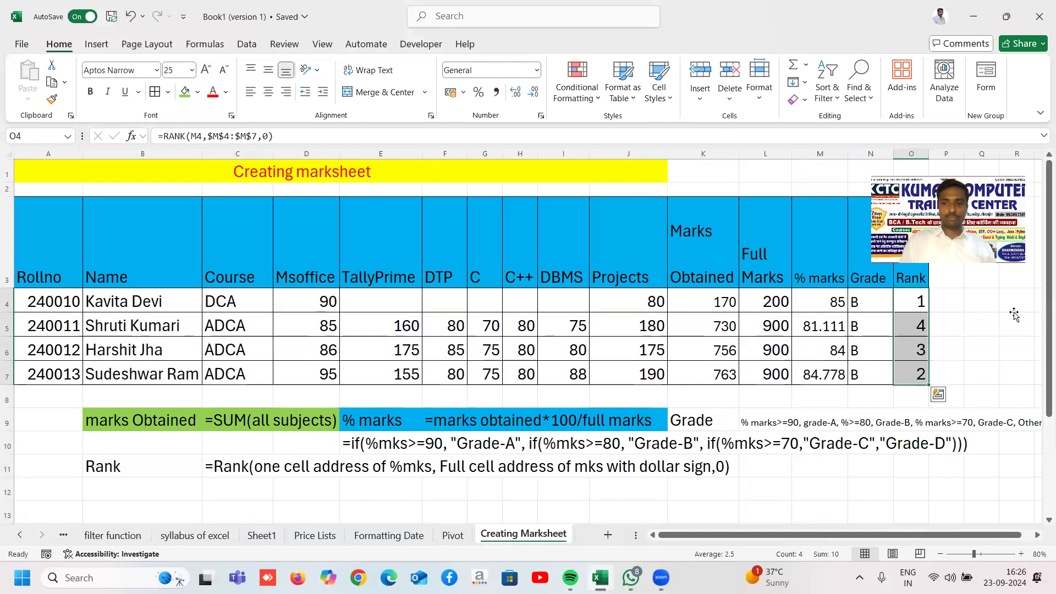
click(1015, 316)
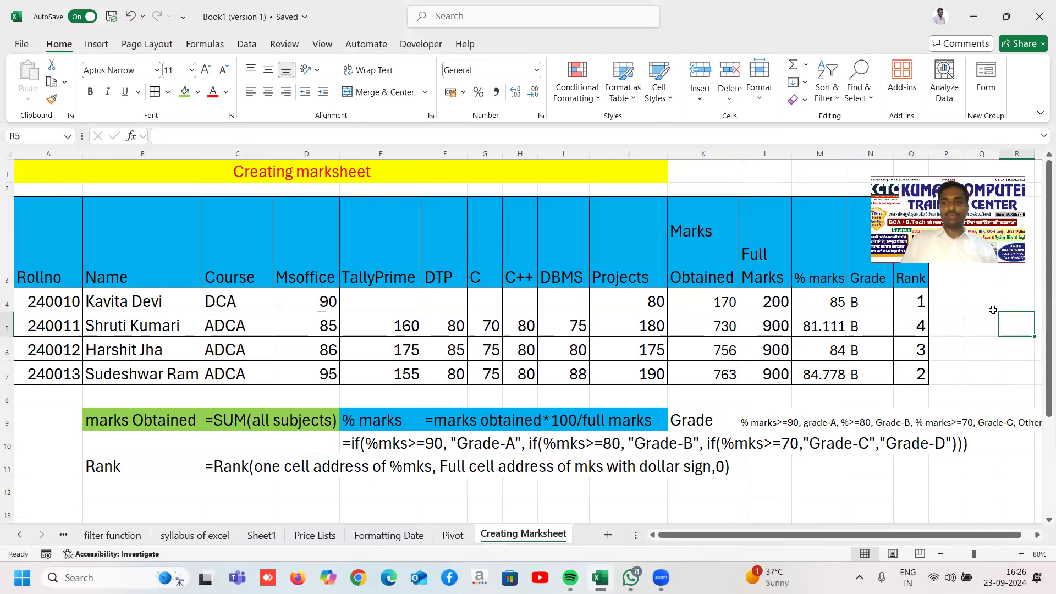
Step: Copy the whole marksheet A1:P12 and switch to WhatsApp
drag(966, 174, 966, 113)
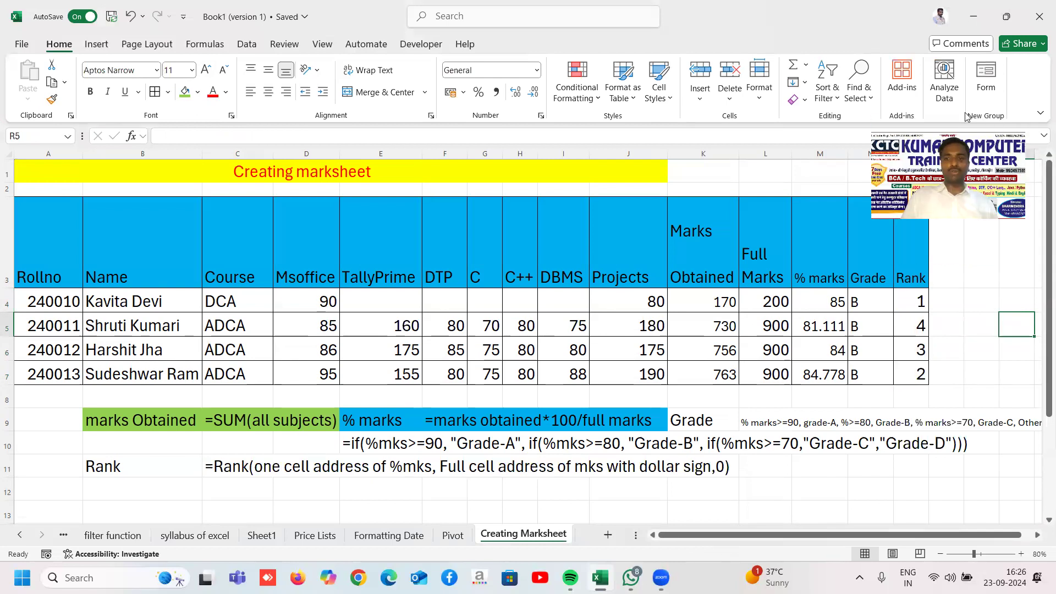
click(985, 284)
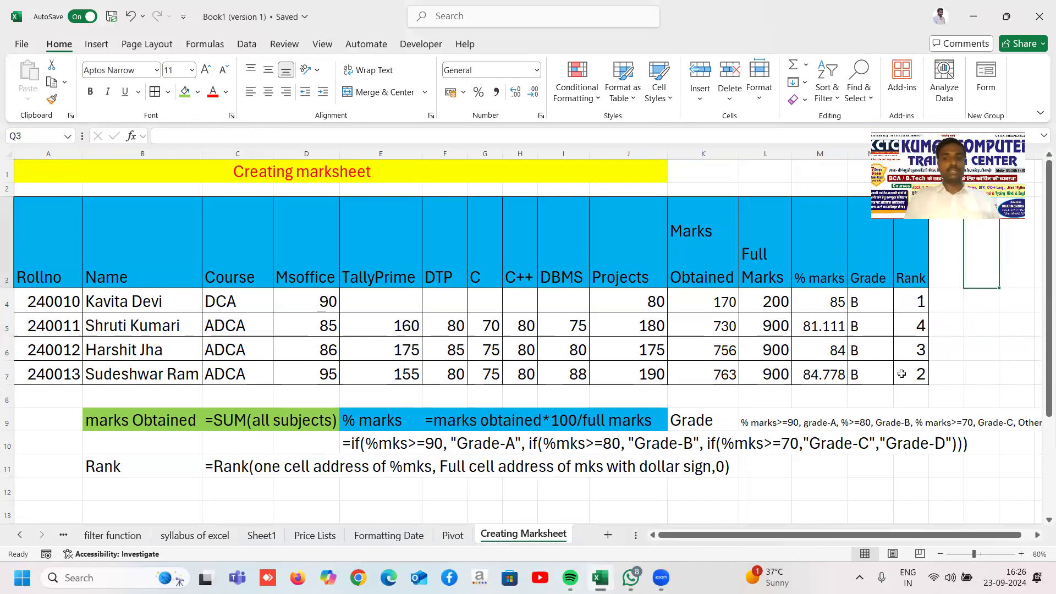
drag(82, 173, 1020, 476)
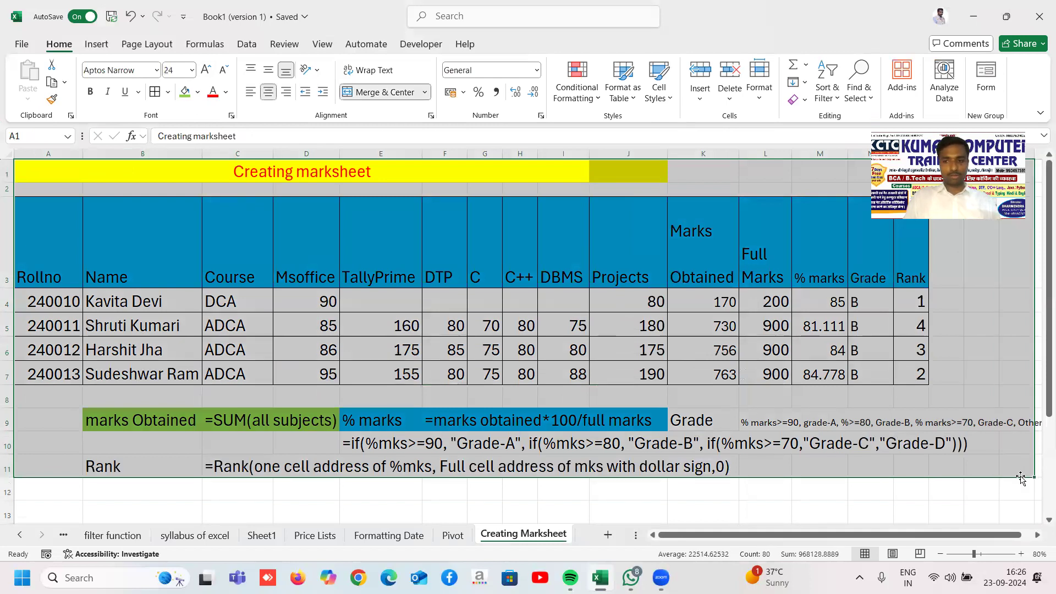
key(ctrl+c)
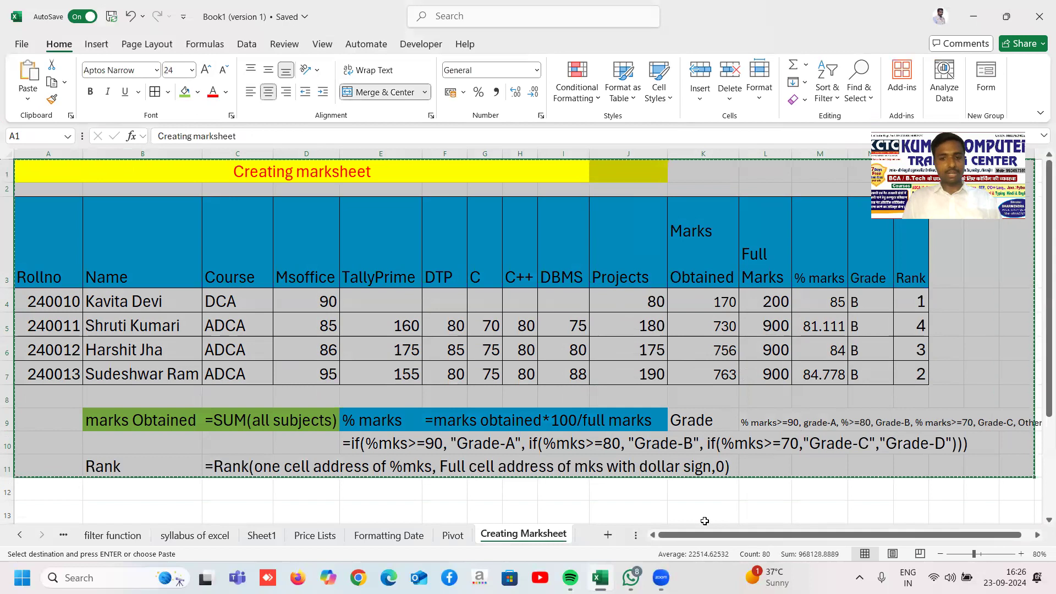
click(631, 578)
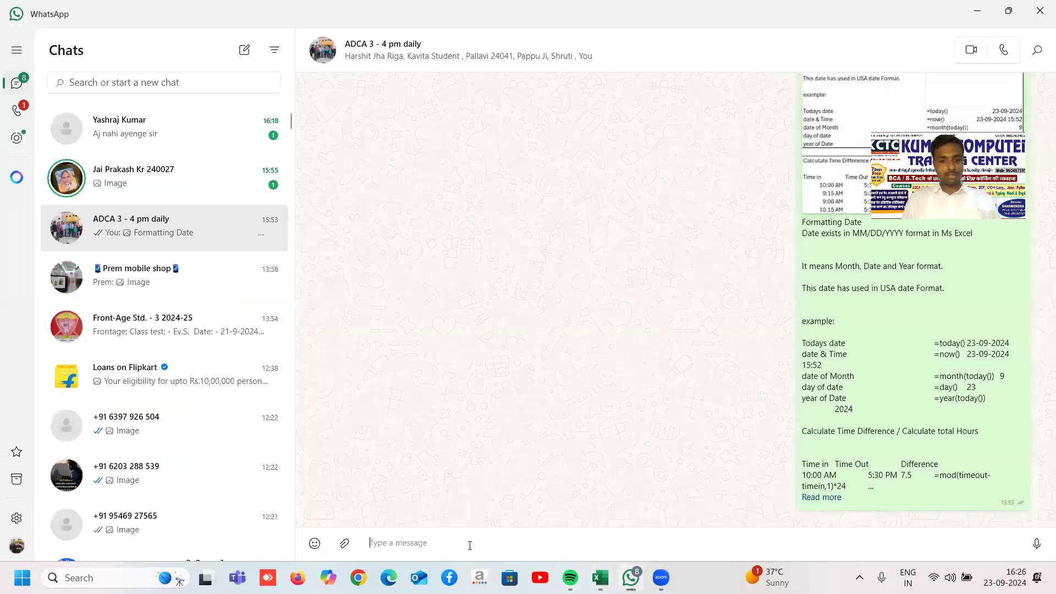
Step: Paste and send the marksheet in the group chat, then return to Excel and clear the copy highlight
key(ctrl+v)
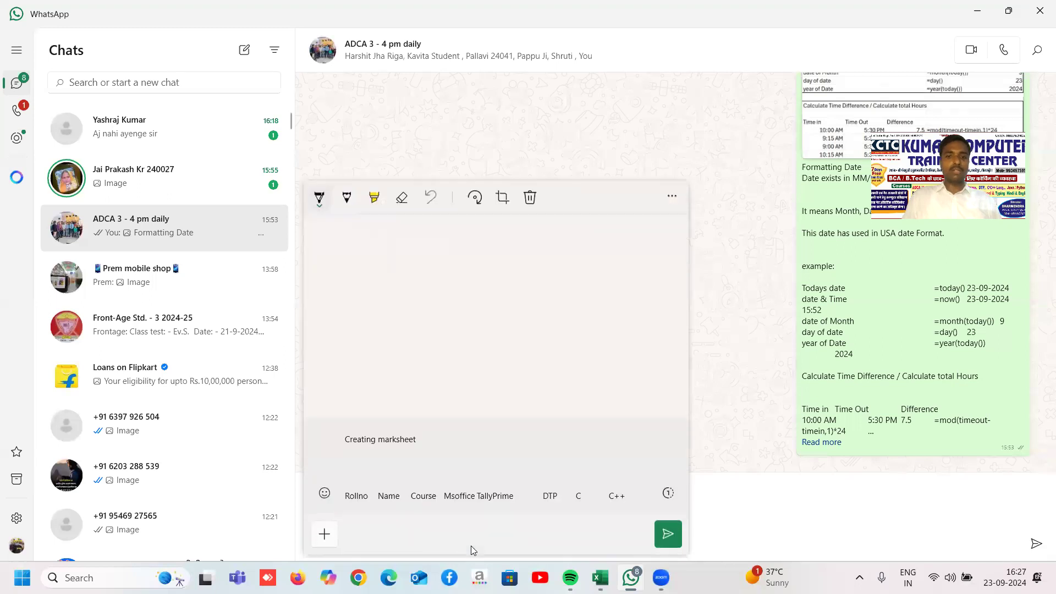
key(Escape)
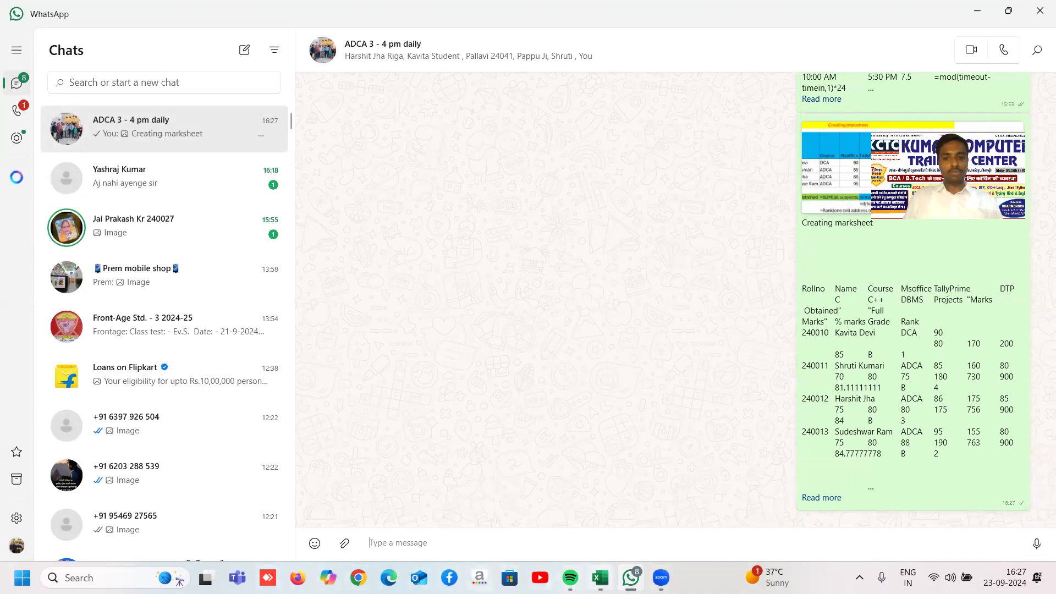
click(600, 578)
key(Escape)
click(576, 502)
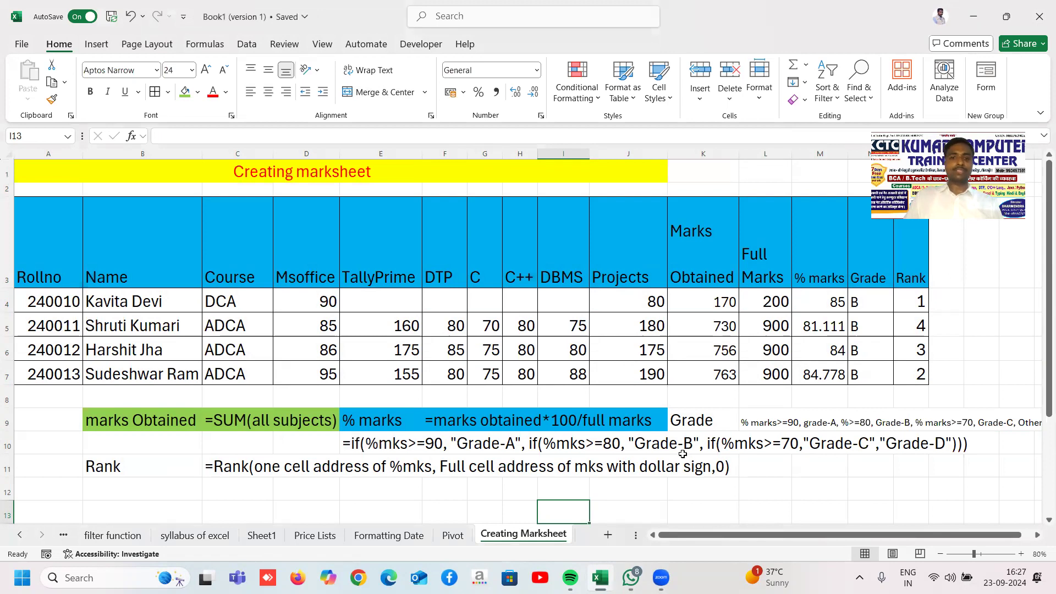
click(867, 505)
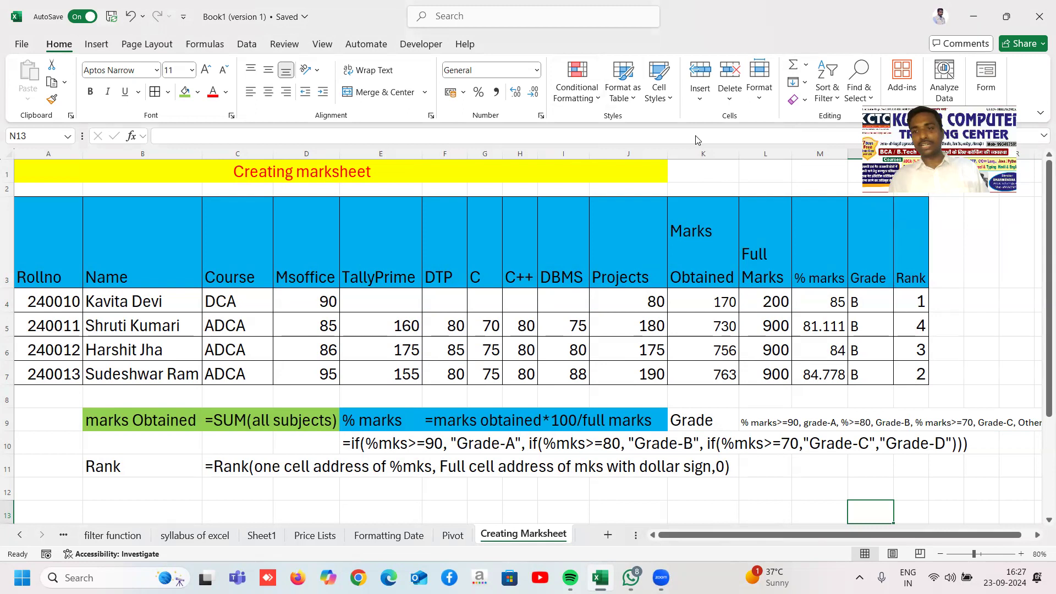
click(986, 265)
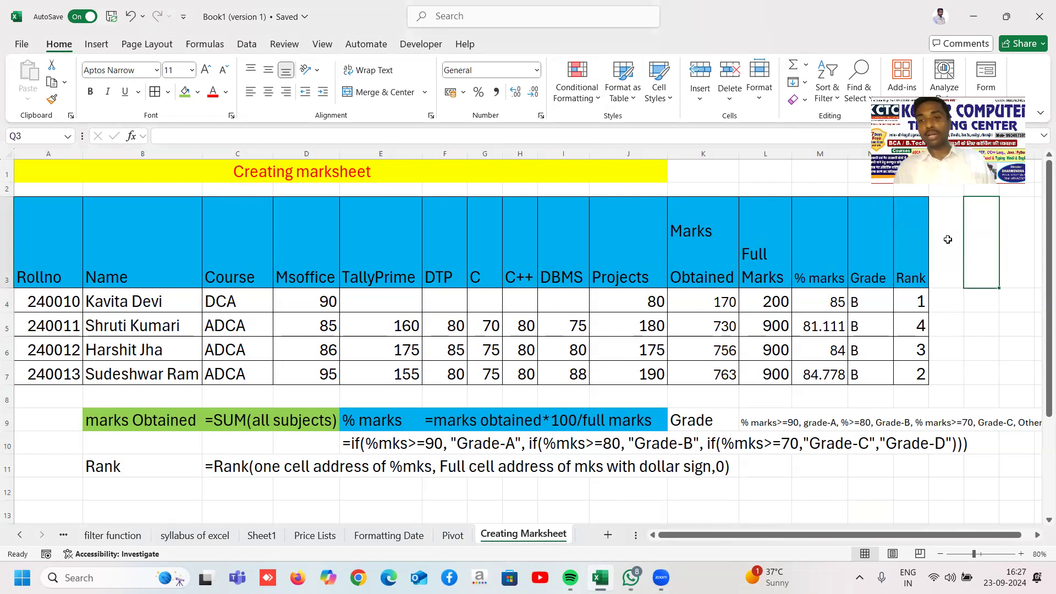
click(990, 346)
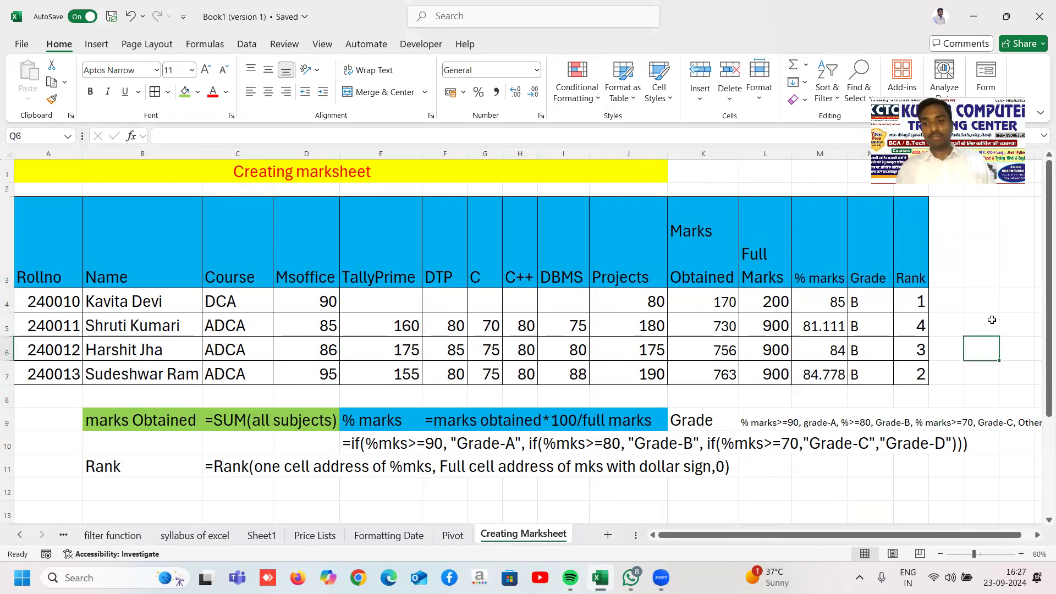
drag(984, 256, 981, 370)
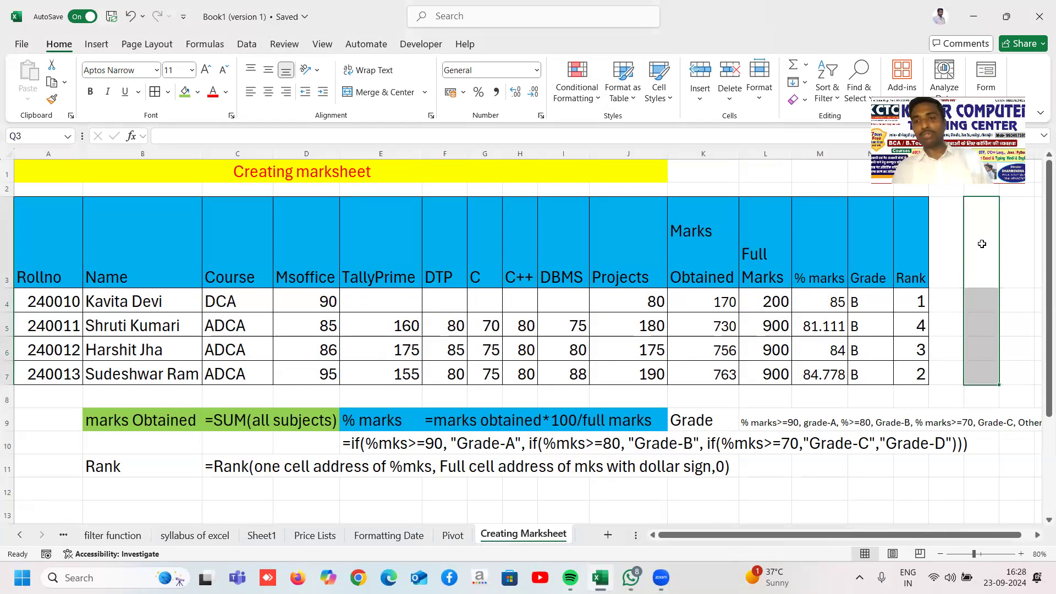
click(1011, 257)
click(936, 238)
click(979, 236)
click(1006, 235)
click(980, 235)
click(960, 236)
click(988, 236)
click(1011, 231)
click(976, 232)
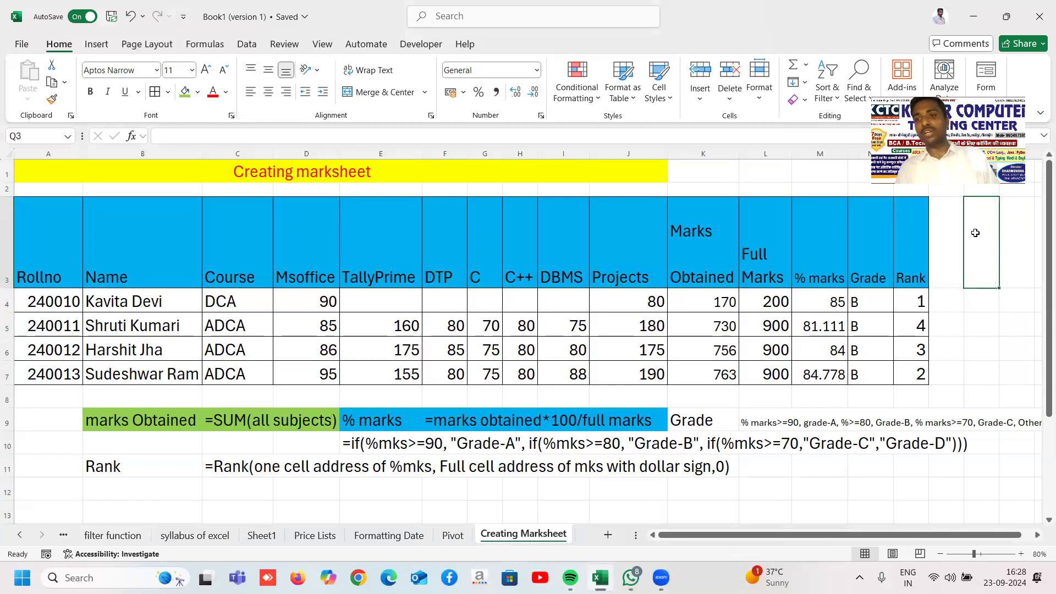
click(1025, 231)
click(977, 233)
click(950, 231)
click(989, 229)
click(1008, 226)
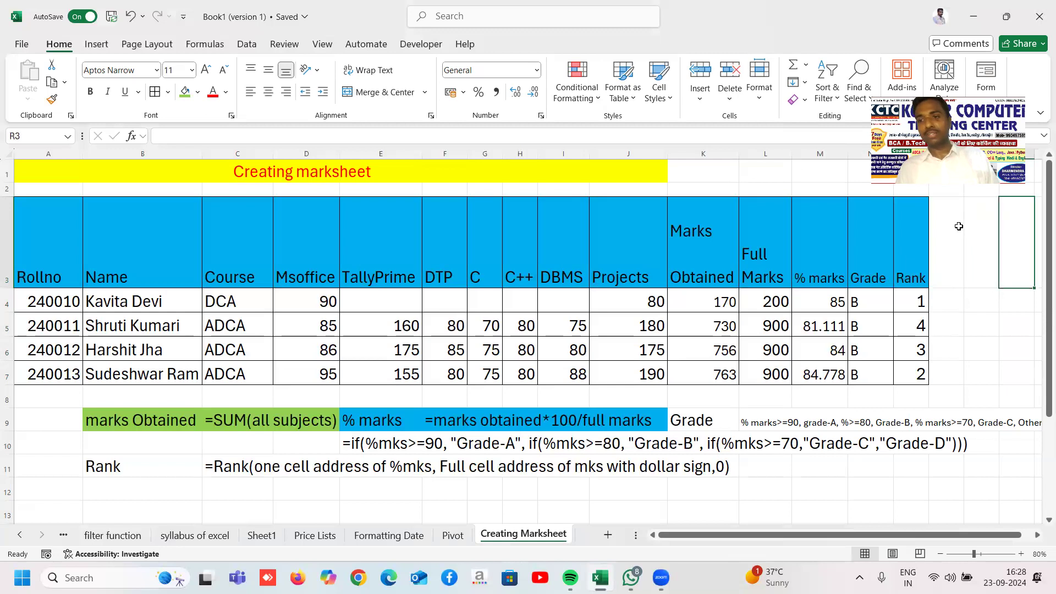
click(974, 226)
click(955, 231)
click(985, 231)
click(1010, 234)
click(980, 233)
click(946, 233)
click(988, 234)
click(1003, 234)
click(990, 235)
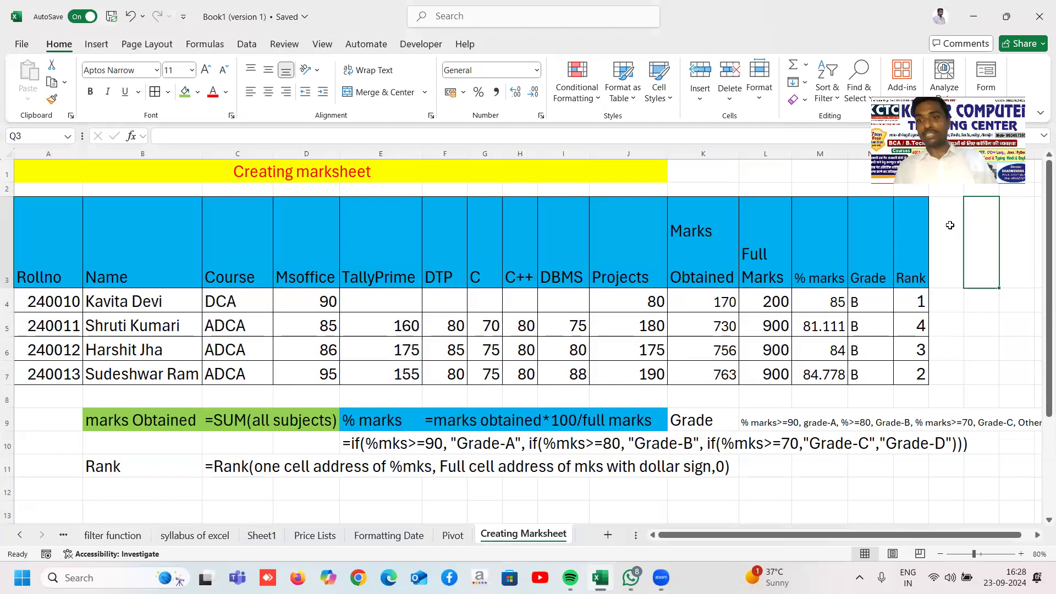
click(1020, 227)
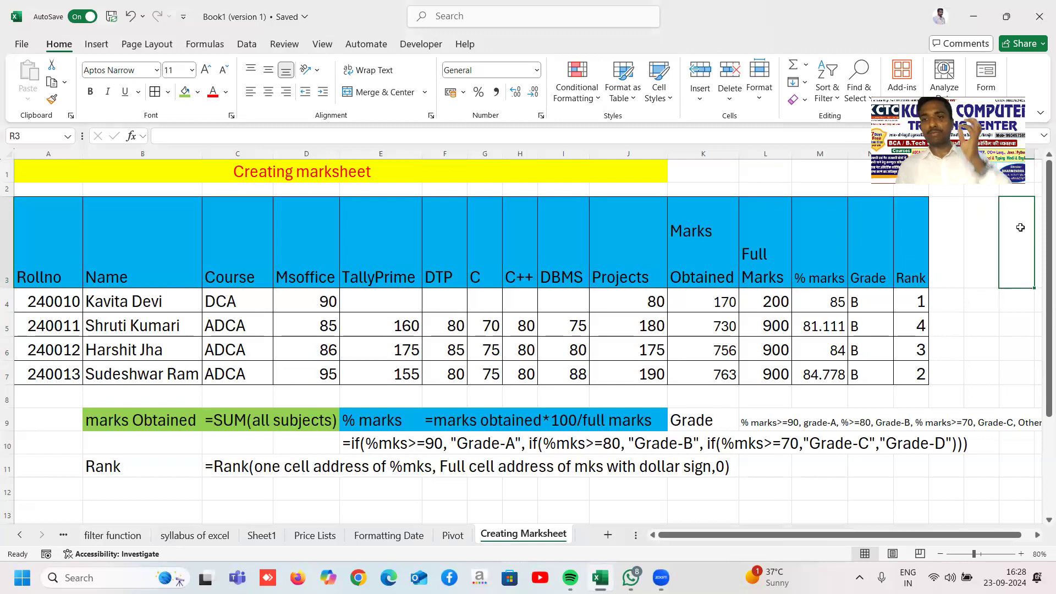